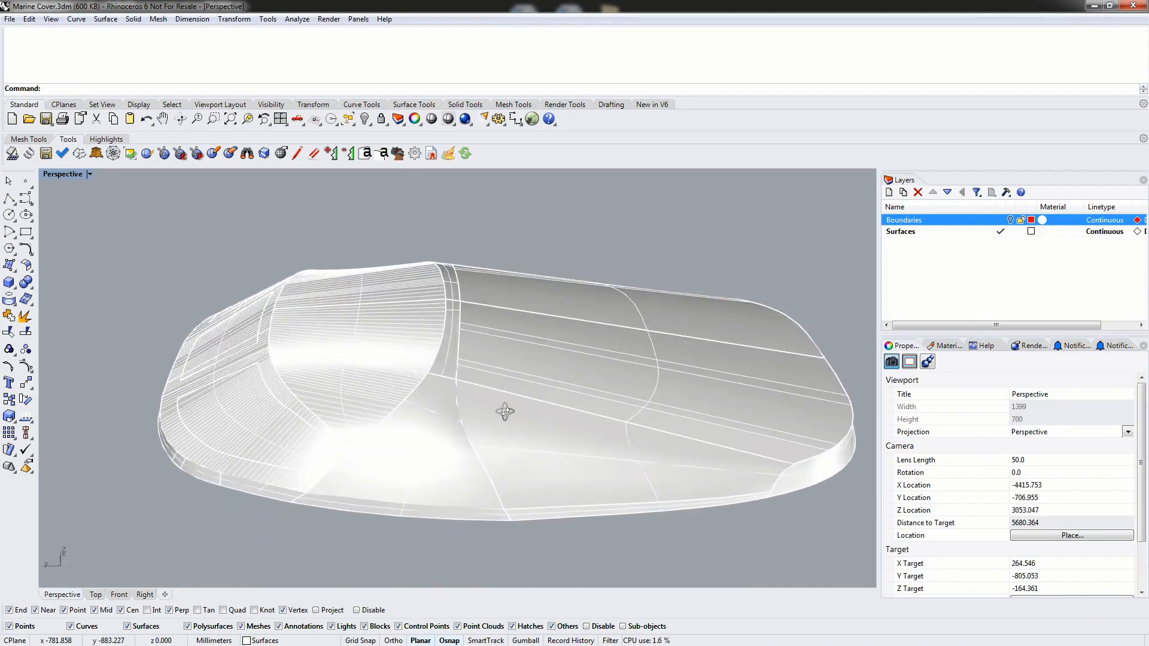
Step: Inspect the boat cover's separate surfaces by selecting individual front, side and roof panels from both sides of the model
{"action": "left_click", "coordinate": [334, 371]}
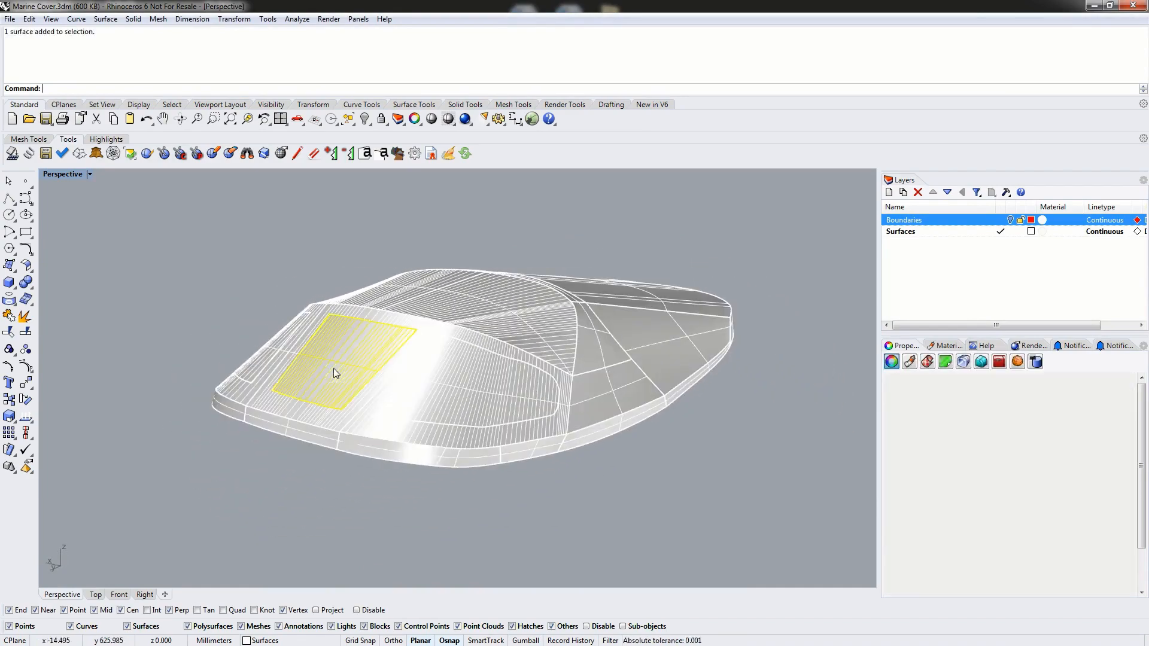
{"action": "left_click", "coordinate": [466, 393]}
{"action": "left_click", "coordinate": [500, 311]}
{"action": "right_click_drag", "start_coordinate": [633, 304], "coordinate": [549, 326]}
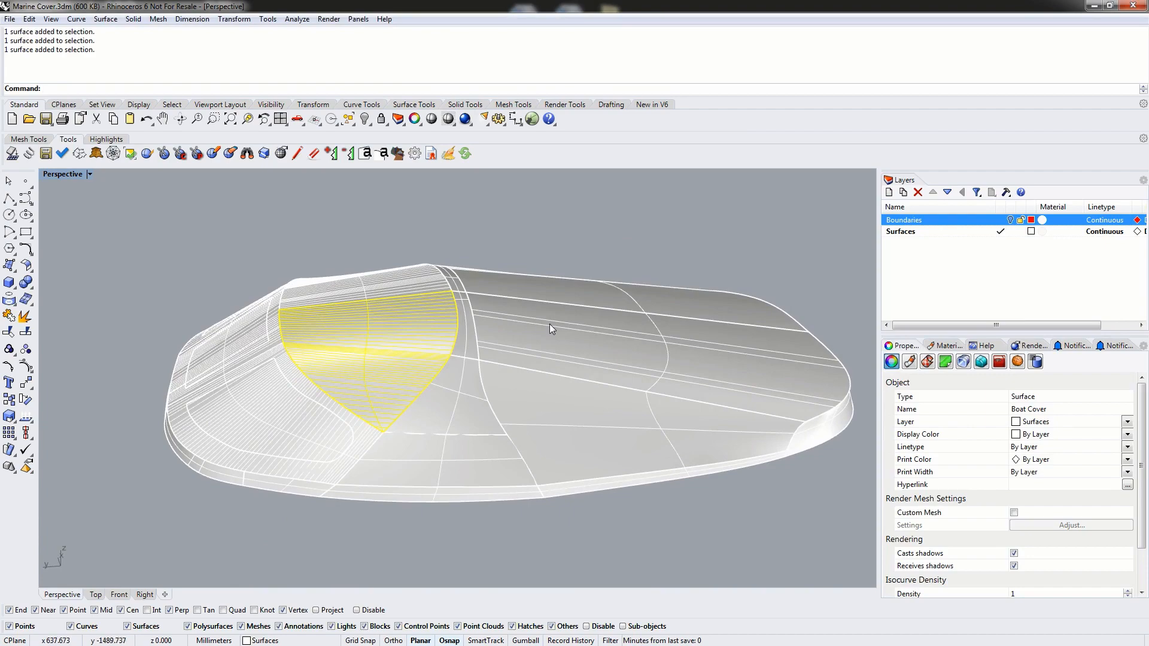
{"action": "left_click", "coordinate": [190, 247]}
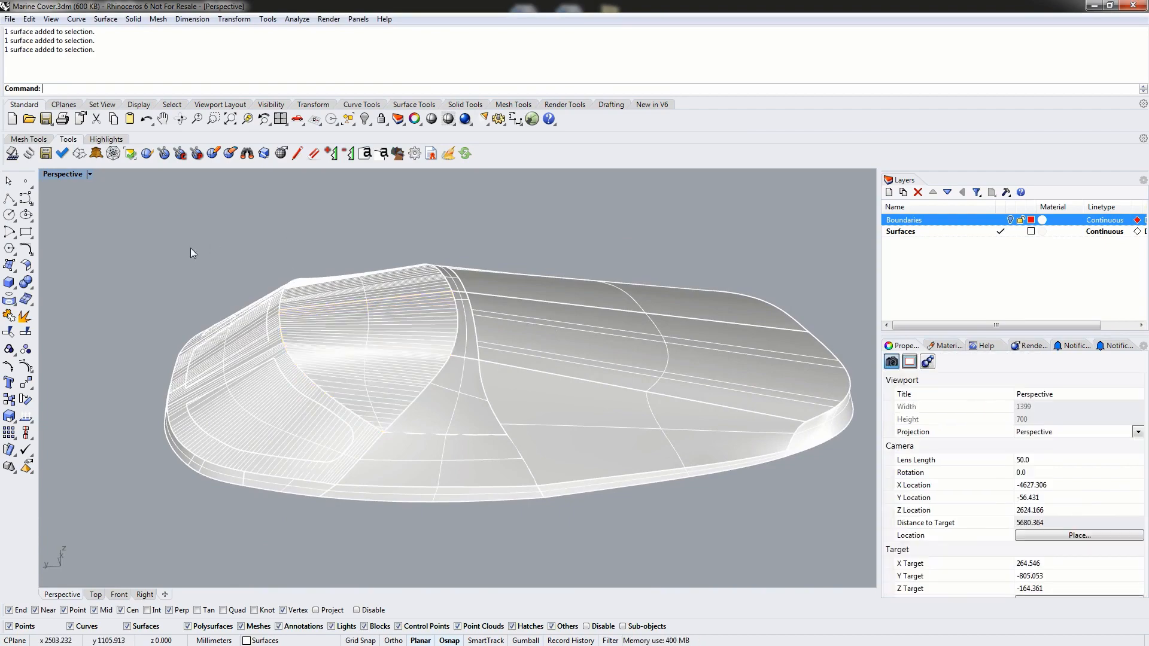
{"action": "right_click_drag", "start_coordinate": [191, 251], "coordinate": [394, 340]}
{"action": "left_click", "coordinate": [548, 425]}
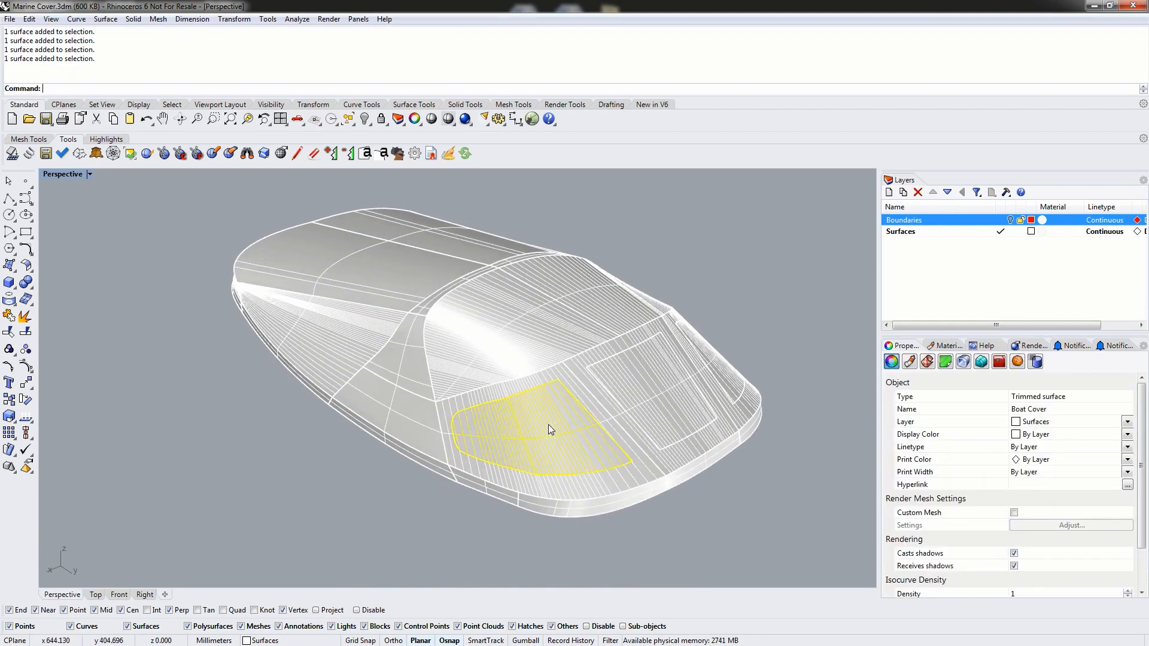
{"action": "left_click", "coordinate": [639, 379]}
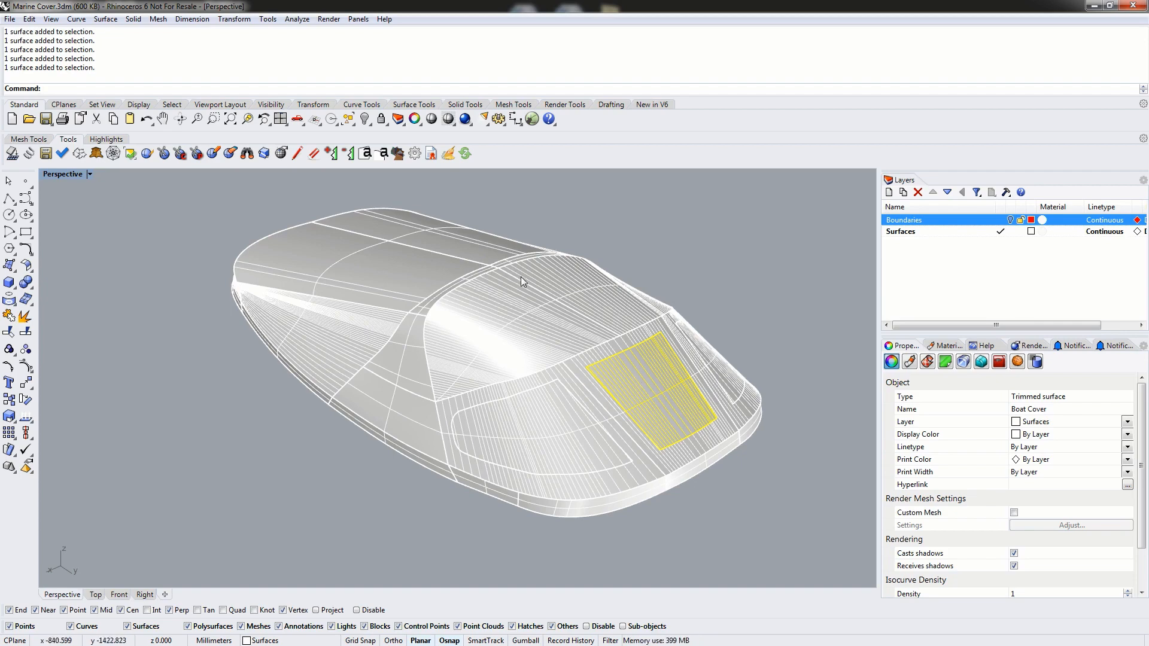
Step: Highlight all surfaces of the boat cover together, clear the selection and examine the front corner where the panels meet
{"action": "scroll", "coordinate": [499, 277], "scroll_direction": "down", "scroll_amount": 3}
{"action": "left_click_drag", "start_coordinate": [183, 196], "coordinate": [796, 573]}
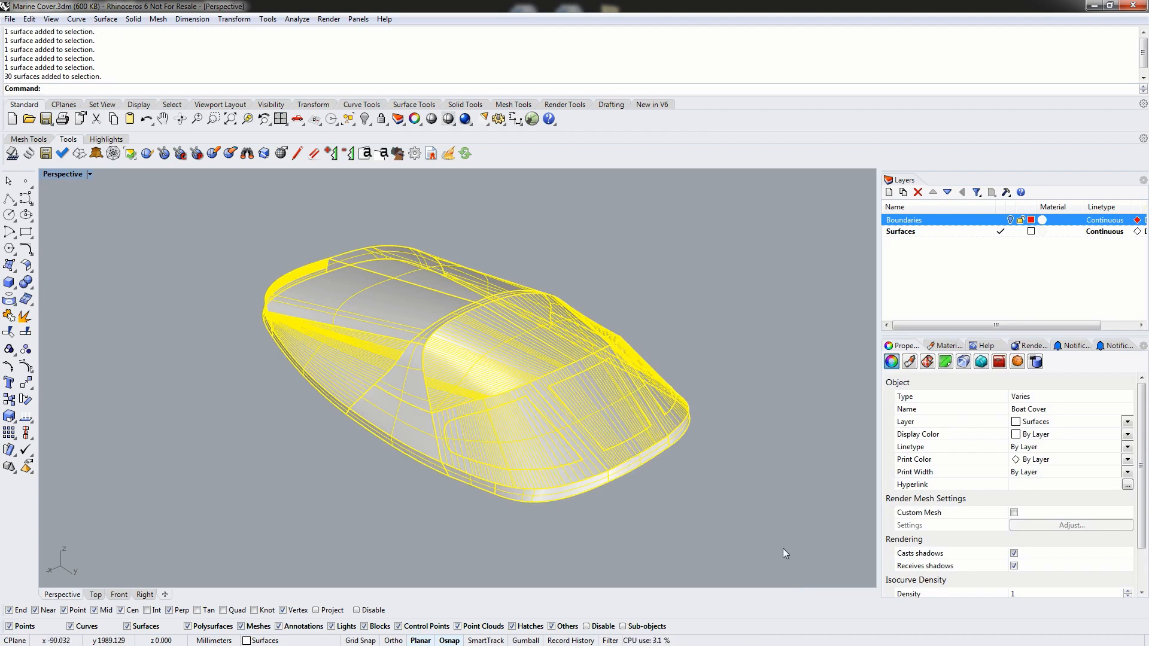
{"action": "left_click", "coordinate": [727, 345]}
{"action": "scroll", "coordinate": [503, 378], "scroll_direction": "up", "scroll_amount": 5}
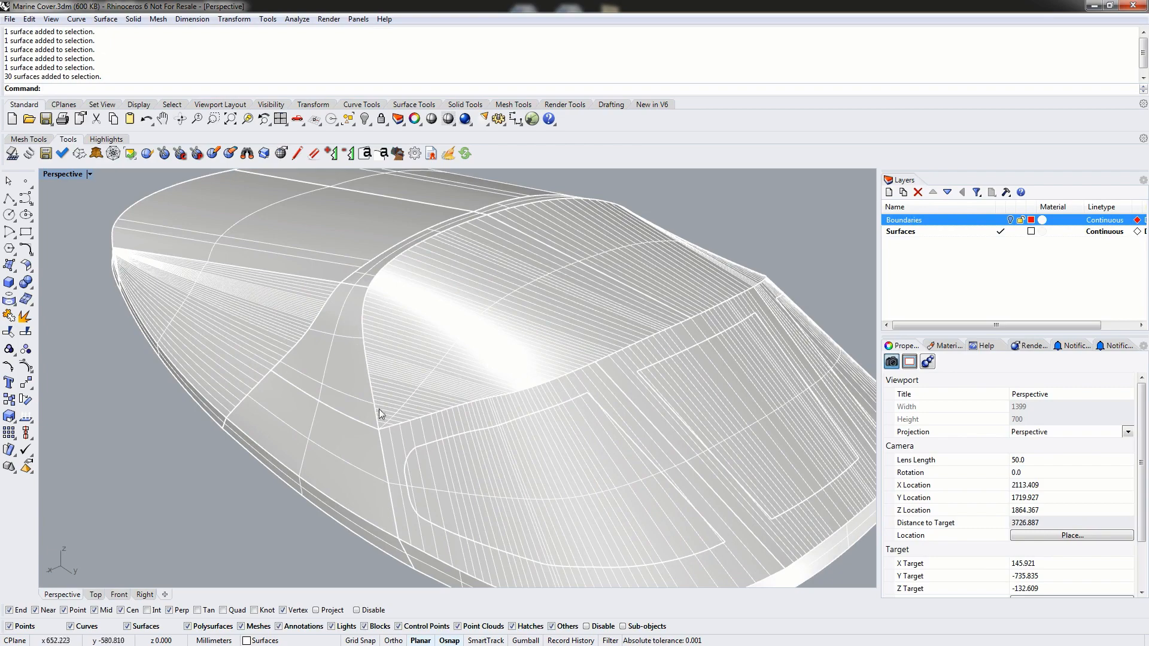
{"action": "scroll", "coordinate": [354, 326], "scroll_direction": "down", "scroll_amount": 5}
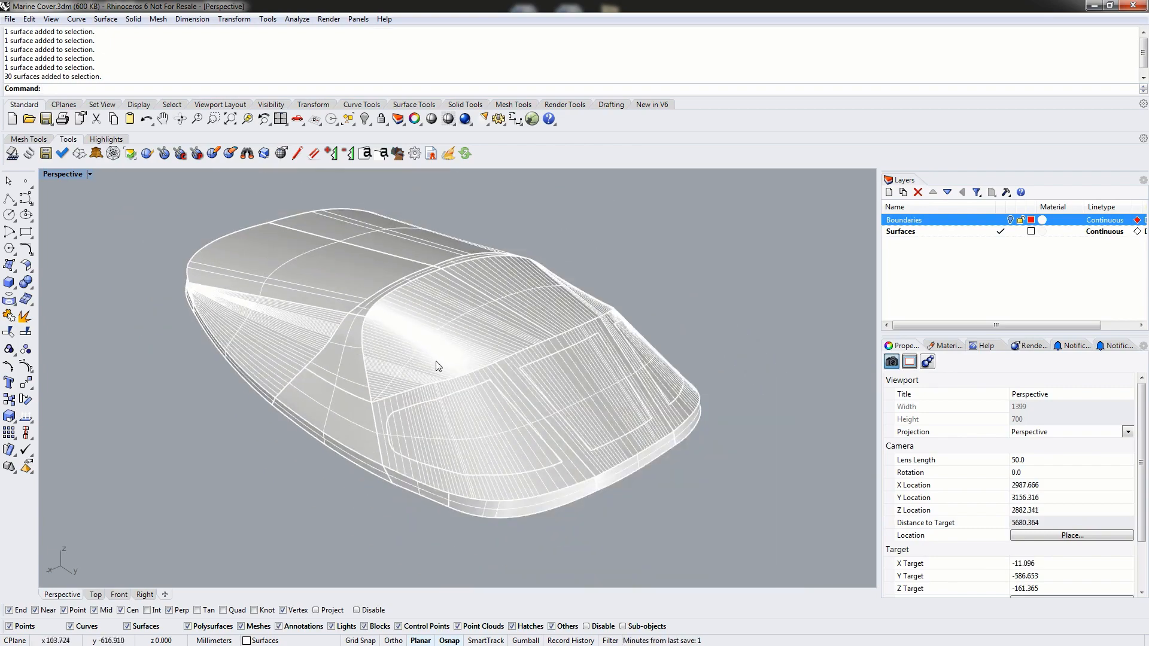
Step: Create polygon meshes from all the unjoined cover surfaces, using the simple controls with the density set to the most polygons
{"action": "key", "text": "ctrl+a"}
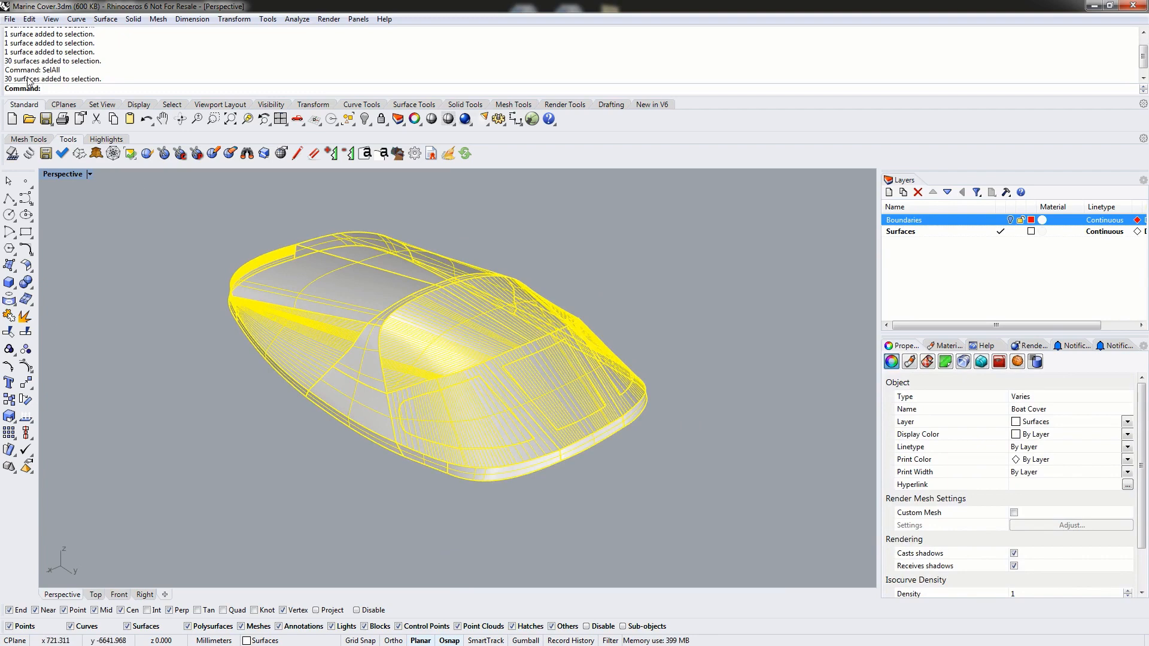
{"action": "left_click", "coordinate": [27, 301]}
{"action": "left_click", "coordinate": [863, 361]}
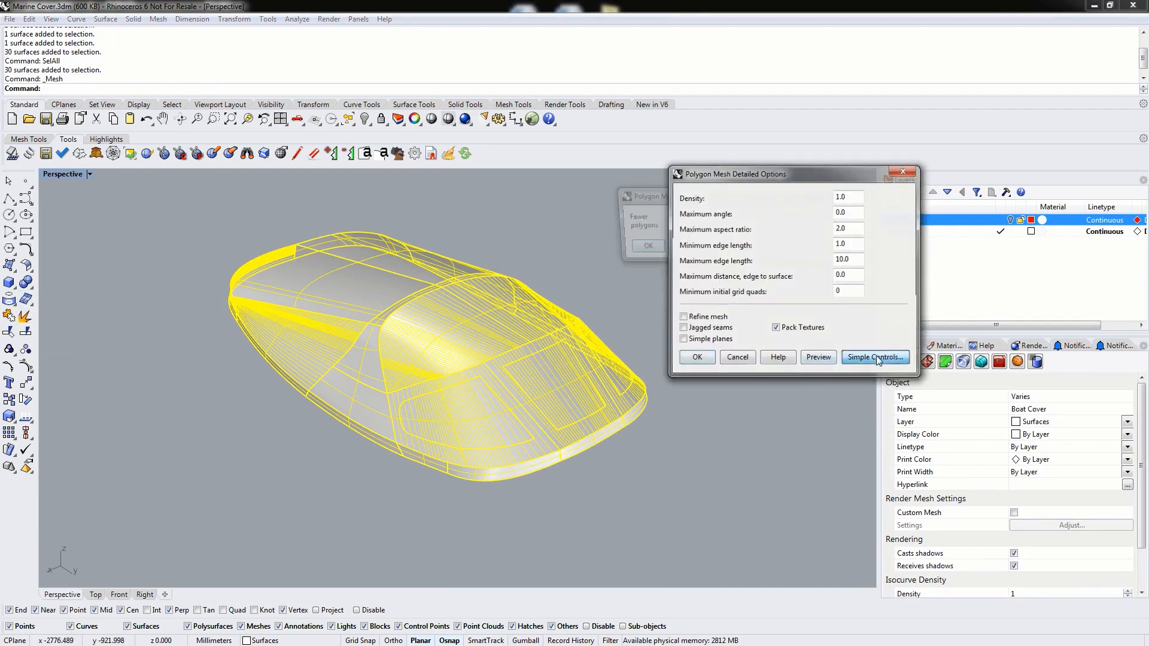
{"action": "left_click_drag", "start_coordinate": [738, 222], "coordinate": [846, 223]}
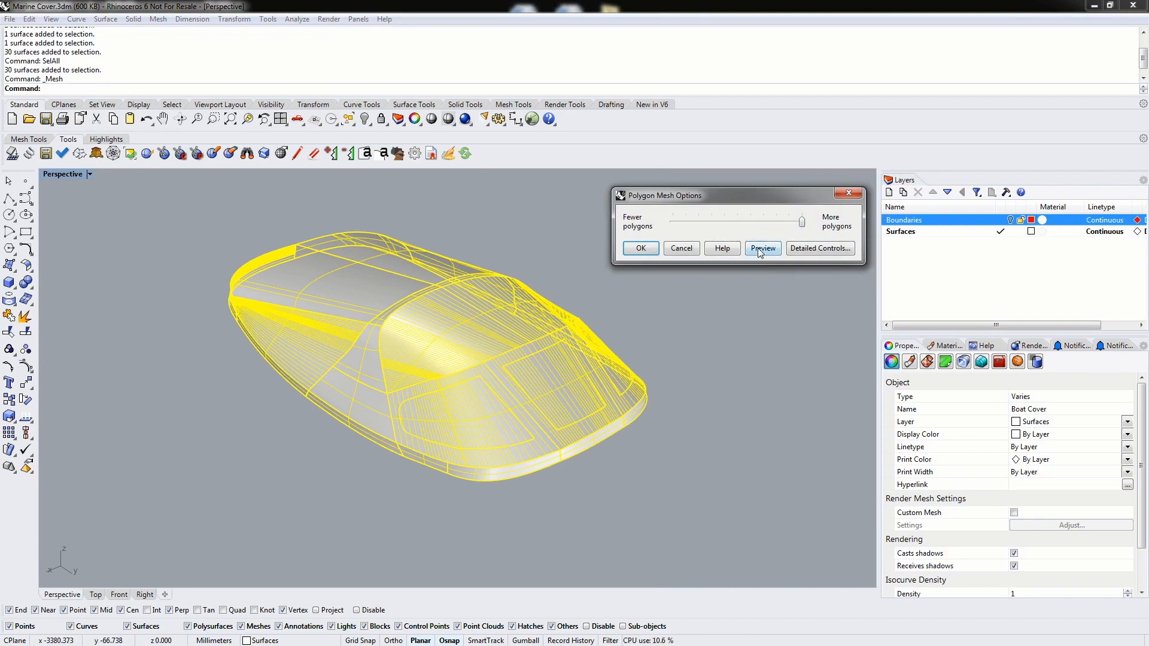
{"action": "left_click", "coordinate": [650, 249]}
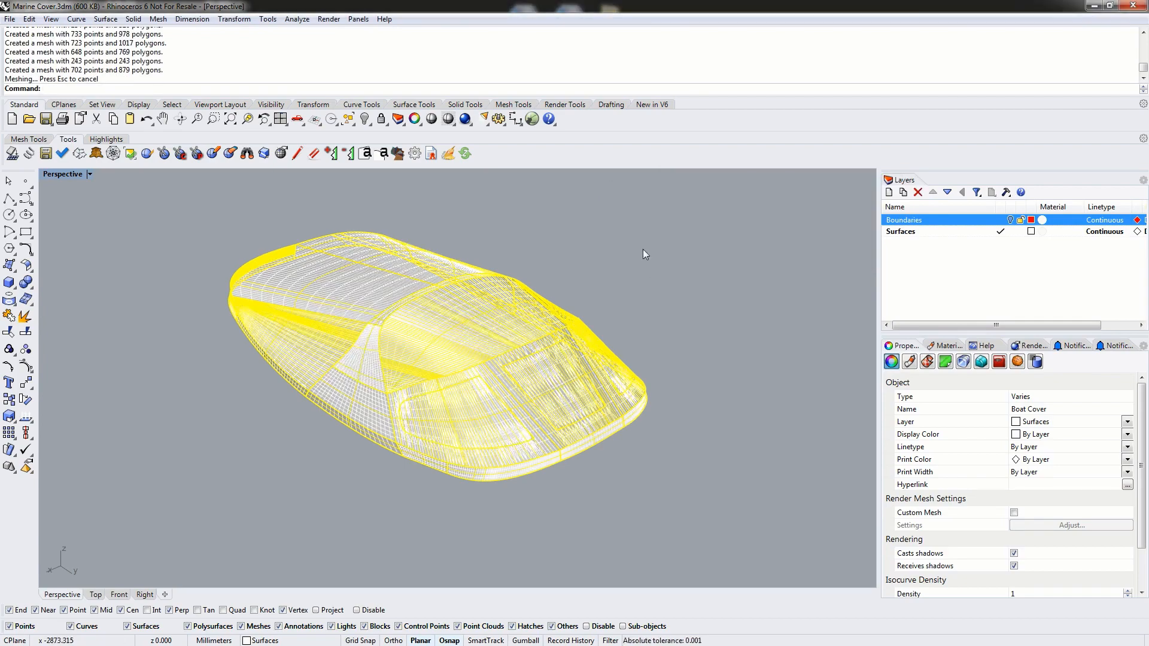
Step: Select all the meshes with SelMesh and isolate them from the original surfaces
{"action": "scroll", "coordinate": [337, 361], "scroll_direction": "up", "scroll_amount": 10}
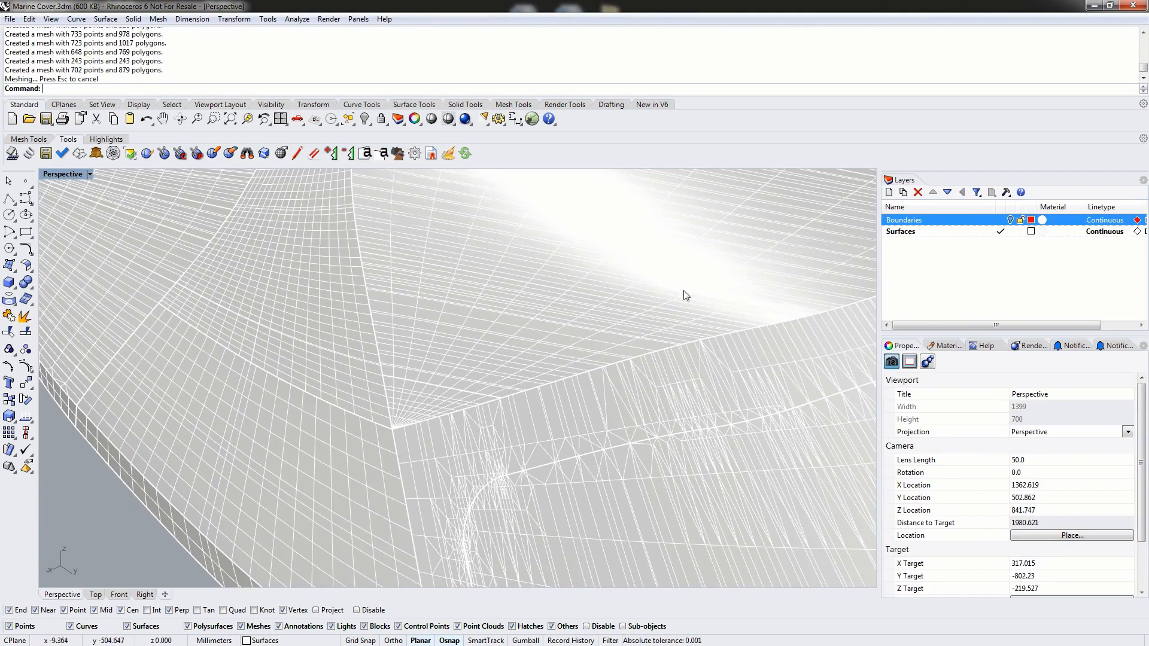
{"action": "type", "text": "Sel"}
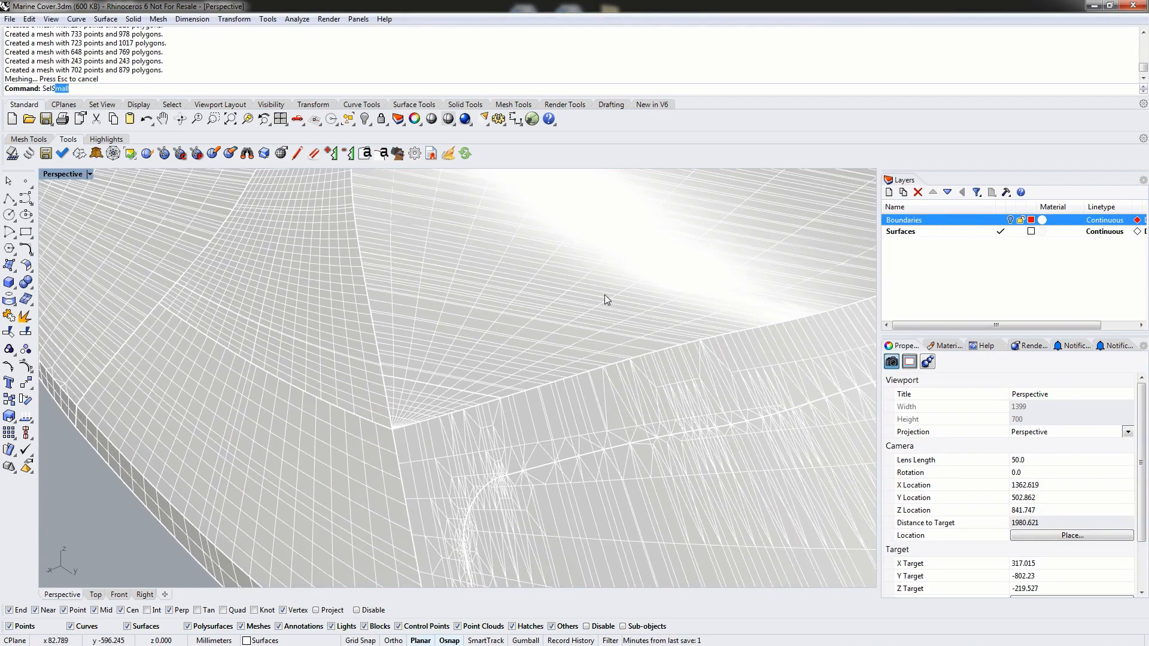
{"action": "type", "text": "Mesh"}
{"action": "key", "text": "Return"}
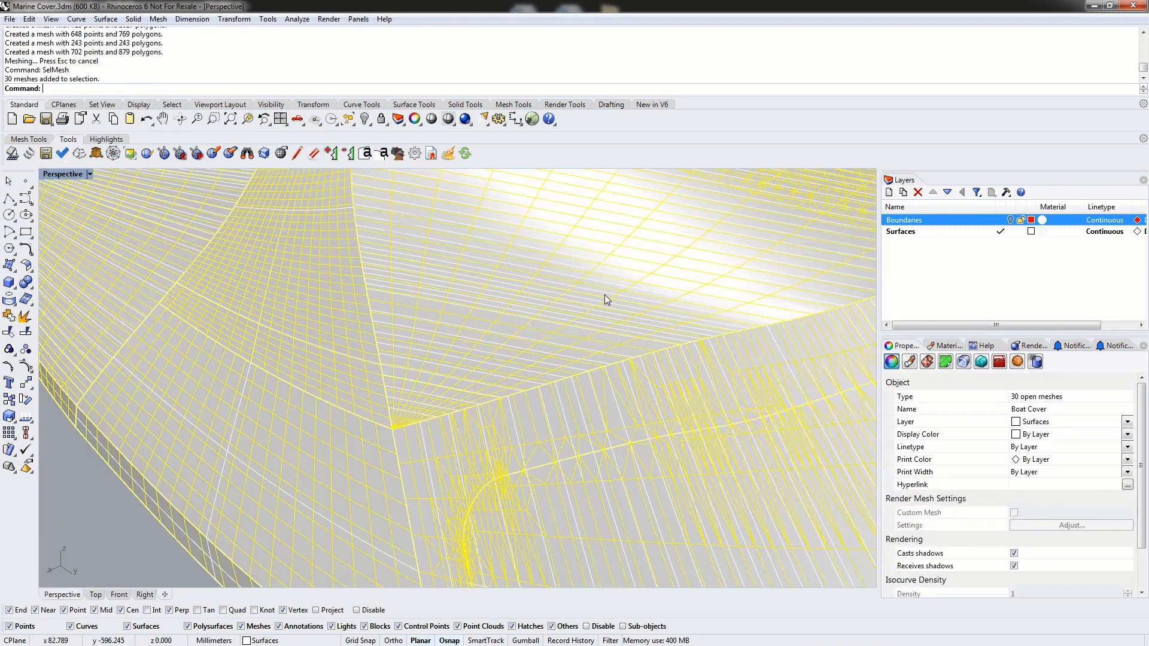
{"action": "type", "text": "Iso"}
{"action": "key", "text": "Return"}
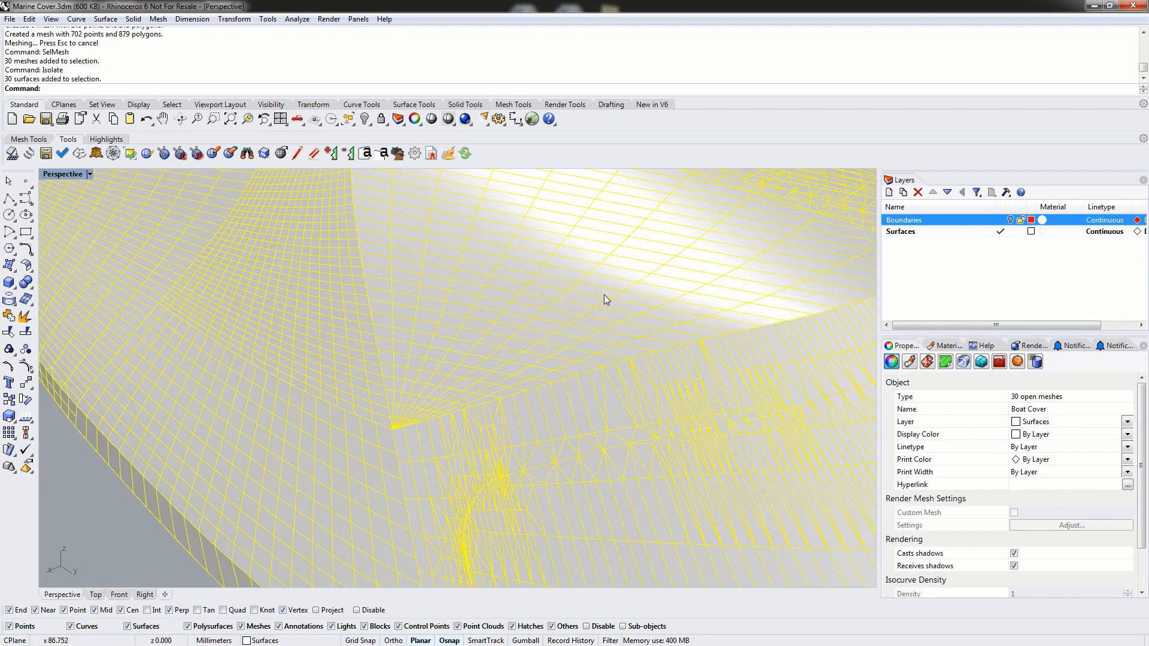
Step: Select the mesh of the curved side panel and examine how its vertices line up with the neighbouring mesh along the seam
{"action": "left_click", "coordinate": [119, 541]}
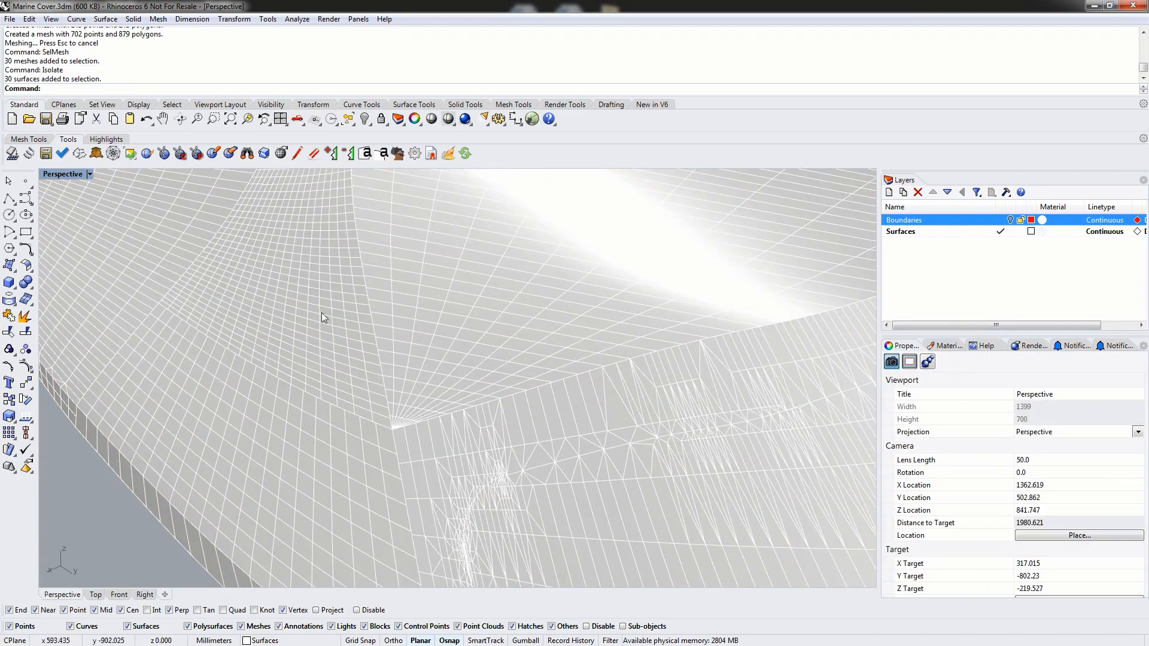
{"action": "left_click", "coordinate": [389, 268]}
{"action": "scroll", "coordinate": [389, 268], "scroll_direction": "up", "scroll_amount": 5}
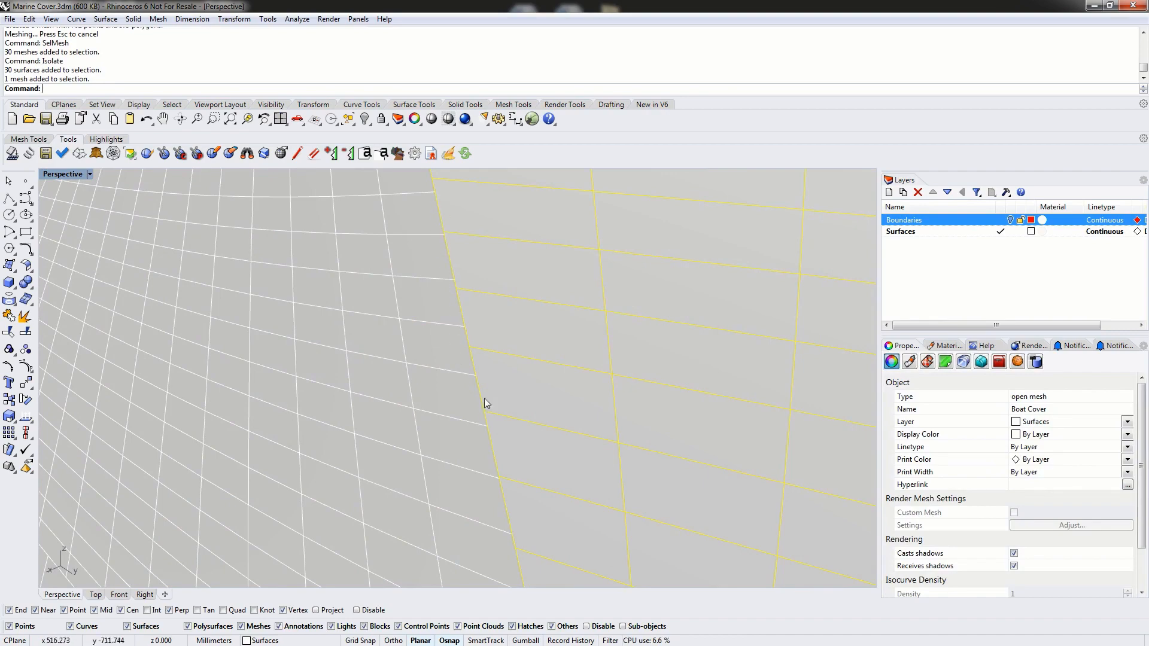
{"action": "scroll", "coordinate": [494, 439], "scroll_direction": "down", "scroll_amount": 5}
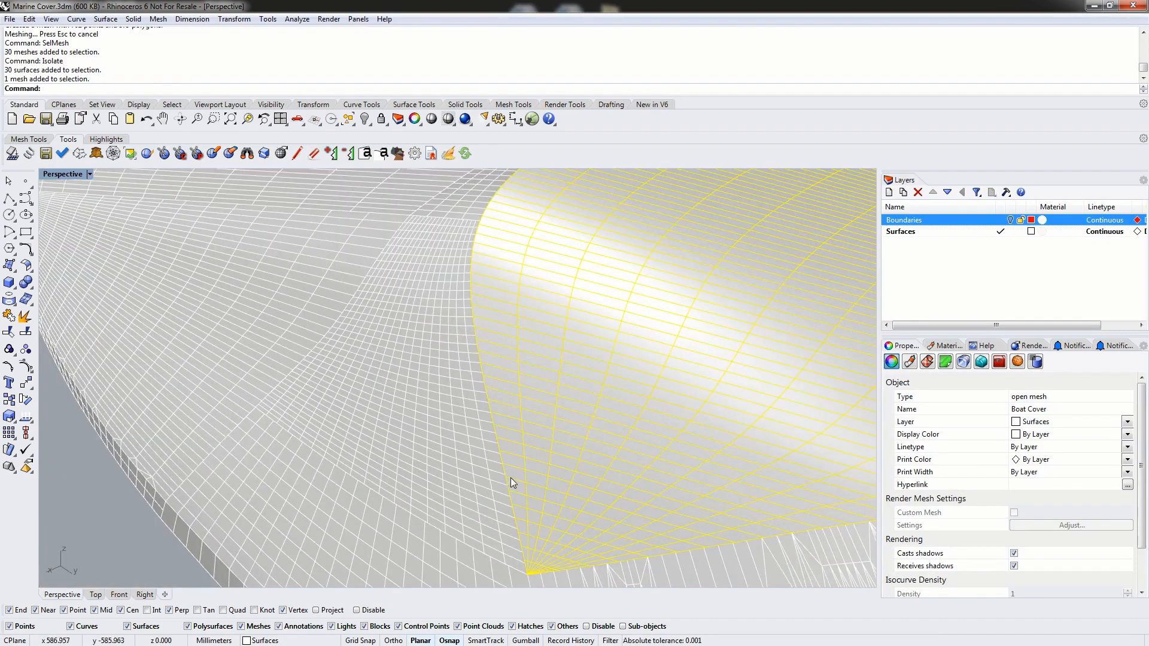
{"action": "scroll", "coordinate": [420, 455], "scroll_direction": "down", "scroll_amount": 5}
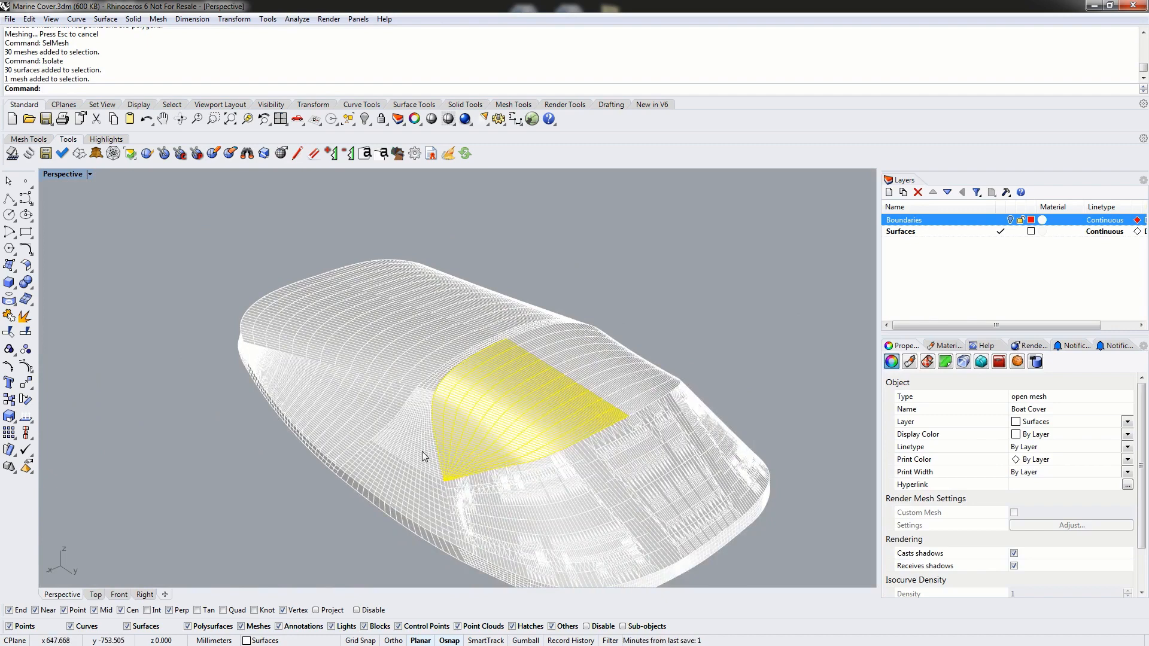
Step: Delete all the separate meshes and show the hidden surfaces again
{"action": "type", "text": "SelMesh"}
{"action": "key", "text": "Return"}
{"action": "key", "text": "Delete"}
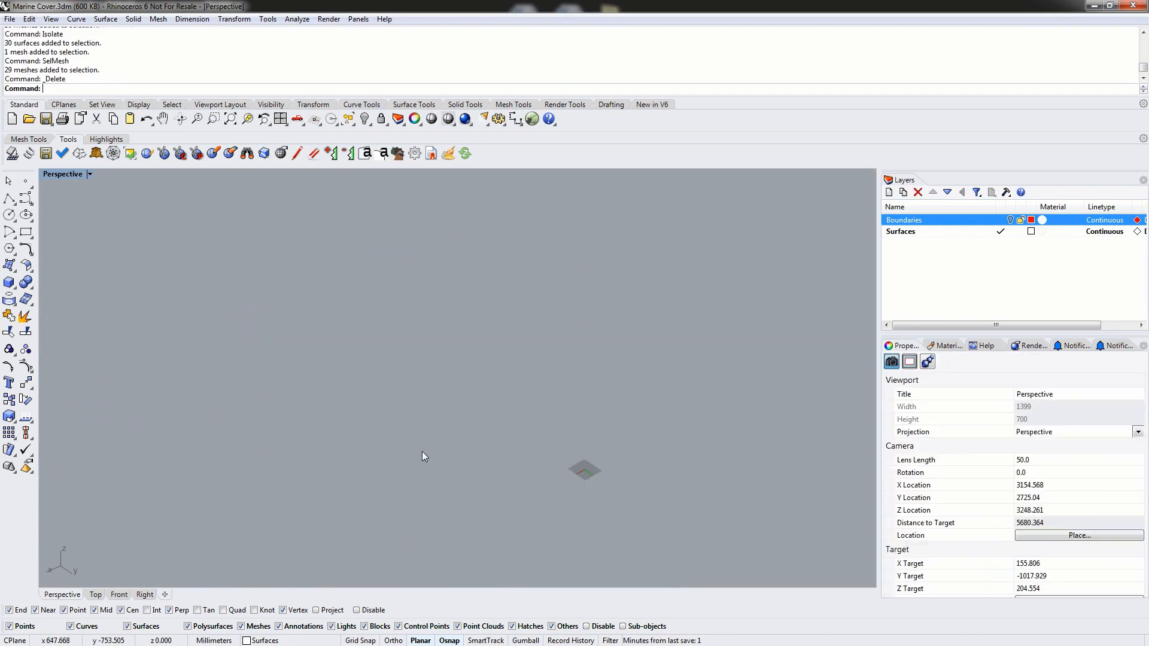
{"action": "type", "text": "Show"}
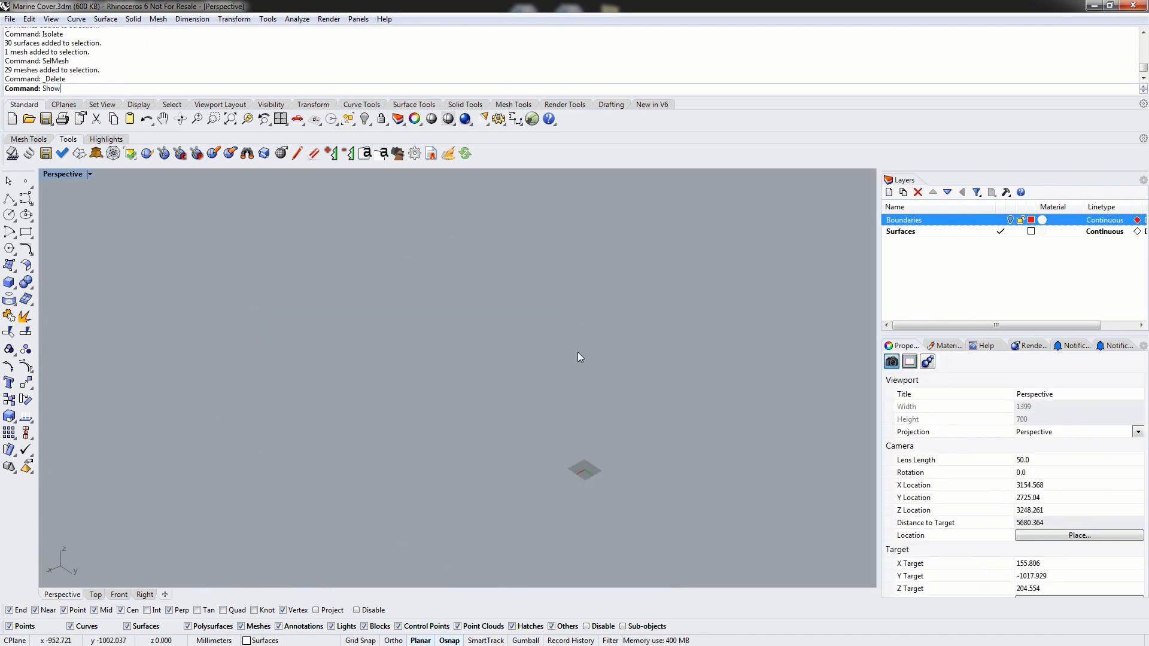
{"action": "key", "text": "Return"}
Step: Join all the boat cover surfaces into one polysurface and create a polygon mesh from it at the most polygons setting
{"action": "right_click_drag", "start_coordinate": [684, 314], "coordinate": [298, 260], "text": "shift"}
{"action": "left_click_drag", "start_coordinate": [99, 188], "coordinate": [791, 577]}
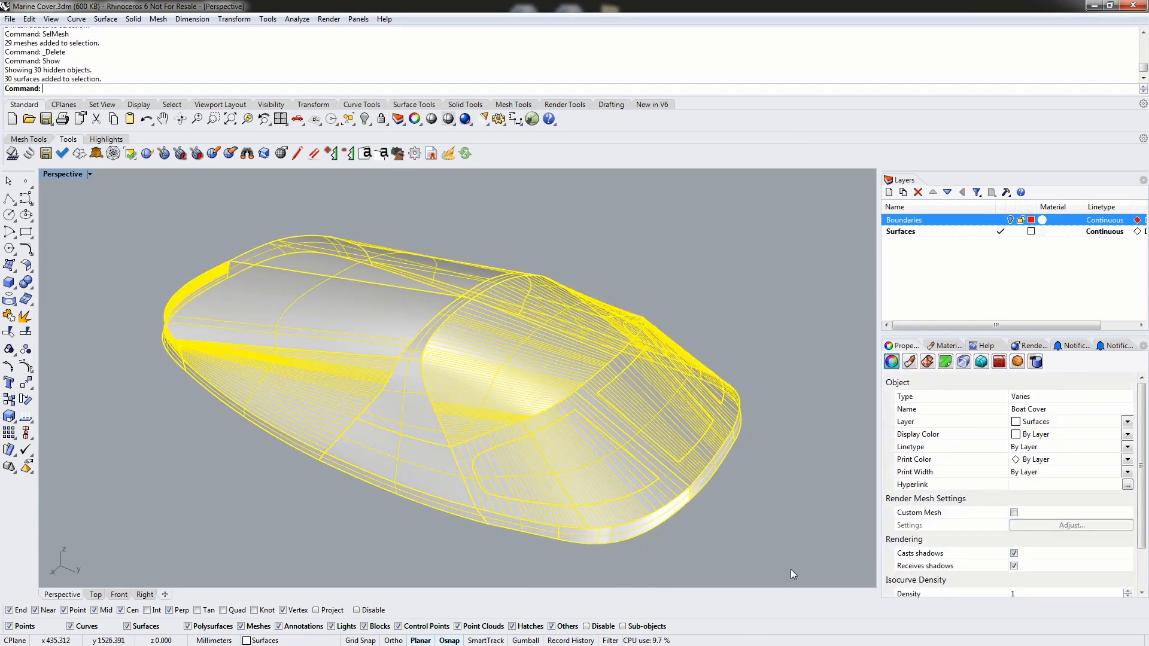
{"action": "type", "text": "Join"}
{"action": "key", "text": "Return"}
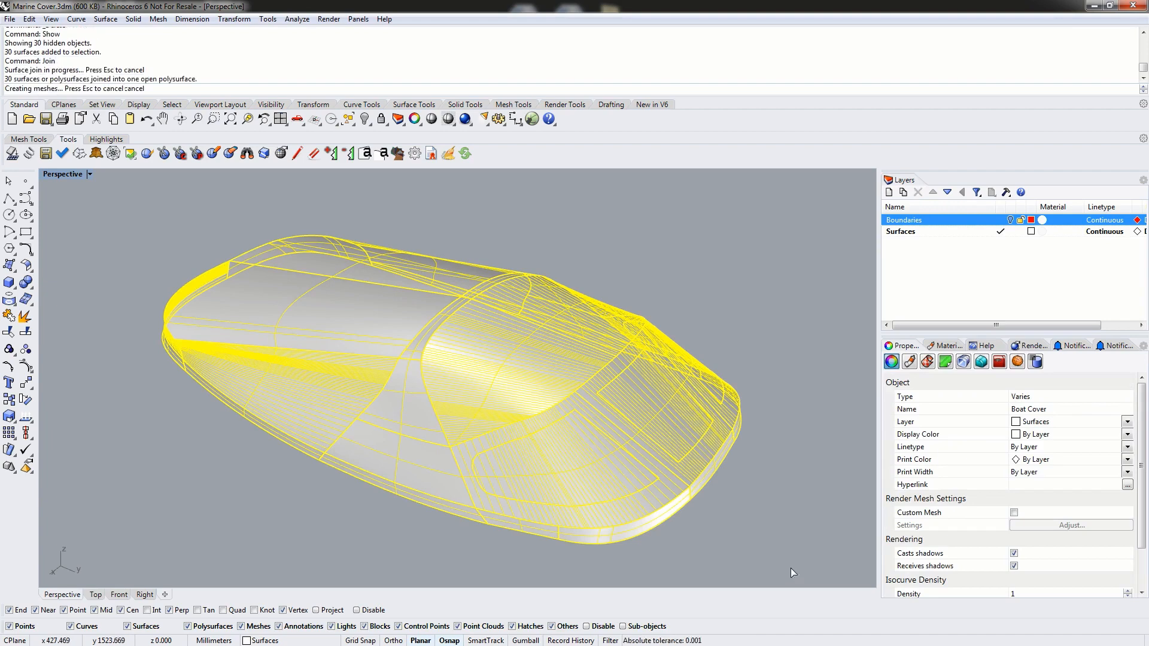
{"action": "left_click", "coordinate": [25, 299]}
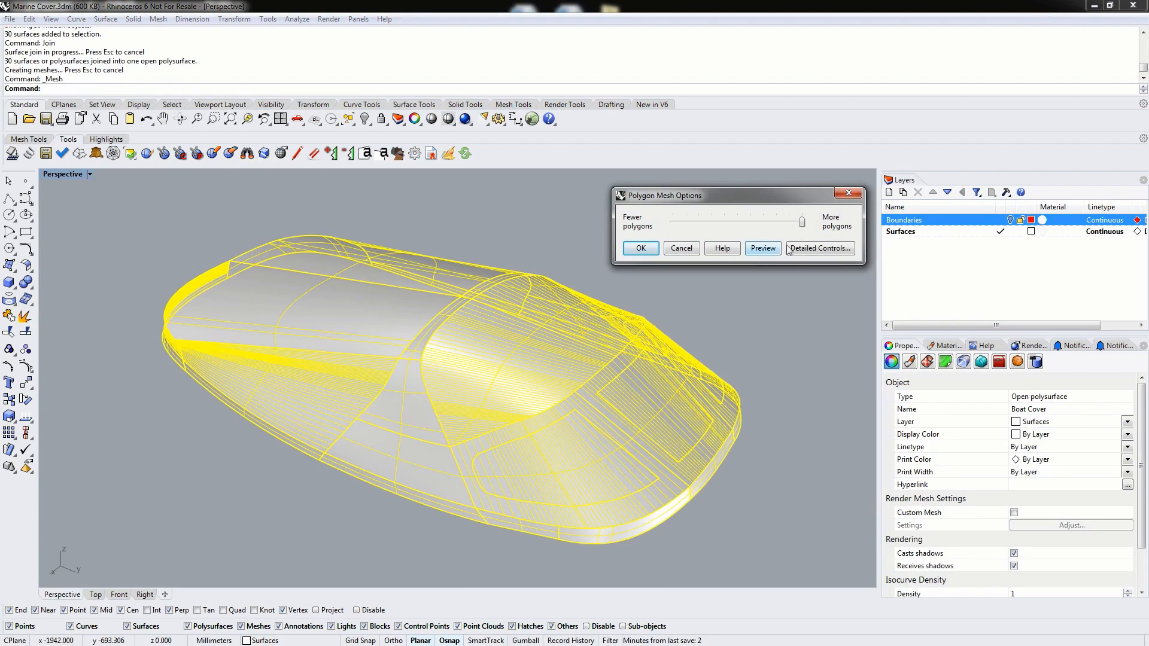
{"action": "left_click", "coordinate": [642, 250]}
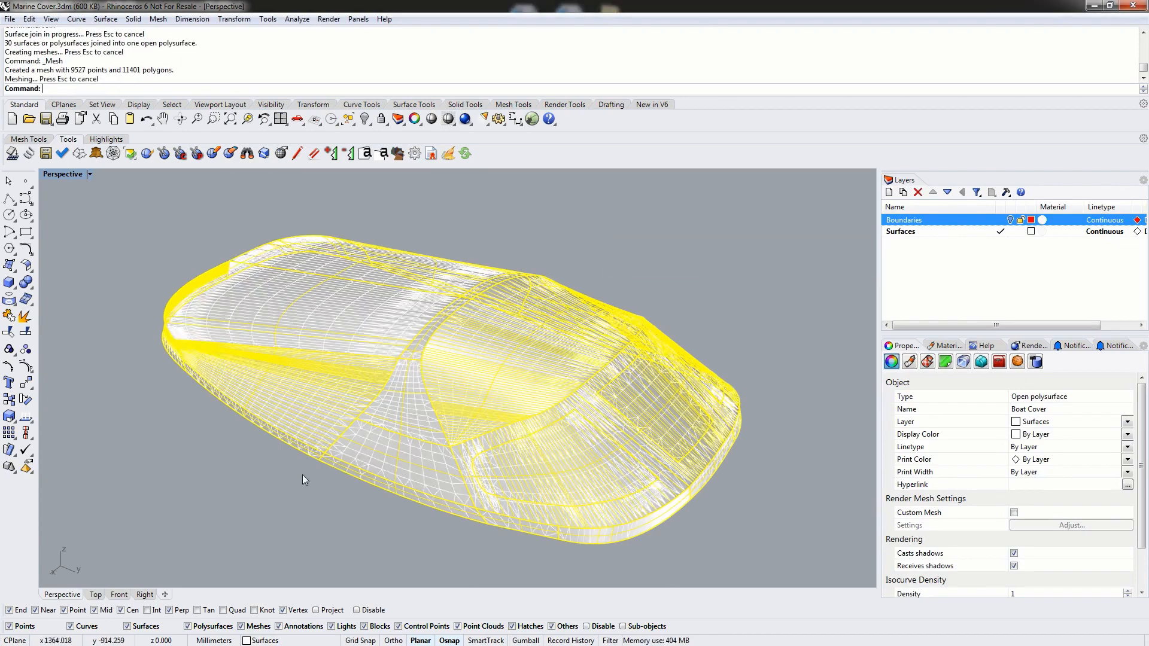
Step: Select the mesh made from the joined polysurface with SelMesh and isolate it
{"action": "scroll", "coordinate": [363, 420], "scroll_direction": "up", "scroll_amount": 10}
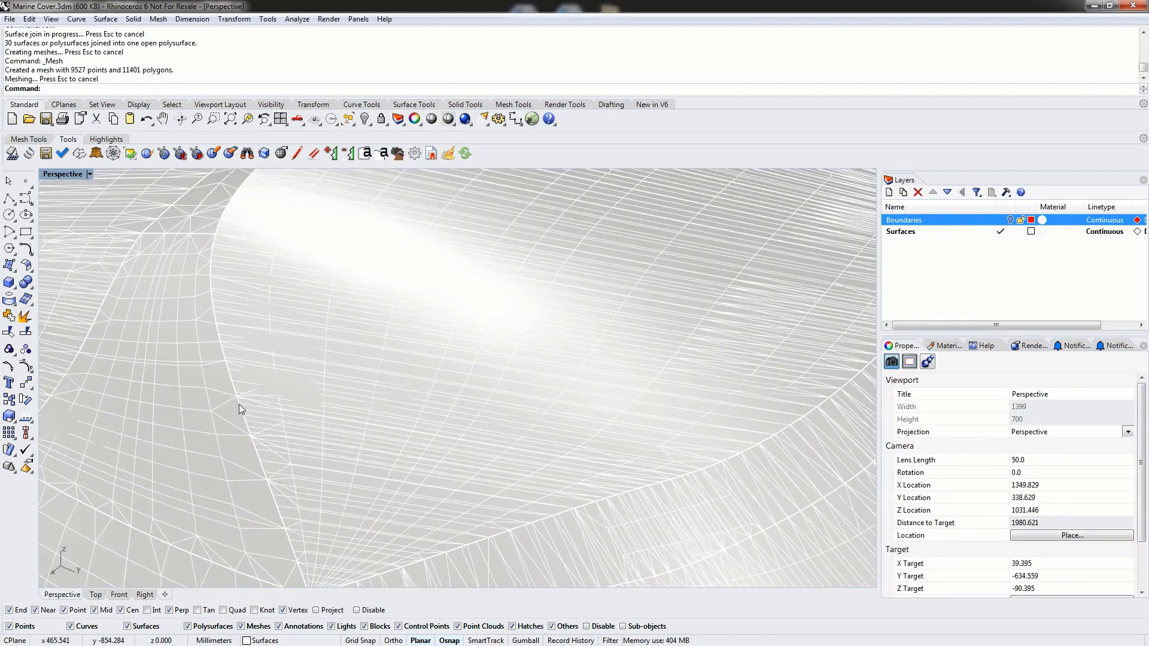
{"action": "type", "text": "SelMesh"}
{"action": "key", "text": "Return"}
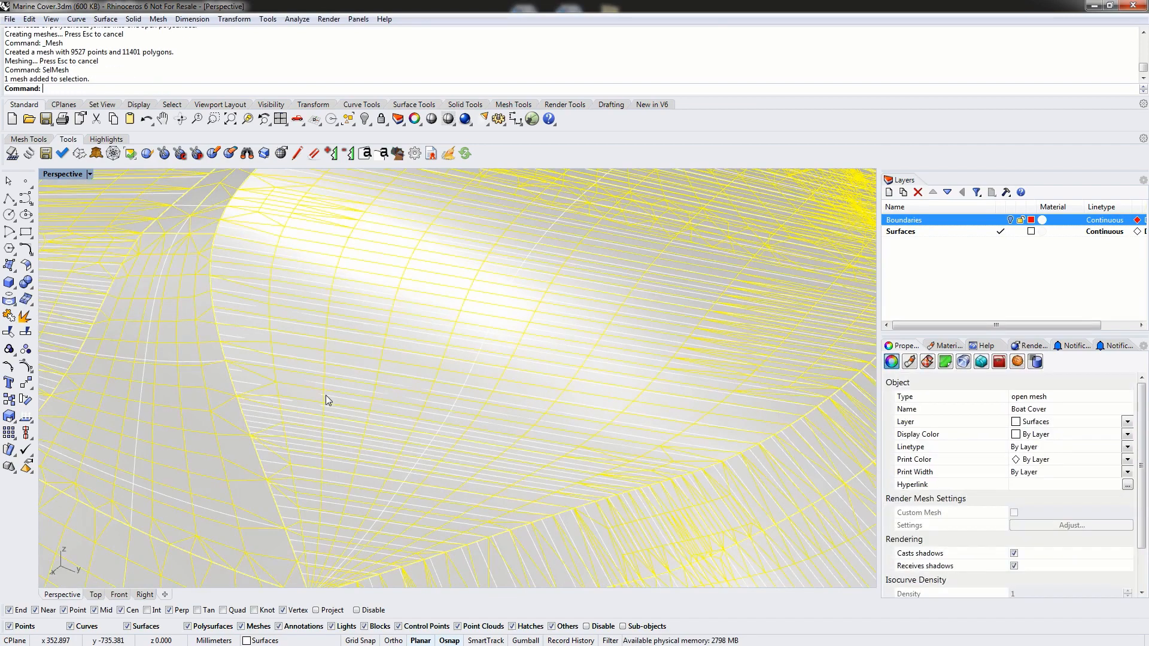
{"action": "type", "text": "Isolate"}
{"action": "key", "text": "Return"}
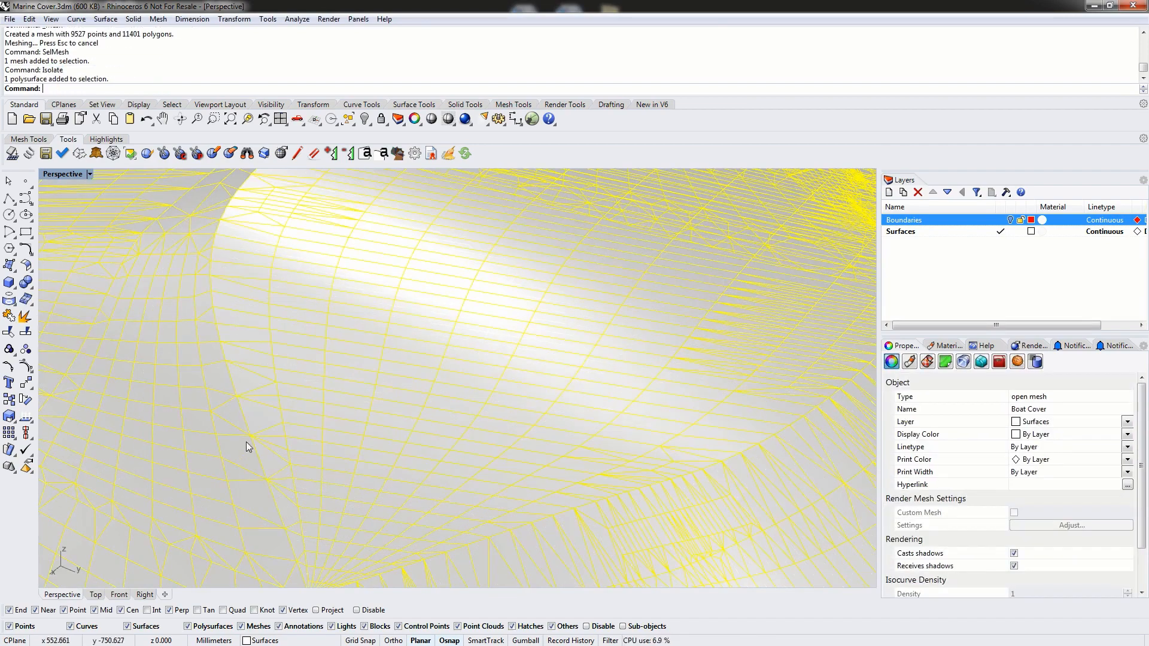
Step: Examine the single mesh's edge alignment along the panel seams and front corner, then its overall shape with the mesh selected
{"action": "right_click_drag", "start_coordinate": [246, 442], "coordinate": [284, 389], "text": "shift"}
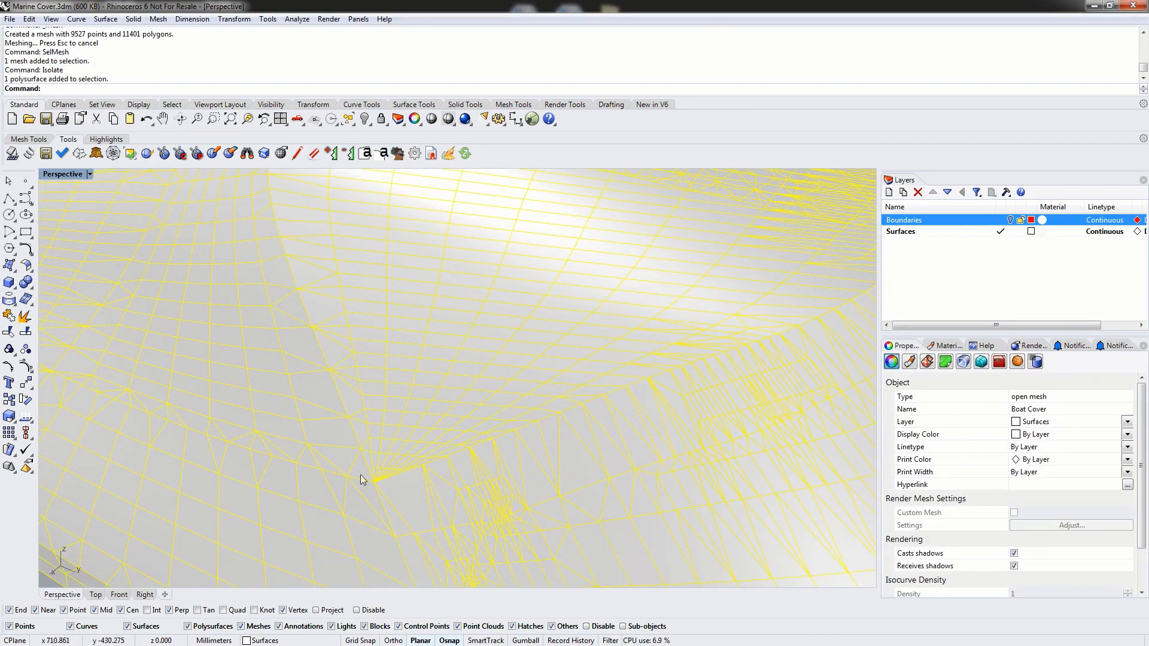
{"action": "right_click_drag", "start_coordinate": [352, 548], "coordinate": [368, 411], "text": "shift"}
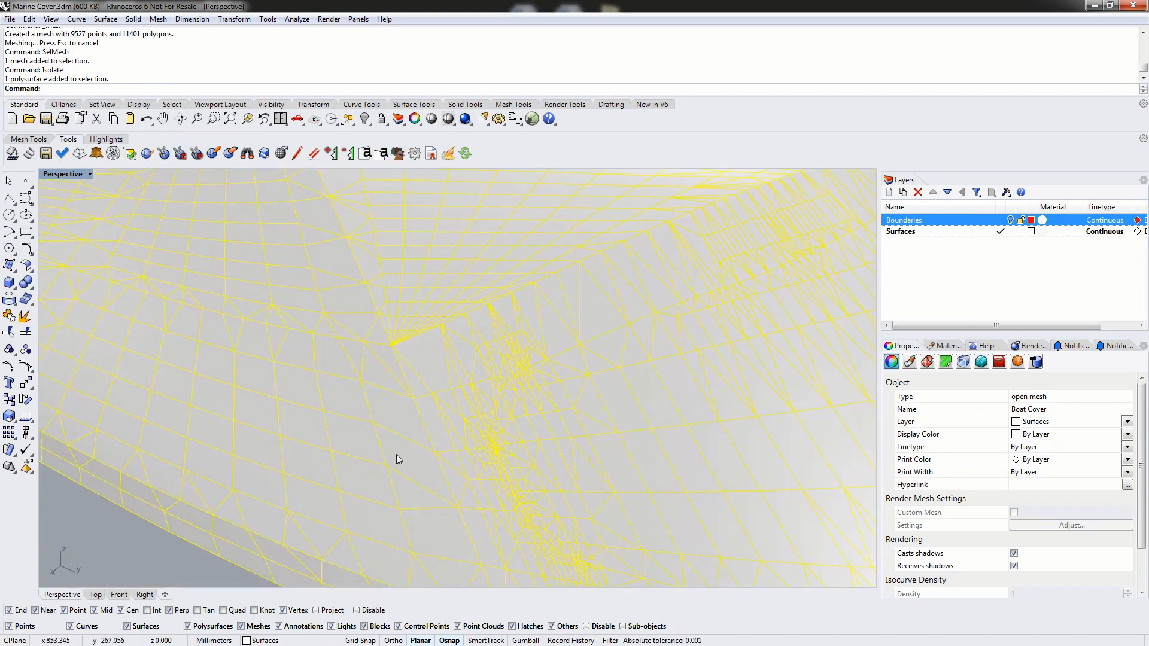
{"action": "right_click_drag", "start_coordinate": [397, 454], "coordinate": [351, 416], "text": "shift"}
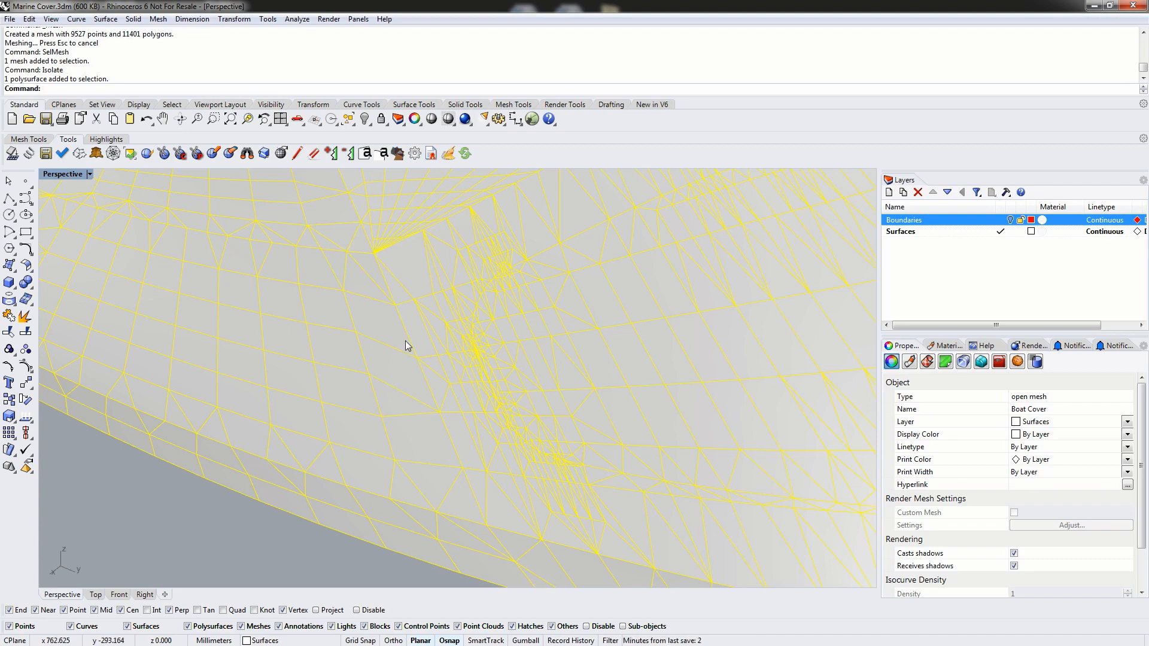
{"action": "scroll", "coordinate": [405, 340], "scroll_direction": "down", "scroll_amount": 10}
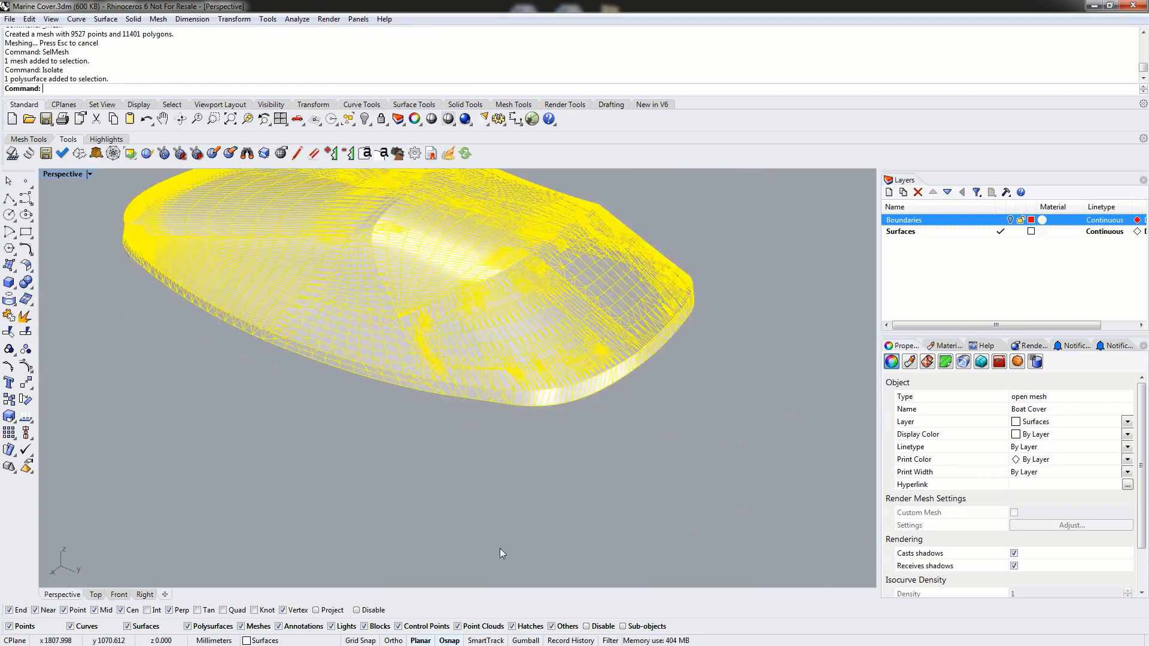
{"action": "left_click", "coordinate": [500, 548]}
{"action": "left_click", "coordinate": [546, 389]}
{"action": "right_click_drag", "start_coordinate": [513, 284], "coordinate": [497, 429]}
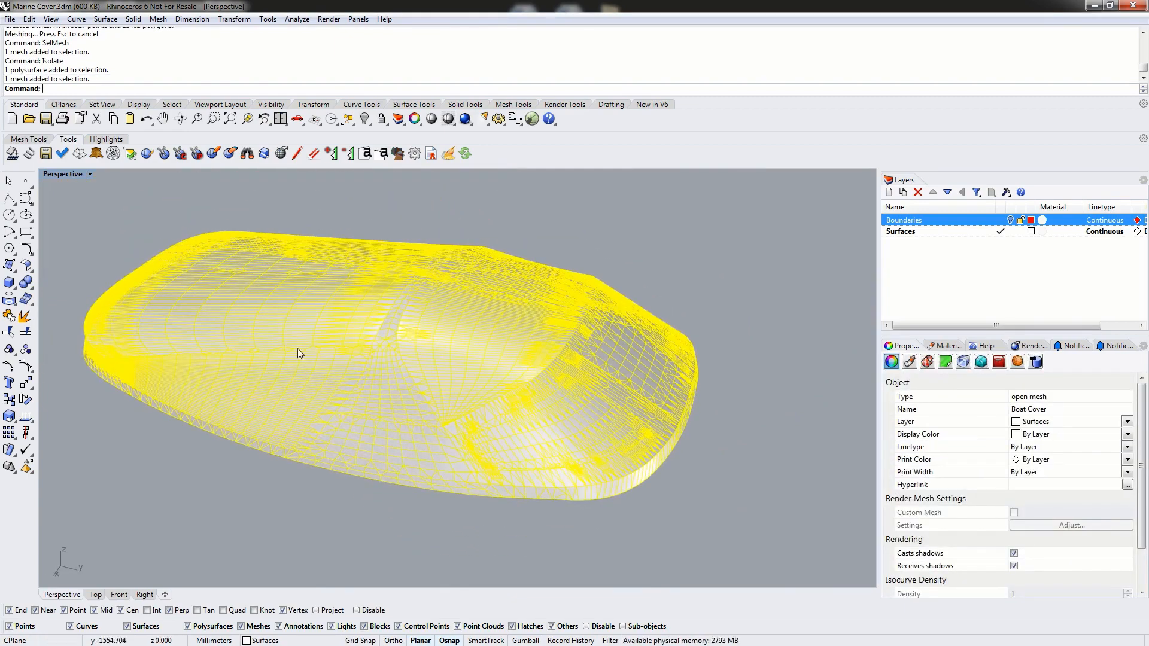
{"action": "mouse_move", "coordinate": [511, 368]}
{"action": "right_mouse_down"}
{"action": "mouse_move", "coordinate": [467, 390]}
{"action": "mouse_move", "coordinate": [527, 358]}
{"action": "right_mouse_up"}
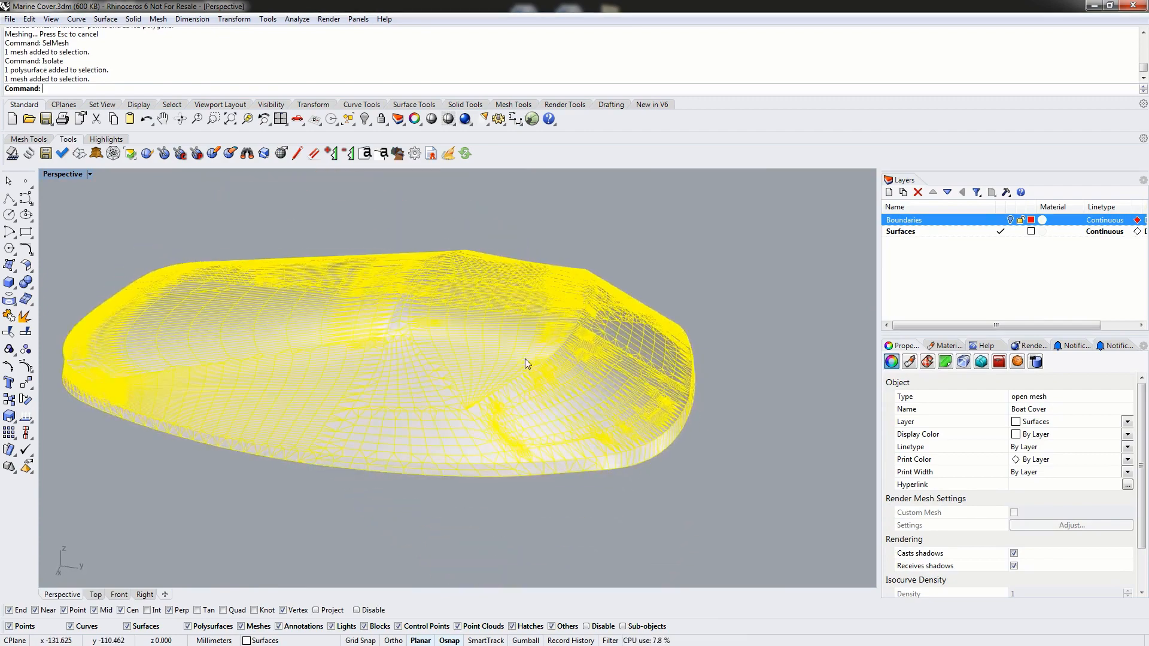
Step: Delete the isolated single mesh and show the hidden boat cover polysurface again
{"action": "key", "text": "Delete"}
{"action": "type", "text": "Show"}
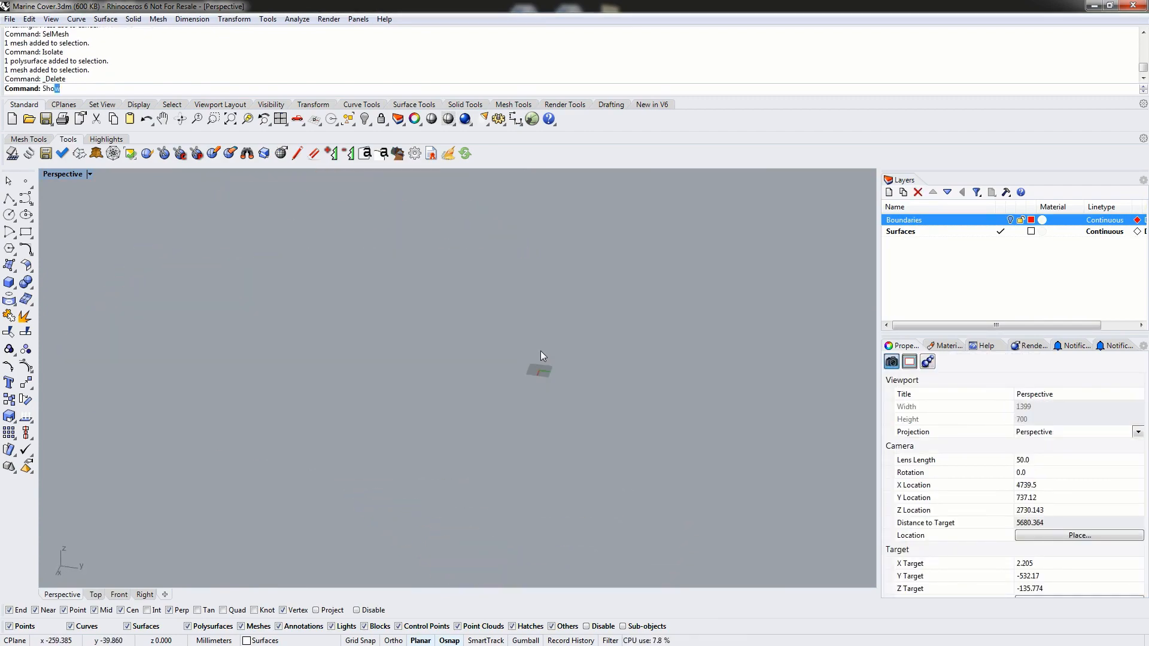
{"action": "key", "text": "Return"}
{"action": "right_click_drag", "start_coordinate": [573, 362], "coordinate": [509, 403]}
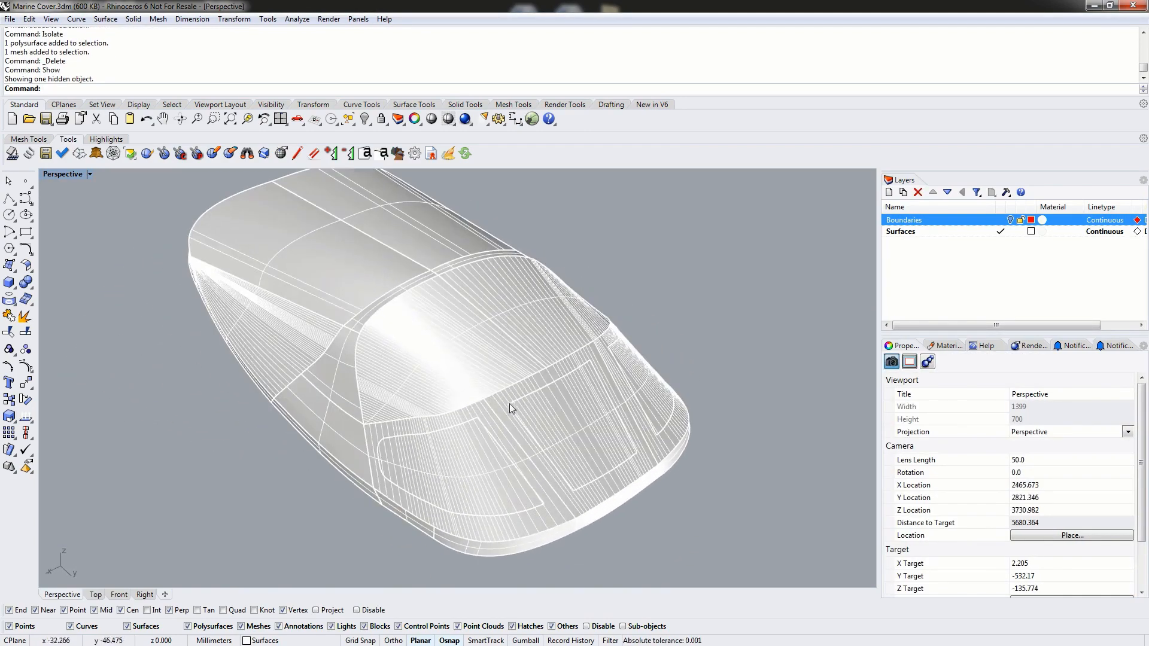
Step: Preview a detailed mesh of the polysurface with maximum aspect ratio 2, minimum edge length 10 and maximum edge length 100
{"action": "left_click", "coordinate": [462, 364]}
{"action": "type", "text": "Mesh"}
{"action": "key", "text": "Return"}
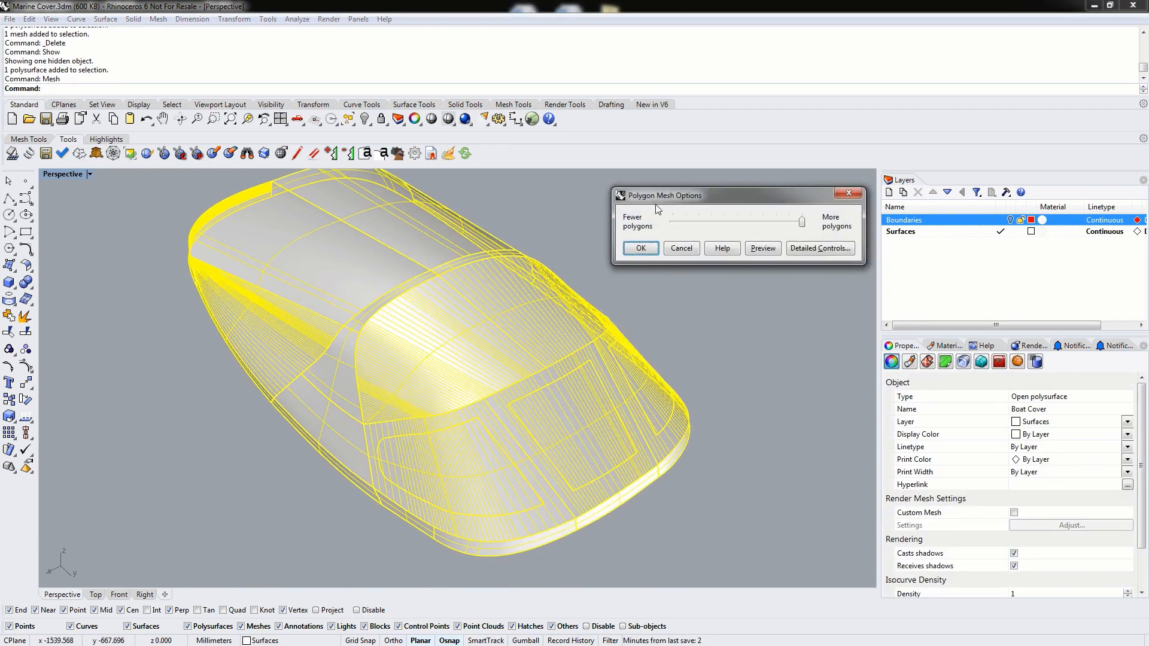
{"action": "left_click", "coordinate": [817, 253]}
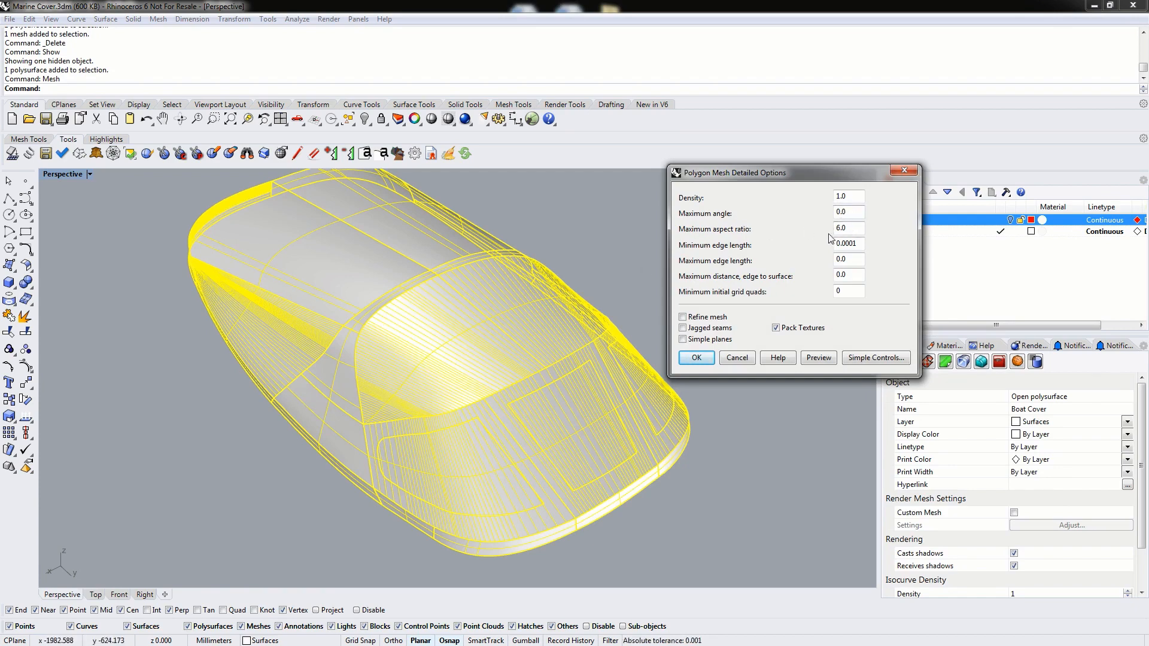
{"action": "left_click_drag", "start_coordinate": [856, 227], "coordinate": [802, 229]}
{"action": "type", "text": "2"}
{"action": "left_click_drag", "start_coordinate": [861, 244], "coordinate": [761, 240]}
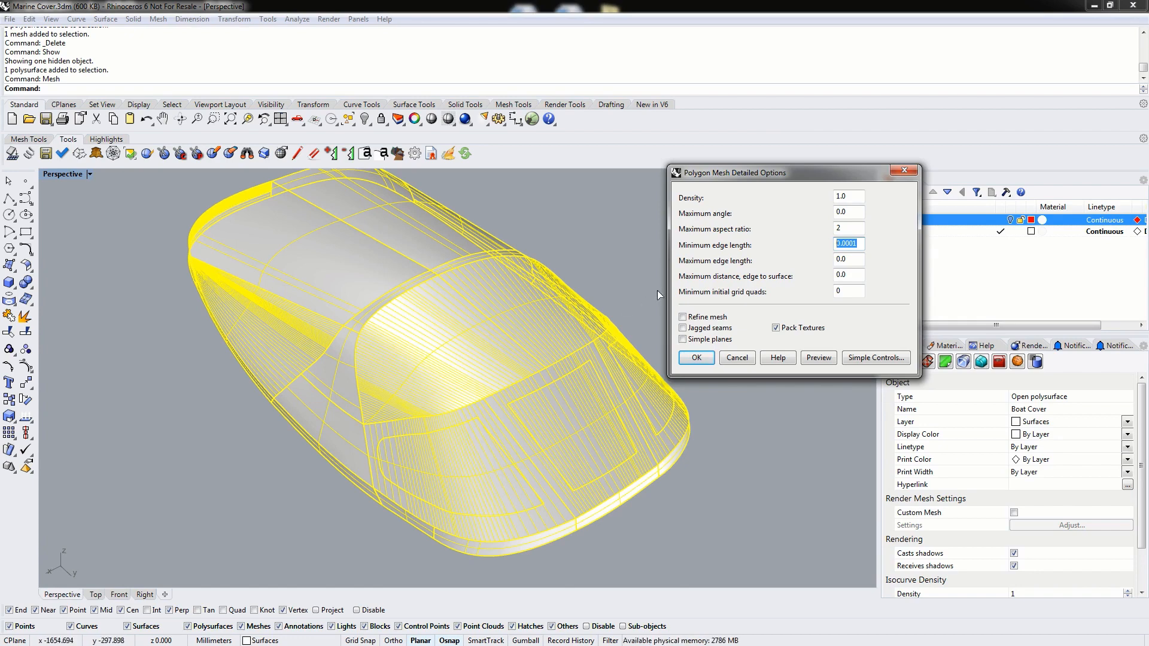
{"action": "left_click", "coordinate": [852, 260]}
{"action": "type", "text": "100"}
{"action": "type", "text": "10"}
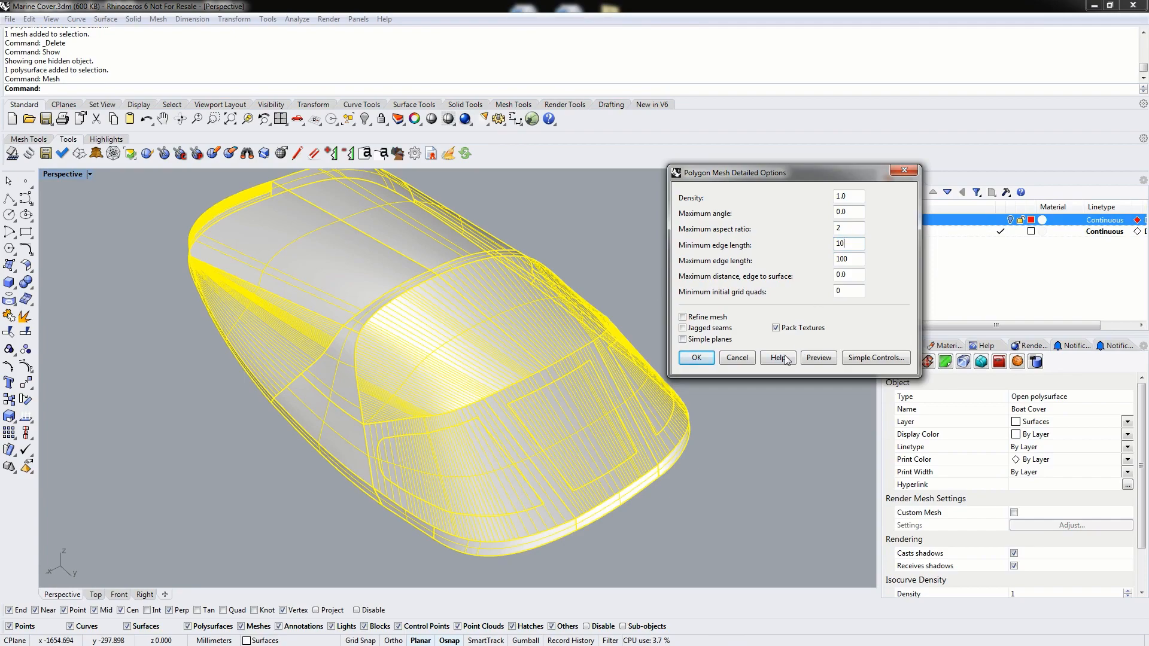
{"action": "left_click", "coordinate": [820, 360]}
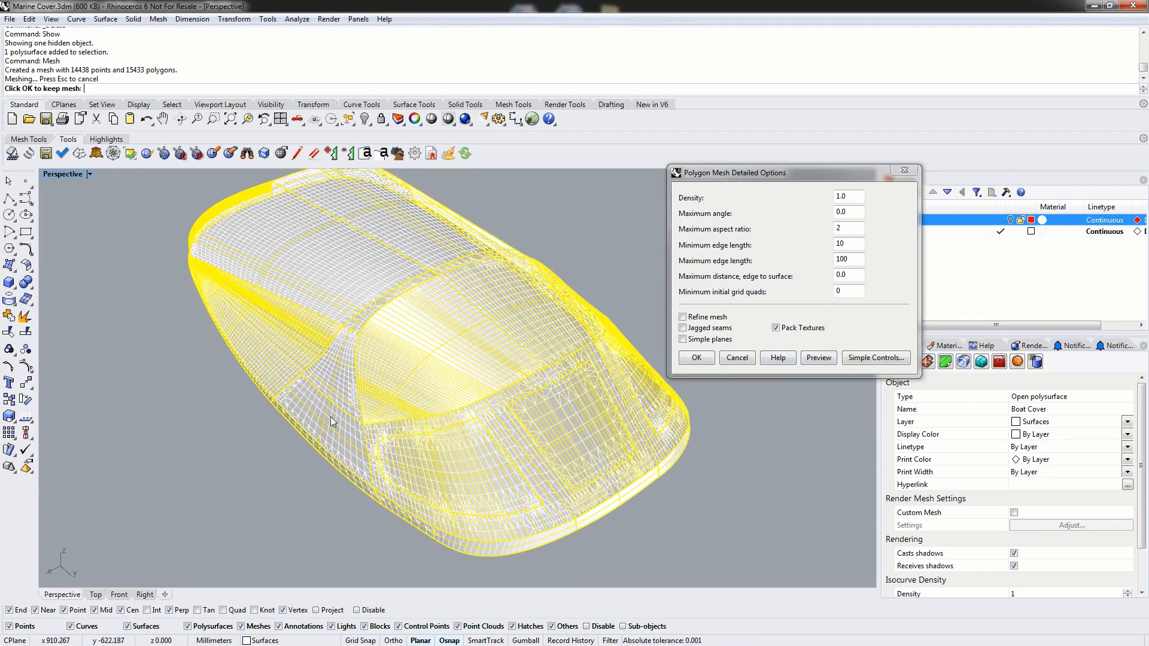
{"action": "right_click_drag", "start_coordinate": [331, 416], "coordinate": [393, 380]}
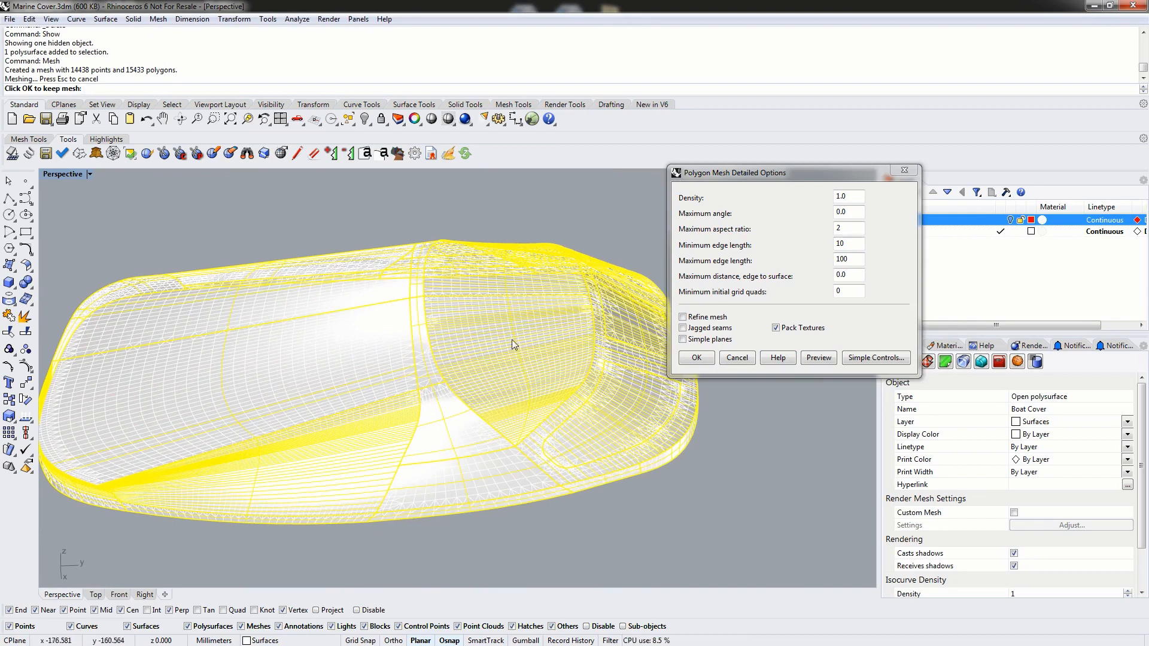
Step: Refine the mesh to minimum edge length 5 and maximum edge length 50, preview it, and create the mesh
{"action": "double_click", "coordinate": [857, 248]}
{"action": "type", "text": "5"}
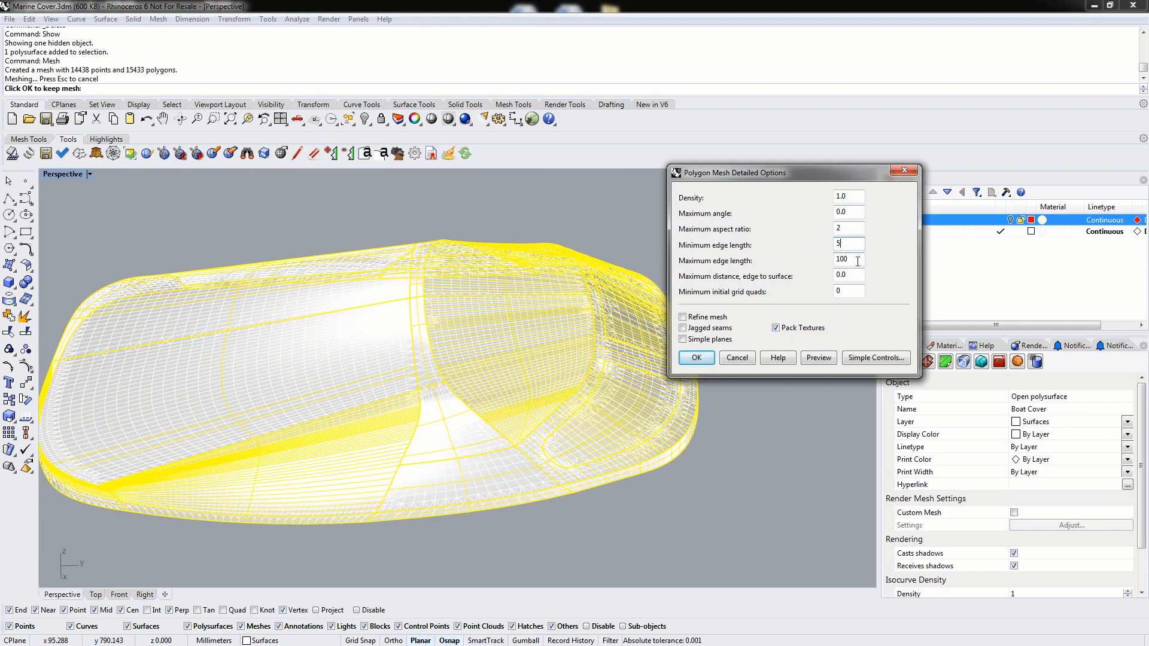
{"action": "key", "text": "Tab"}
{"action": "type", "text": "50"}
{"action": "left_click", "coordinate": [819, 359]}
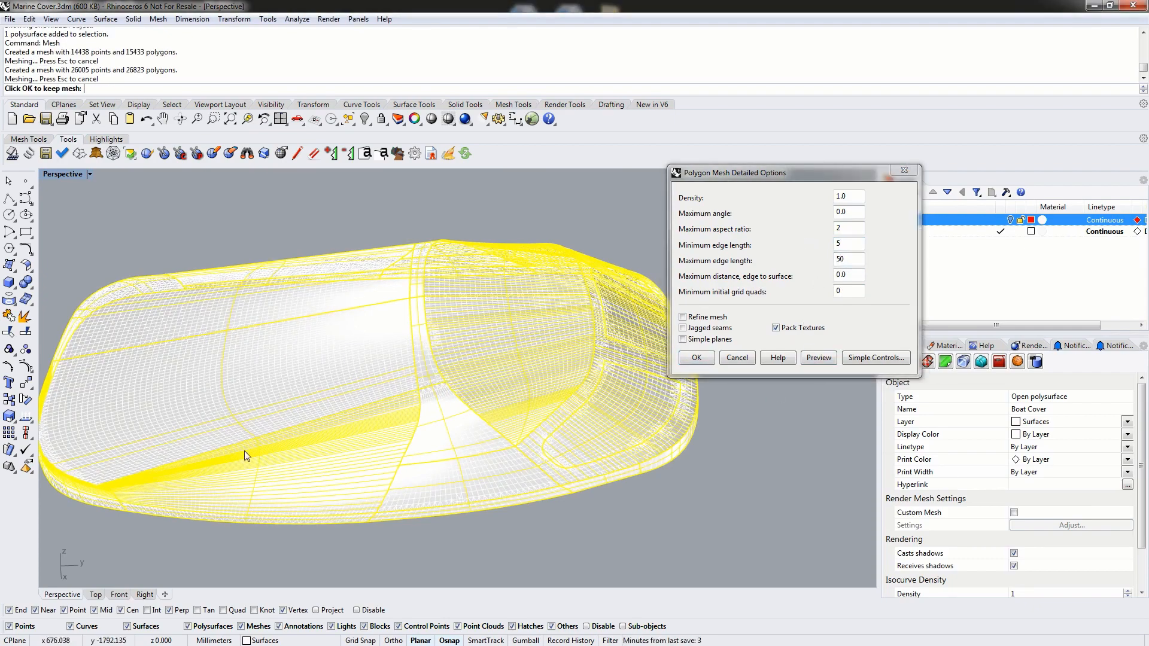
{"action": "right_click_drag", "start_coordinate": [278, 457], "coordinate": [259, 469]}
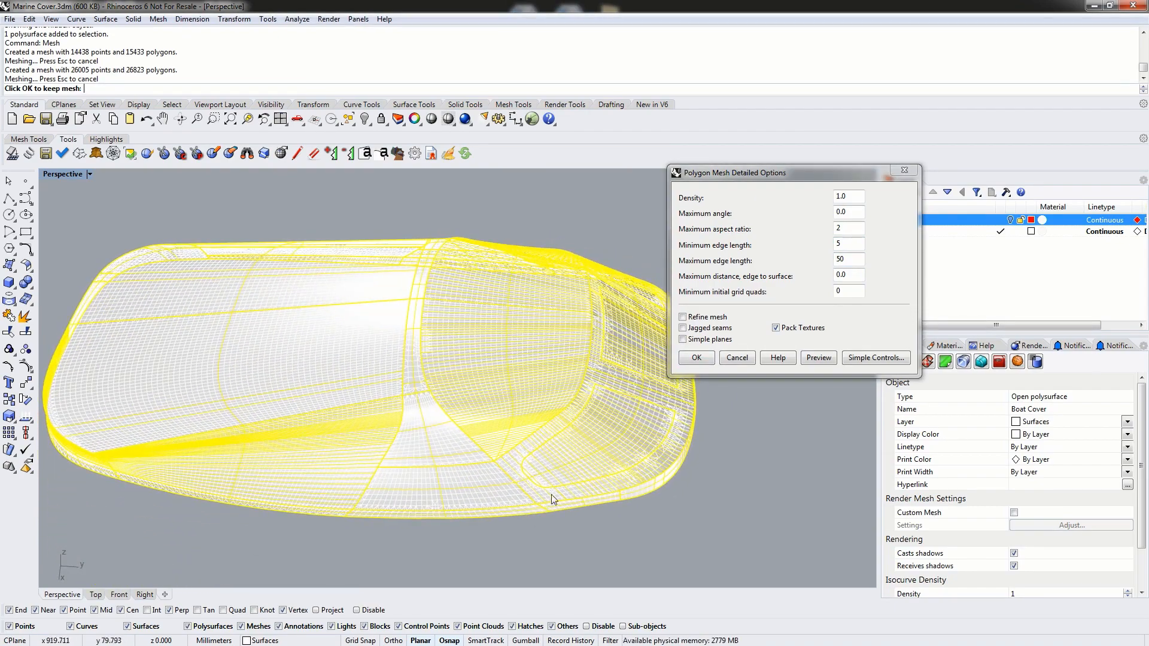
{"action": "right_click_drag", "start_coordinate": [551, 503], "coordinate": [501, 478]}
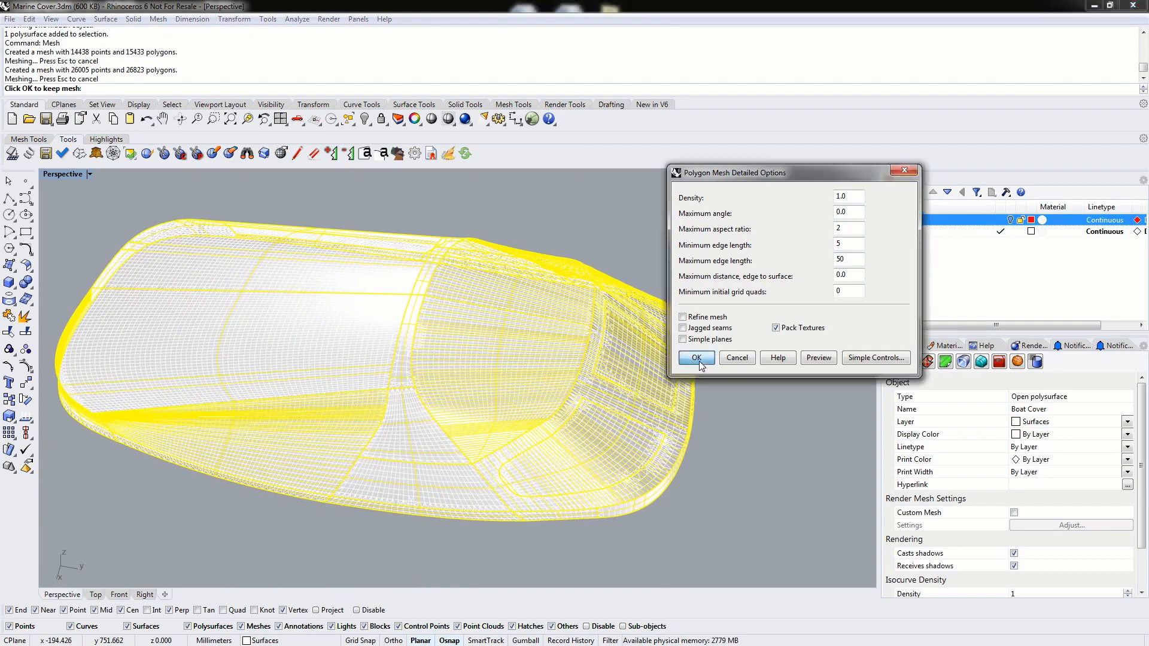
{"action": "left_click", "coordinate": [697, 358]}
{"action": "left_click", "coordinate": [770, 400]}
Step: Add a new layer named Mesh
{"action": "right_click", "coordinate": [912, 280]}
{"action": "left_click", "coordinate": [943, 288]}
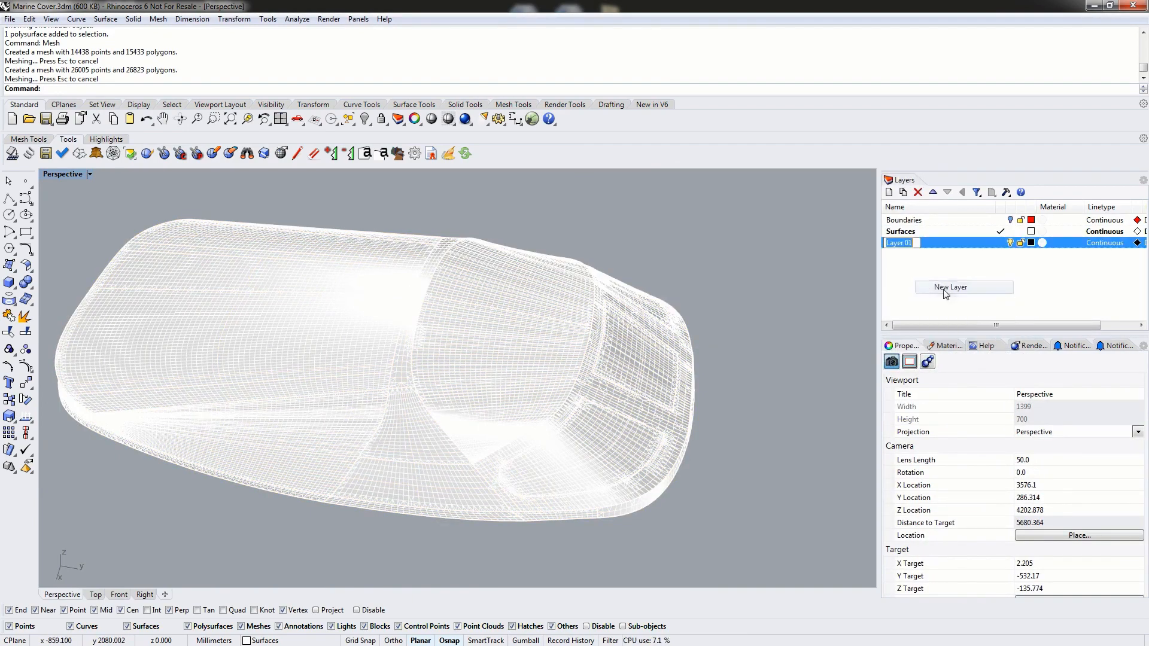
{"action": "type", "text": "Mesh"}
{"action": "key", "text": "Return"}
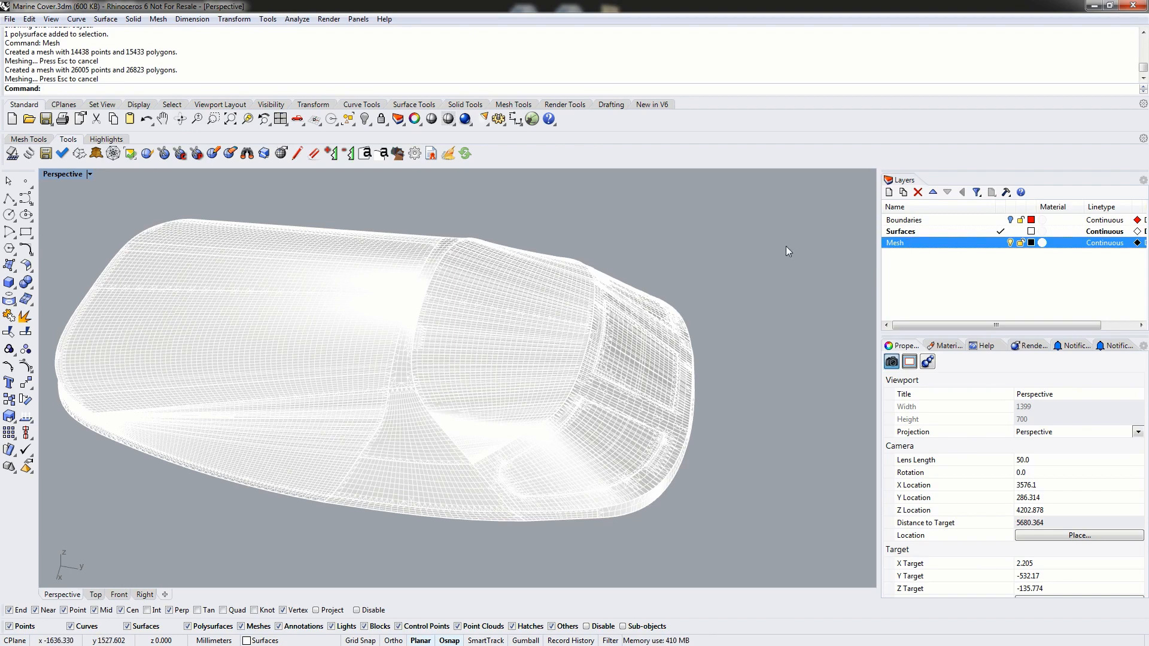
Step: Select the new mesh with SelMesh and assign it to the Mesh layer
{"action": "type", "text": "SelMesh"}
{"action": "key", "text": "Return"}
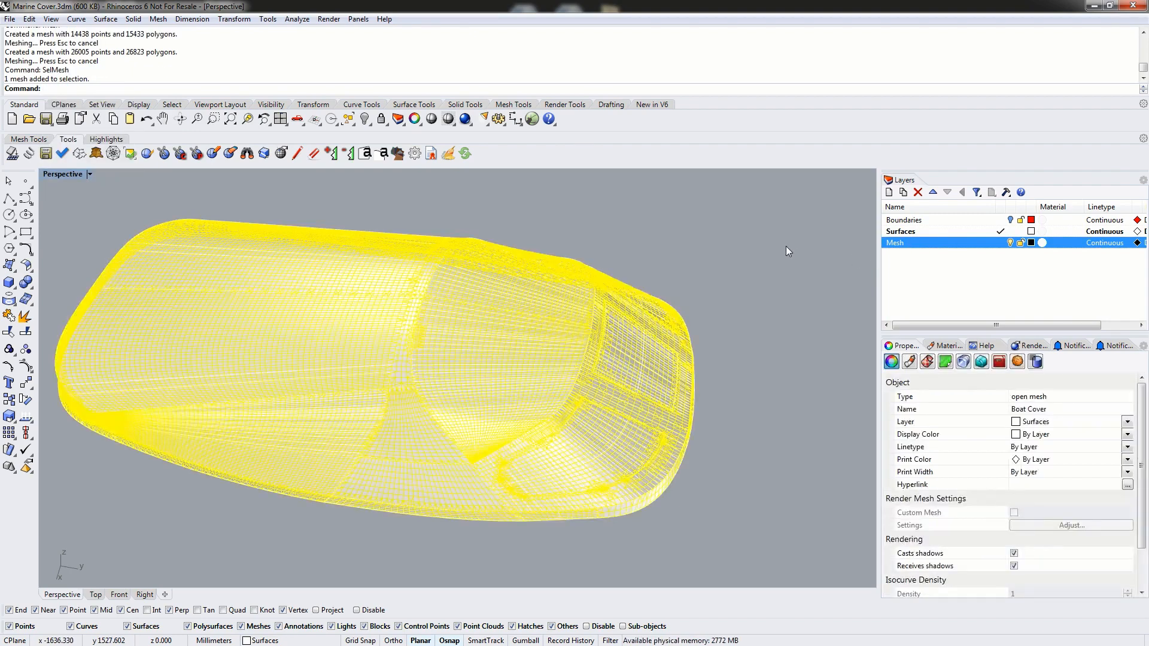
{"action": "left_click", "coordinate": [1127, 422]}
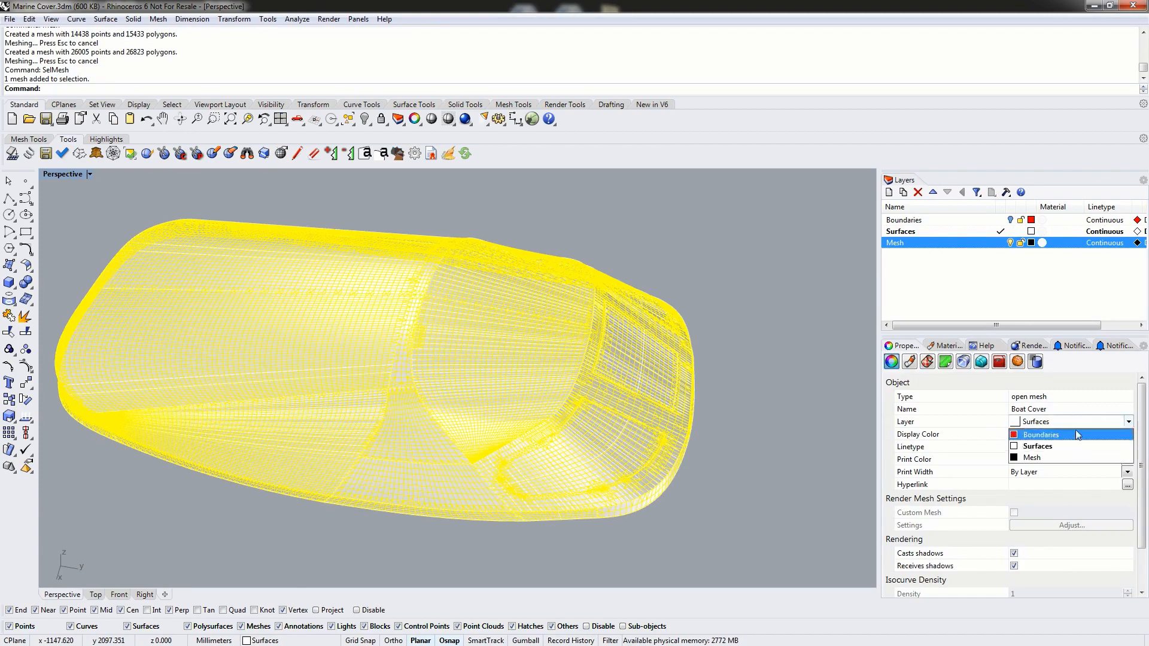
{"action": "left_click", "coordinate": [1032, 458]}
{"action": "left_click", "coordinate": [781, 318]}
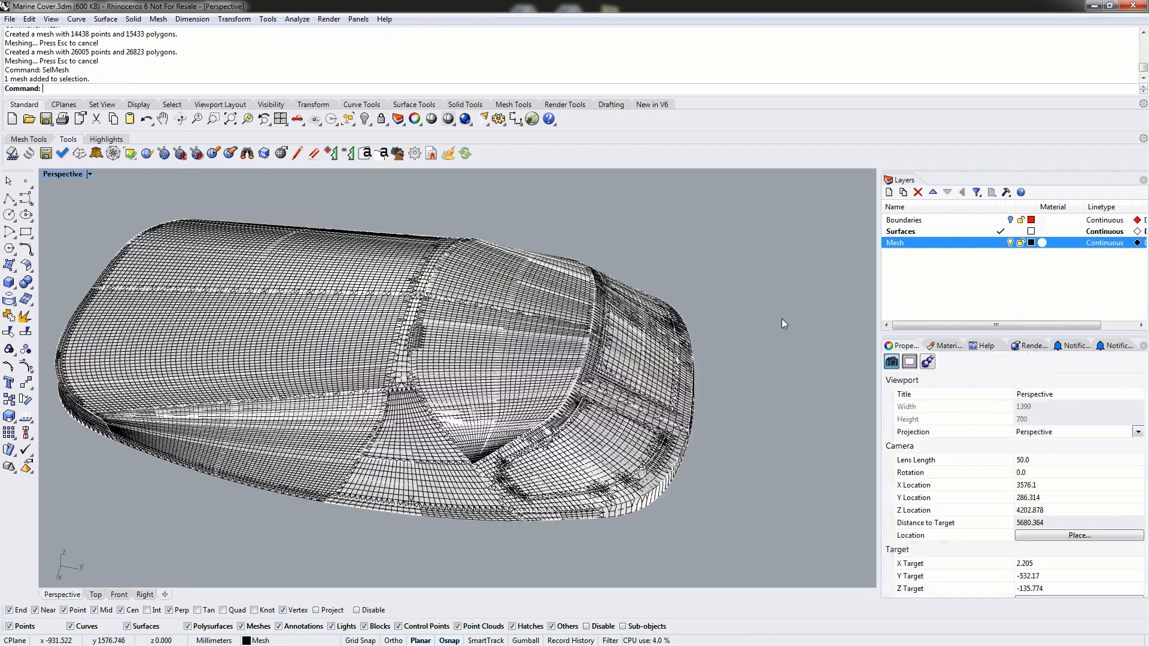
Step: Make the Mesh layer current and turn off the Surfaces layer
{"action": "left_click", "coordinate": [1000, 243]}
{"action": "right_click_drag", "start_coordinate": [756, 246], "coordinate": [604, 228]}
Step: Explode the boat cover mesh into its separate meshes
{"action": "left_click", "coordinate": [577, 344]}
{"action": "right_click_drag", "start_coordinate": [577, 343], "coordinate": [591, 330]}
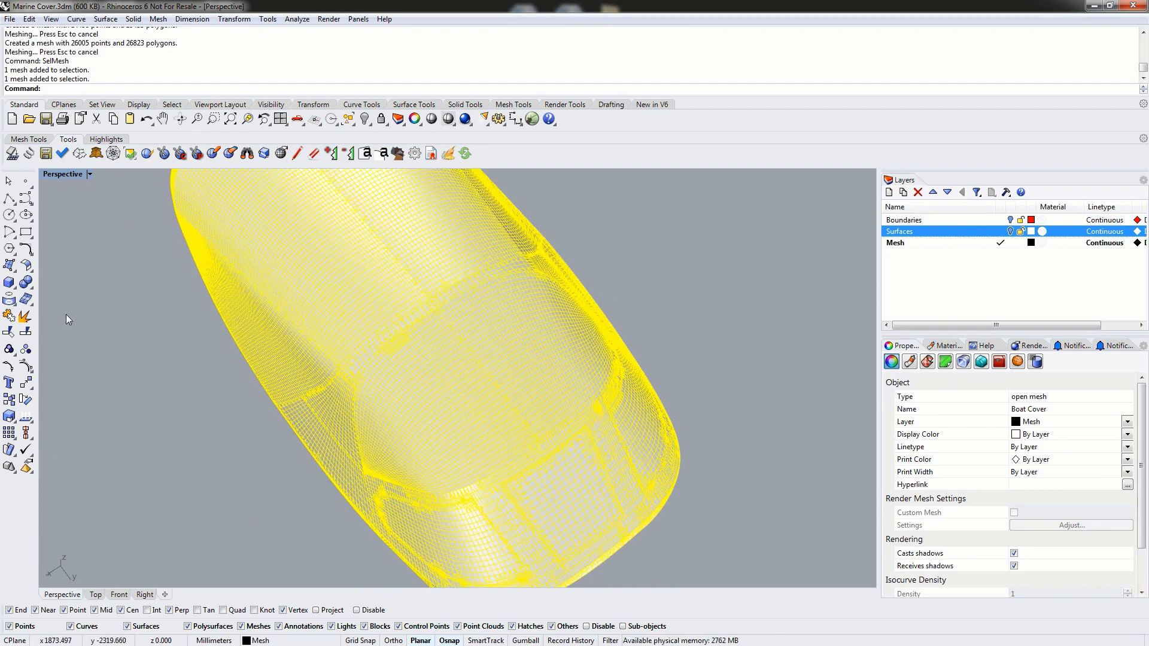
{"action": "left_click", "coordinate": [25, 316]}
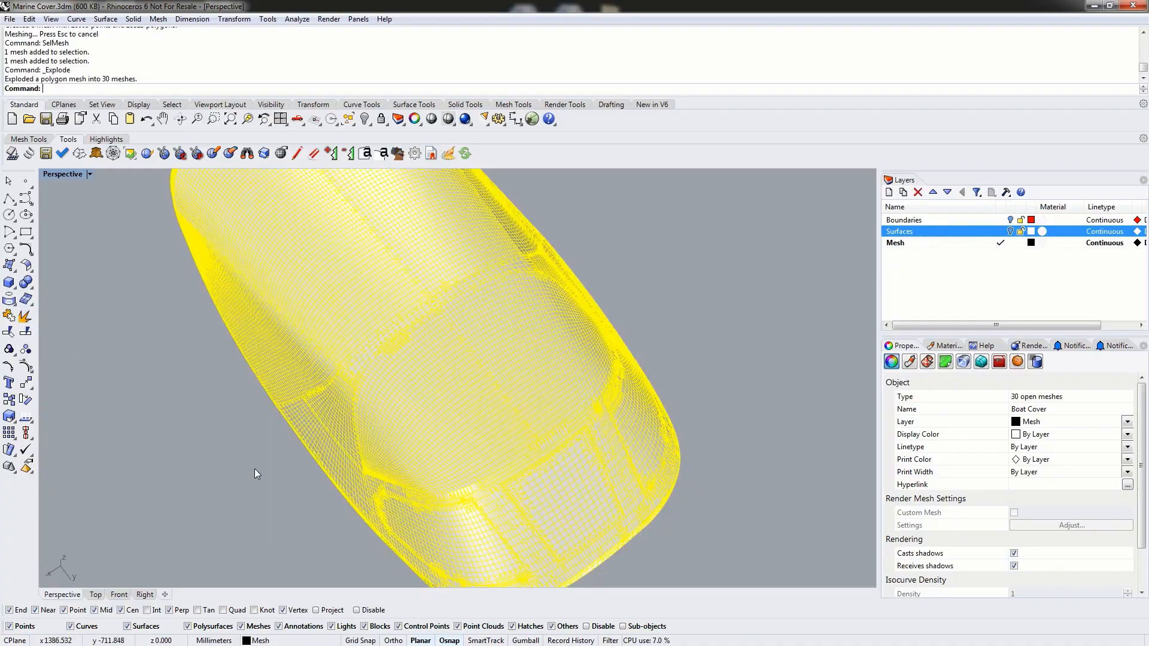
{"action": "right_click_drag", "start_coordinate": [224, 459], "coordinate": [315, 388]}
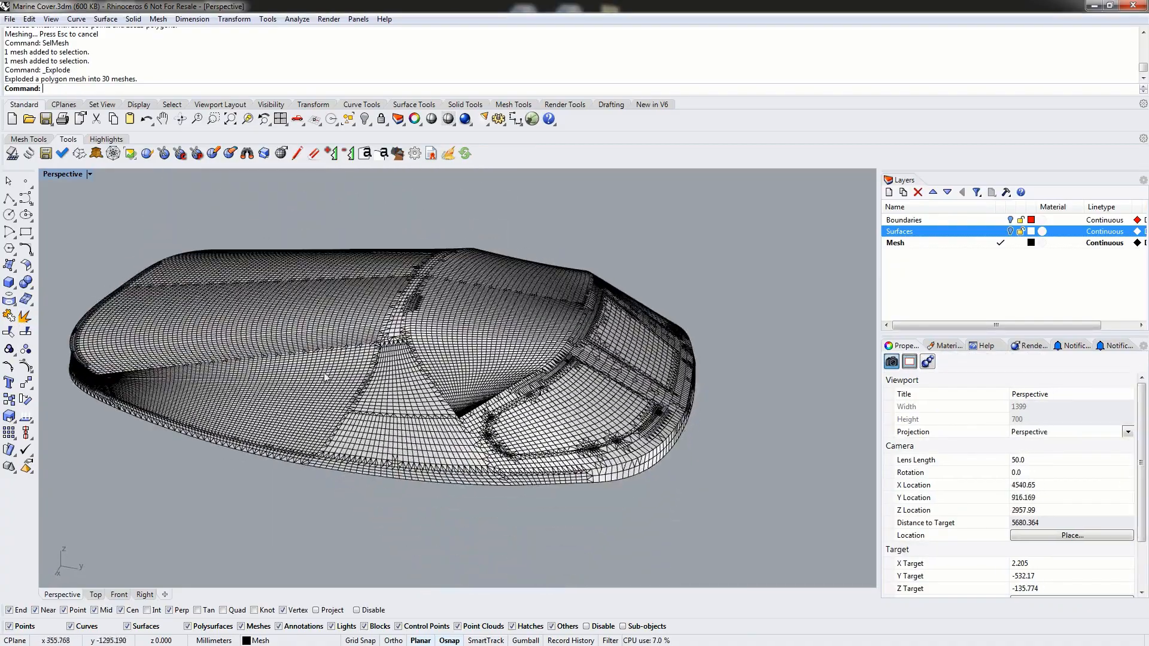
{"action": "right_click_drag", "start_coordinate": [312, 348], "coordinate": [326, 413]}
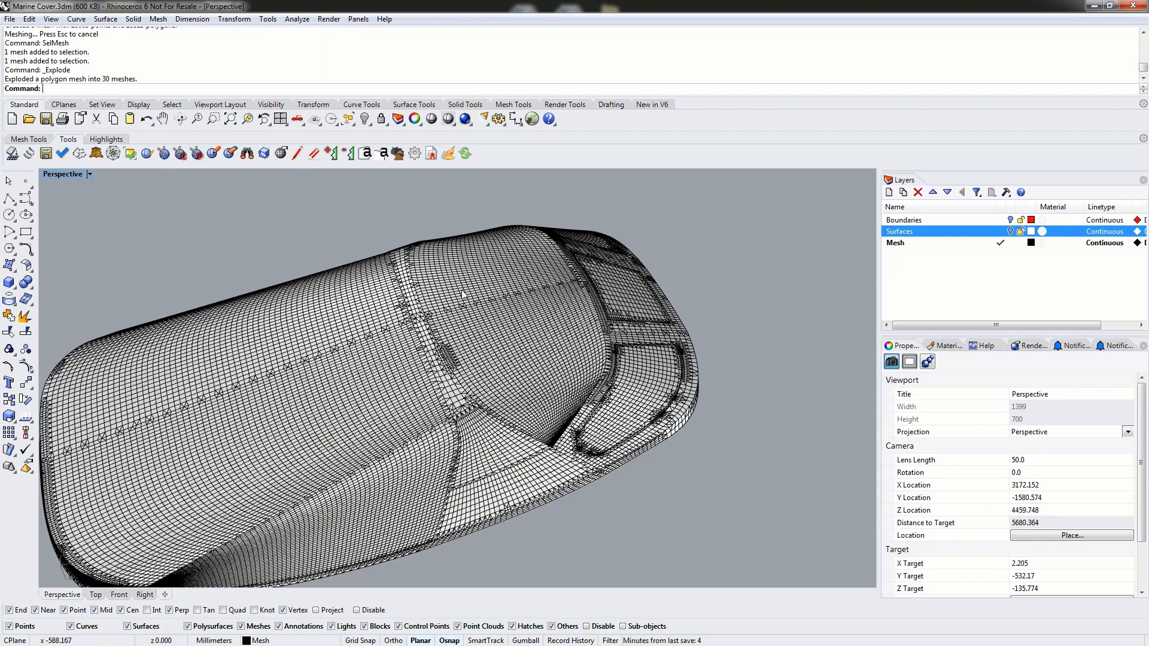
Step: Turn on the Boundaries layer and inspect how its red curves divide the exploded mesh into panels
{"action": "left_click", "coordinate": [1011, 220]}
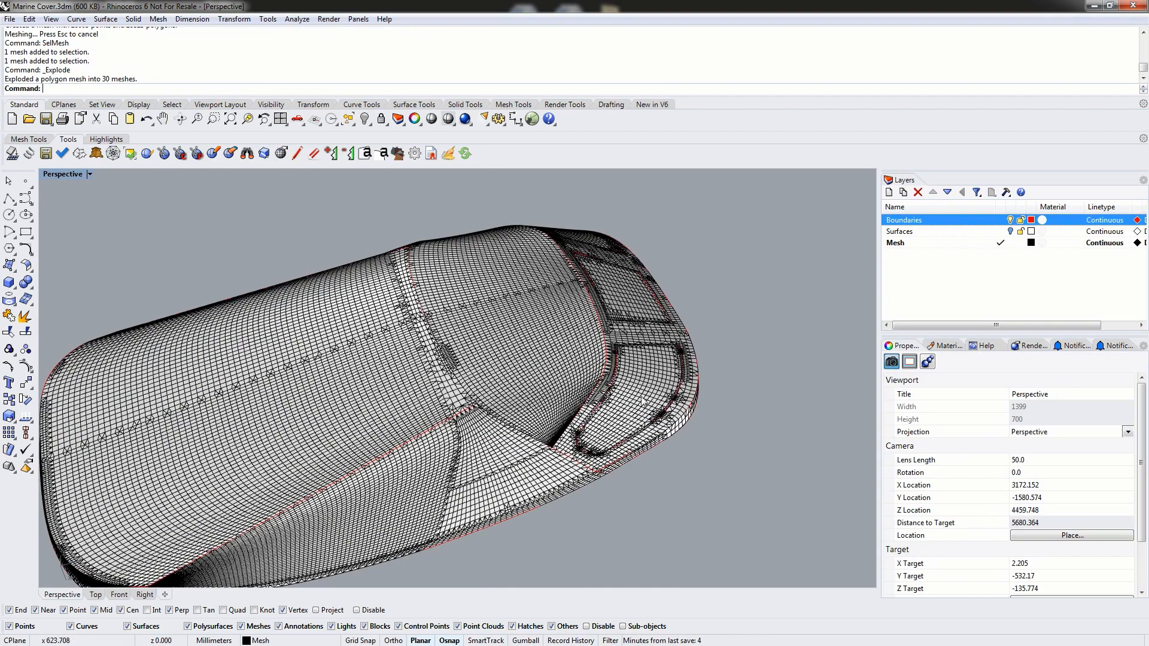
{"action": "right_click_drag", "start_coordinate": [678, 499], "coordinate": [648, 474]}
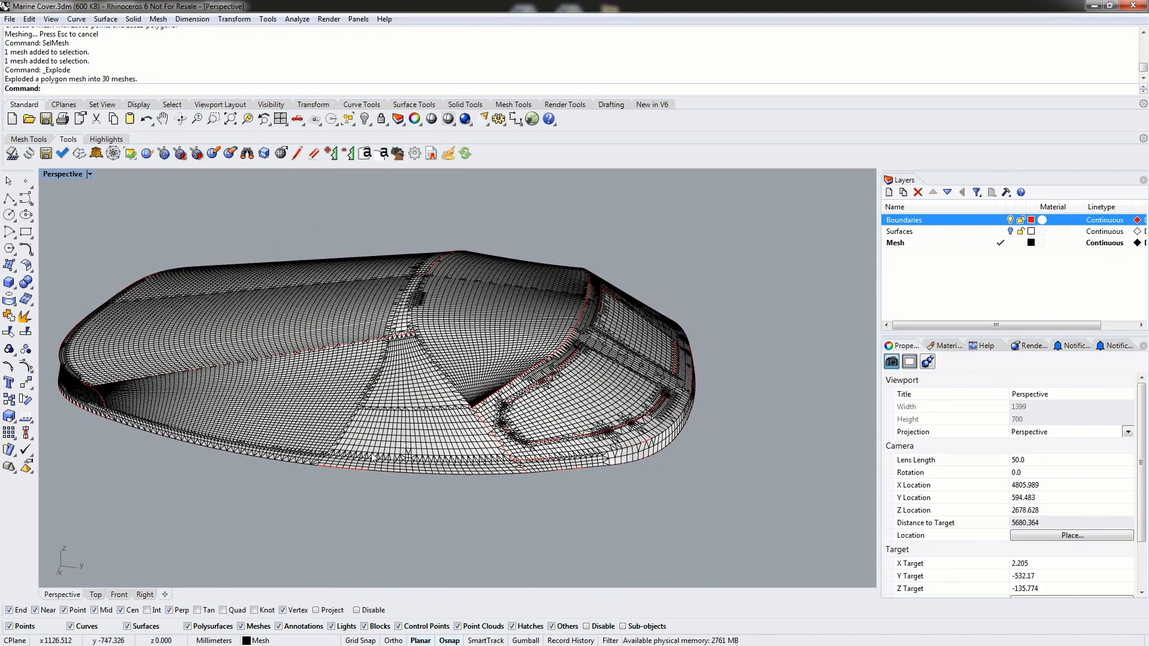
{"action": "right_click_drag", "start_coordinate": [329, 342], "coordinate": [446, 383]}
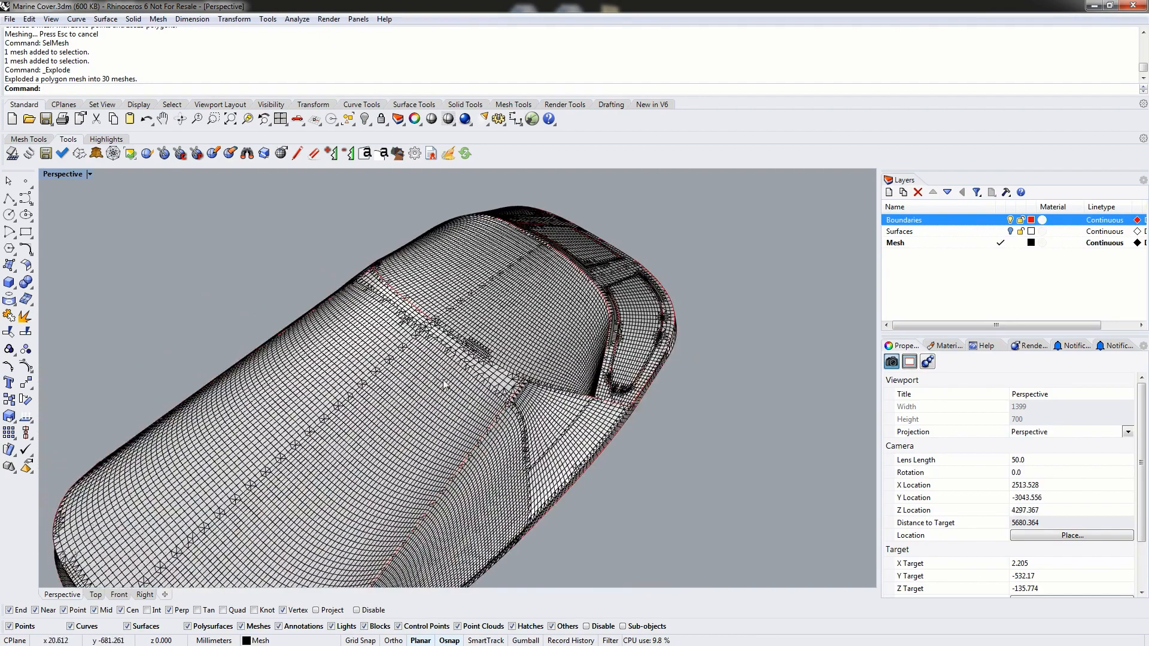
{"action": "right_click_drag", "start_coordinate": [504, 416], "coordinate": [411, 440]}
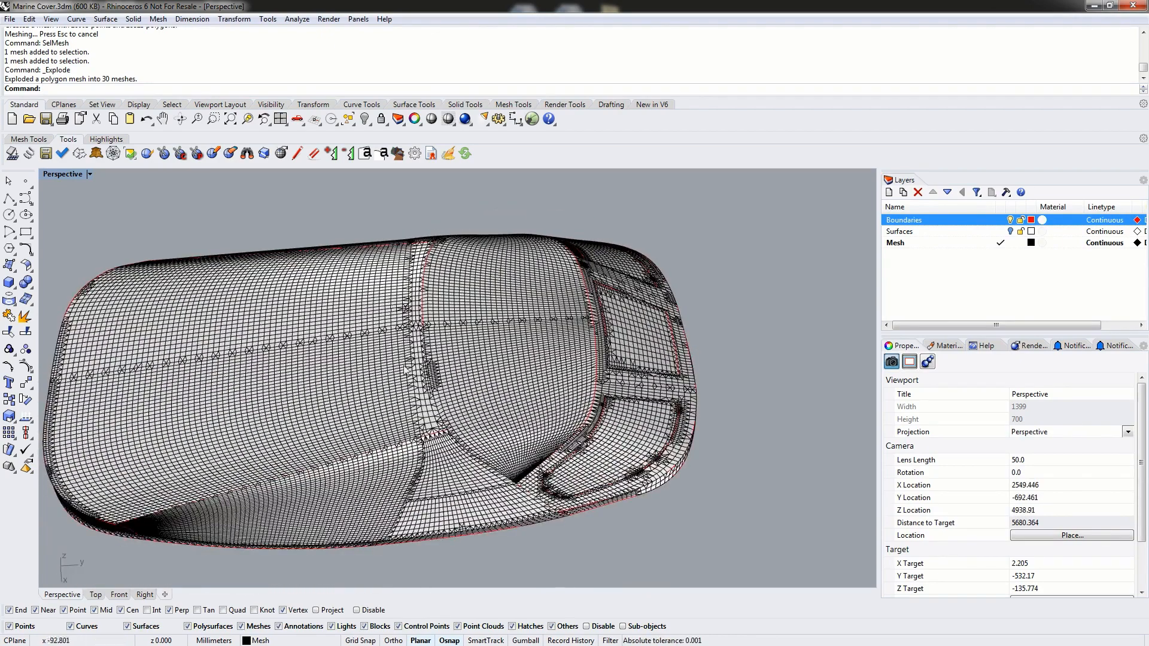
Step: Join the two narrow strip meshes across the cover with the two large top meshes beside them into one panel mesh
{"action": "left_click", "coordinate": [419, 383]}
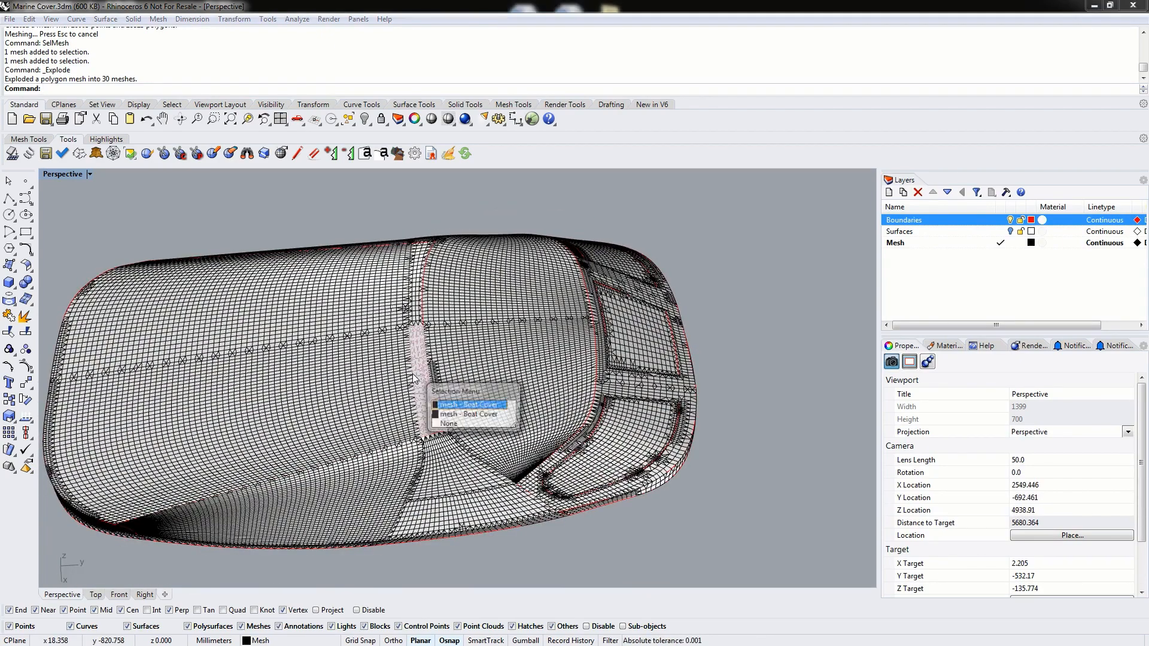
{"action": "left_click", "coordinate": [448, 413]}
{"action": "left_click", "coordinate": [419, 302], "text": "shift"}
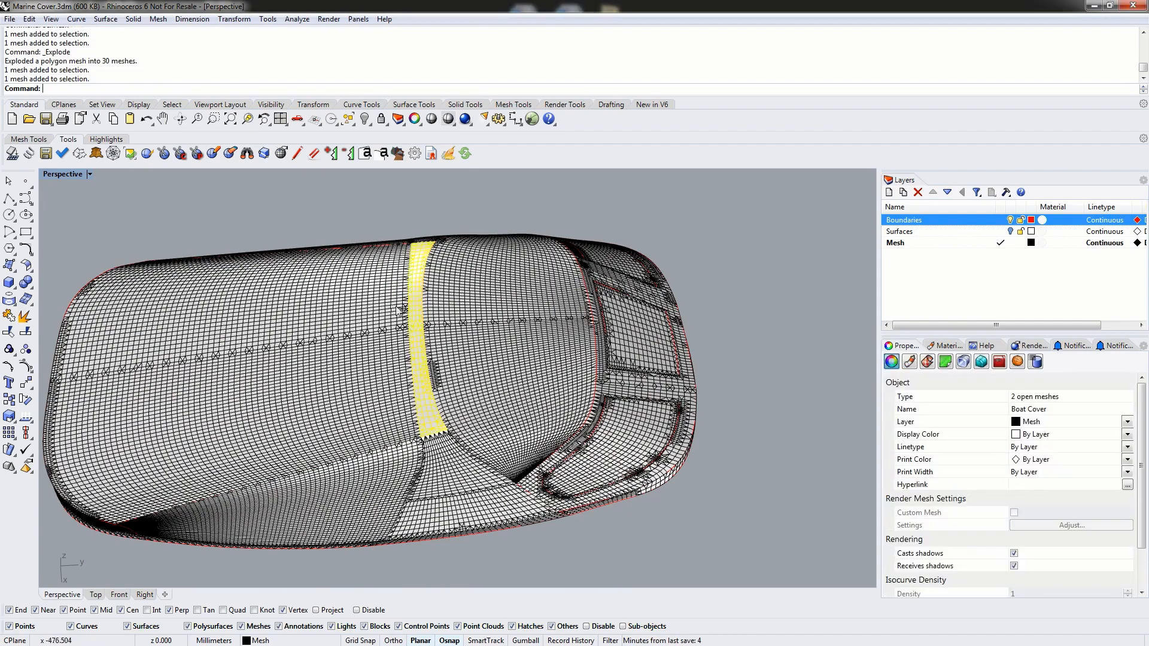
{"action": "left_click", "coordinate": [383, 353], "text": "shift"}
{"action": "left_click", "coordinate": [255, 458], "text": "shift"}
{"action": "right_click_drag", "start_coordinate": [255, 457], "coordinate": [353, 360]}
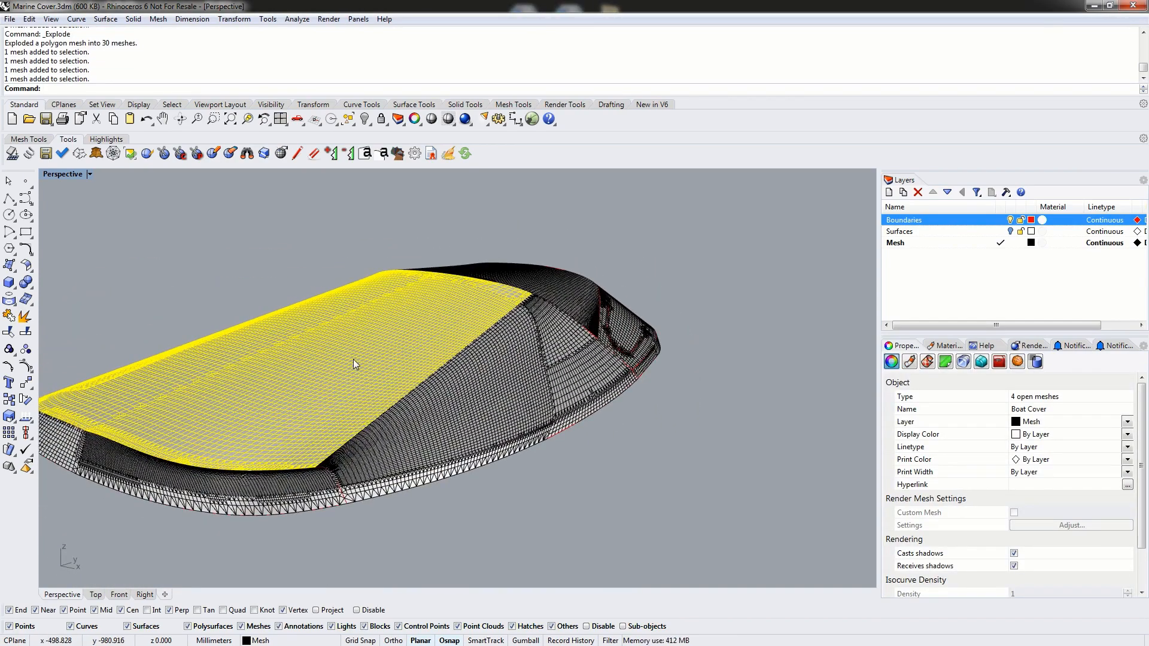
{"action": "type", "text": "join"}
{"action": "key", "text": "Return"}
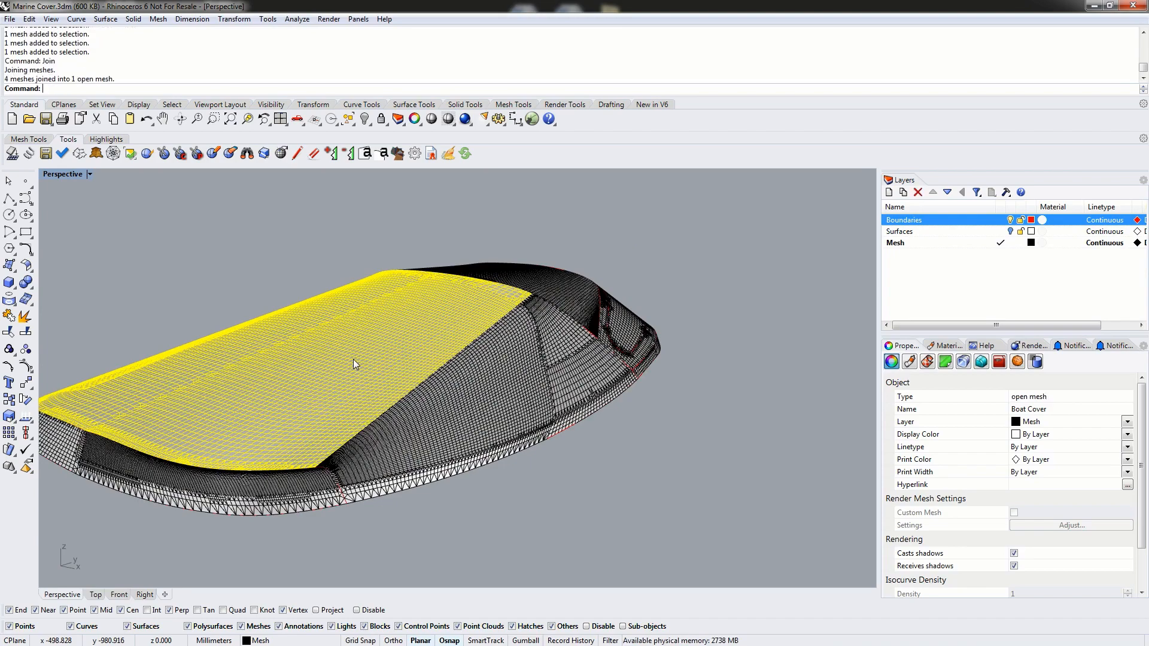
{"action": "left_click", "coordinate": [246, 264]}
Step: Join the five meshes of one long side, including its triangular corner pieces and lower edge strips, into one panel mesh
{"action": "right_click_drag", "start_coordinate": [518, 354], "coordinate": [392, 343]}
{"action": "left_click", "coordinate": [436, 354]}
{"action": "left_click", "coordinate": [489, 374], "text": "shift"}
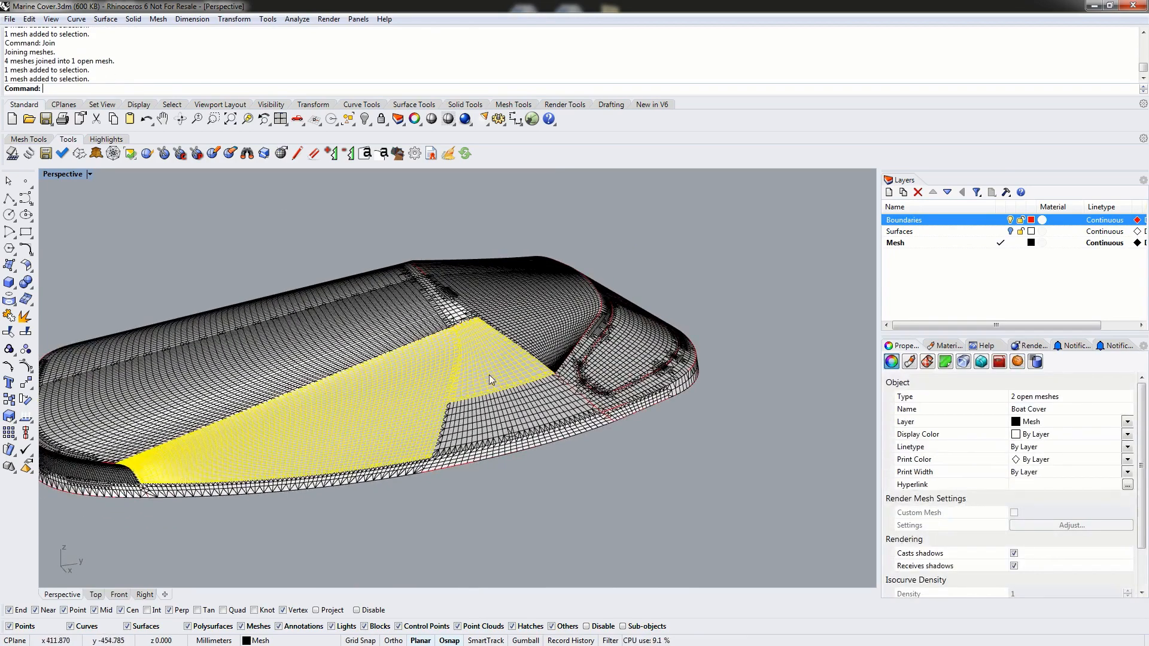
{"action": "left_click", "coordinate": [497, 413], "text": "shift"}
{"action": "left_click", "coordinate": [512, 442], "text": "shift"}
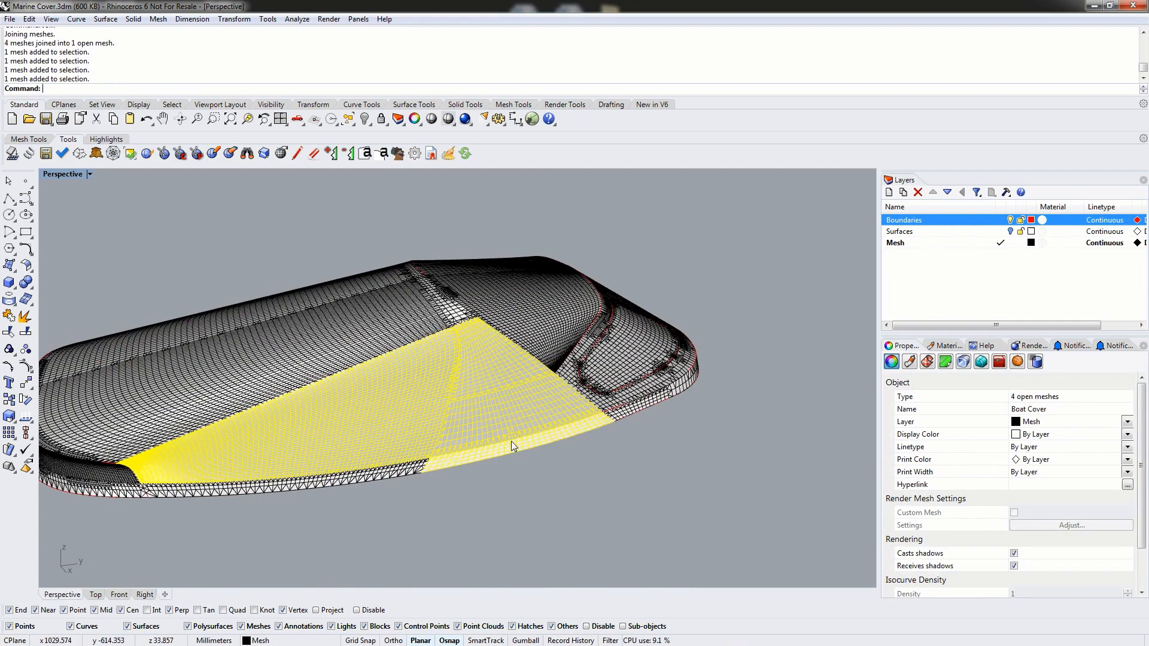
{"action": "left_click", "coordinate": [415, 468], "text": "shift"}
{"action": "type", "text": "join"}
{"action": "key", "text": "Return"}
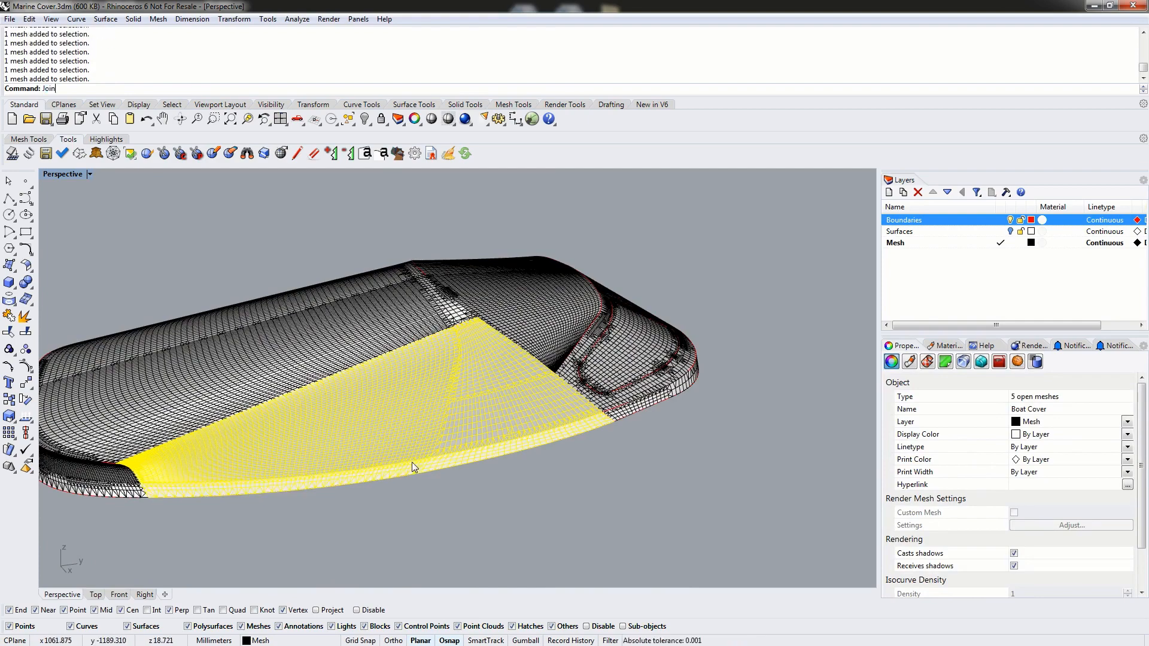
Step: Join the three meshes along the end face below the large top panel into one mesh
{"action": "right_click_drag", "start_coordinate": [188, 387], "coordinate": [239, 471]}
{"action": "left_click", "coordinate": [187, 540]}
{"action": "left_click", "coordinate": [192, 550], "text": "shift"}
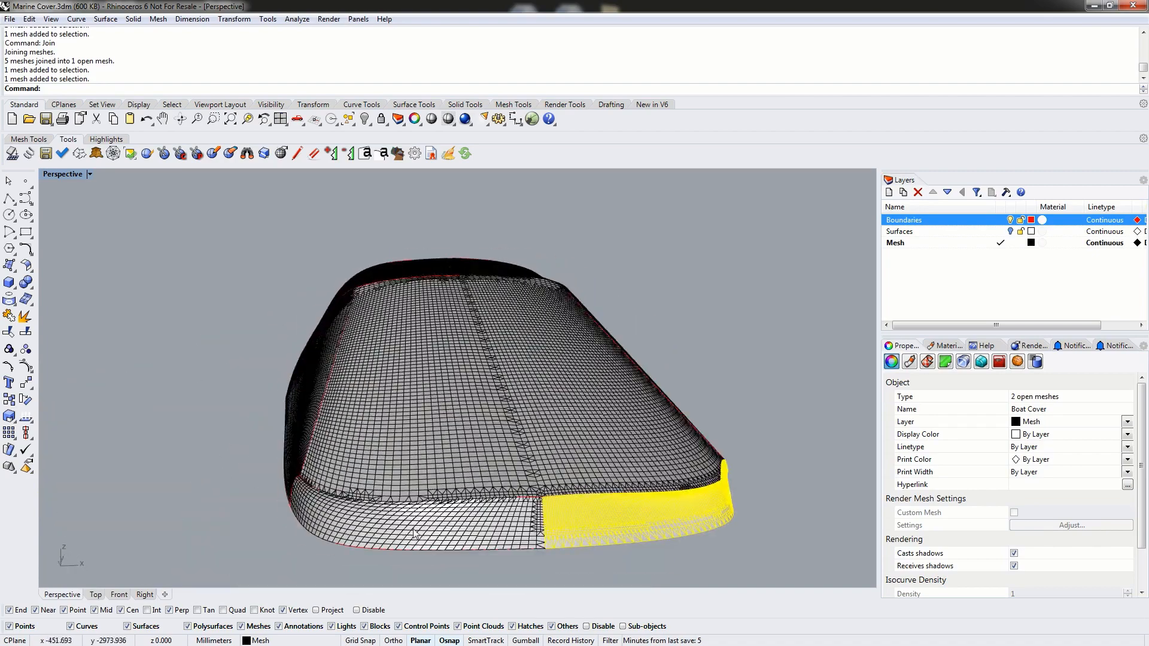
{"action": "left_click", "coordinate": [432, 523], "text": "shift"}
{"action": "type", "text": "join"}
{"action": "key", "text": "Return"}
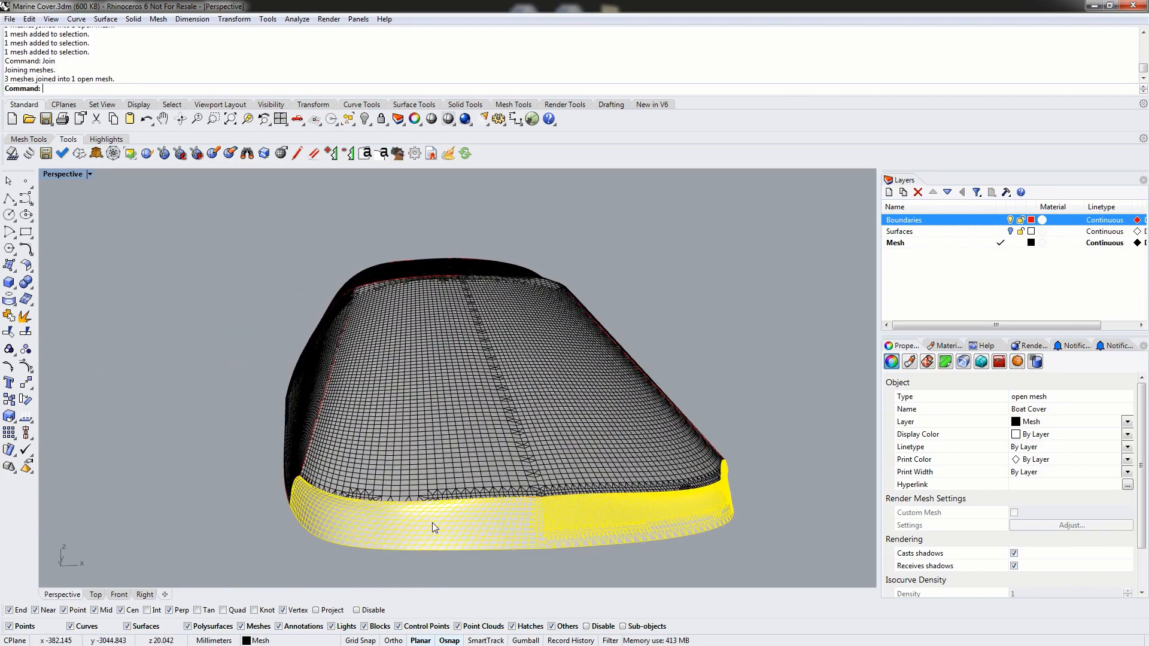
Step: Join the five meshes of the opposite long side, including its triangular corner pieces and lower edge strips, into one panel mesh
{"action": "right_click_drag", "start_coordinate": [366, 455], "coordinate": [465, 465]}
{"action": "left_click", "coordinate": [474, 409]}
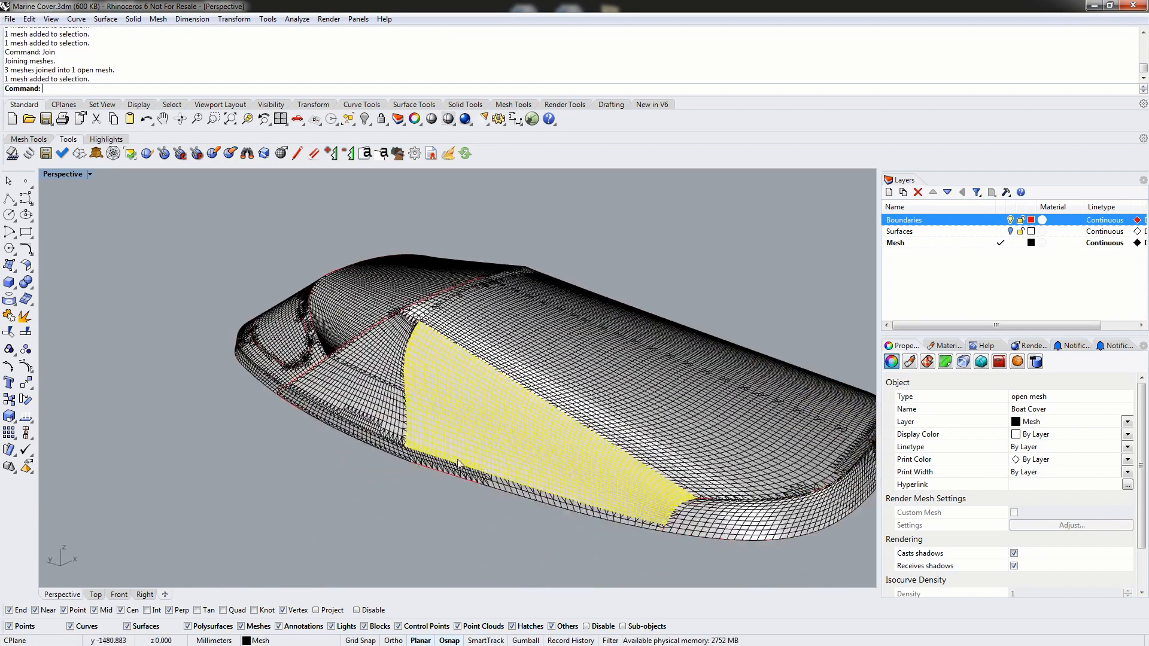
{"action": "left_click", "coordinate": [468, 475], "text": "shift"}
{"action": "left_click", "coordinate": [397, 453], "text": "shift"}
{"action": "left_click", "coordinate": [391, 422], "text": "shift"}
{"action": "left_click", "coordinate": [387, 370], "text": "shift"}
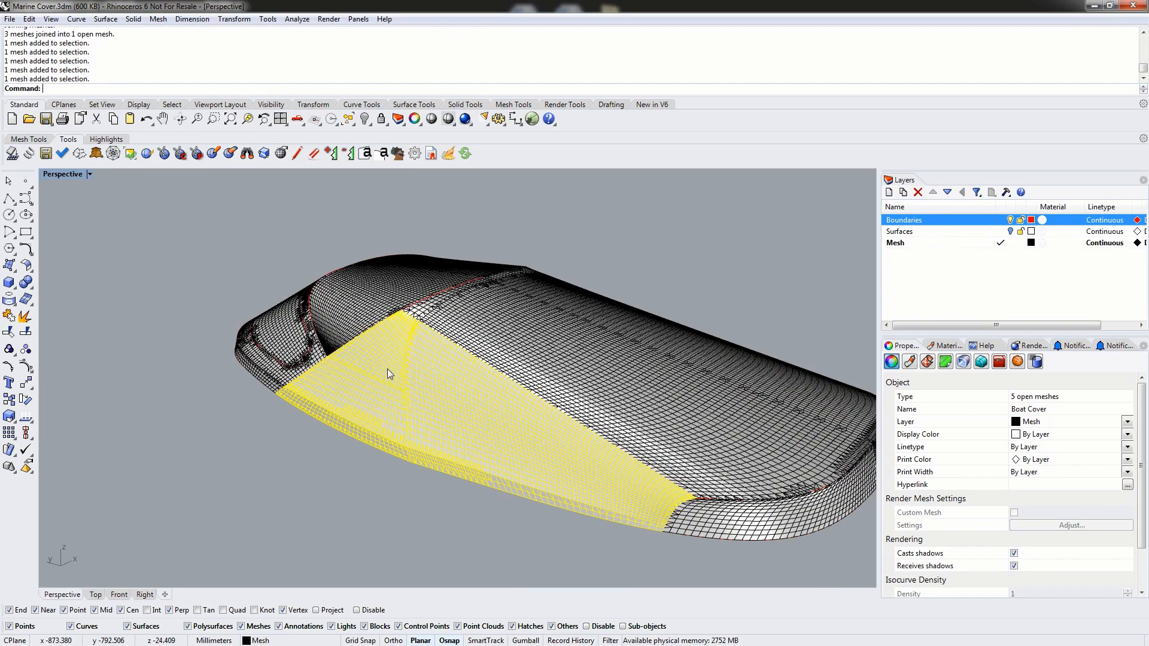
{"action": "type", "text": "joi"}
{"action": "key", "text": "Return"}
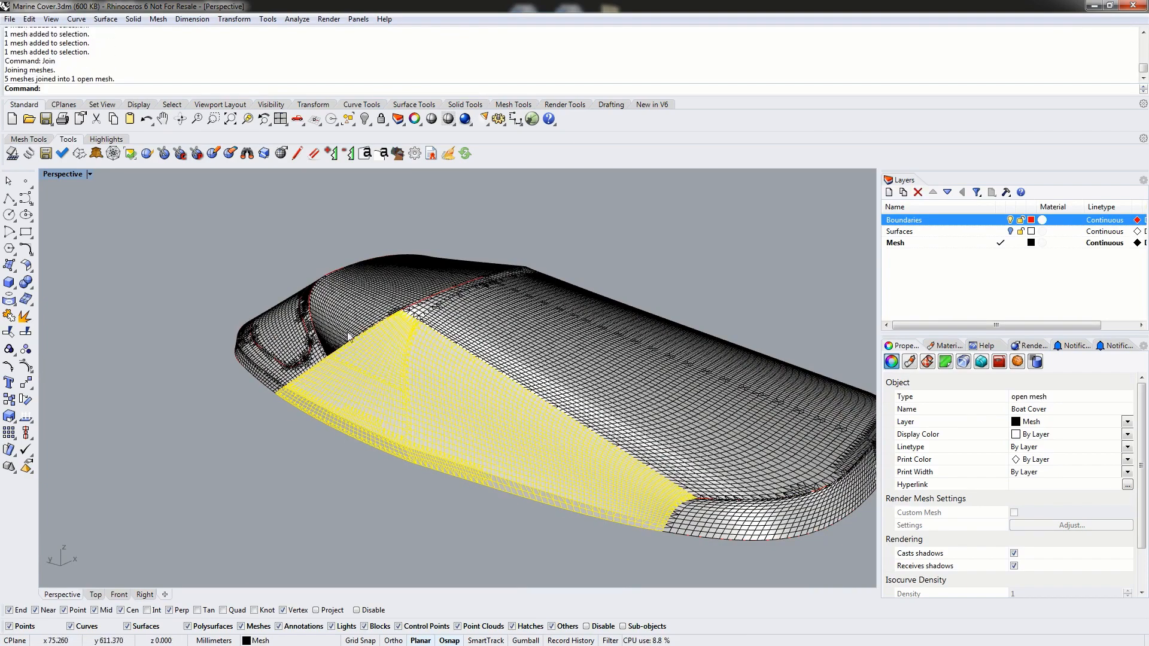
Step: Join the two halves of the curved middle top section between the large top panel and the window section into one mesh
{"action": "right_click_drag", "start_coordinate": [387, 369], "coordinate": [402, 362]}
{"action": "left_click", "coordinate": [402, 362]}
{"action": "left_click", "coordinate": [433, 295], "text": "shift"}
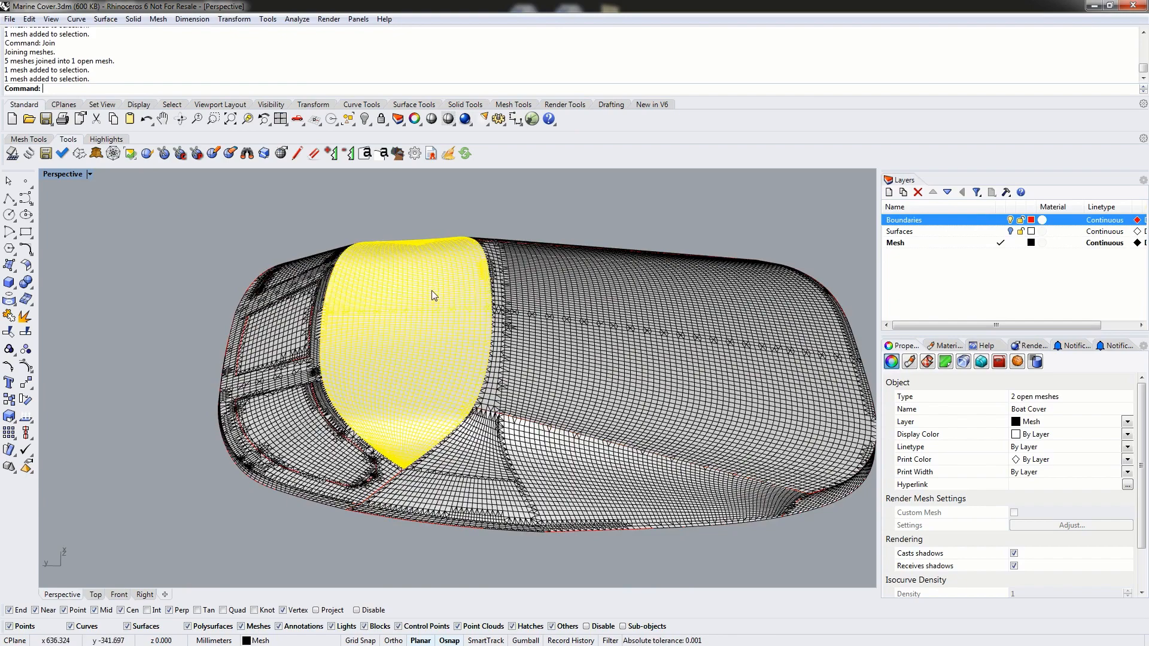
{"action": "key", "text": "Return"}
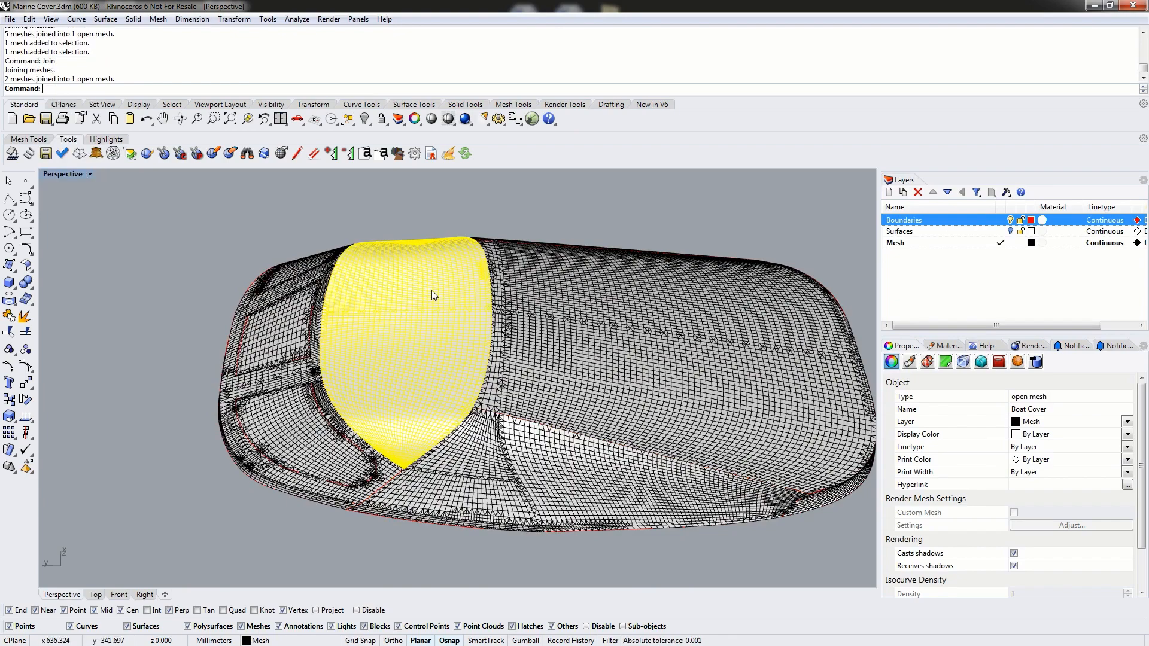
Step: Join the six meshes of the sloped window section, including the window insets and their surrounding frame pieces, into one panel mesh
{"action": "right_click_drag", "start_coordinate": [333, 401], "coordinate": [428, 368]}
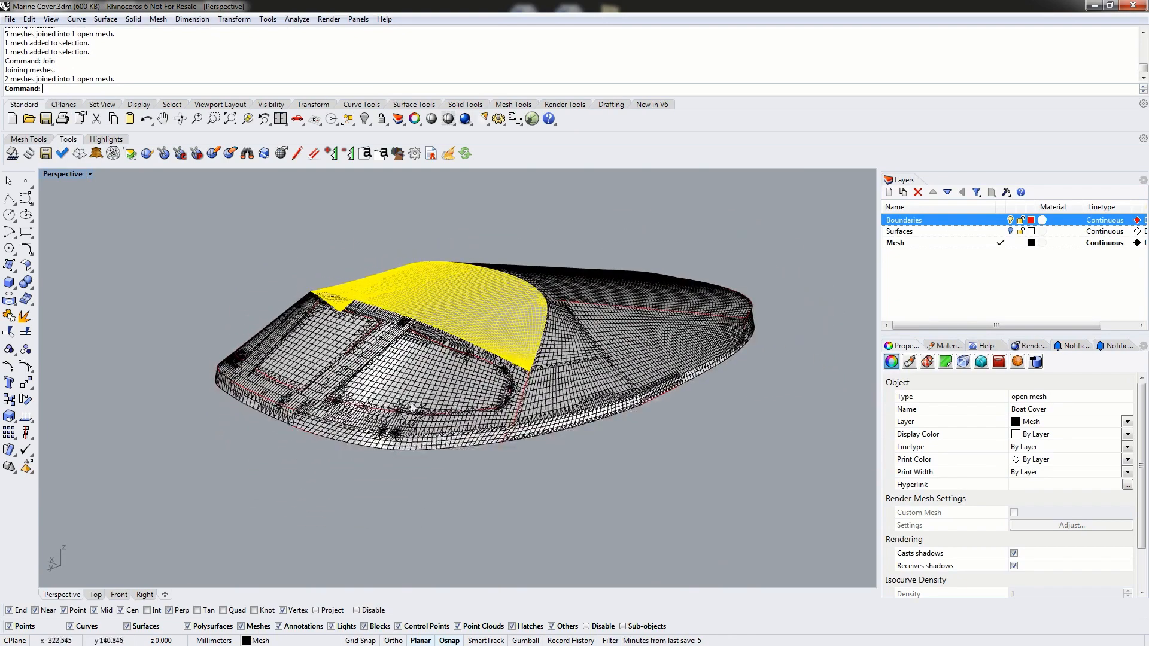
{"action": "left_click", "coordinate": [495, 426]}
{"action": "left_click", "coordinate": [451, 391], "text": "shift"}
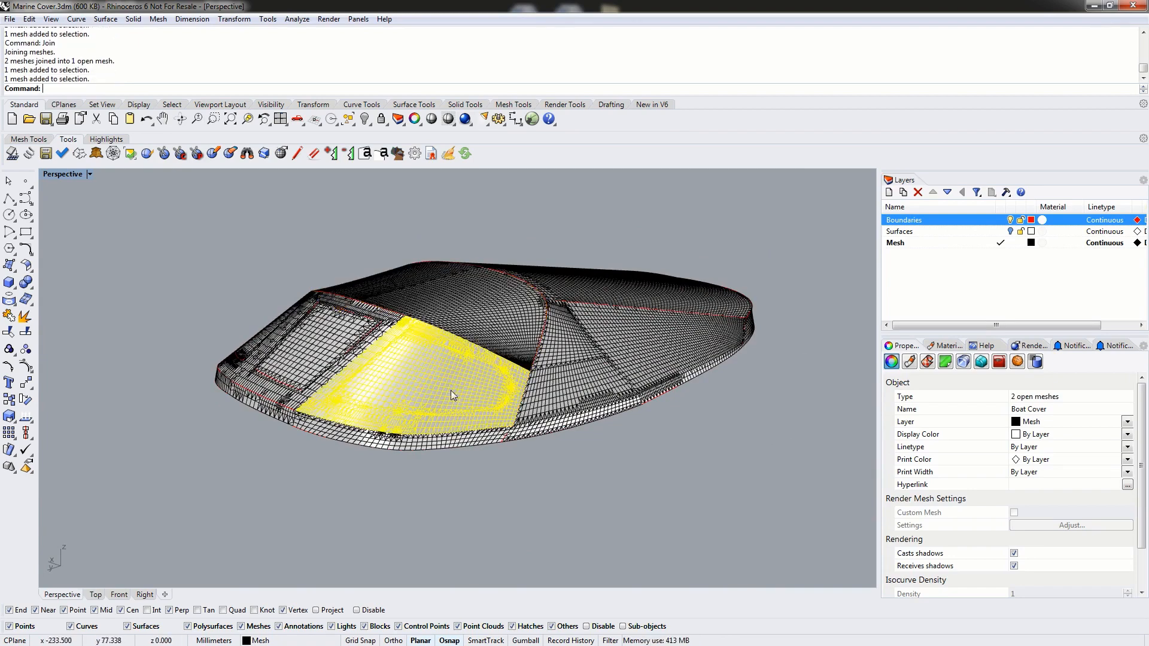
{"action": "left_click", "coordinate": [320, 386], "text": "shift"}
{"action": "left_click", "coordinate": [280, 359], "text": "shift"}
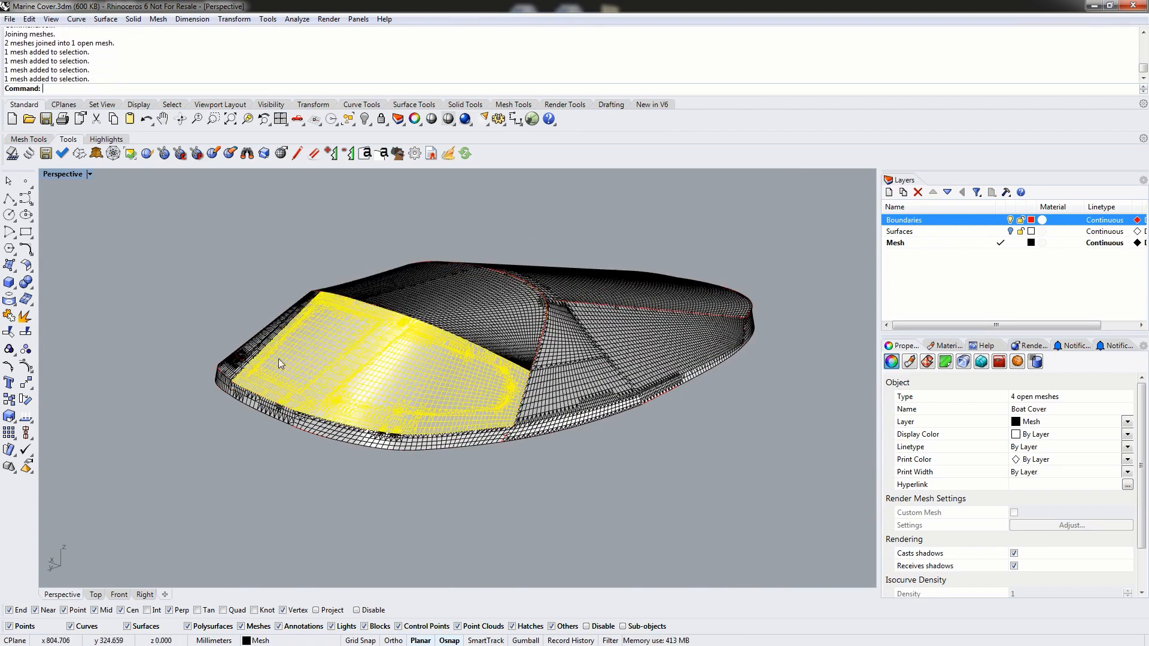
{"action": "right_click_drag", "start_coordinate": [278, 358], "coordinate": [440, 421]}
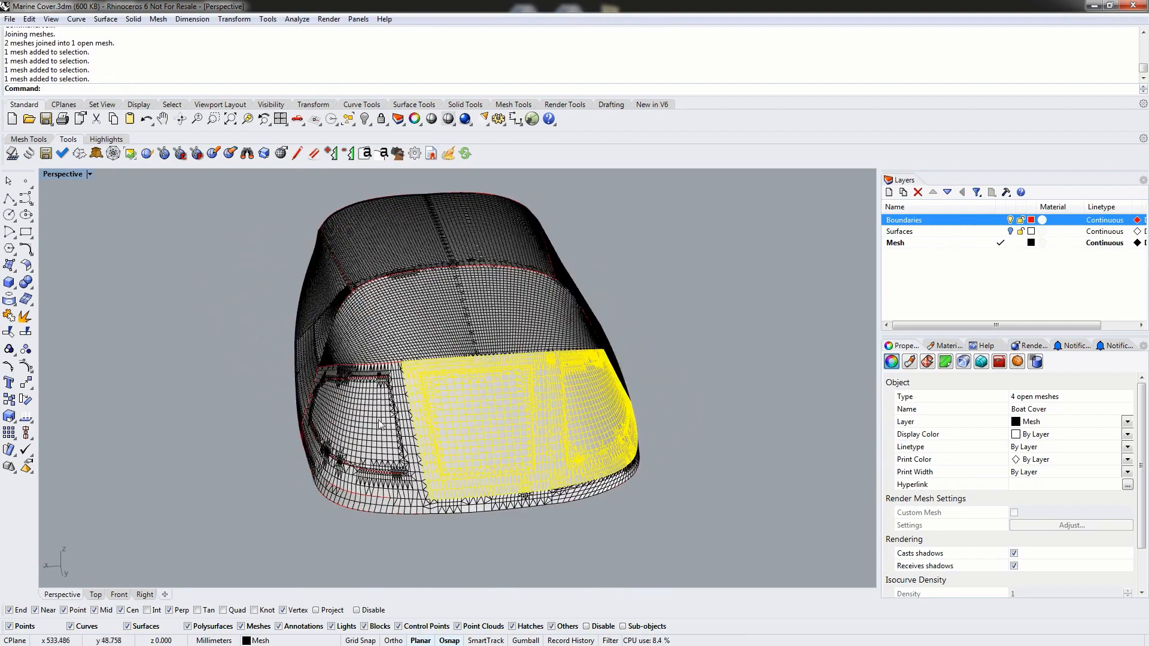
{"action": "right_click_drag", "start_coordinate": [327, 423], "coordinate": [392, 432]}
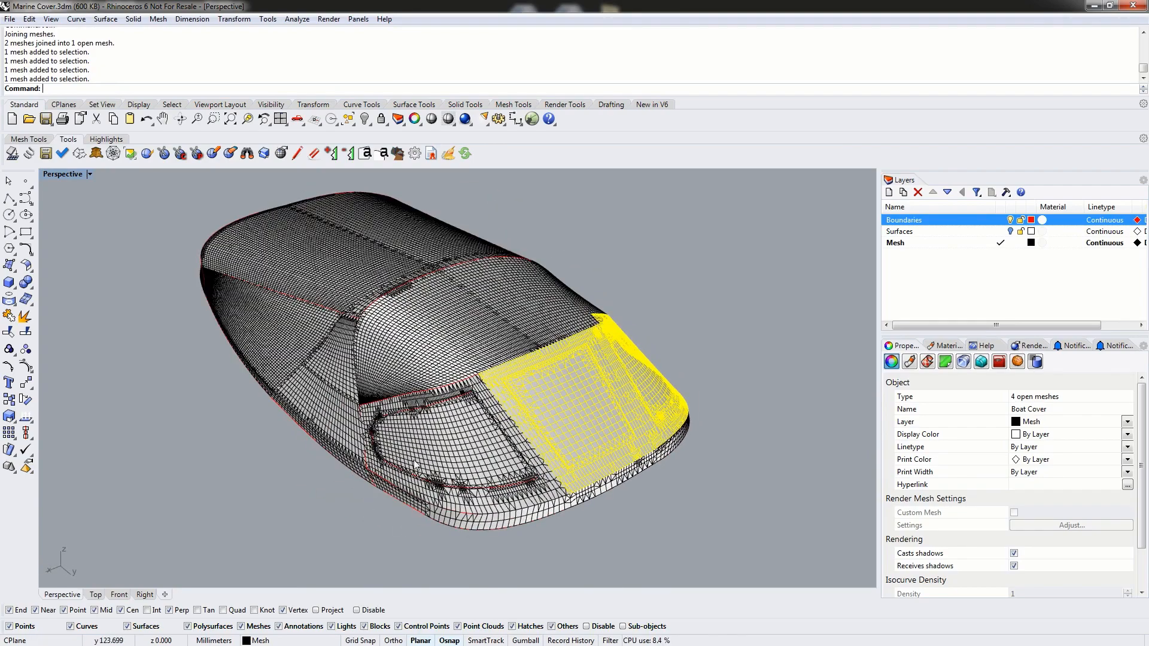
{"action": "right_click_drag", "start_coordinate": [530, 421], "coordinate": [458, 425]}
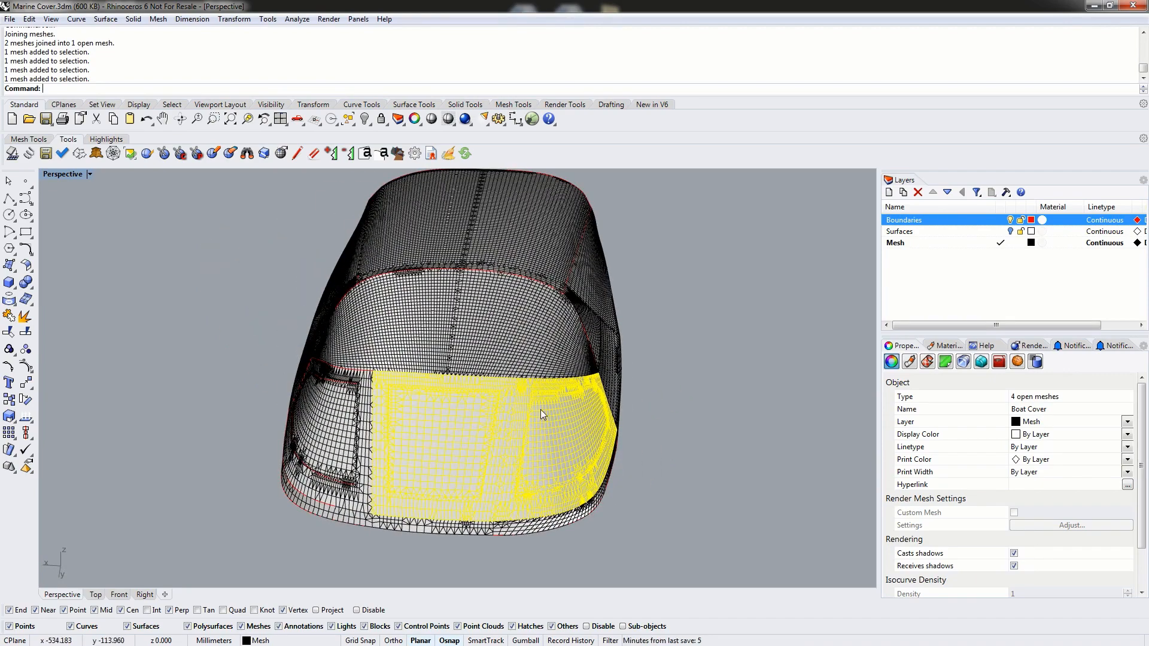
{"action": "left_click", "coordinate": [370, 490], "text": "shift"}
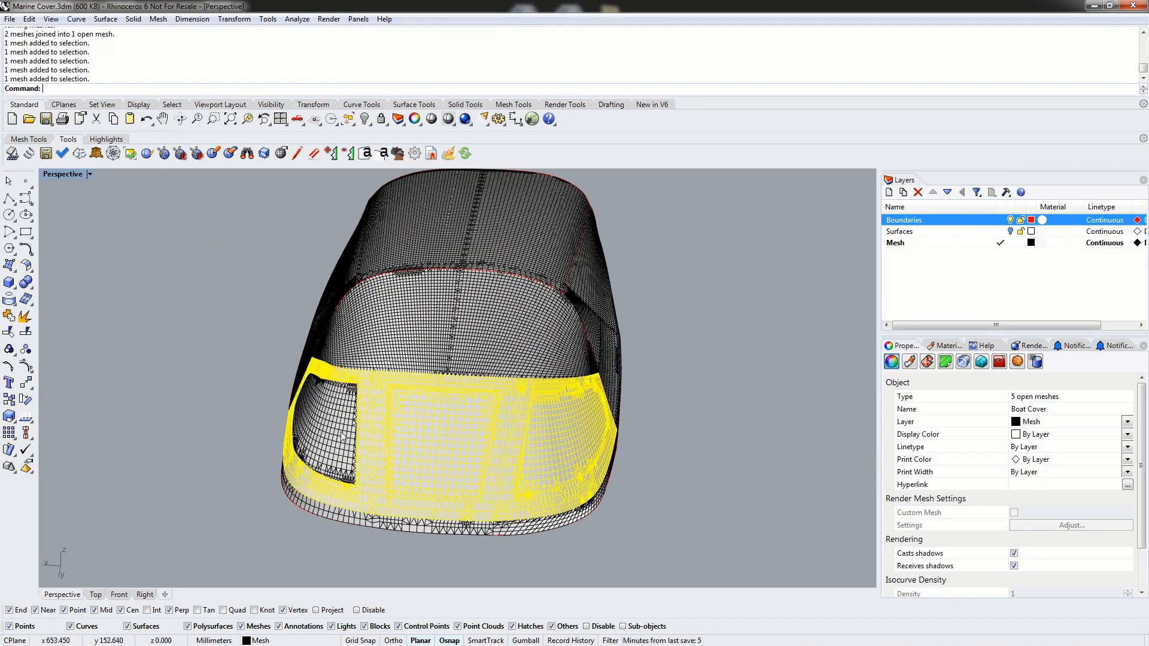
{"action": "left_click", "coordinate": [344, 437], "text": "shift"}
{"action": "right_click_drag", "start_coordinate": [306, 432], "coordinate": [354, 434]}
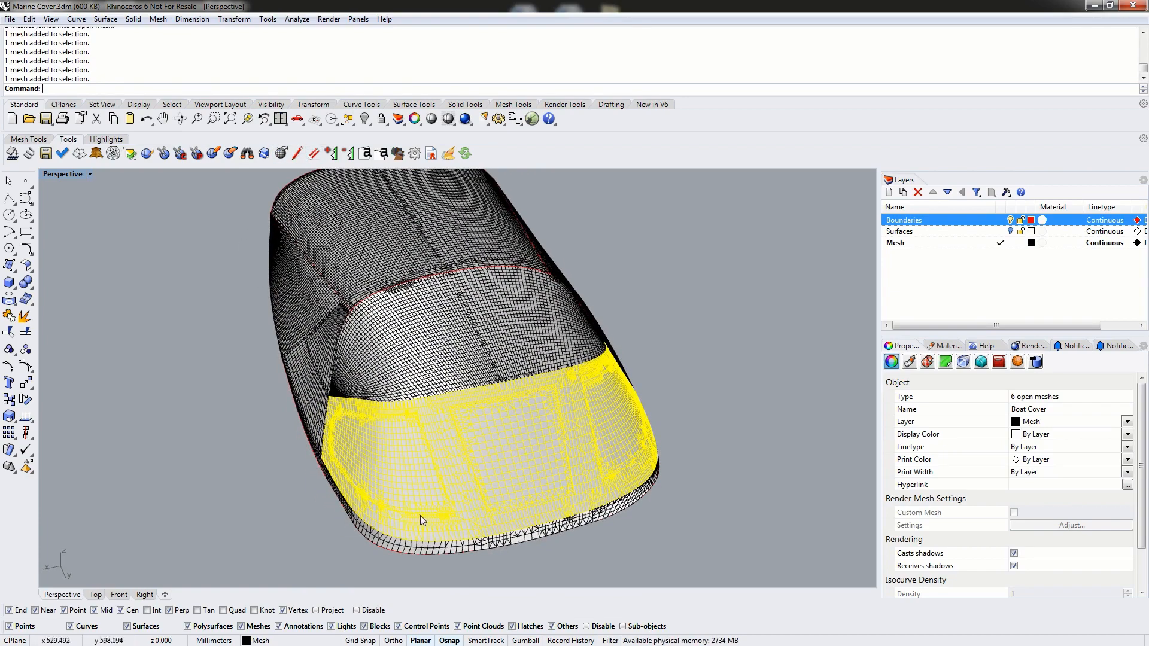
{"action": "right_click_drag", "start_coordinate": [583, 448], "coordinate": [507, 415]}
{"action": "right_click_drag", "start_coordinate": [238, 328], "coordinate": [363, 376]}
{"action": "type", "text": "join"}
{"action": "key", "text": "Return"}
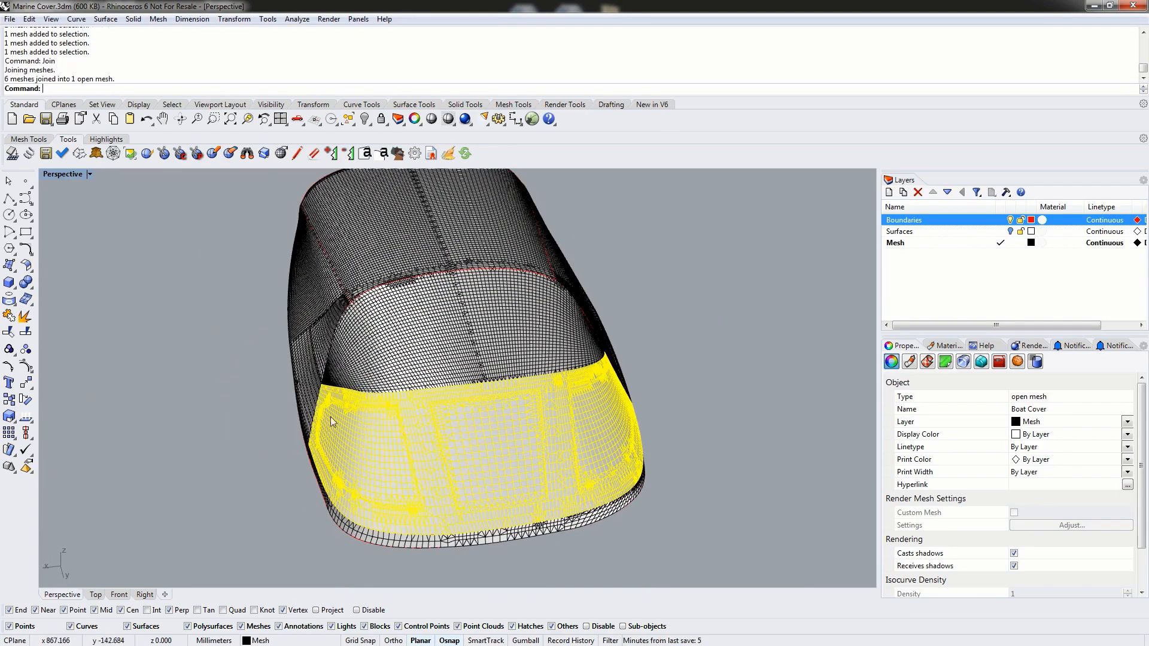
Step: Join the five lower edge strip meshes that wrap around below the window section into one mesh, leaving out the boundary curves
{"action": "key", "text": "Home"}
{"action": "left_click", "coordinate": [389, 464]}
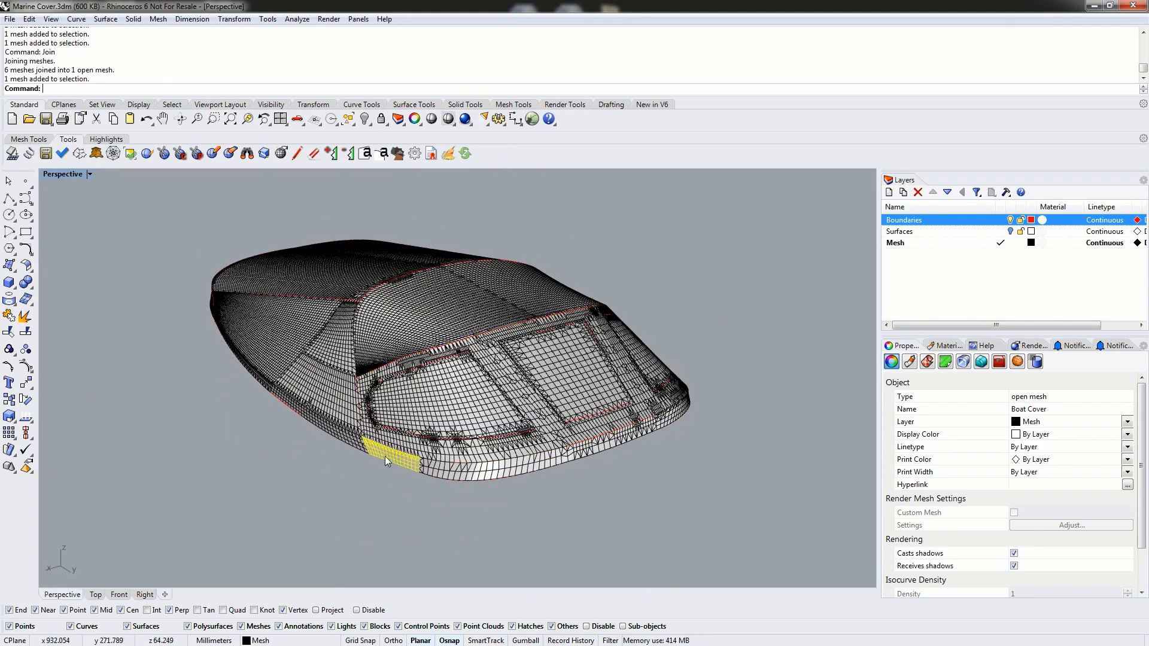
{"action": "left_click", "coordinate": [444, 471]}
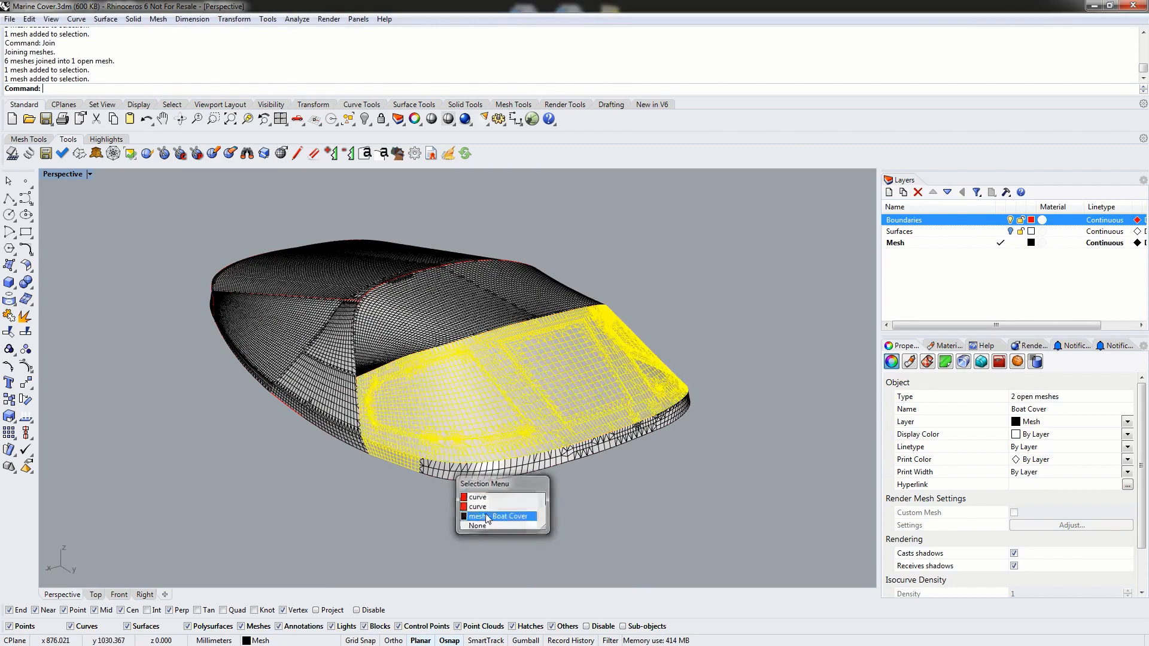
{"action": "left_click", "coordinate": [467, 518]}
{"action": "left_click", "coordinate": [410, 467]}
{"action": "left_click", "coordinate": [435, 470], "text": "shift"}
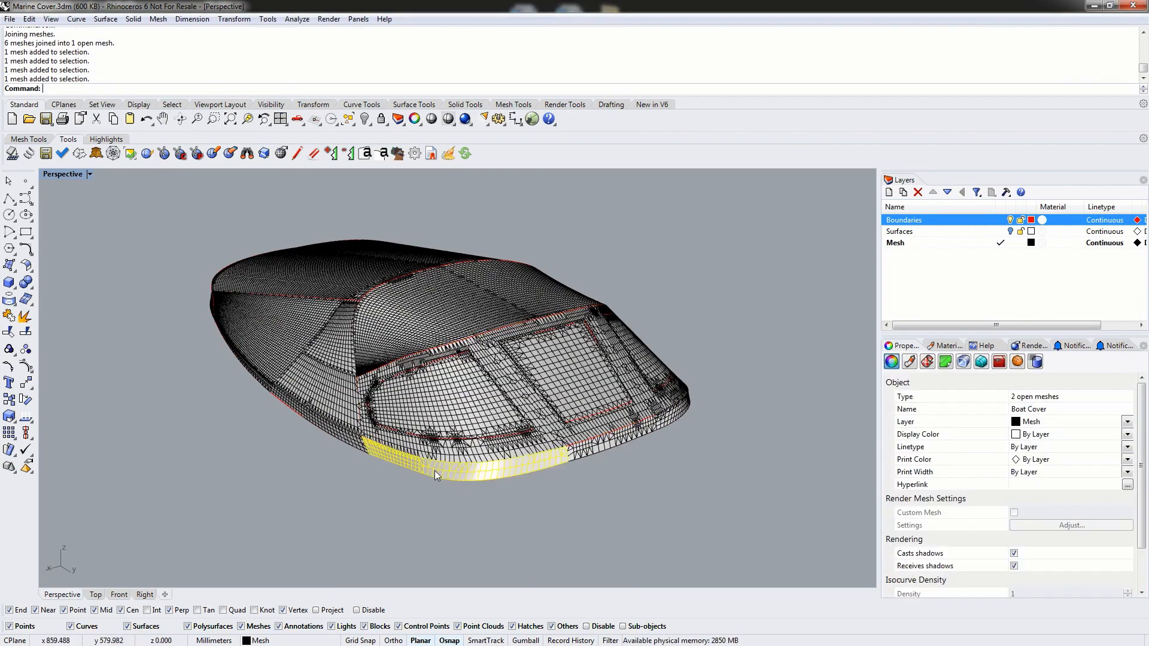
{"action": "right_click_drag", "start_coordinate": [598, 473], "coordinate": [426, 469]}
{"action": "left_click", "coordinate": [455, 464], "text": "shift"}
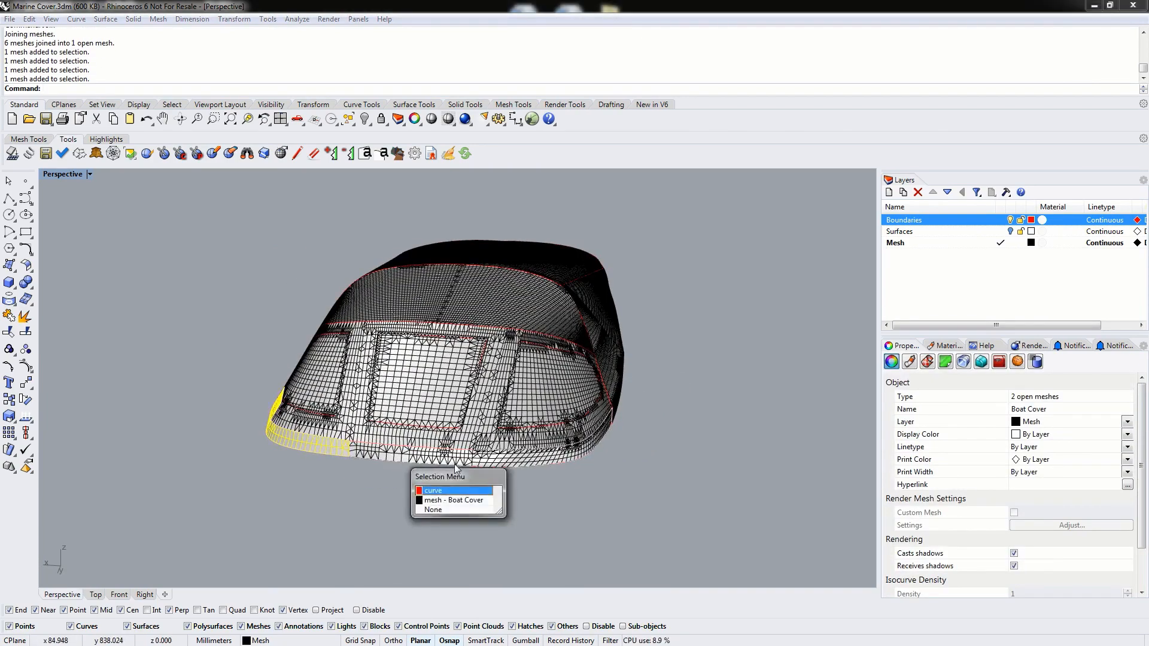
{"action": "left_click", "coordinate": [440, 500]}
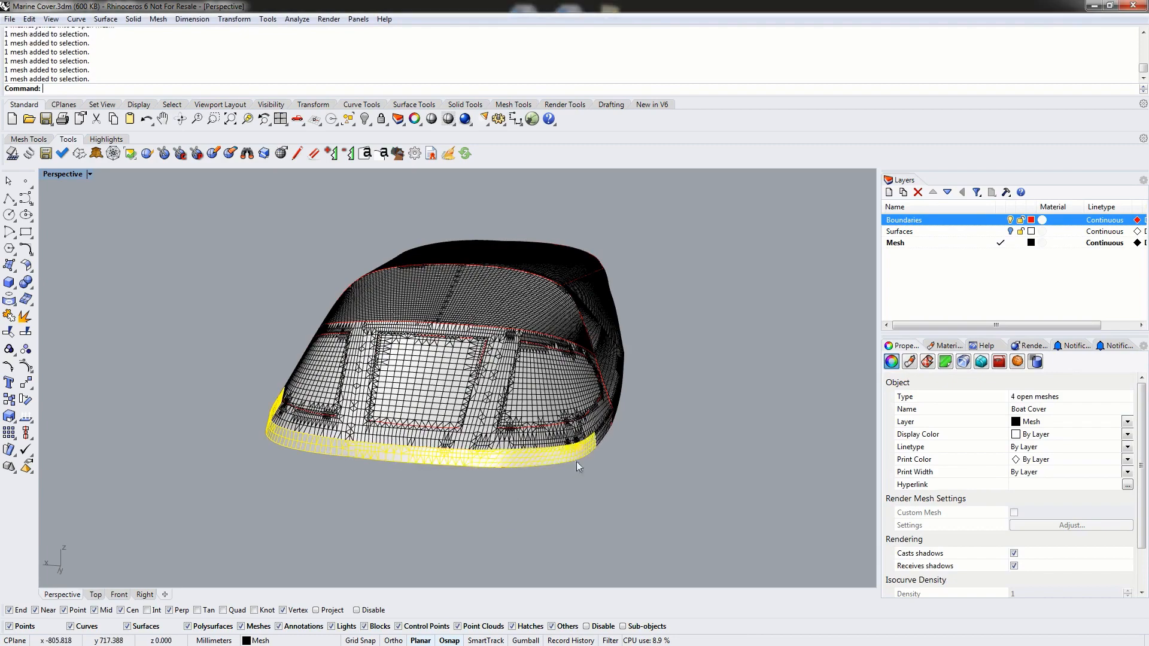
{"action": "right_click_drag", "start_coordinate": [577, 462], "coordinate": [479, 460]}
{"action": "left_click", "coordinate": [435, 458], "text": "shift"}
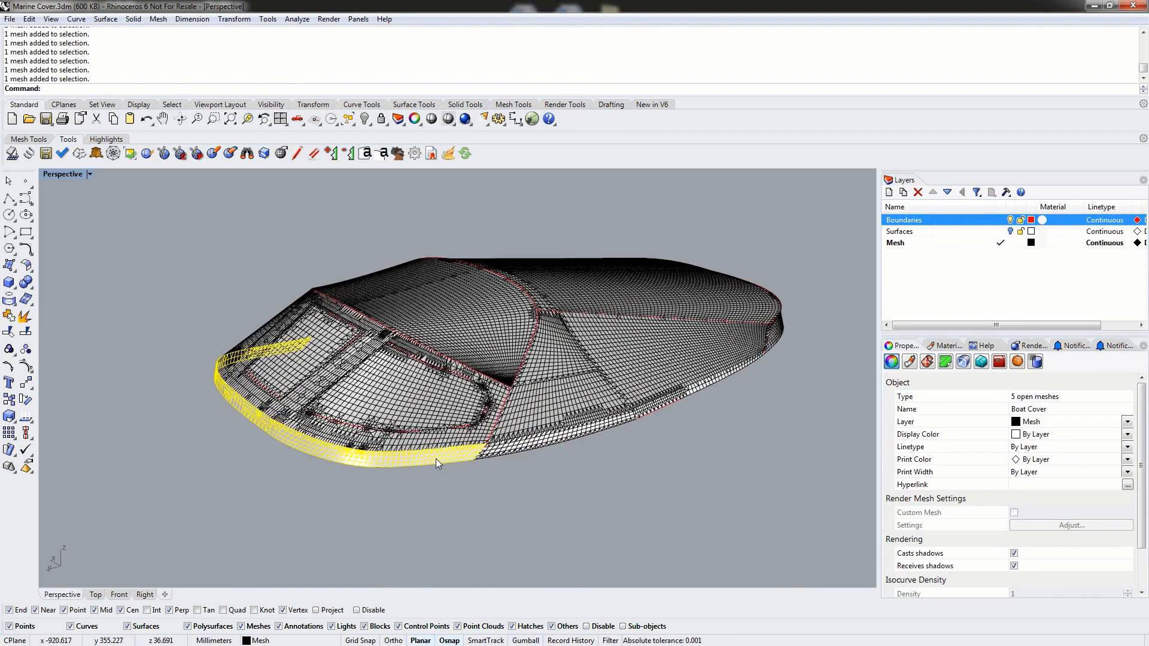
{"action": "type", "text": "join"}
{"action": "key", "text": "Return"}
{"action": "left_click", "coordinate": [505, 492]}
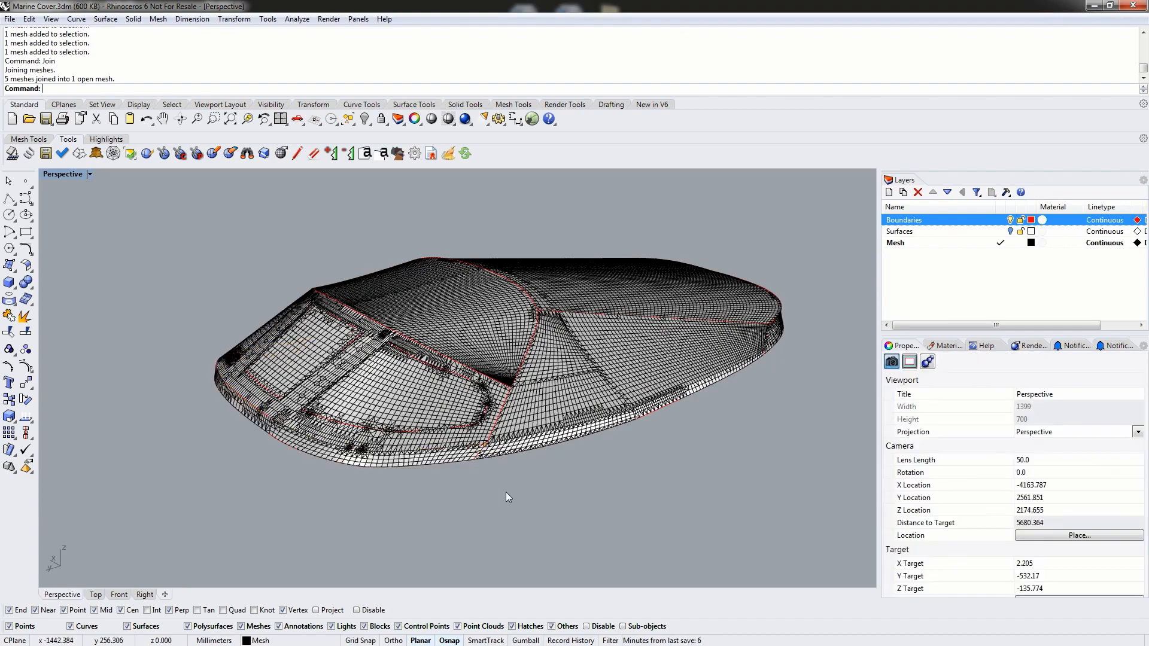
Step: Select all meshes with SelMesh to check the number of panels, and check individual panels such as the window section
{"action": "type", "text": "selmesh"}
{"action": "key", "text": "Return"}
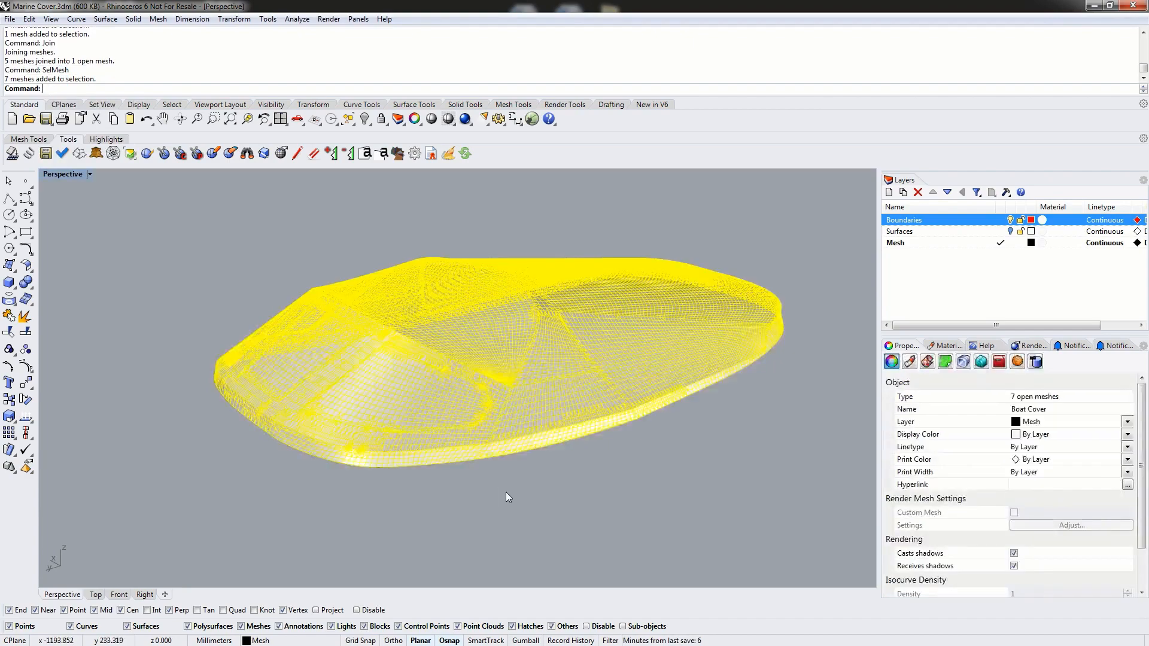
{"action": "left_click", "coordinate": [211, 265]}
{"action": "right_click_drag", "start_coordinate": [210, 265], "coordinate": [596, 340]}
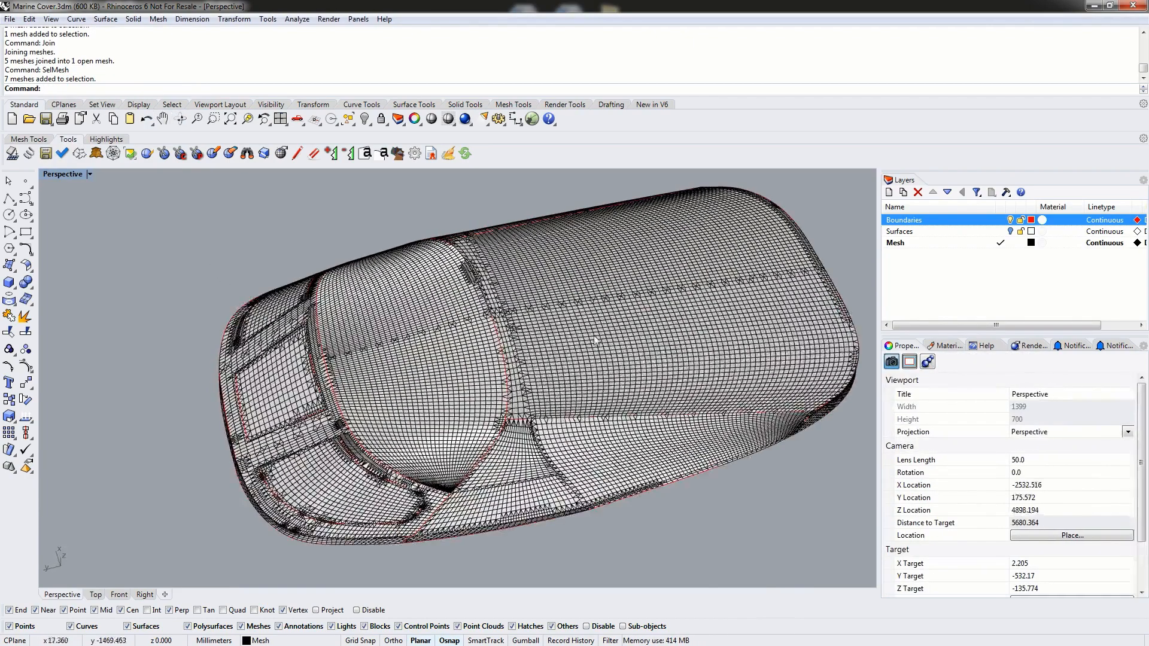
{"action": "left_click", "coordinate": [595, 340]}
{"action": "left_click", "coordinate": [590, 436]}
{"action": "right_click_drag", "start_coordinate": [590, 435], "coordinate": [249, 314]}
{"action": "left_click", "coordinate": [212, 296]}
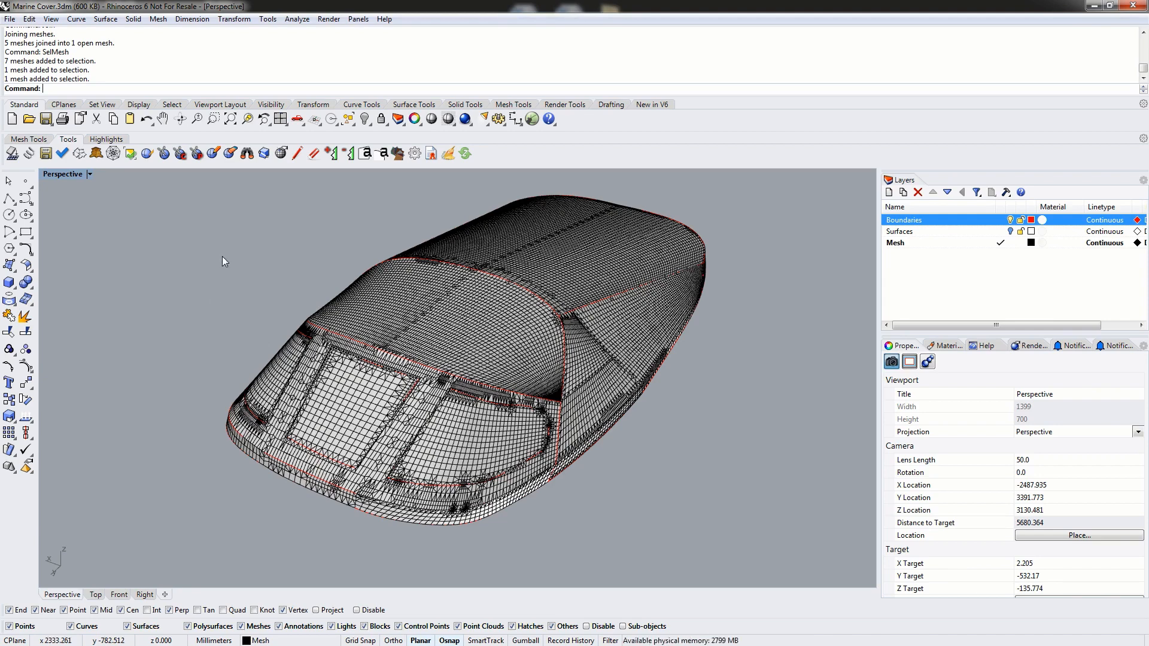
{"action": "left_click", "coordinate": [351, 395]}
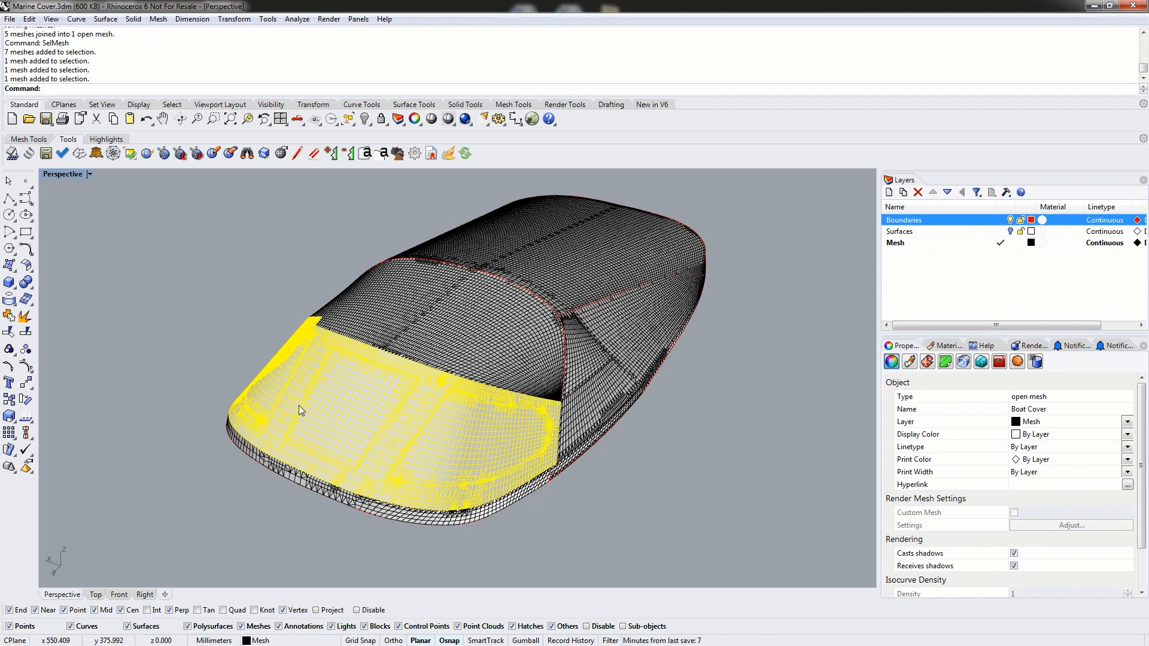
{"action": "left_click", "coordinate": [739, 446]}
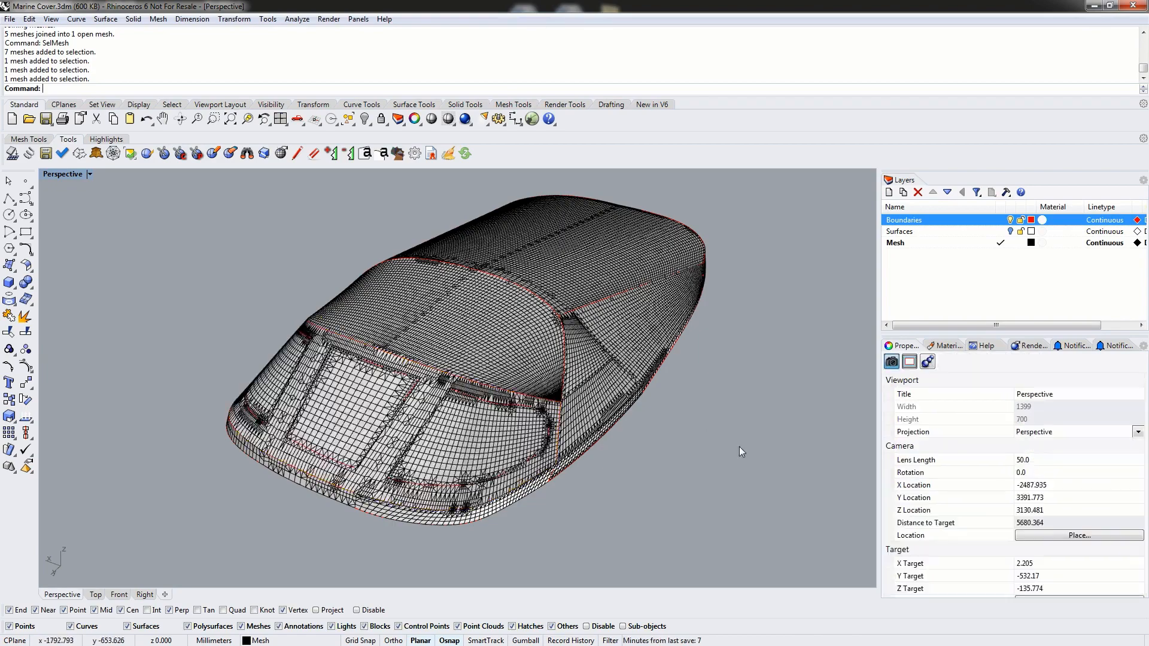
Step: Weld all the panel meshes of the boat cover with an angle tolerance of 180
{"action": "right_click_drag", "start_coordinate": [739, 447], "coordinate": [654, 426]}
{"action": "scroll", "coordinate": [653, 383], "scroll_direction": "down", "scroll_amount": 2}
{"action": "right_click_drag", "start_coordinate": [652, 374], "coordinate": [546, 372], "text": "shift"}
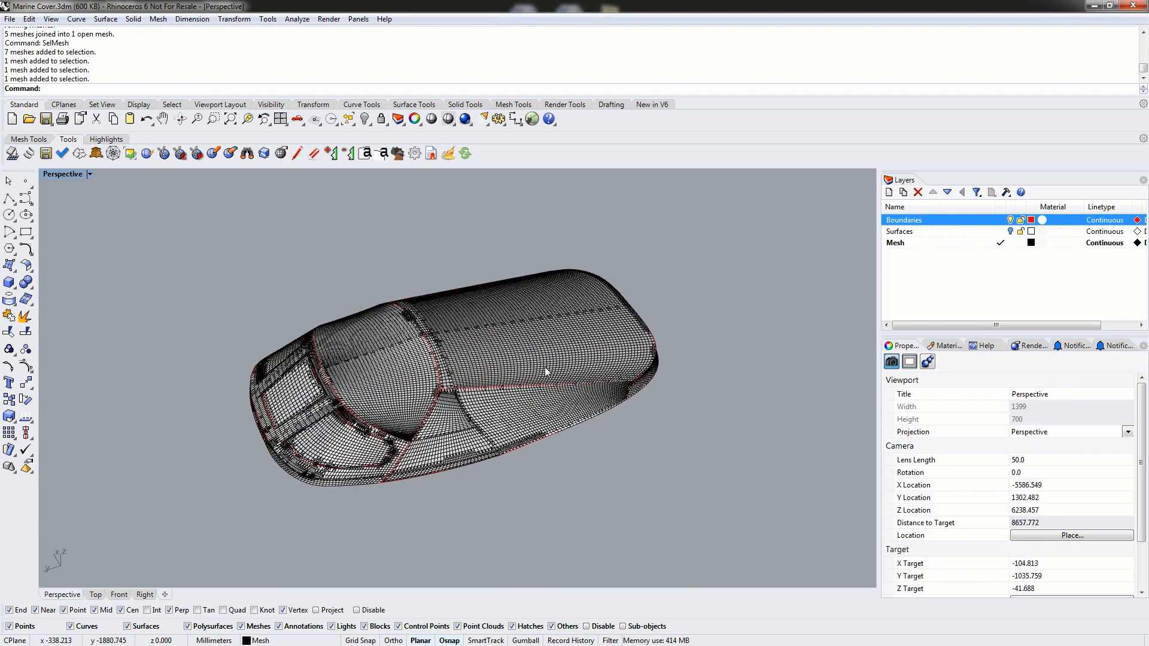
{"action": "type", "text": "eld"}
{"action": "key", "text": "Return"}
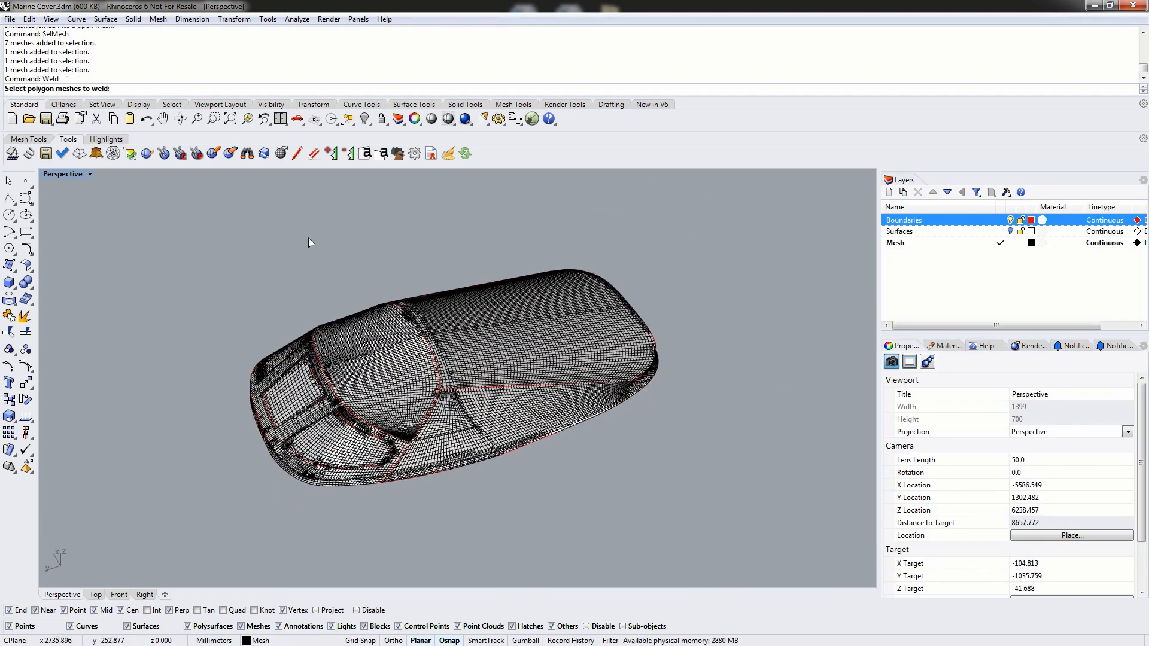
{"action": "left_click_drag", "start_coordinate": [149, 199], "coordinate": [767, 542]}
{"action": "key", "text": "Return"}
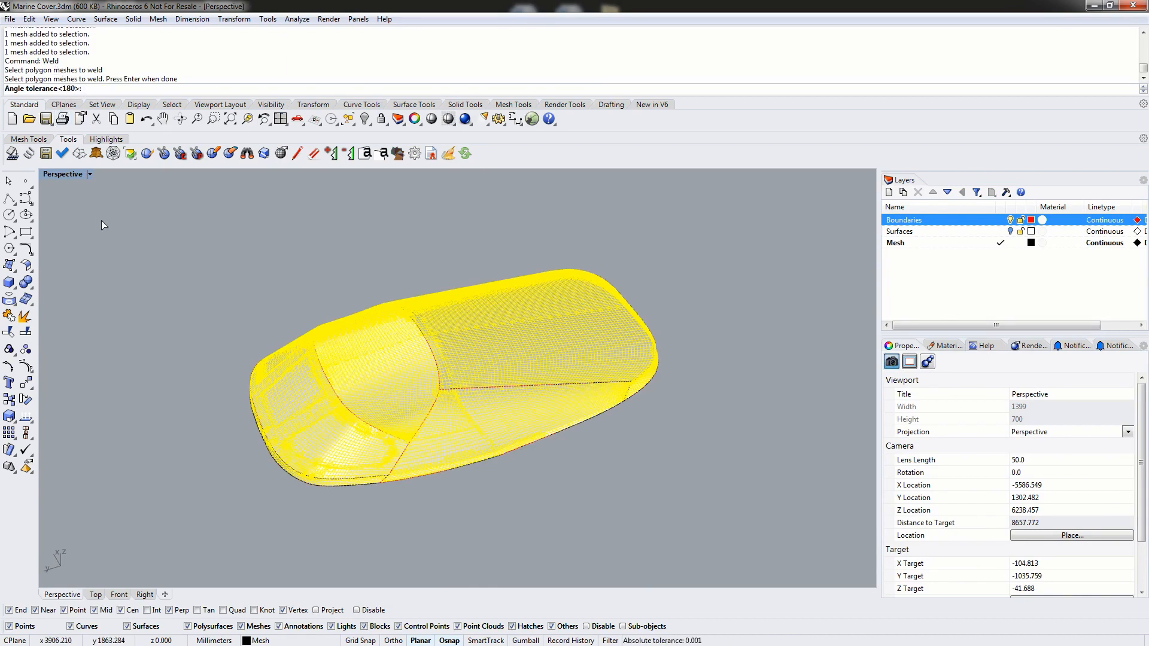
{"action": "key", "text": "Return"}
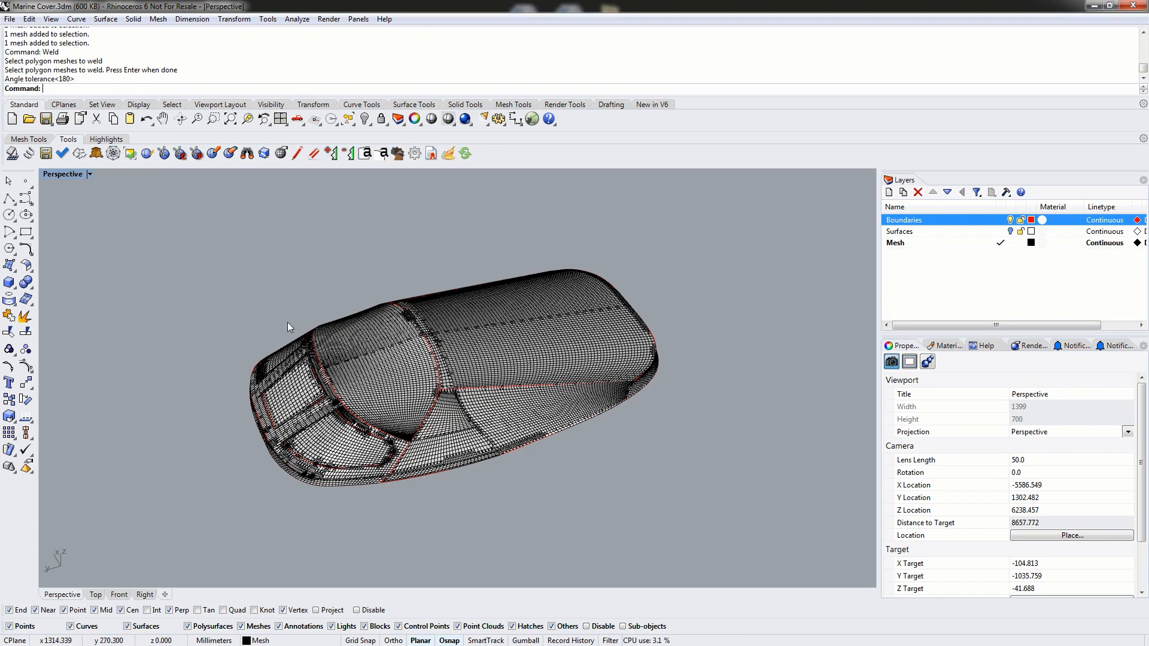
Step: Try to explode the welded window section mesh
{"action": "left_click", "coordinate": [366, 378]}
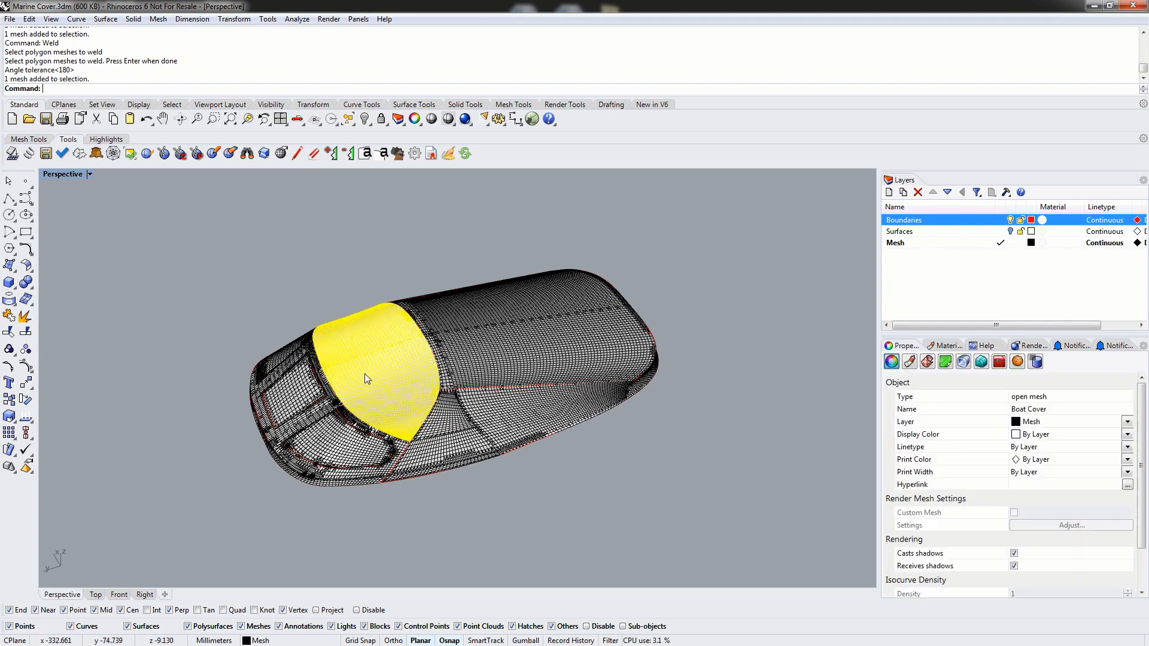
{"action": "left_click", "coordinate": [301, 412]}
{"action": "left_click", "coordinate": [295, 397]}
{"action": "right_click_drag", "start_coordinate": [295, 397], "coordinate": [263, 377]}
{"action": "left_click", "coordinate": [25, 317]}
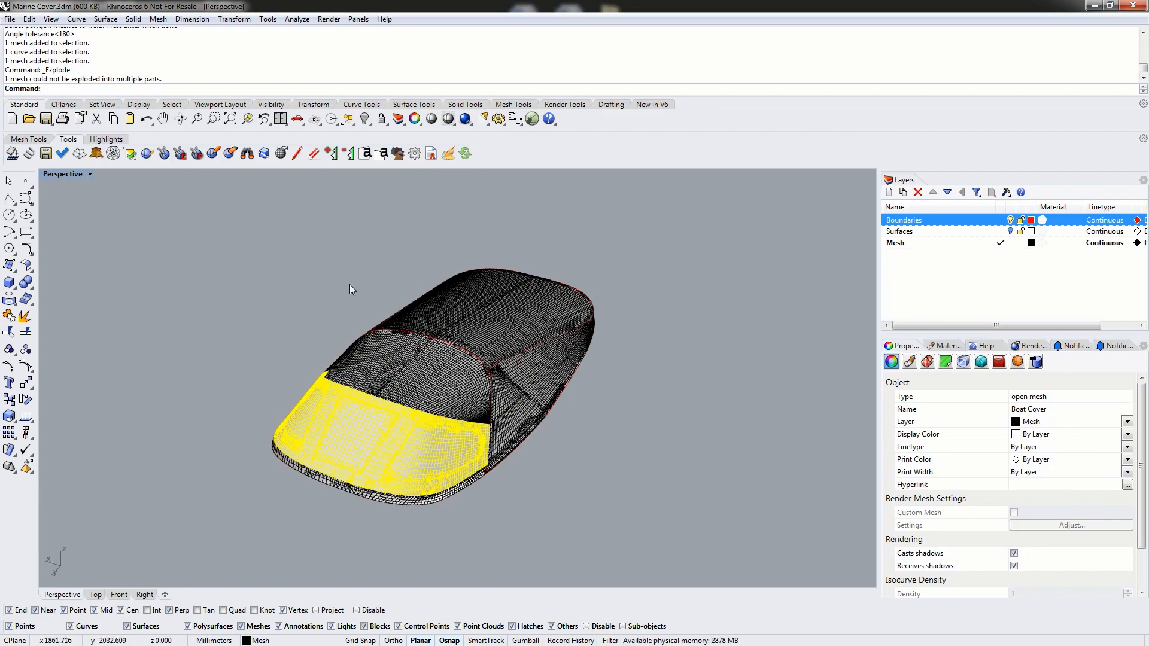
{"action": "left_click", "coordinate": [684, 443]}
Step: Examine the welded mesh faces up close along the boundary curve between the middle section and the large top panel
{"action": "right_click_drag", "start_coordinate": [685, 443], "coordinate": [548, 446]}
{"action": "right_click_drag", "start_coordinate": [550, 374], "coordinate": [428, 274]}
{"action": "scroll", "coordinate": [473, 401], "scroll_direction": "up", "scroll_amount": 3}
{"action": "scroll", "coordinate": [413, 289], "scroll_direction": "up", "scroll_amount": 6}
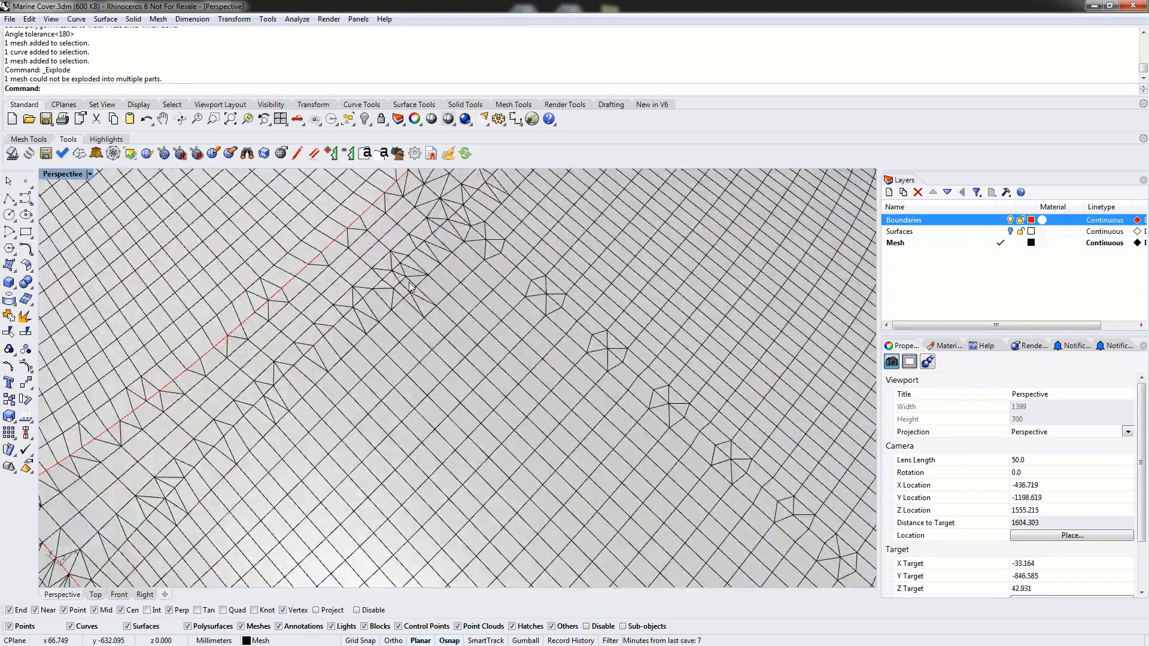
{"action": "right_click_drag", "start_coordinate": [277, 400], "coordinate": [383, 313]}
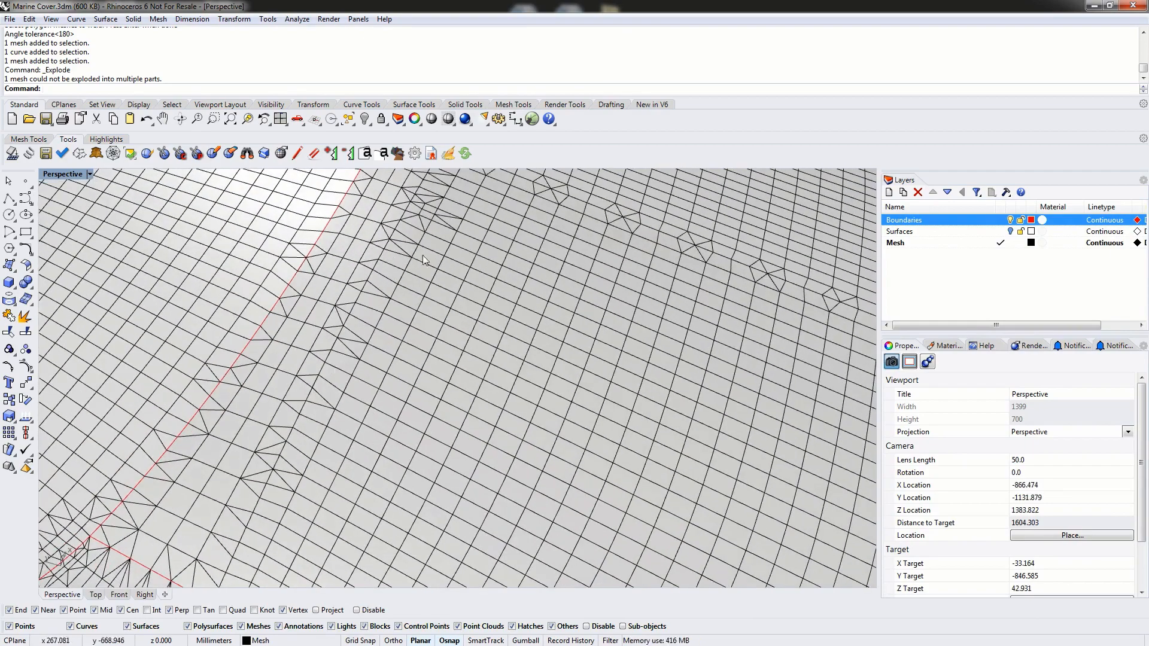
{"action": "scroll", "coordinate": [464, 266], "scroll_direction": "down", "scroll_amount": 5}
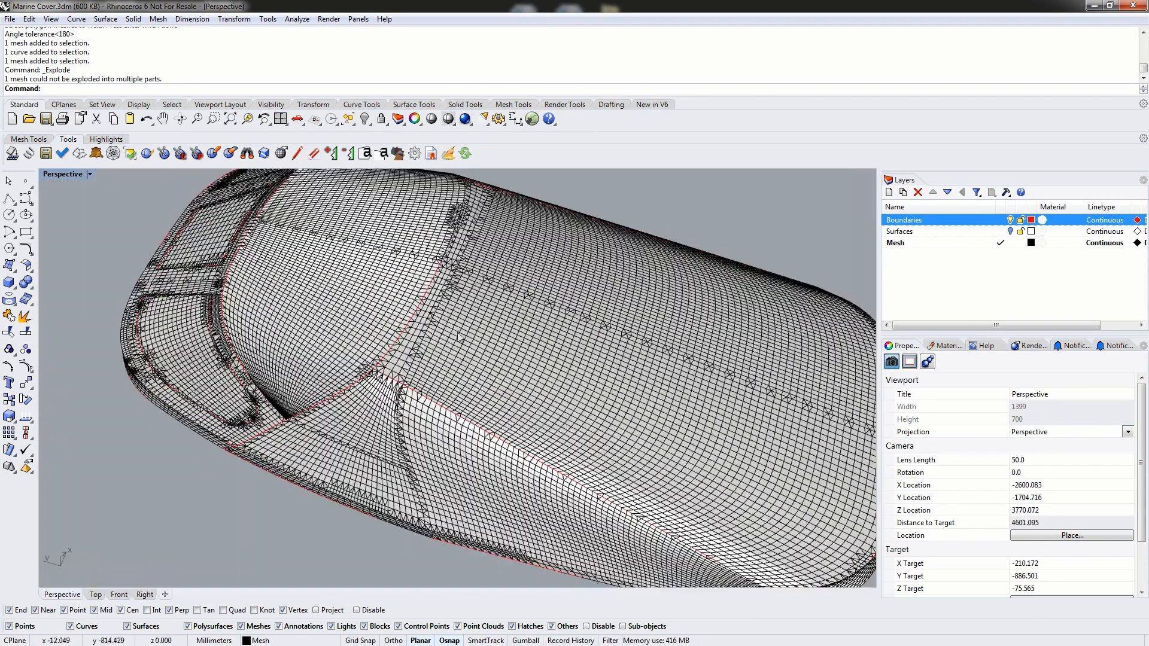
Step: Validate all the welded boat cover panel meshes with the ExactFlat mesh validator
{"action": "right_click_drag", "start_coordinate": [586, 316], "coordinate": [643, 420]}
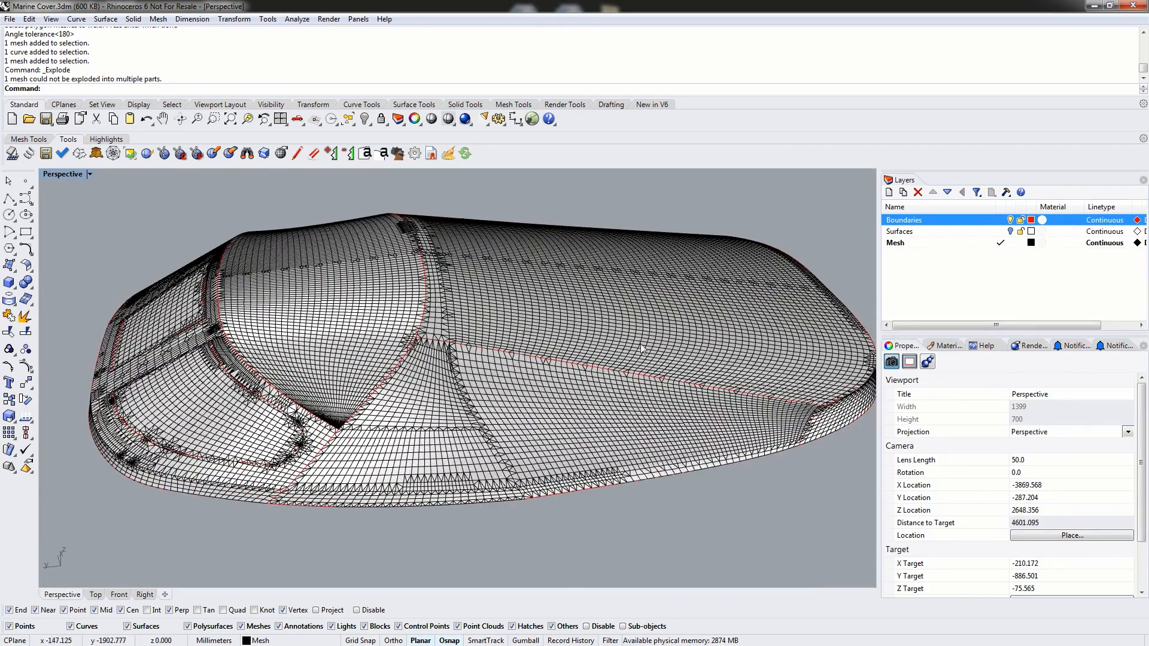
{"action": "right_click_drag", "start_coordinate": [736, 345], "coordinate": [376, 353], "text": "shift"}
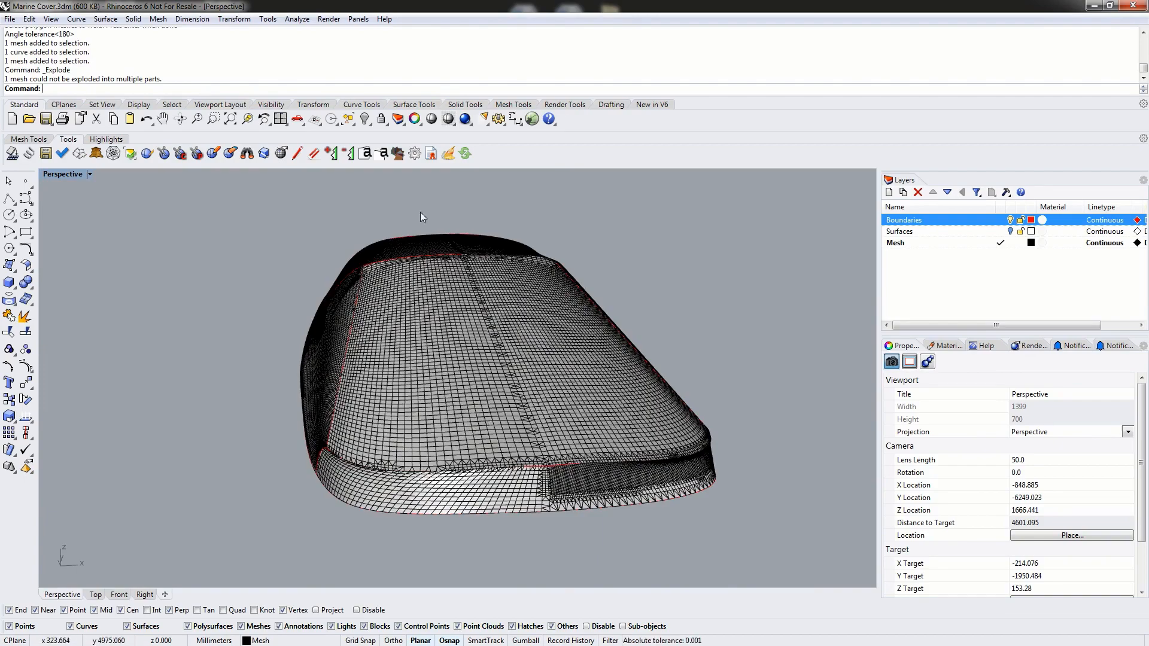
{"action": "right_click_drag", "start_coordinate": [473, 432], "coordinate": [547, 352]}
{"action": "scroll", "coordinate": [547, 352], "scroll_direction": "down", "scroll_amount": 2}
{"action": "mouse_move", "coordinate": [491, 296]}
{"action": "right_mouse_down", "text": "shift"}
{"action": "mouse_move", "coordinate": [488, 322]}
{"action": "mouse_move", "coordinate": [501, 299]}
{"action": "right_mouse_up", "text": "shift"}
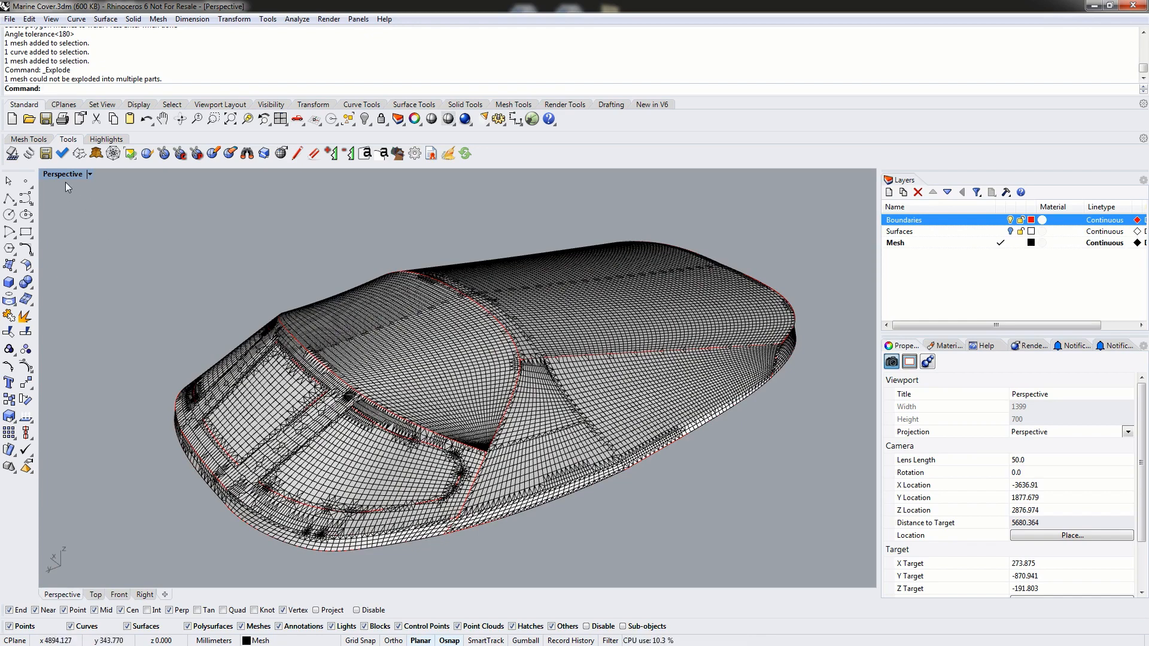
{"action": "left_click", "coordinate": [28, 140]}
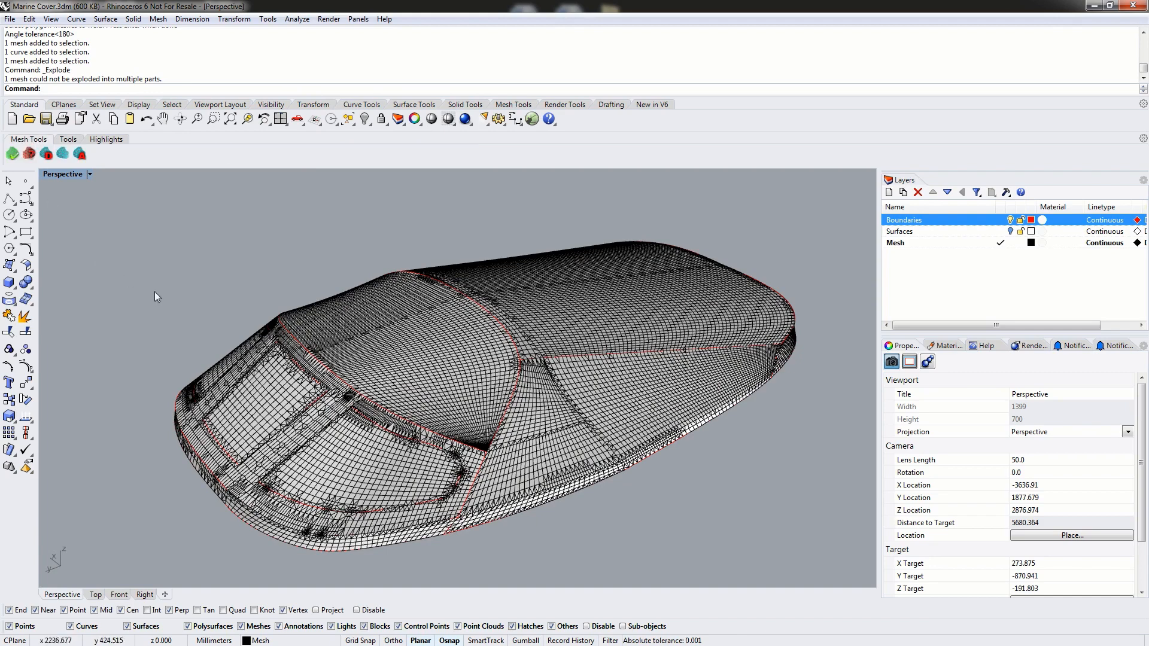
{"action": "left_click", "coordinate": [12, 155]}
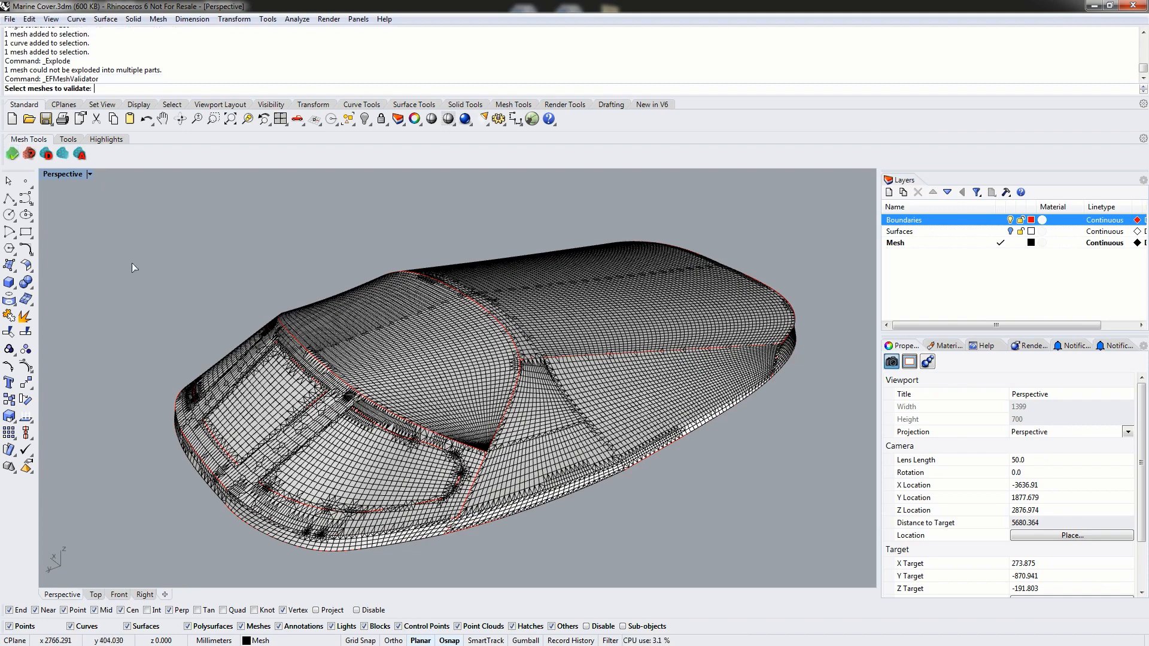
{"action": "scroll", "coordinate": [185, 257], "scroll_direction": "down", "scroll_amount": 3}
{"action": "left_click_drag", "start_coordinate": [119, 193], "coordinate": [585, 437]}
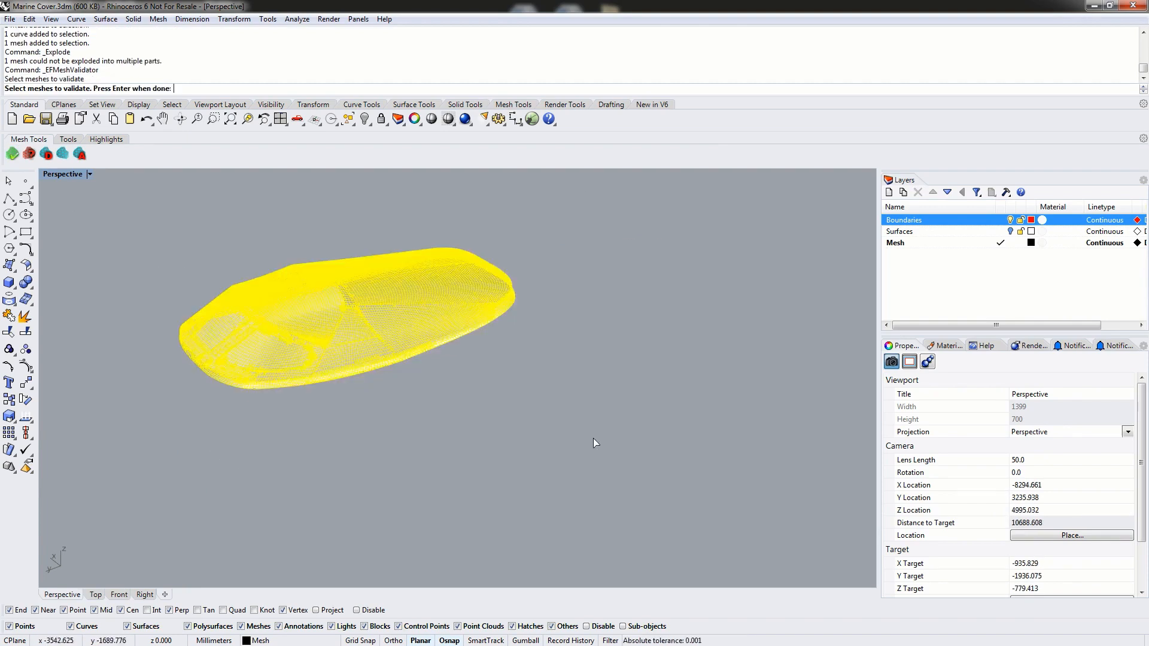
{"action": "key", "text": "Return"}
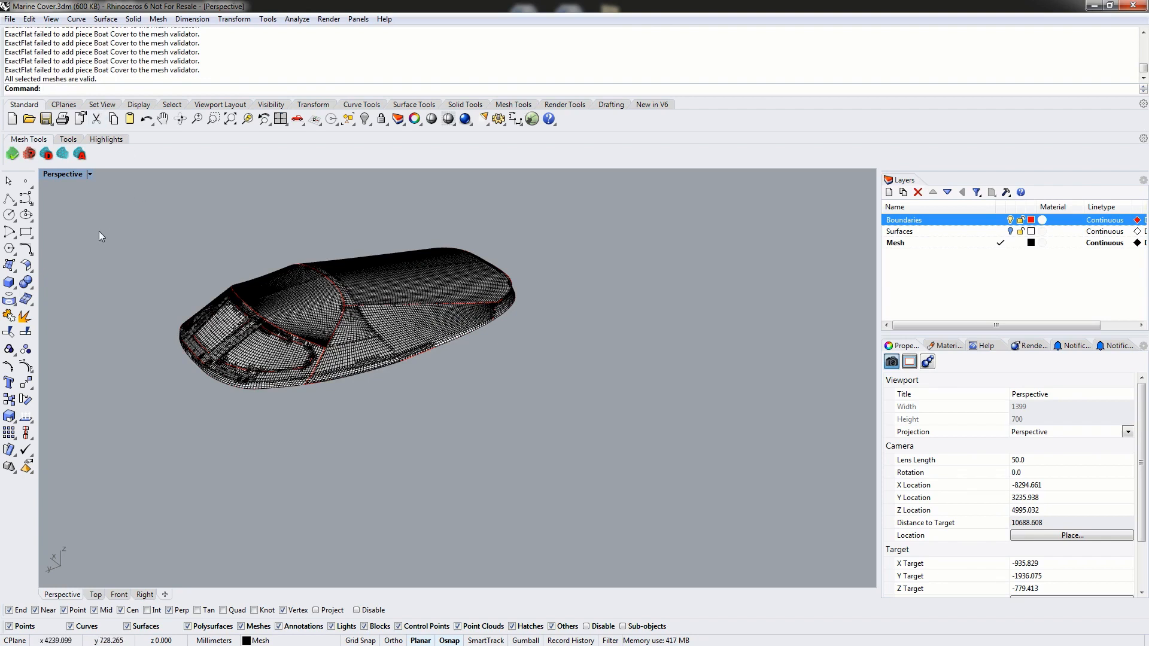
Step: Run Adaptive Remesh on all the boat cover panels with the default settings
{"action": "left_click", "coordinate": [81, 155]}
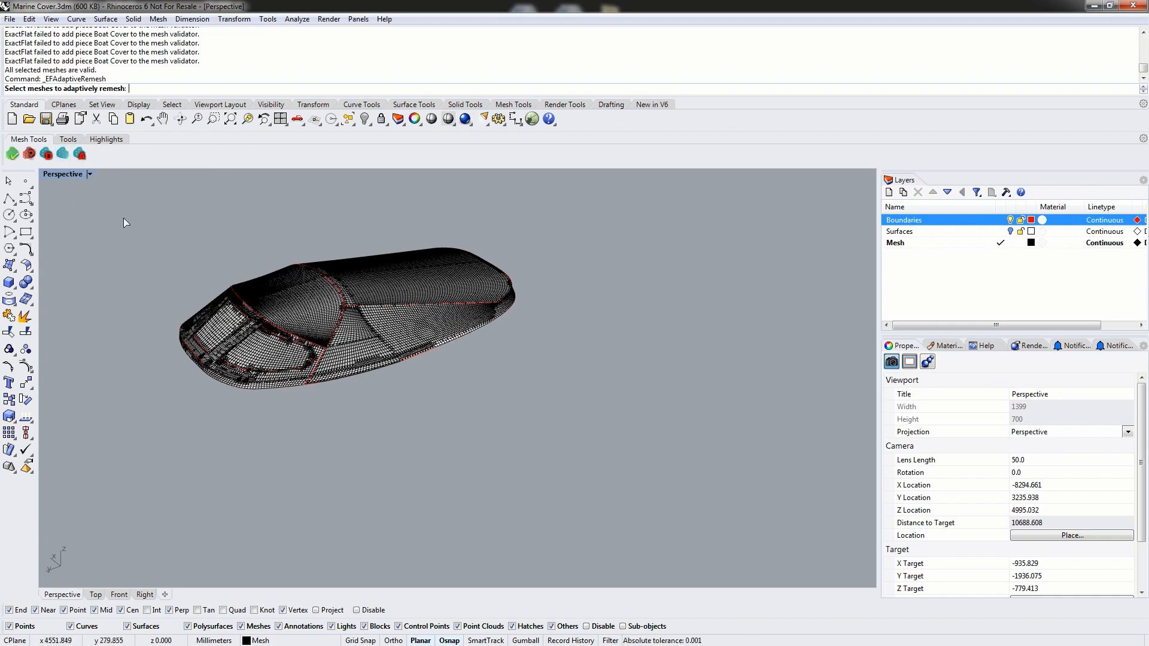
{"action": "left_click_drag", "start_coordinate": [114, 201], "coordinate": [616, 464]}
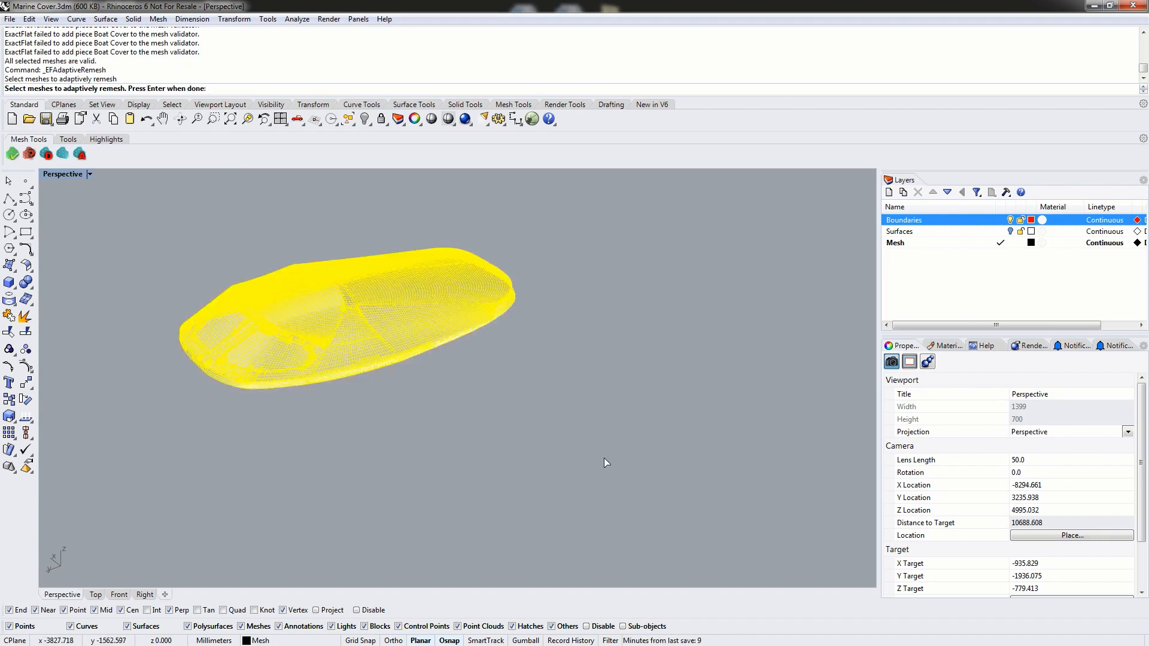
{"action": "key", "text": "Return"}
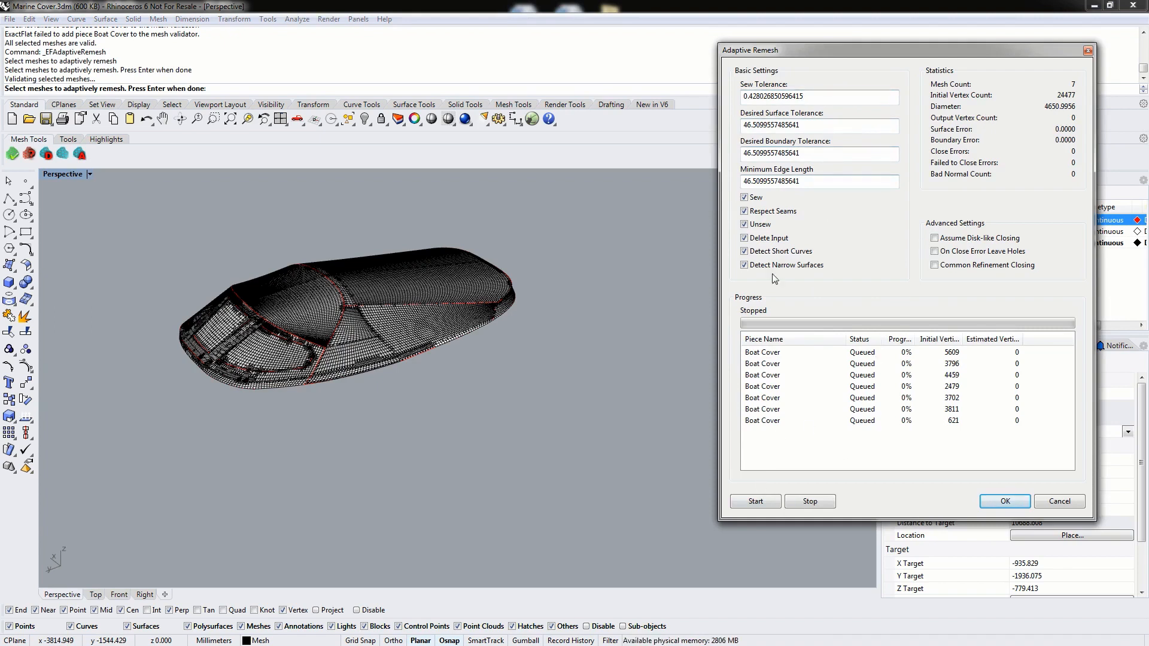
{"action": "left_click", "coordinate": [756, 503]}
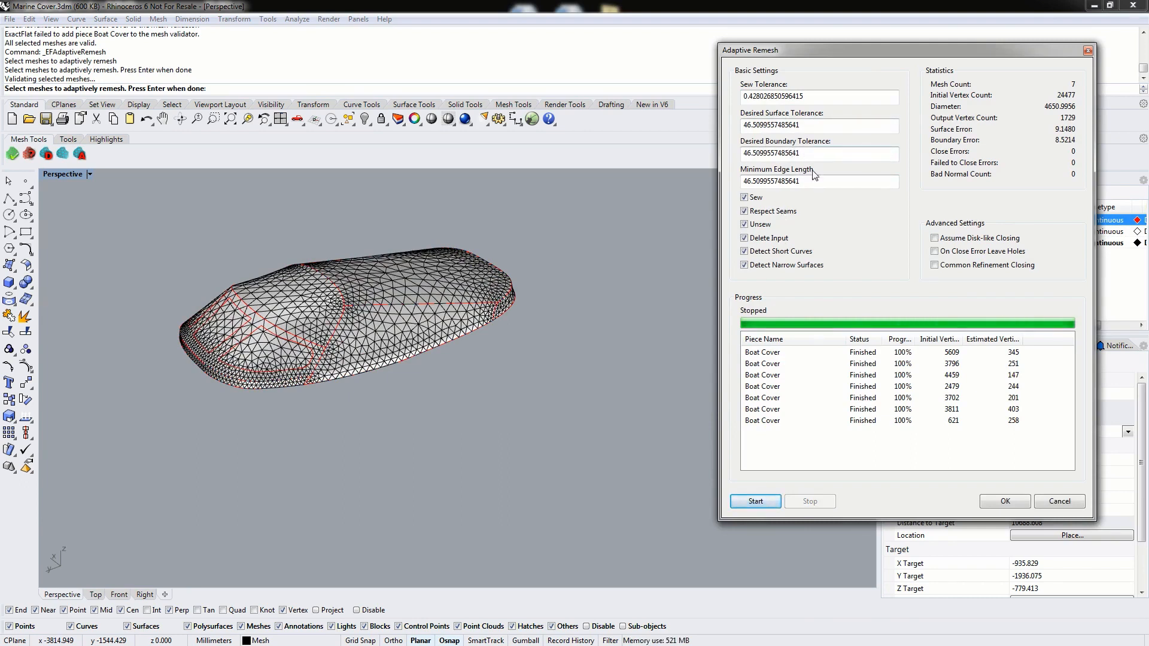
Step: Set the desired surface tolerance, desired boundary tolerance and minimum edge length to 30 and rerun the remesh
{"action": "left_click_drag", "start_coordinate": [803, 49], "coordinate": [705, 78]}
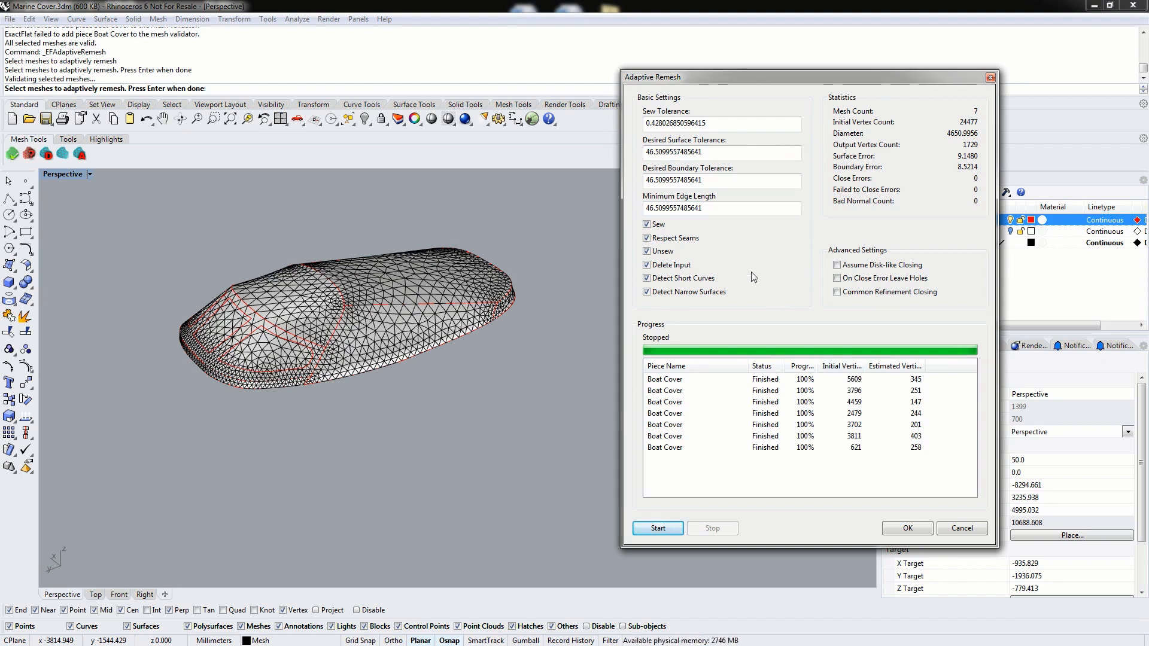
{"action": "double_click", "coordinate": [725, 154]}
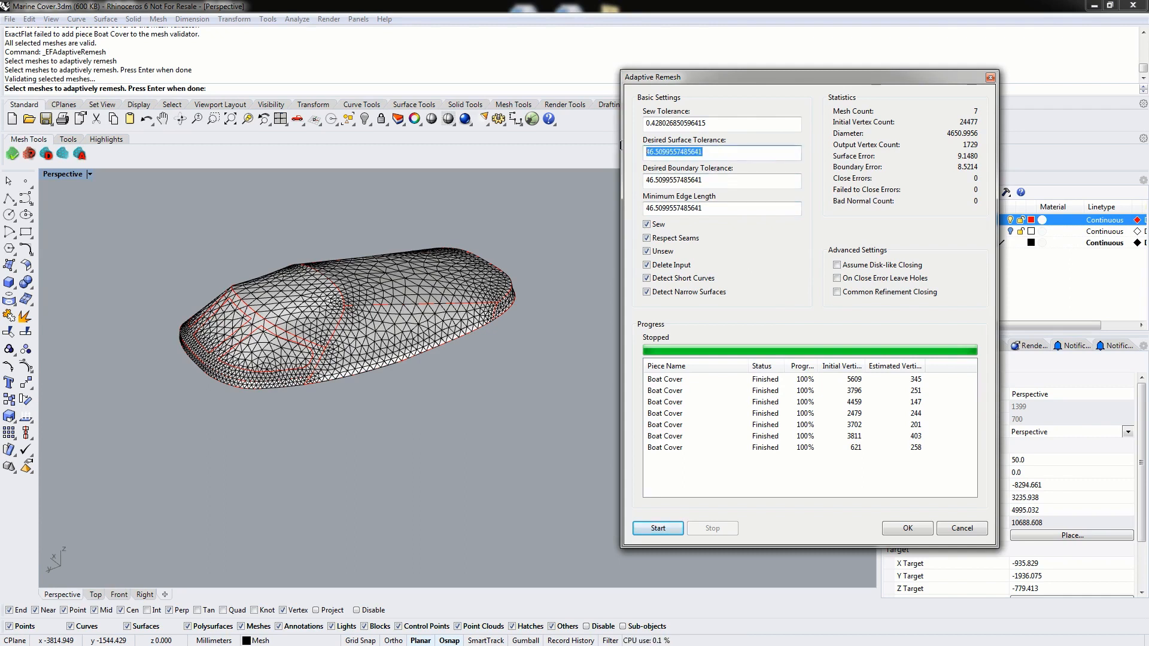
{"action": "type", "text": "30"}
{"action": "double_click", "coordinate": [675, 182]}
{"action": "type", "text": "30"}
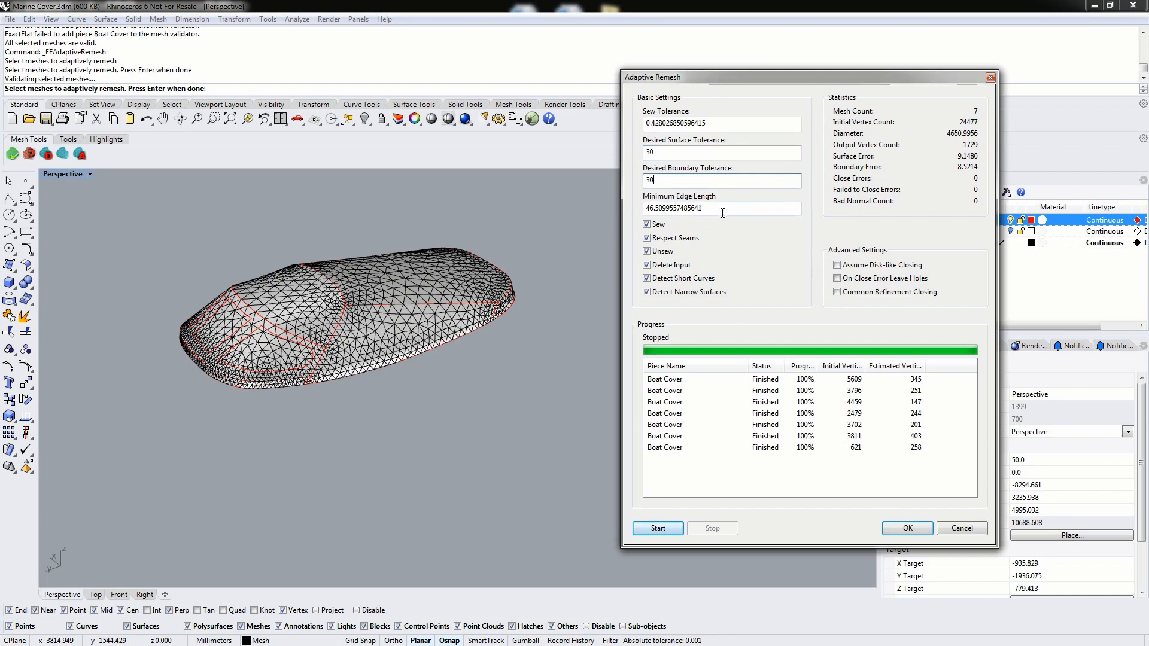
{"action": "double_click", "coordinate": [722, 213]}
{"action": "type", "text": "30"}
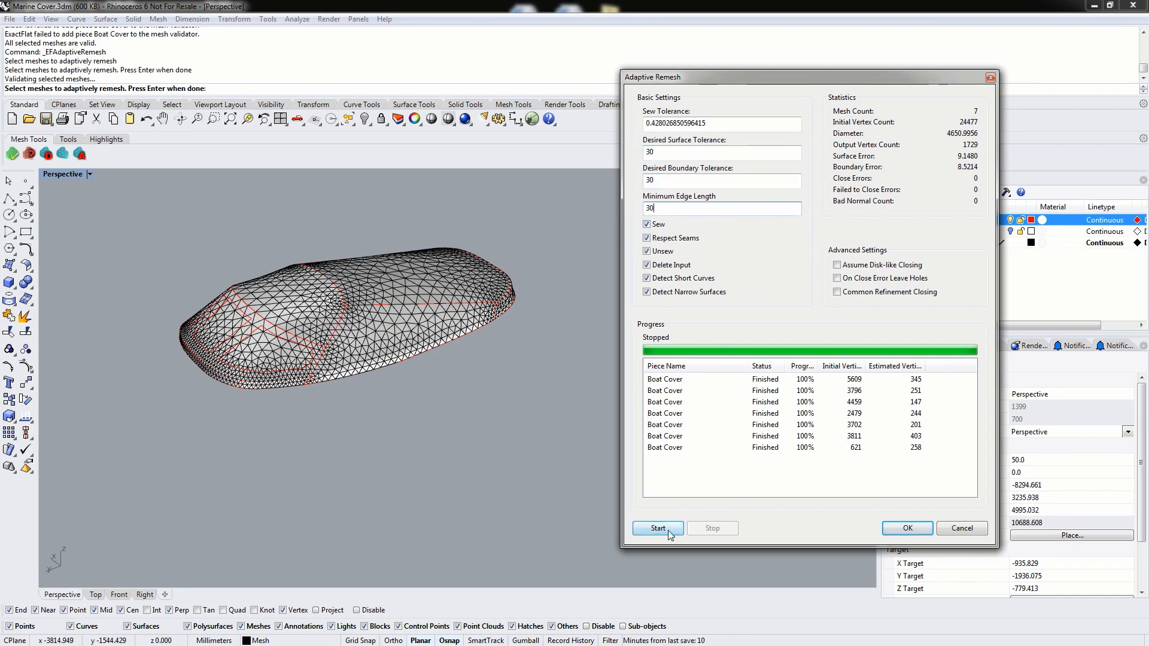
{"action": "left_click", "coordinate": [668, 531]}
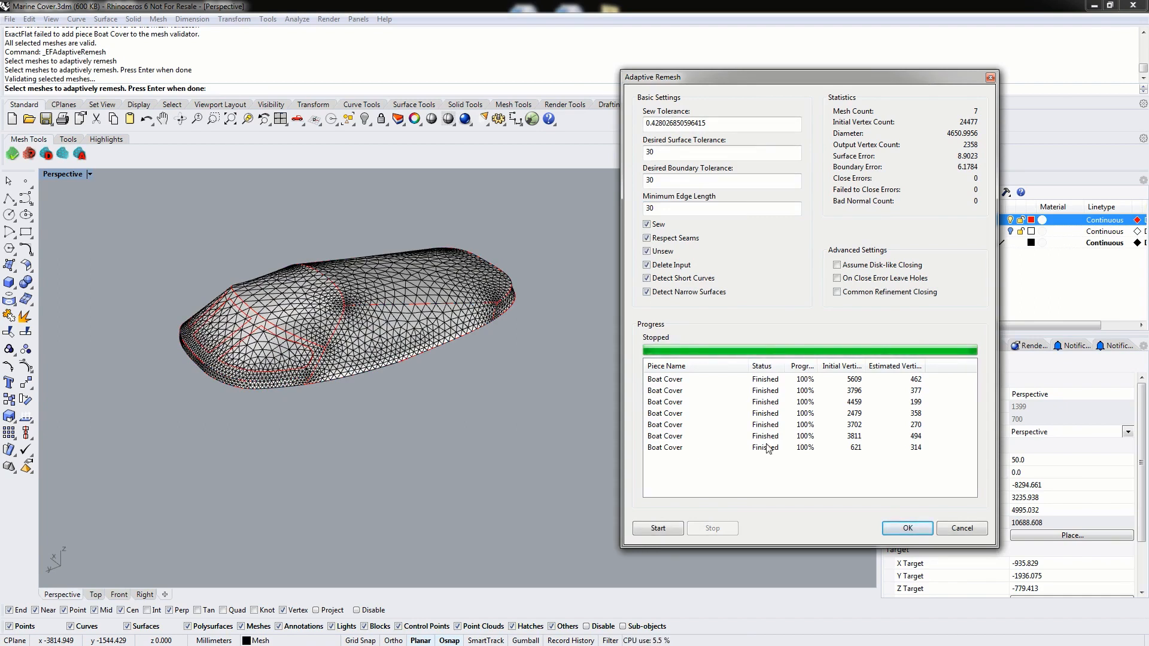
Step: Set the surface tolerance, boundary tolerance and minimum edge length to 10, rerun the remesh and accept the resulting meshes
{"action": "double_click", "coordinate": [684, 154]}
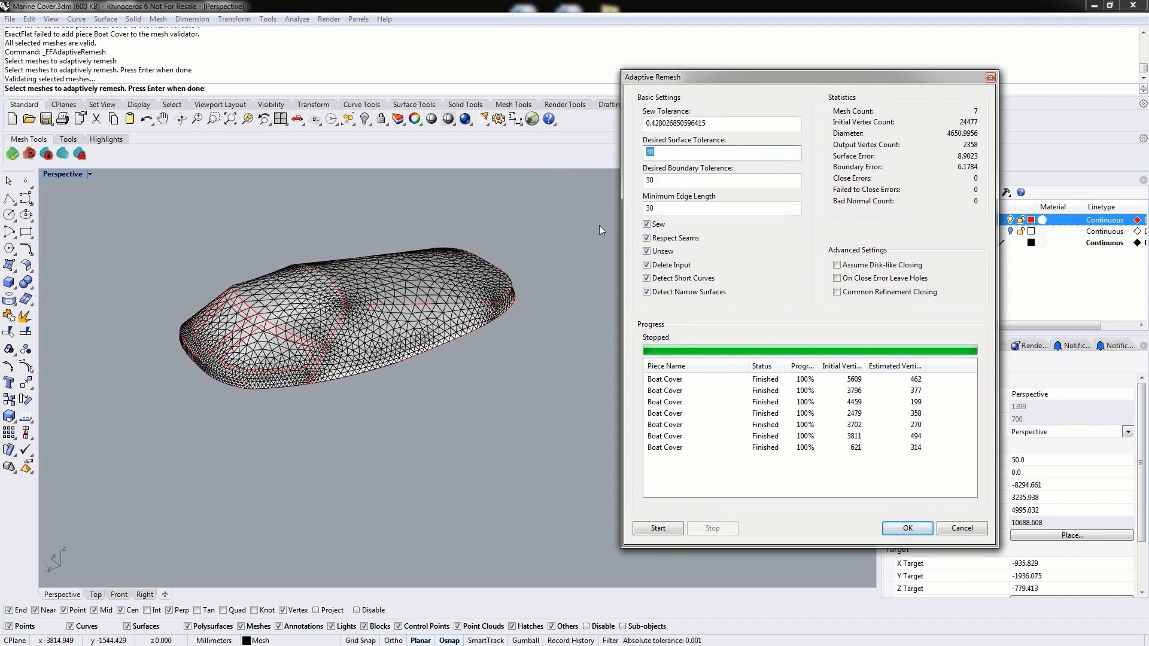
{"action": "type", "text": "10"}
{"action": "key", "text": "Tab"}
{"action": "double_click", "coordinate": [671, 206]}
{"action": "type", "text": "10"}
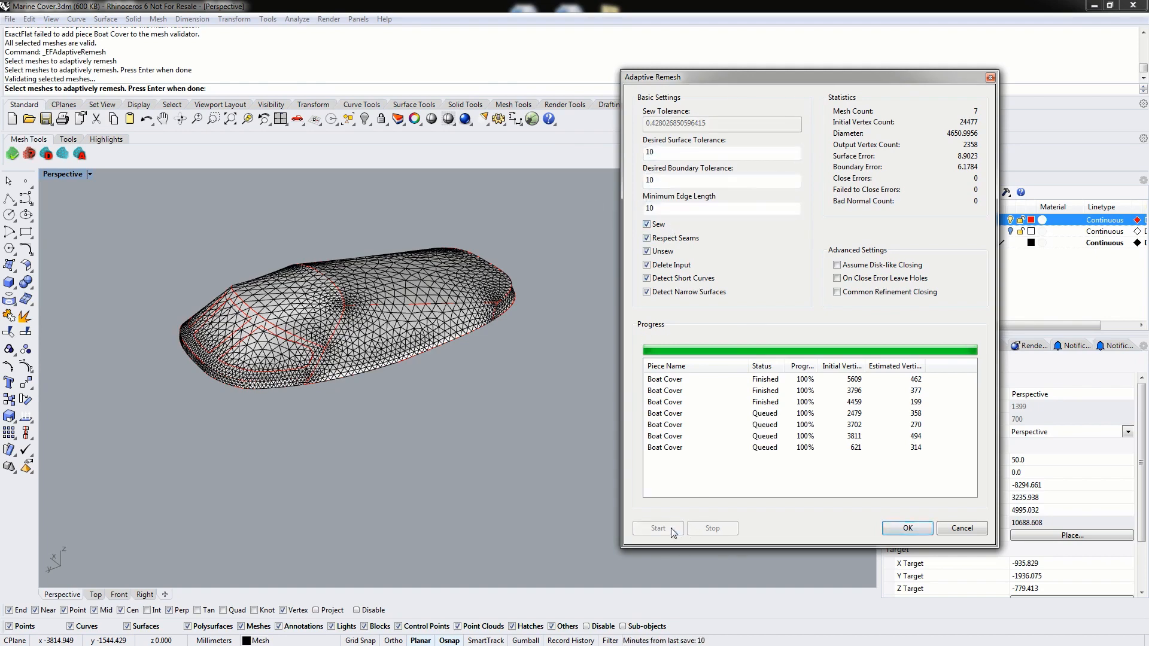
{"action": "left_click", "coordinate": [680, 530]}
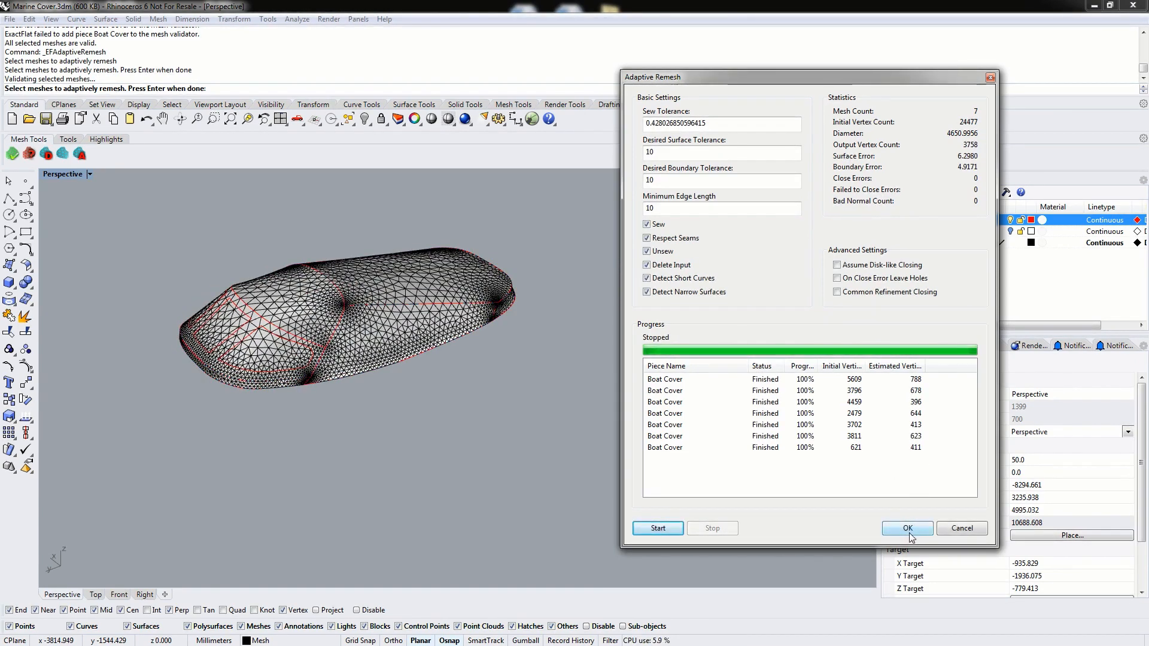
{"action": "left_click", "coordinate": [908, 528]}
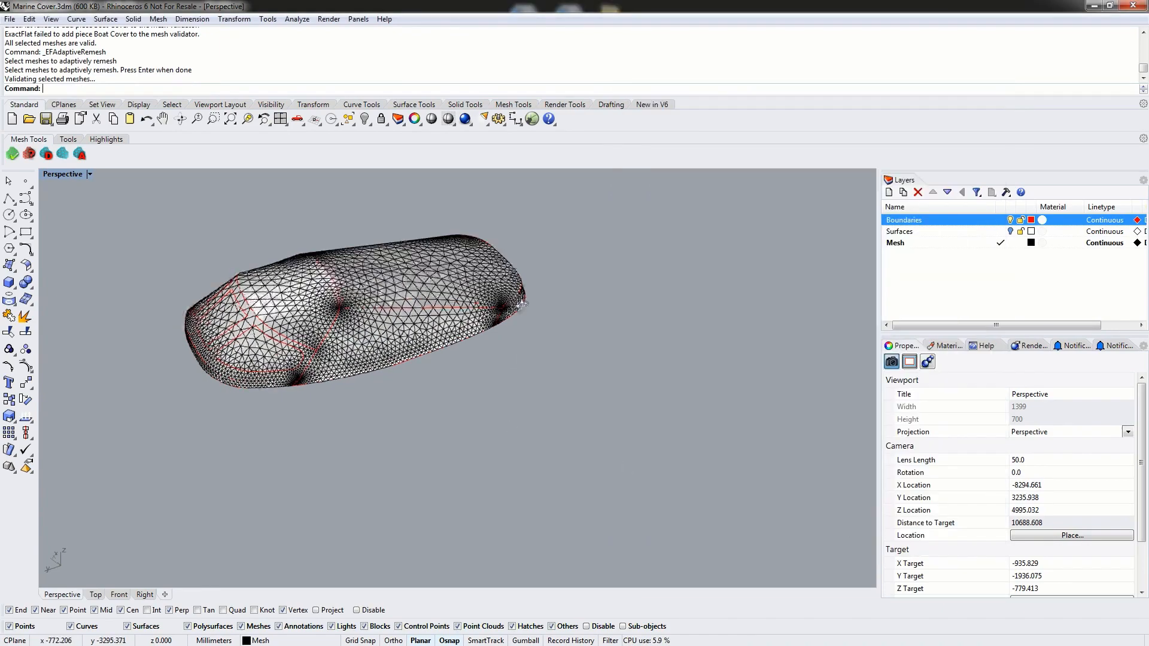
Step: Flatten all the remeshed boat cover panels with ExactFlat
{"action": "right_click_drag", "start_coordinate": [522, 305], "coordinate": [449, 264]}
{"action": "right_click_drag", "start_coordinate": [373, 278], "coordinate": [638, 303]}
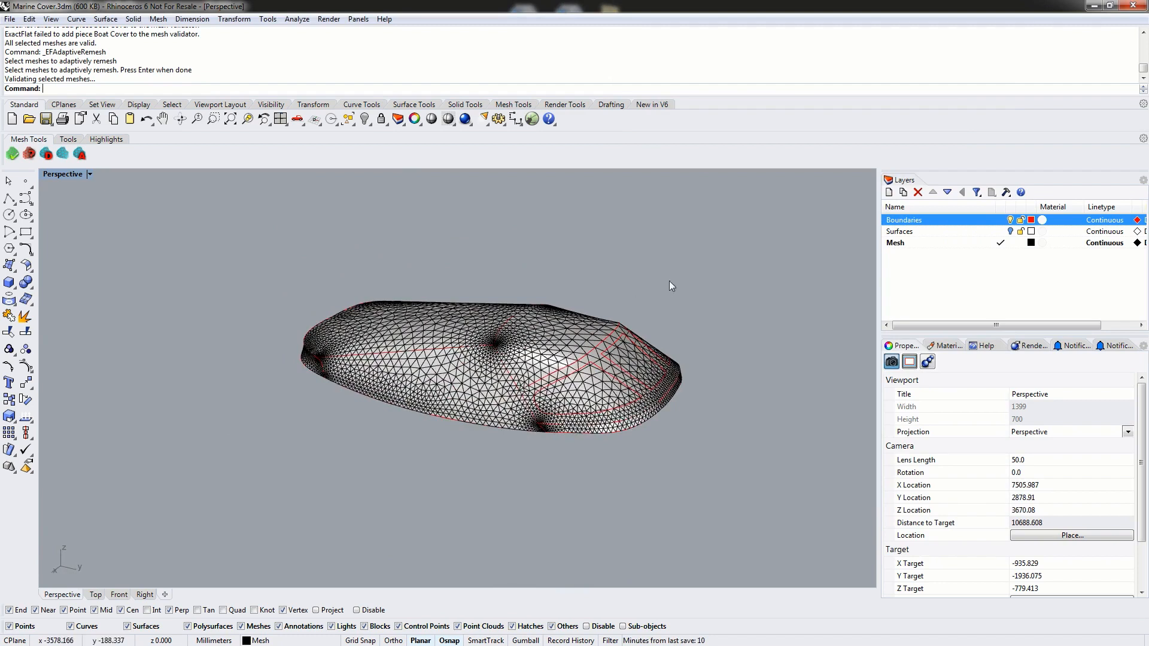
{"action": "left_click", "coordinate": [67, 140]}
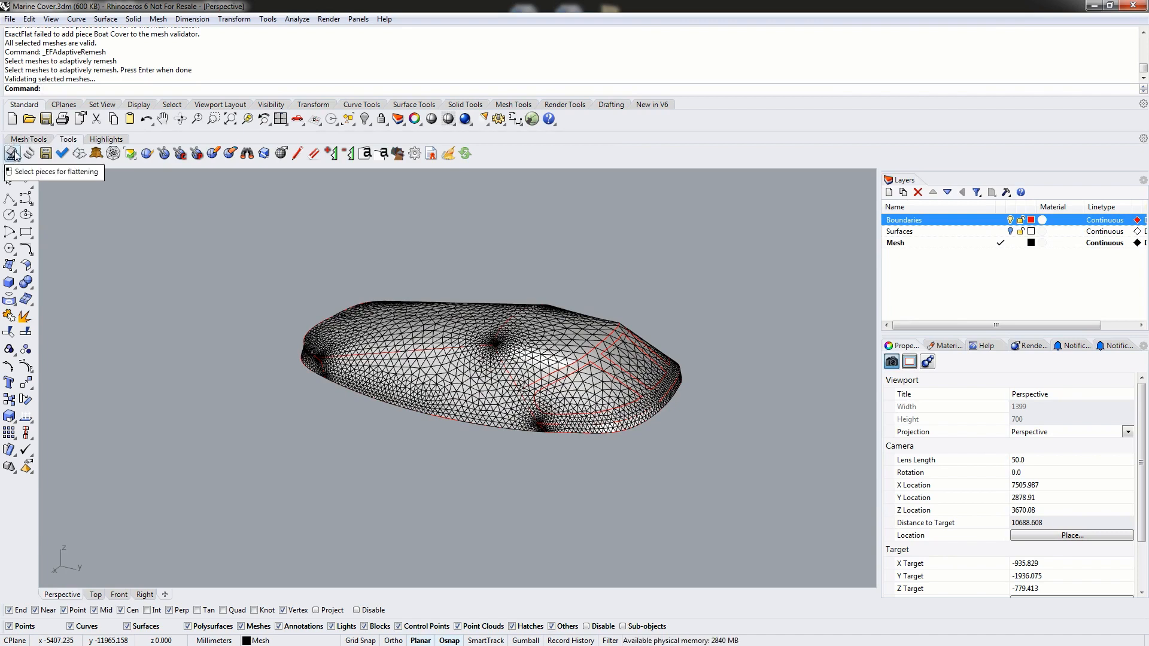
{"action": "left_click", "coordinate": [12, 154]}
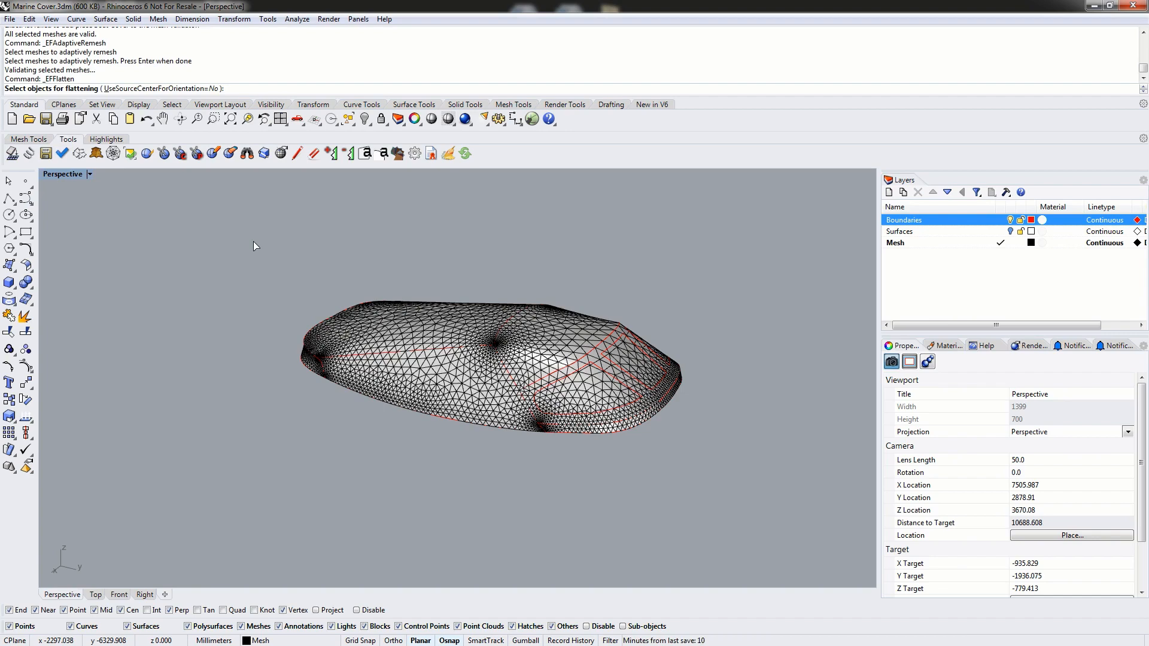
{"action": "left_click_drag", "start_coordinate": [252, 242], "coordinate": [729, 484]}
{"action": "key", "text": "Return"}
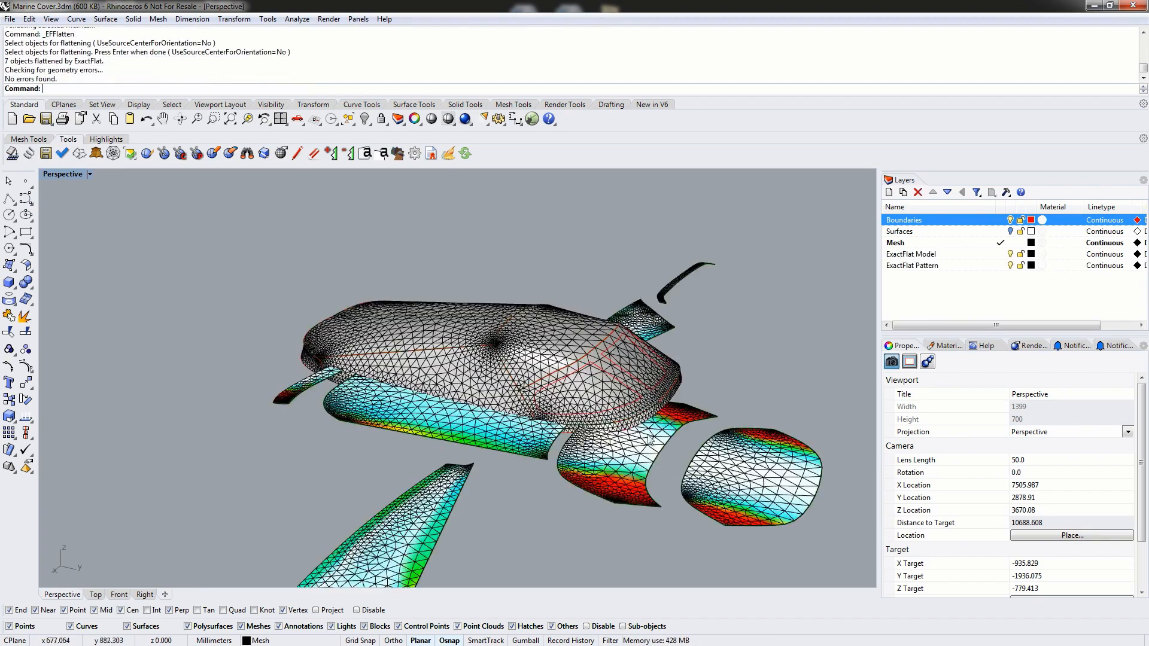
Step: Make the ExactFlat Pattern layer current and hide the ExactFlat Model, Mesh and Boundaries layers
{"action": "right_click_drag", "start_coordinate": [599, 278], "coordinate": [569, 397]}
{"action": "scroll", "coordinate": [542, 422], "scroll_direction": "down", "scroll_amount": 10}
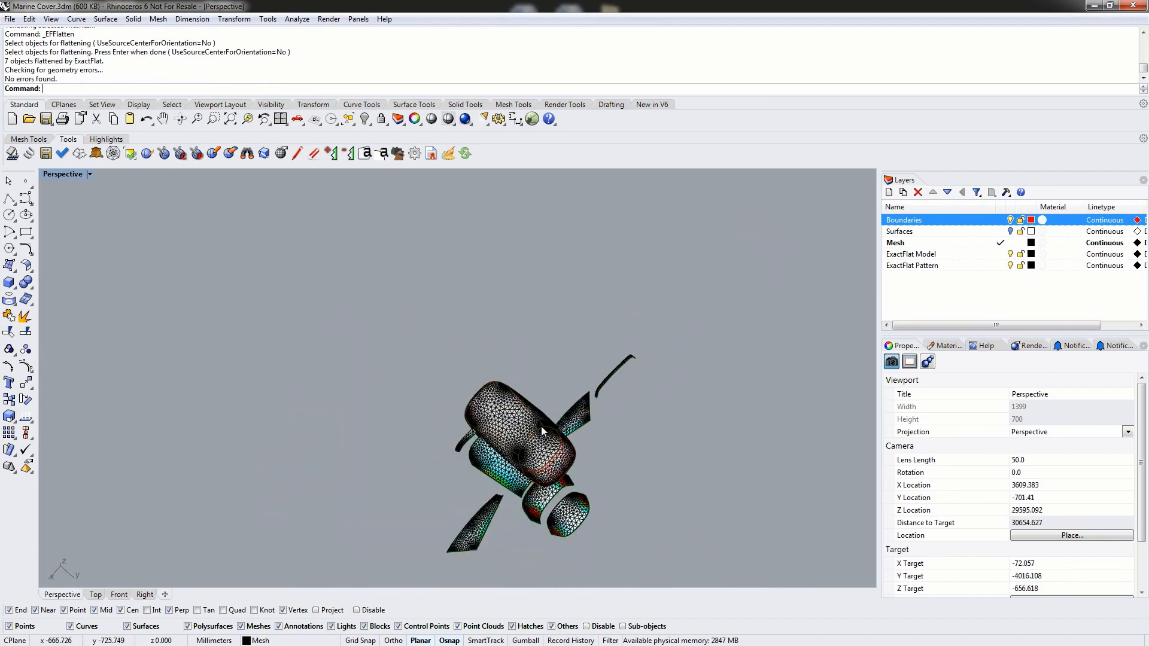
{"action": "right_click_drag", "start_coordinate": [513, 465], "coordinate": [504, 368], "text": "shift"}
{"action": "scroll", "coordinate": [455, 432], "scroll_direction": "up", "scroll_amount": 8}
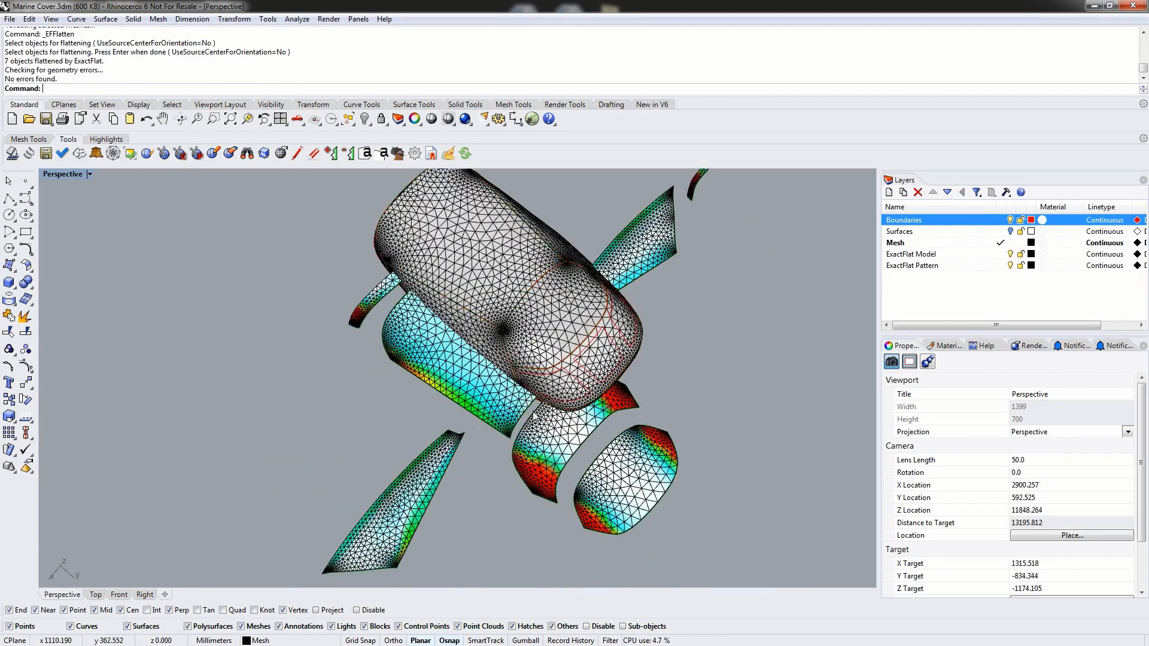
{"action": "scroll", "coordinate": [529, 409], "scroll_direction": "down", "scroll_amount": 2}
{"action": "right_click_drag", "start_coordinate": [575, 394], "coordinate": [395, 371]}
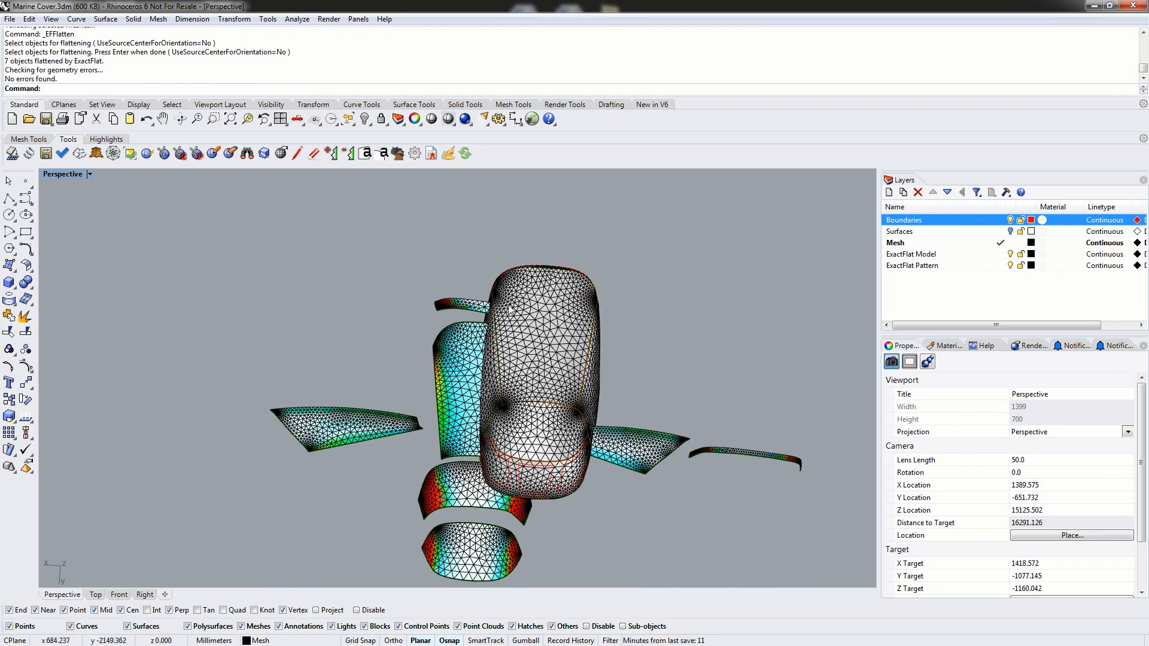
{"action": "right_click_drag", "start_coordinate": [458, 314], "coordinate": [485, 323]}
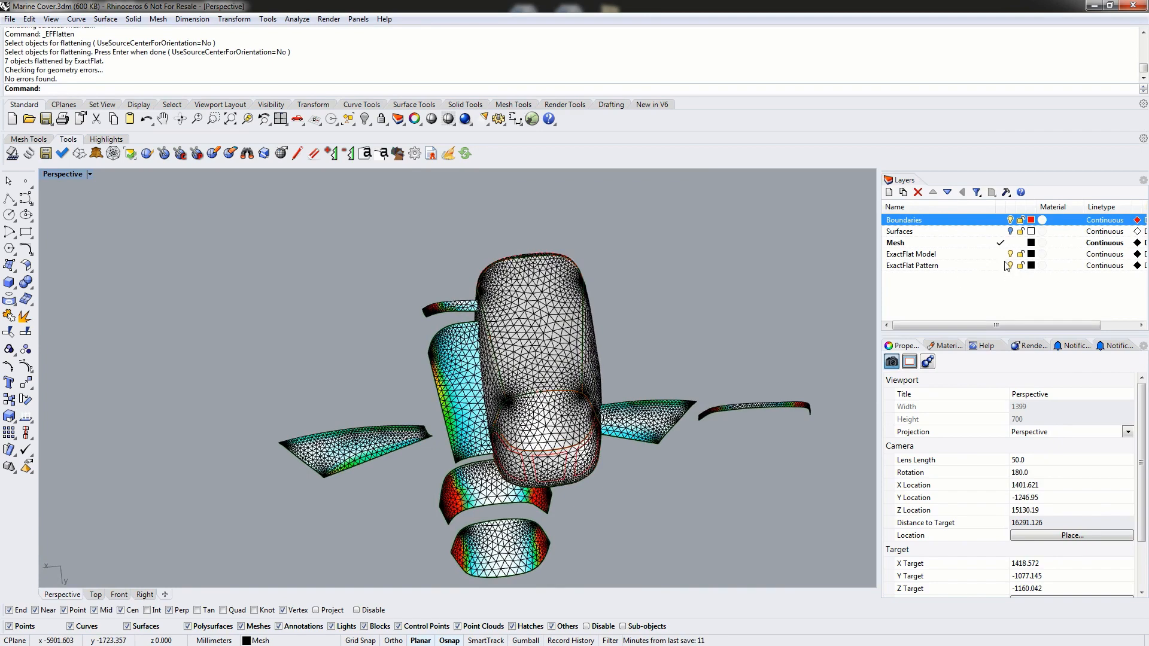
{"action": "left_click", "coordinate": [927, 266]}
{"action": "left_click", "coordinate": [1000, 265]}
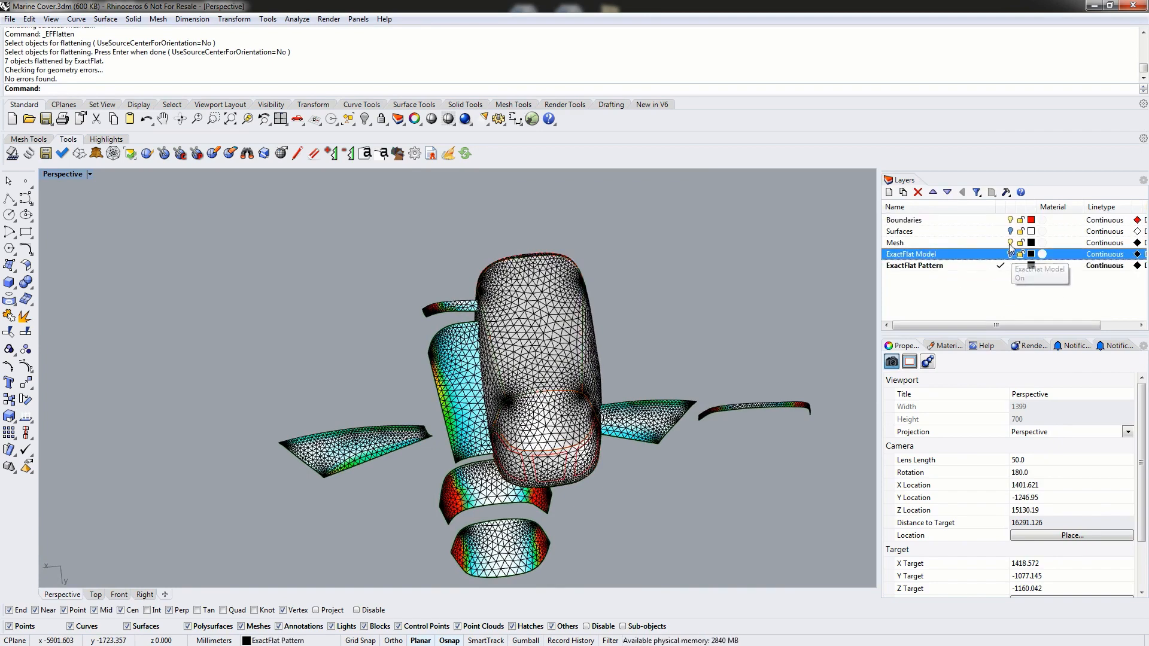
{"action": "left_click", "coordinate": [1010, 243]}
{"action": "left_click", "coordinate": [1011, 220]}
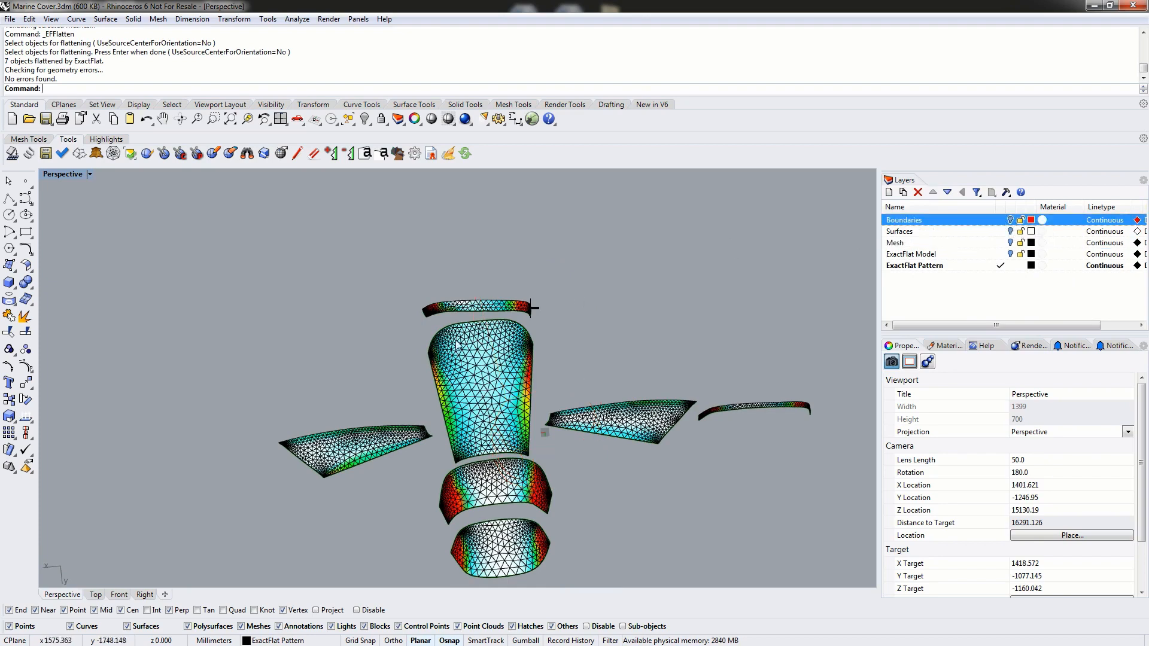
Step: Examine the flattened pattern pieces and their colour maps in a maximized Top view
{"action": "right_click_drag", "start_coordinate": [318, 279], "coordinate": [210, 213]}
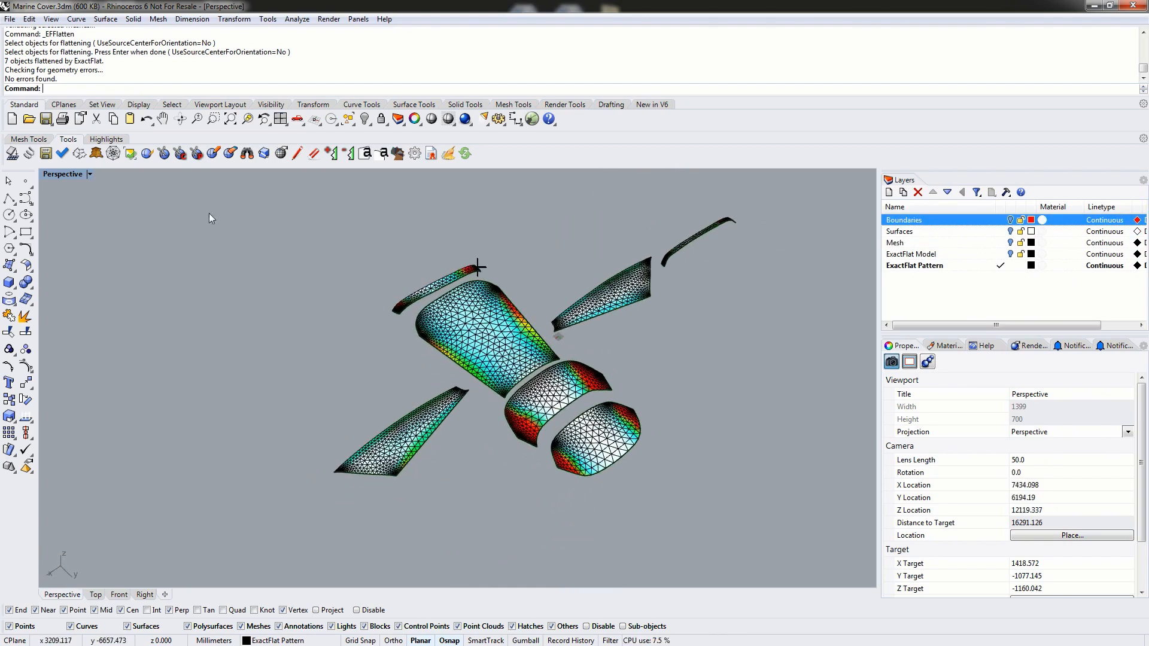
{"action": "double_click", "coordinate": [66, 175]}
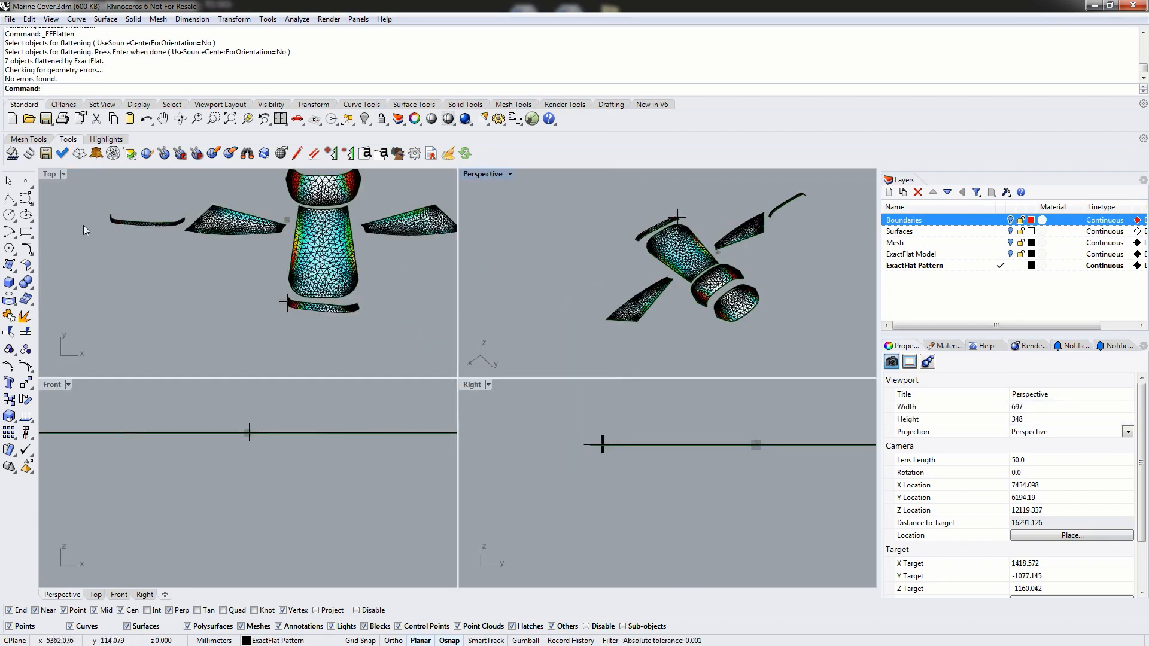
{"action": "left_click", "coordinate": [50, 176]}
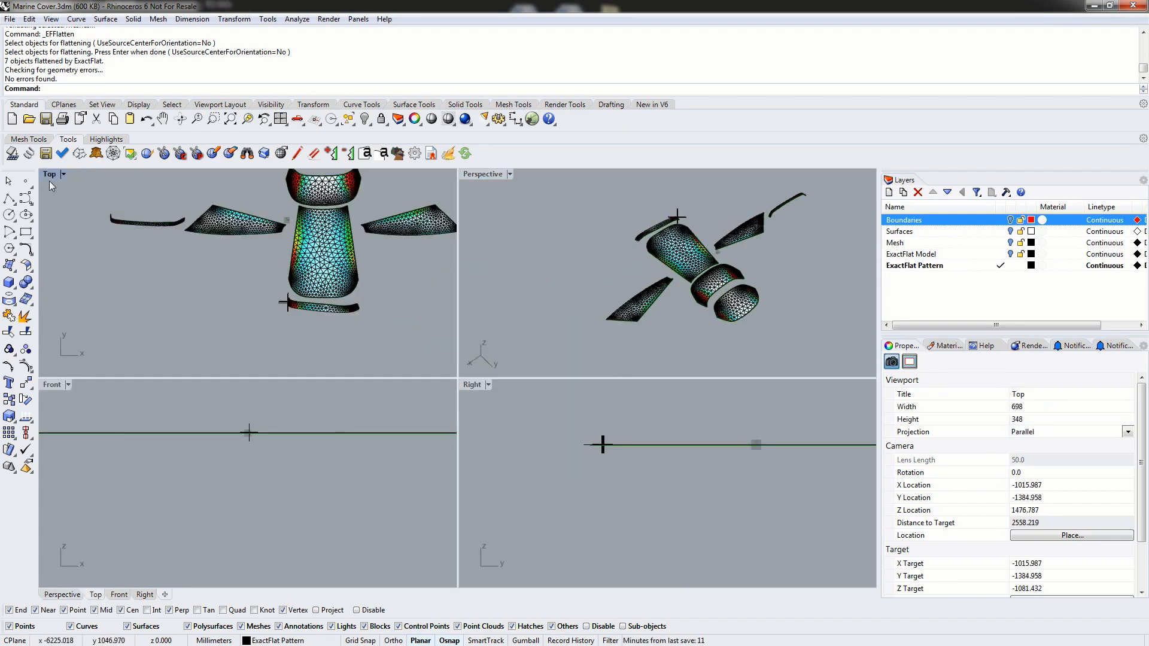
{"action": "double_click", "coordinate": [52, 177]}
{"action": "scroll", "coordinate": [386, 317], "scroll_direction": "down", "scroll_amount": 5}
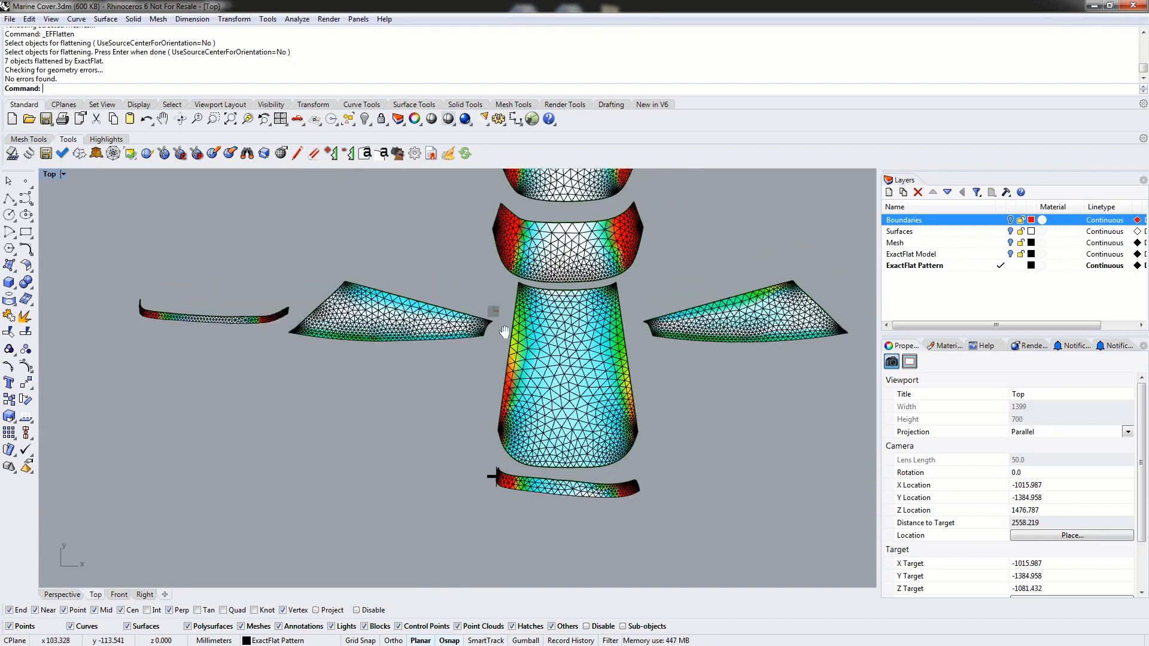
{"action": "right_click_drag", "start_coordinate": [386, 316], "coordinate": [412, 318]}
{"action": "scroll", "coordinate": [447, 318], "scroll_direction": "up", "scroll_amount": 3}
{"action": "scroll", "coordinate": [423, 344], "scroll_direction": "up", "scroll_amount": 2}
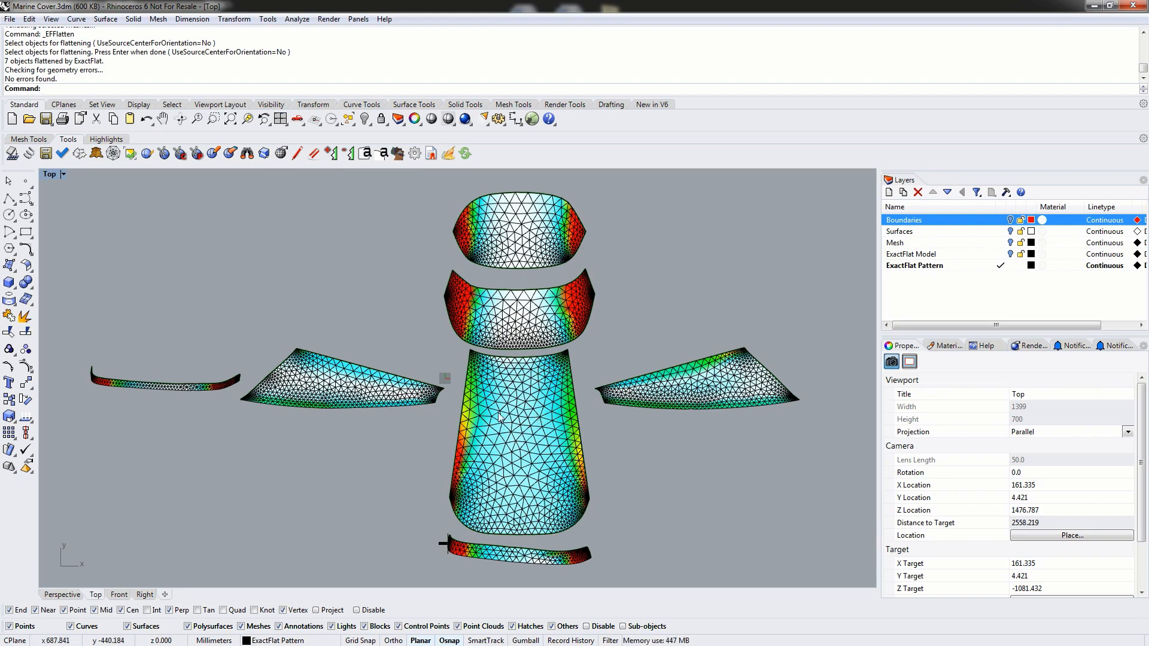
Step: Show the ExactFlat Model layer and compare the 3D cover's colour map with the flat pattern pieces in the Perspective view
{"action": "left_click", "coordinate": [1011, 254]}
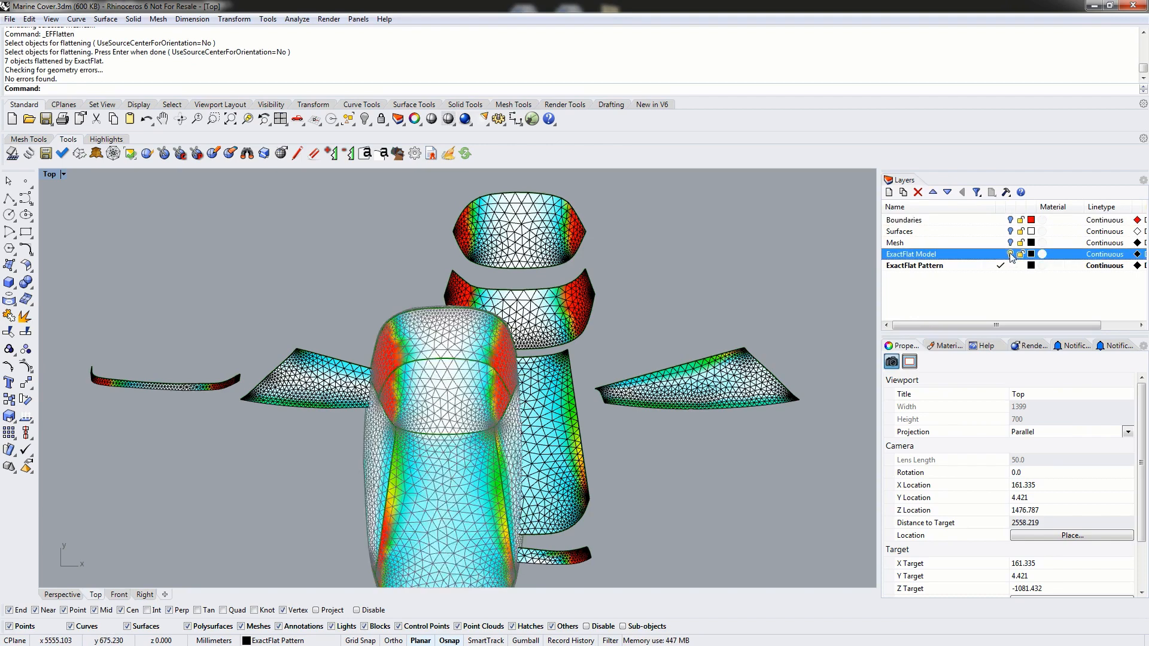
{"action": "double_click", "coordinate": [50, 174]}
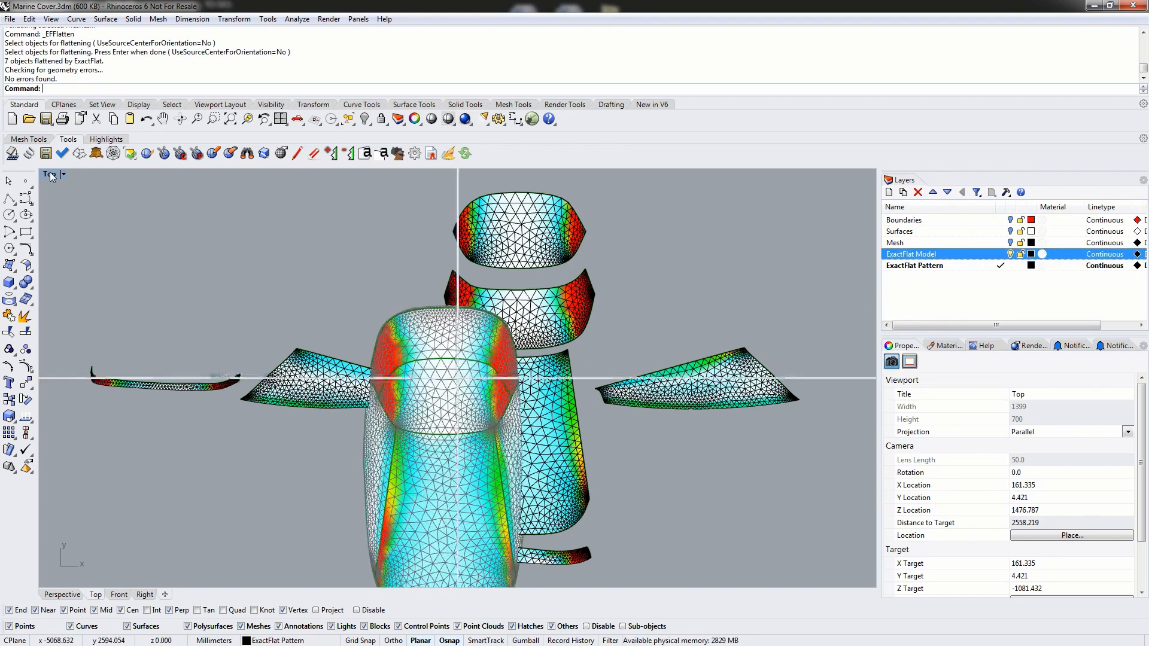
{"action": "right_click_drag", "start_coordinate": [542, 306], "coordinate": [731, 231]}
{"action": "scroll", "coordinate": [679, 261], "scroll_direction": "up", "scroll_amount": 8}
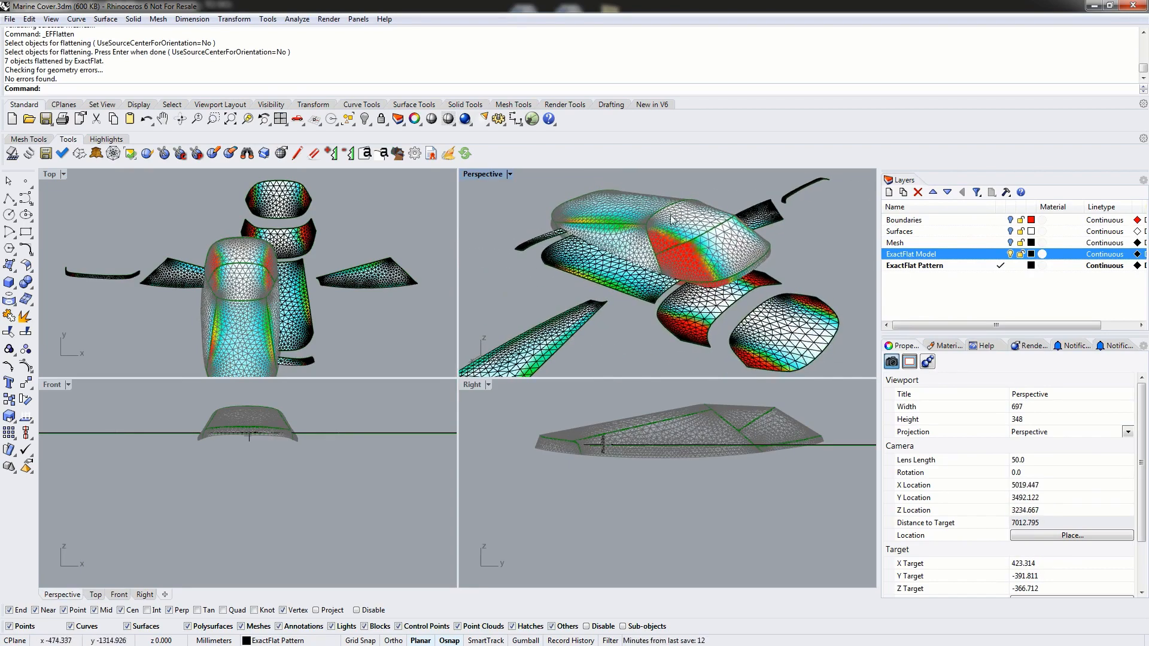
{"action": "right_click_drag", "start_coordinate": [695, 289], "coordinate": [698, 325]}
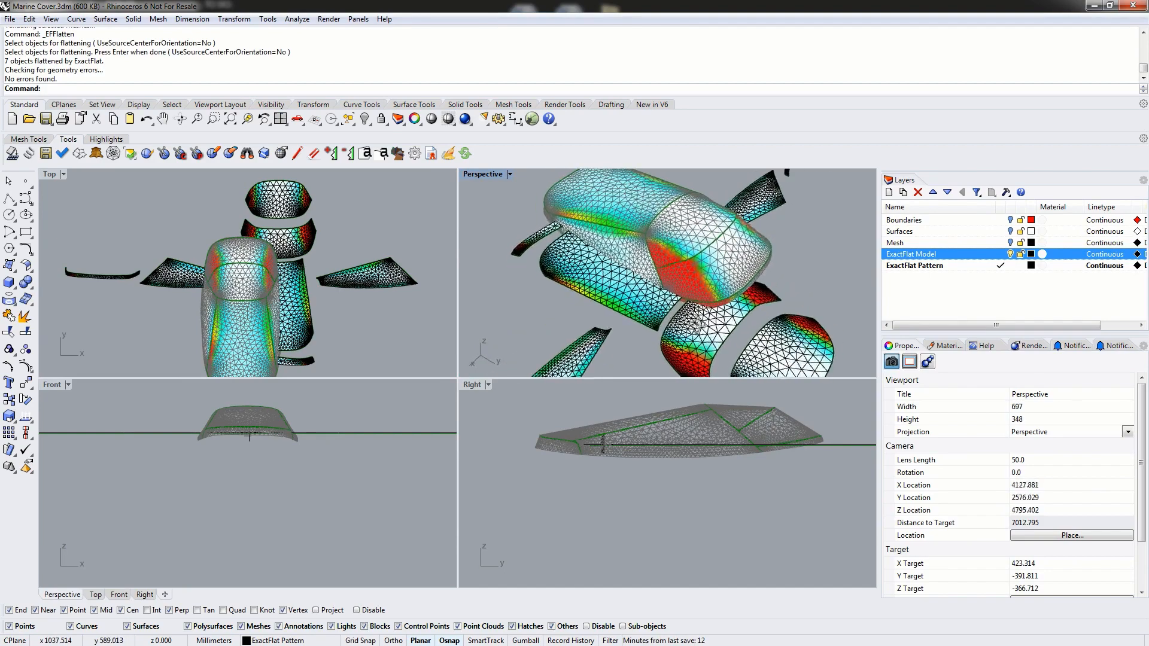
{"action": "right_click_drag", "start_coordinate": [730, 261], "coordinate": [510, 263]}
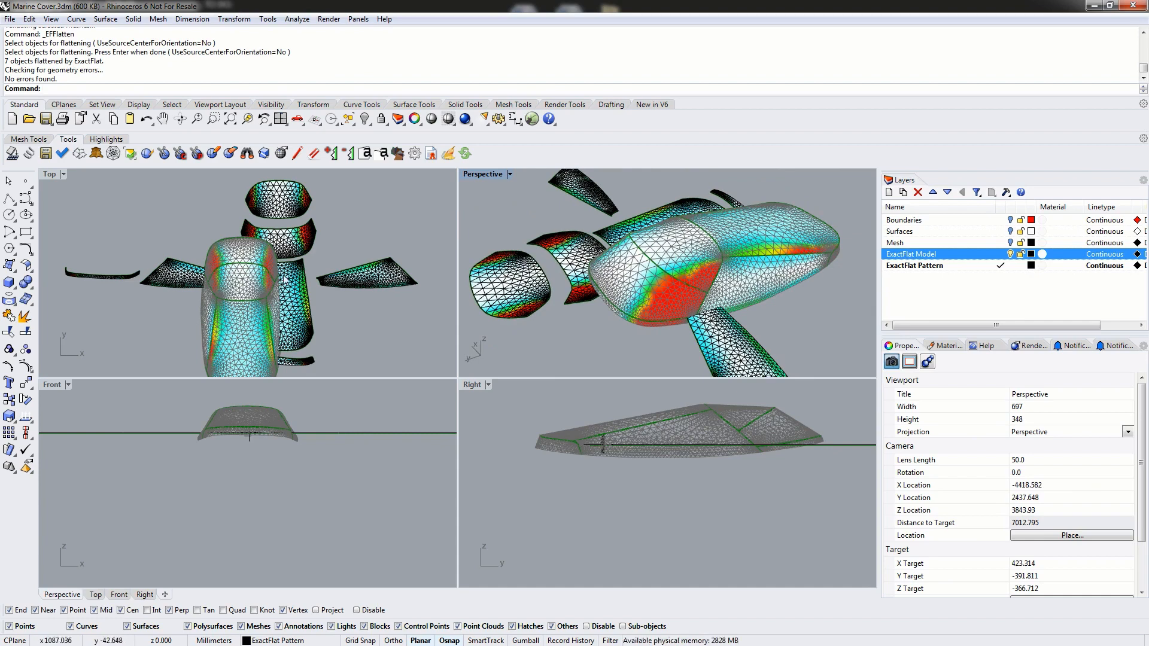
{"action": "right_click_drag", "start_coordinate": [627, 277], "coordinate": [663, 252]}
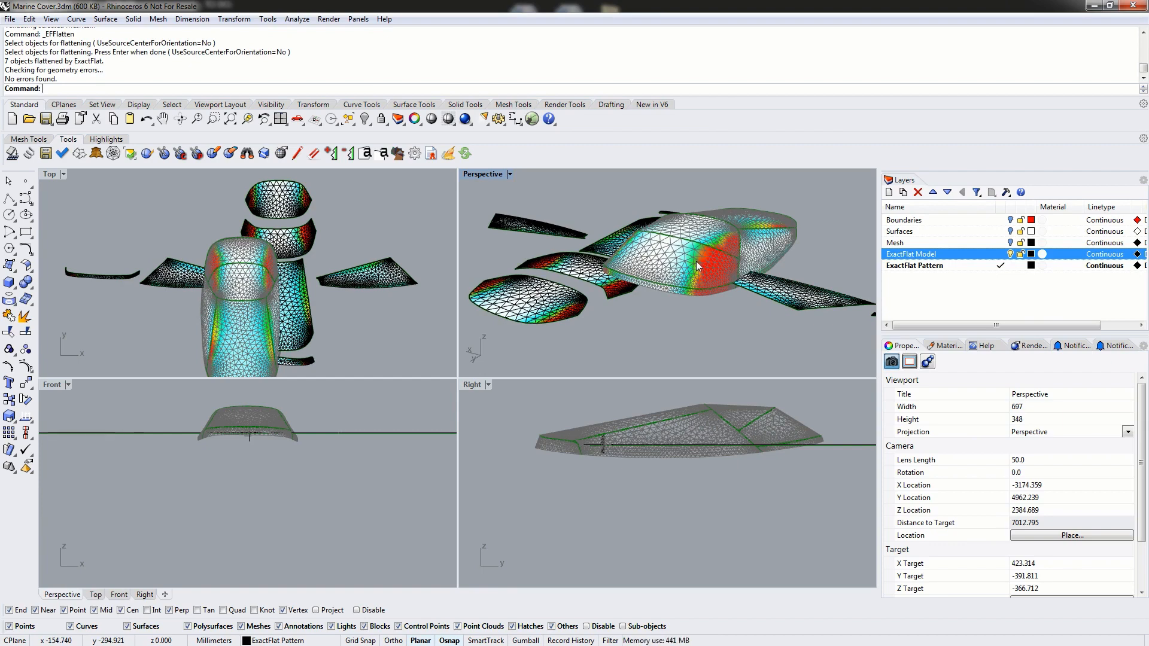
Step: Hide the ExactFlat Model layer and examine the flattened pieces up close in a maximized Top view, including the narrow strip's end
{"action": "left_click", "coordinate": [1011, 254]}
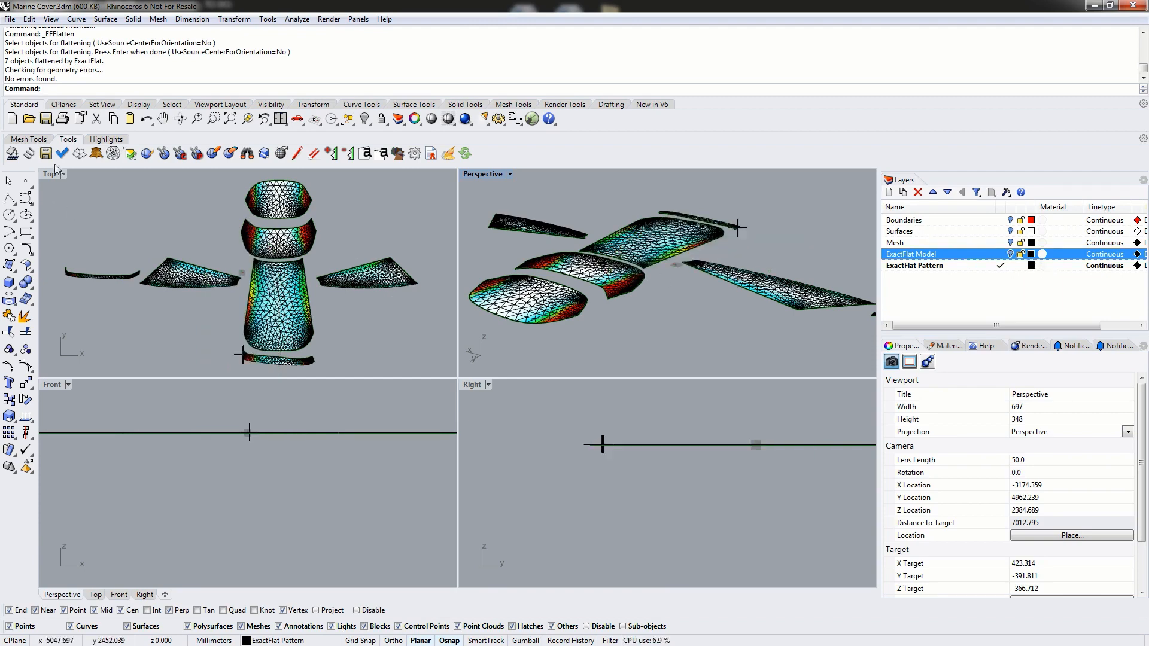
{"action": "double_click", "coordinate": [50, 174]}
{"action": "mouse_move", "coordinate": [413, 331]}
{"action": "right_mouse_down"}
{"action": "mouse_move", "coordinate": [442, 318]}
{"action": "mouse_move", "coordinate": [430, 330]}
{"action": "right_mouse_up"}
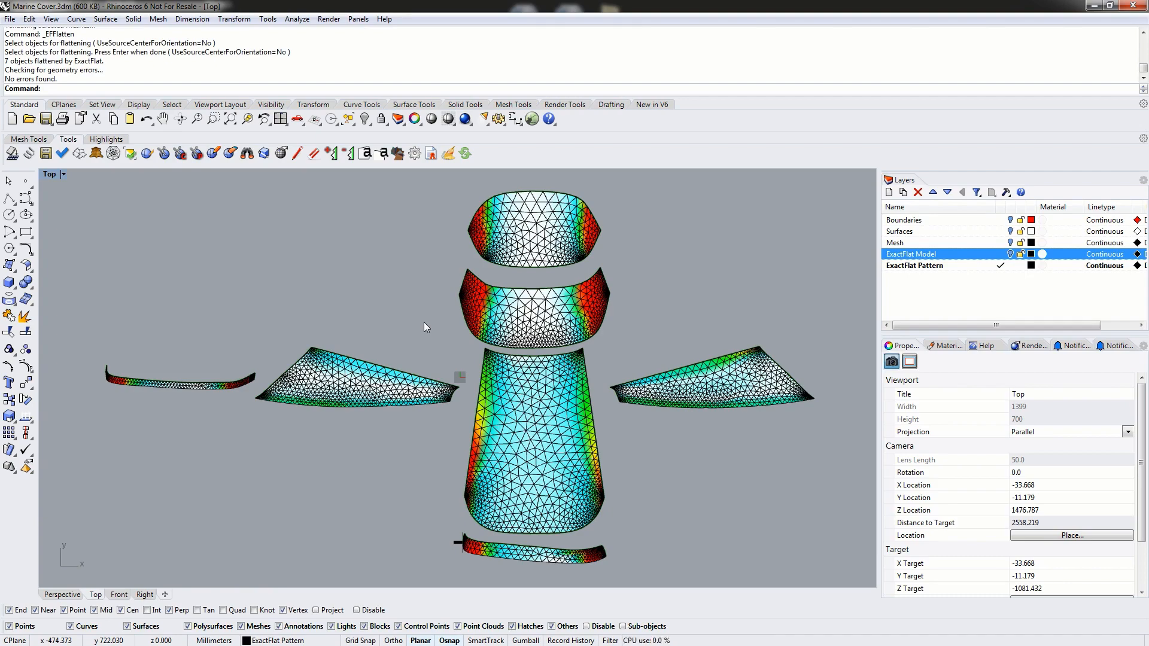
{"action": "scroll", "coordinate": [473, 540], "scroll_direction": "up", "scroll_amount": 3}
{"action": "scroll", "coordinate": [473, 540], "scroll_direction": "up", "scroll_amount": 5}
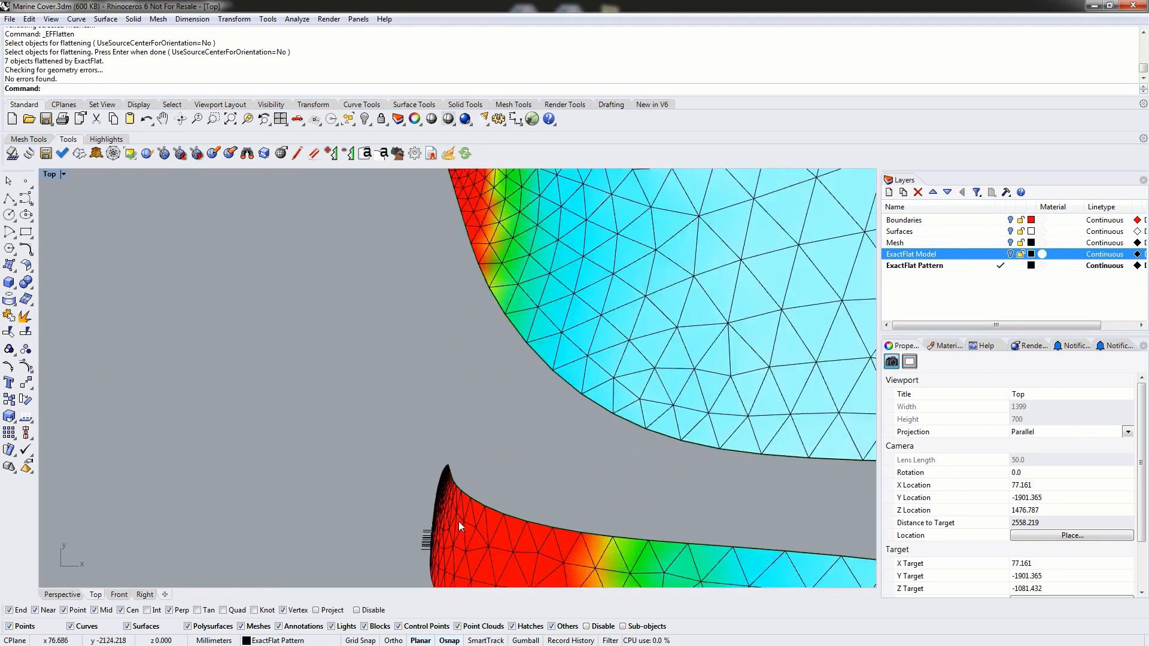
{"action": "right_click_drag", "start_coordinate": [412, 488], "coordinate": [510, 303]}
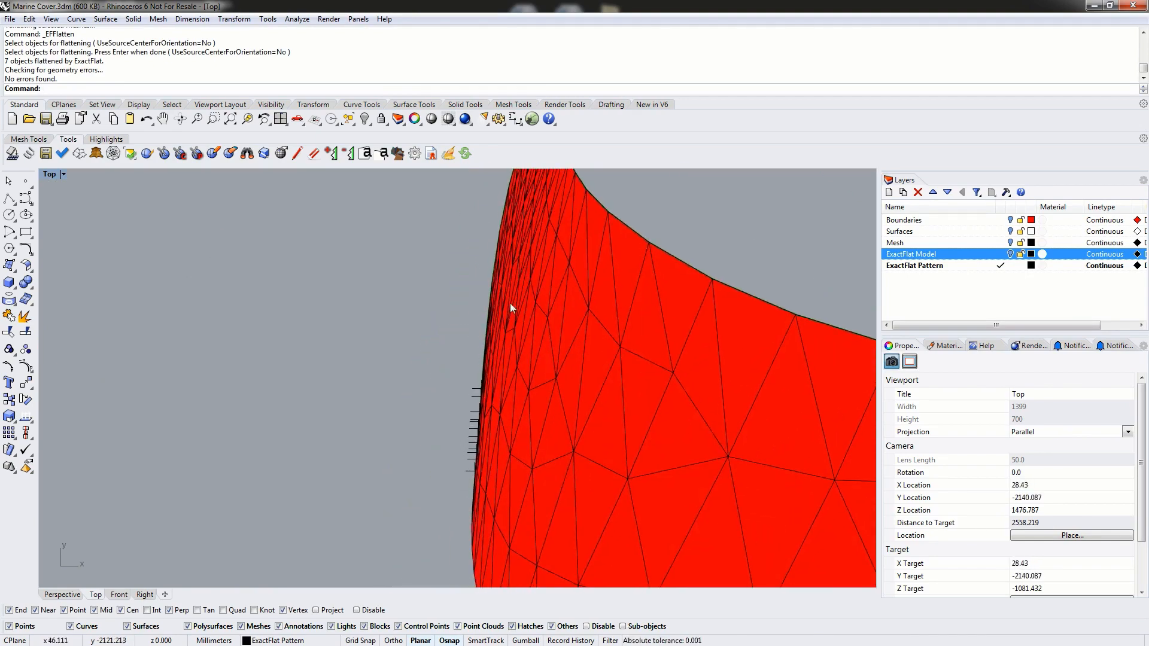
{"action": "scroll", "coordinate": [475, 302], "scroll_direction": "down", "scroll_amount": 5}
{"action": "scroll", "coordinate": [470, 317], "scroll_direction": "down", "scroll_amount": 8}
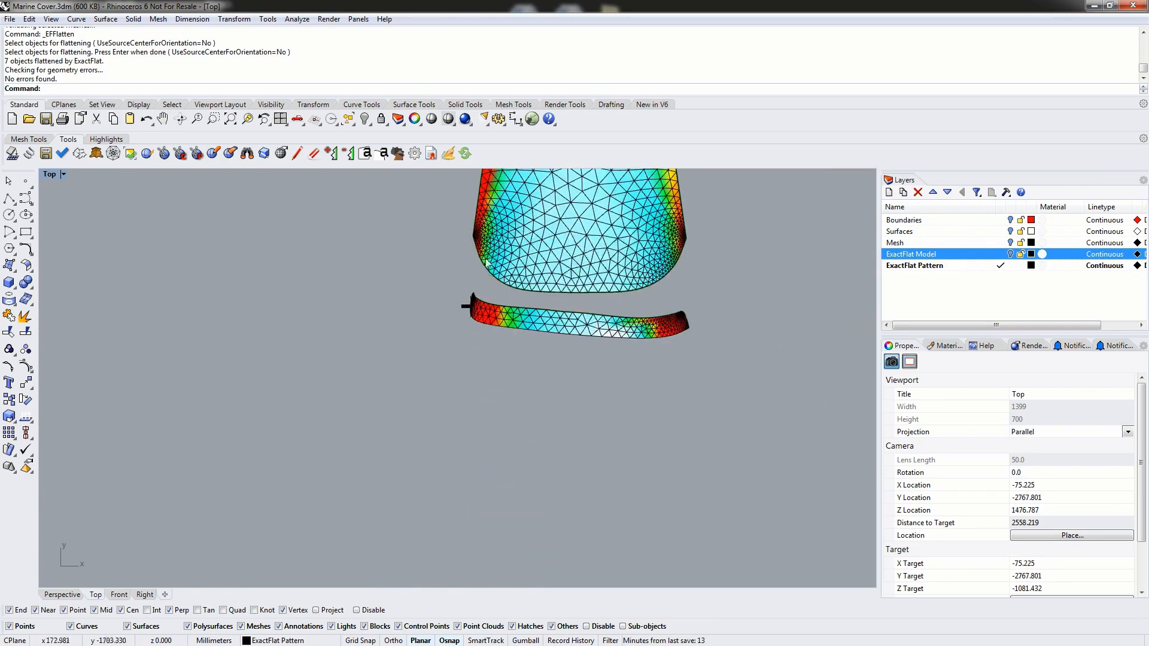
{"action": "mouse_move", "coordinate": [471, 333]}
{"action": "right_mouse_down"}
{"action": "mouse_move", "coordinate": [482, 346]}
{"action": "mouse_move", "coordinate": [471, 348]}
{"action": "right_mouse_up"}
{"action": "scroll", "coordinate": [468, 351], "scroll_direction": "up", "scroll_amount": 6}
{"action": "scroll", "coordinate": [462, 340], "scroll_direction": "down", "scroll_amount": 4}
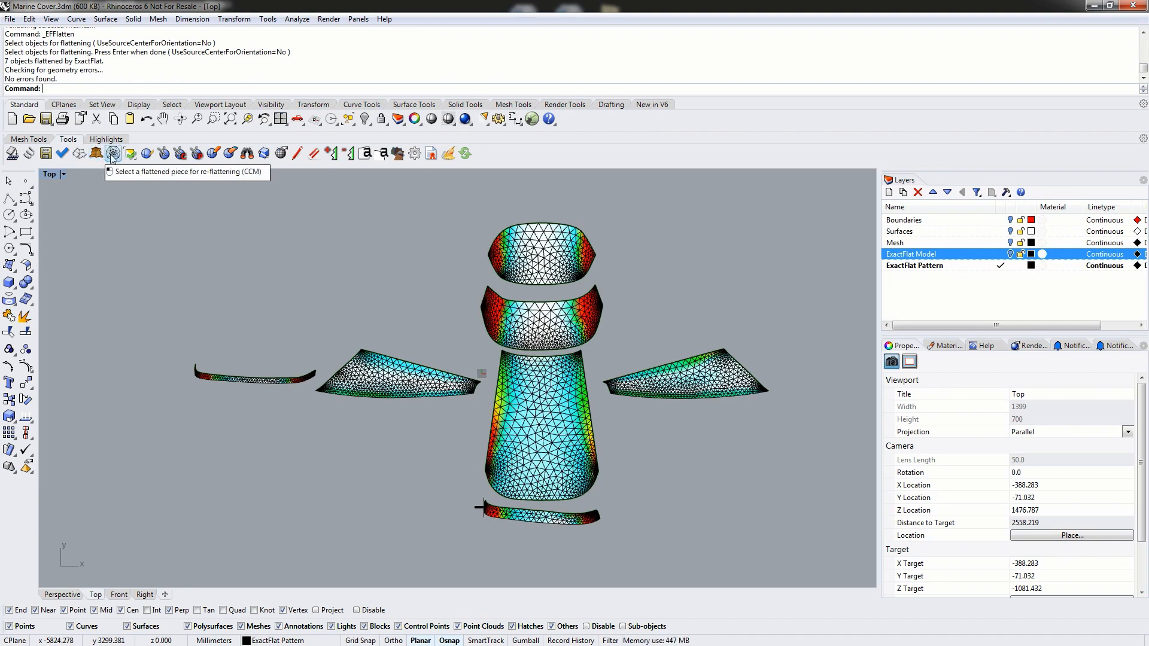
Step: Re-flatten the uppermost pattern piece with the fracture method, repeating it several times on the same piece
{"action": "left_click", "coordinate": [79, 153]}
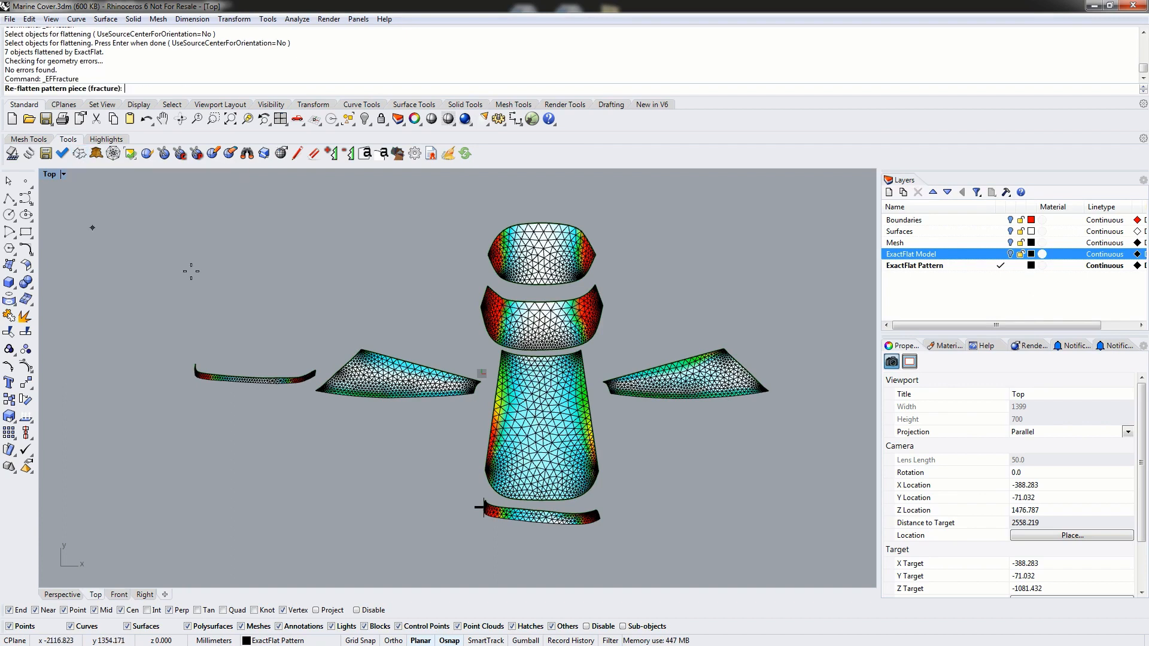
{"action": "left_click", "coordinate": [540, 255]}
{"action": "left_click", "coordinate": [523, 254]}
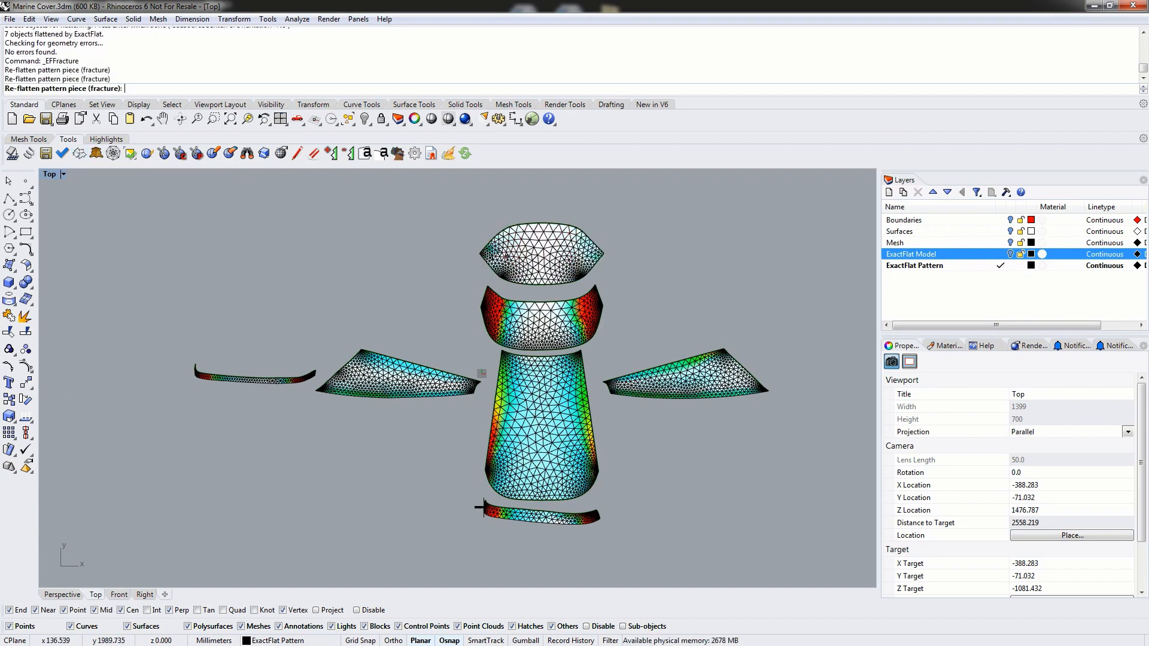
{"action": "left_click", "coordinate": [525, 257]}
{"action": "left_click", "coordinate": [528, 260]}
{"action": "left_click", "coordinate": [530, 261]}
{"action": "left_click", "coordinate": [544, 264]}
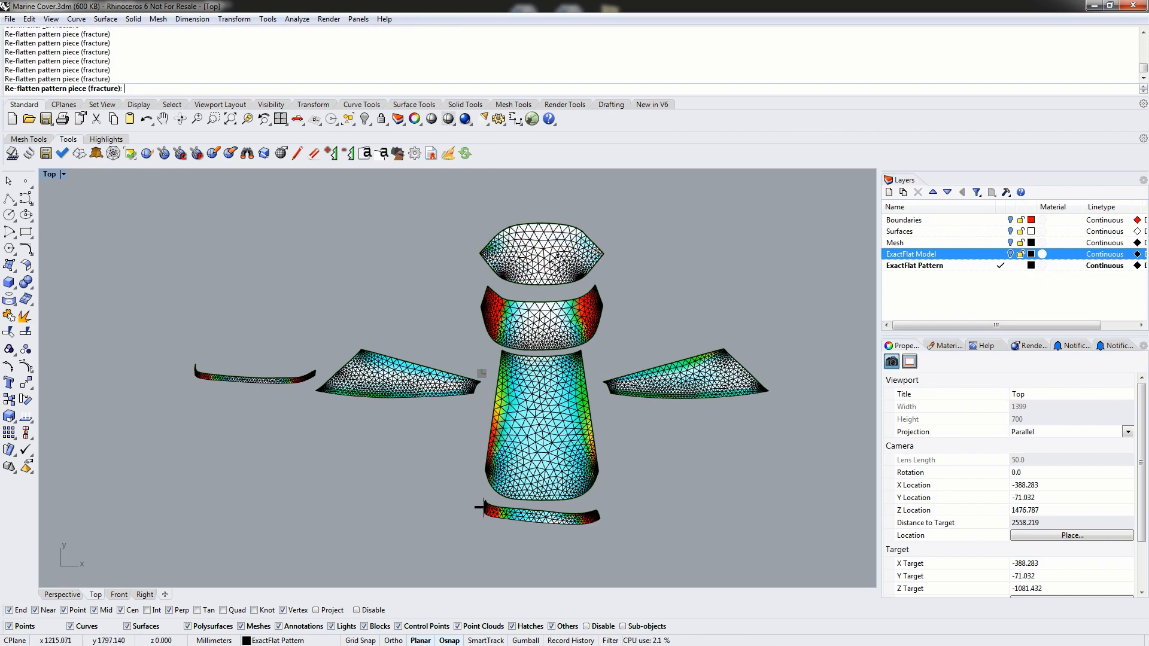
{"action": "left_click", "coordinate": [545, 254]}
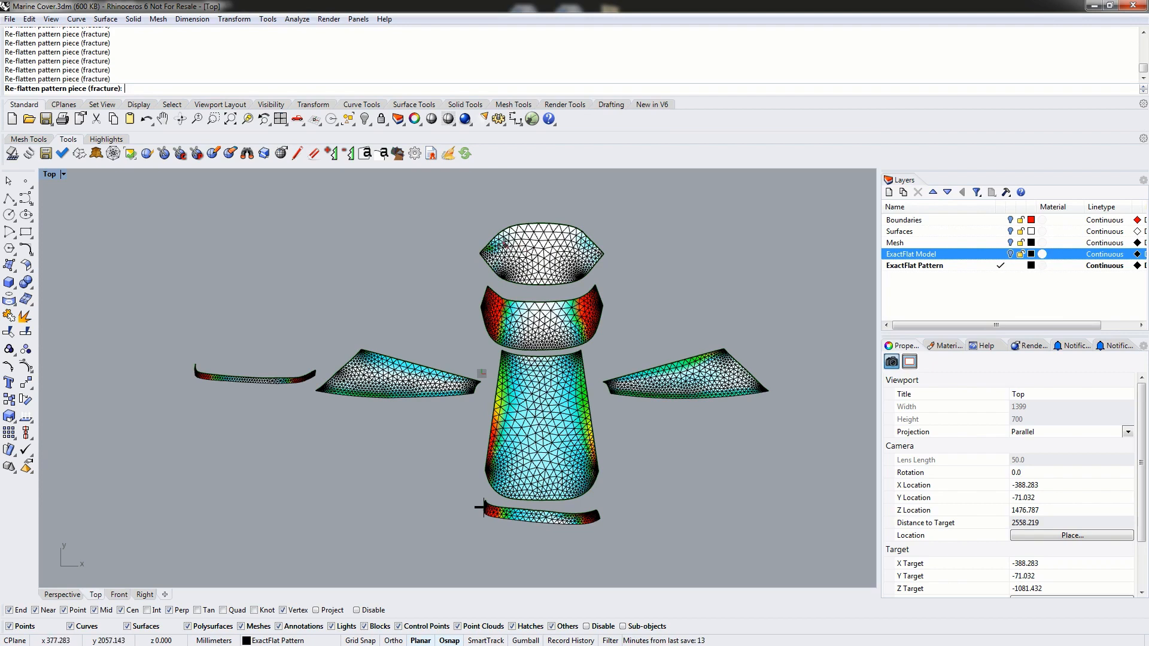
{"action": "left_click", "coordinate": [519, 243]}
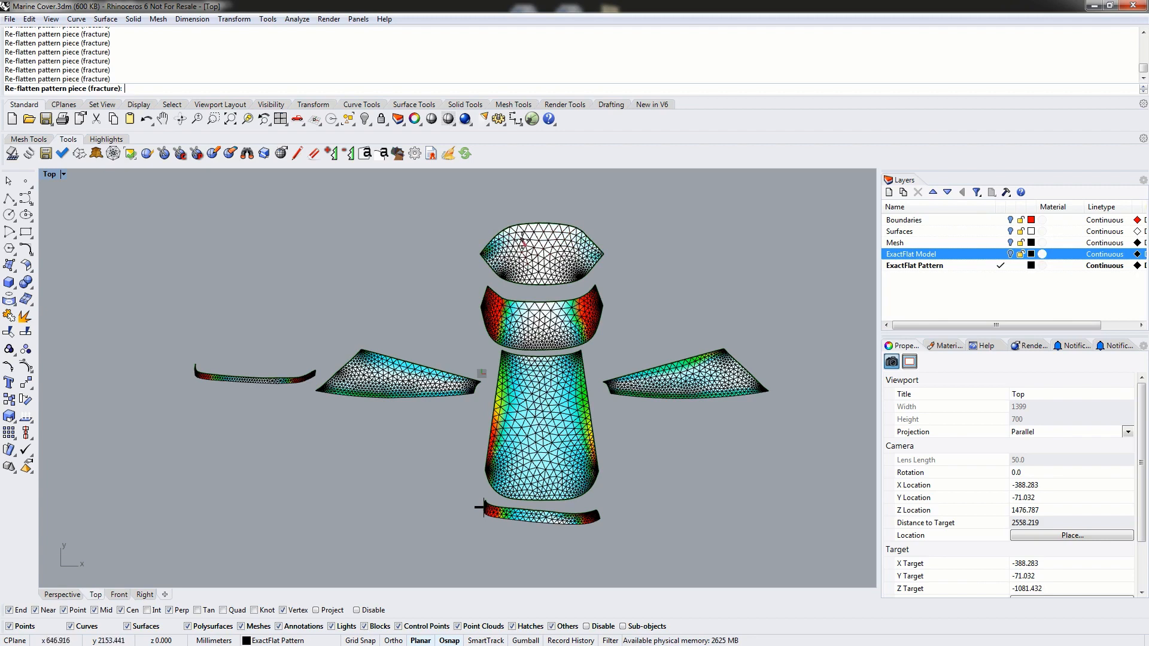
Step: Re-flatten the curved second piece and the large centre piece with the fracture method
{"action": "left_click", "coordinate": [541, 327]}
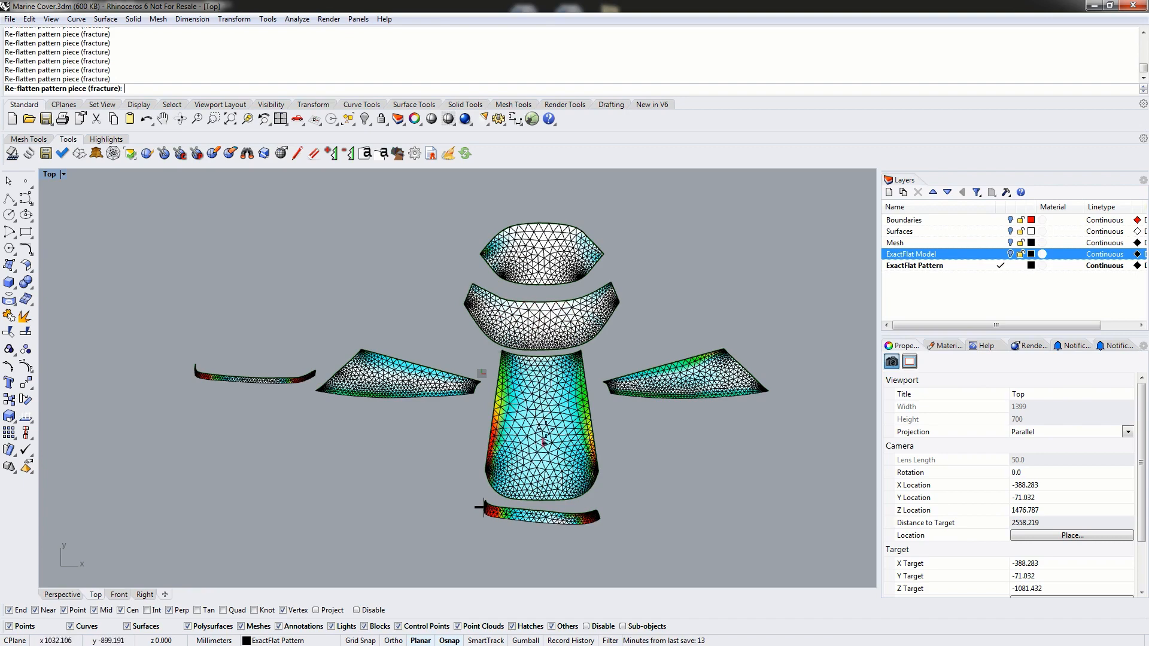
{"action": "left_click", "coordinate": [545, 440]}
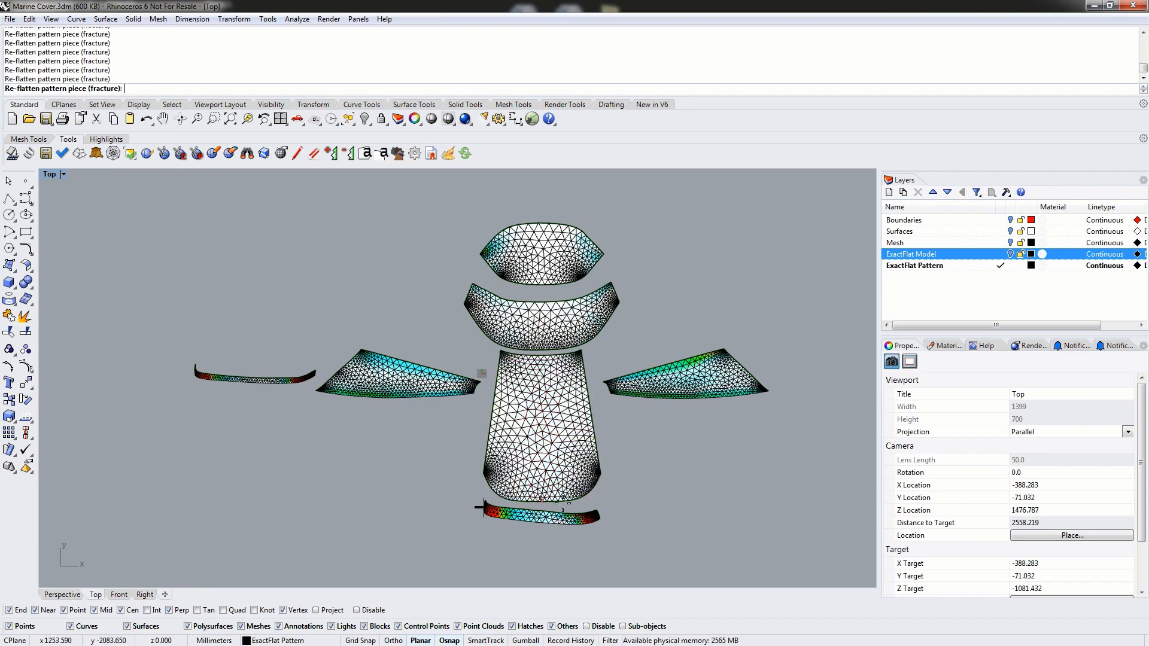
{"action": "scroll", "coordinate": [579, 457], "scroll_direction": "up", "scroll_amount": 2}
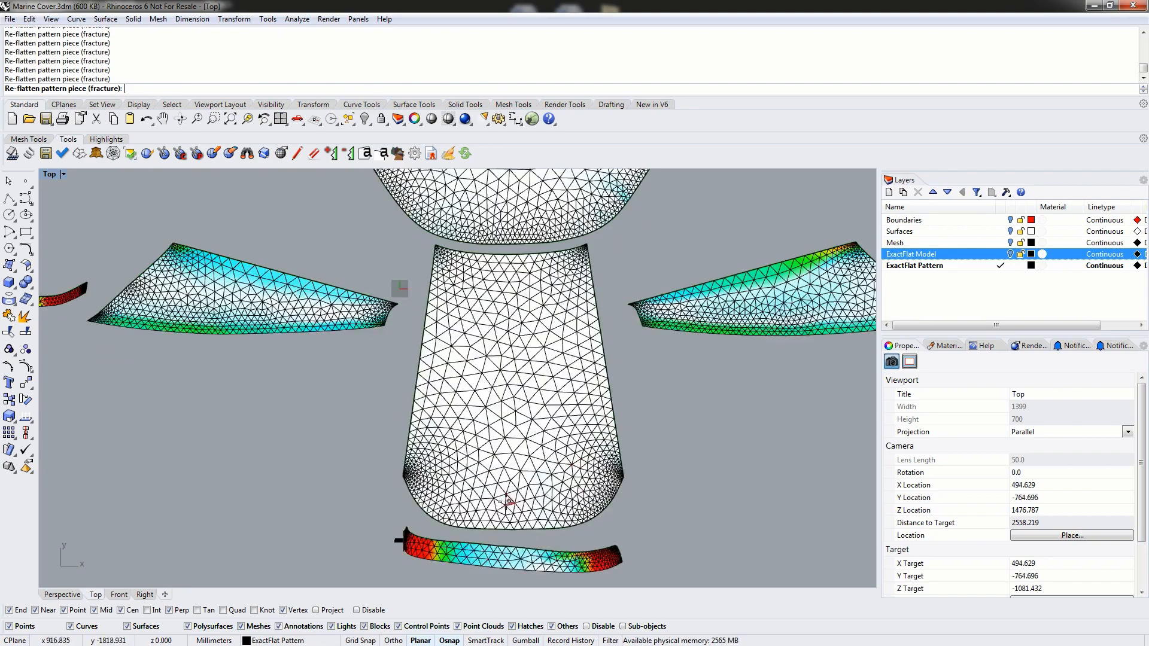
{"action": "scroll", "coordinate": [542, 489], "scroll_direction": "up", "scroll_amount": 3}
{"action": "scroll", "coordinate": [503, 290], "scroll_direction": "down", "scroll_amount": 2}
{"action": "scroll", "coordinate": [502, 359], "scroll_direction": "down", "scroll_amount": 2}
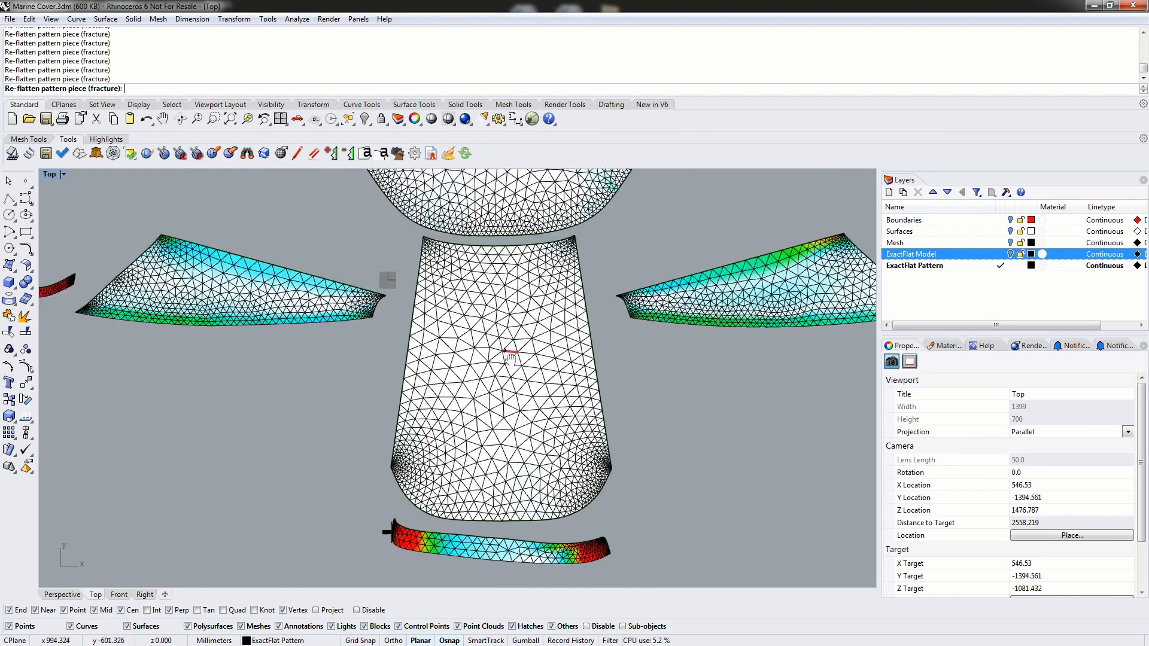
Step: Re-flatten the narrow strip below the centre piece with the fracture method, repeating it on that strip
{"action": "left_click", "coordinate": [512, 488]}
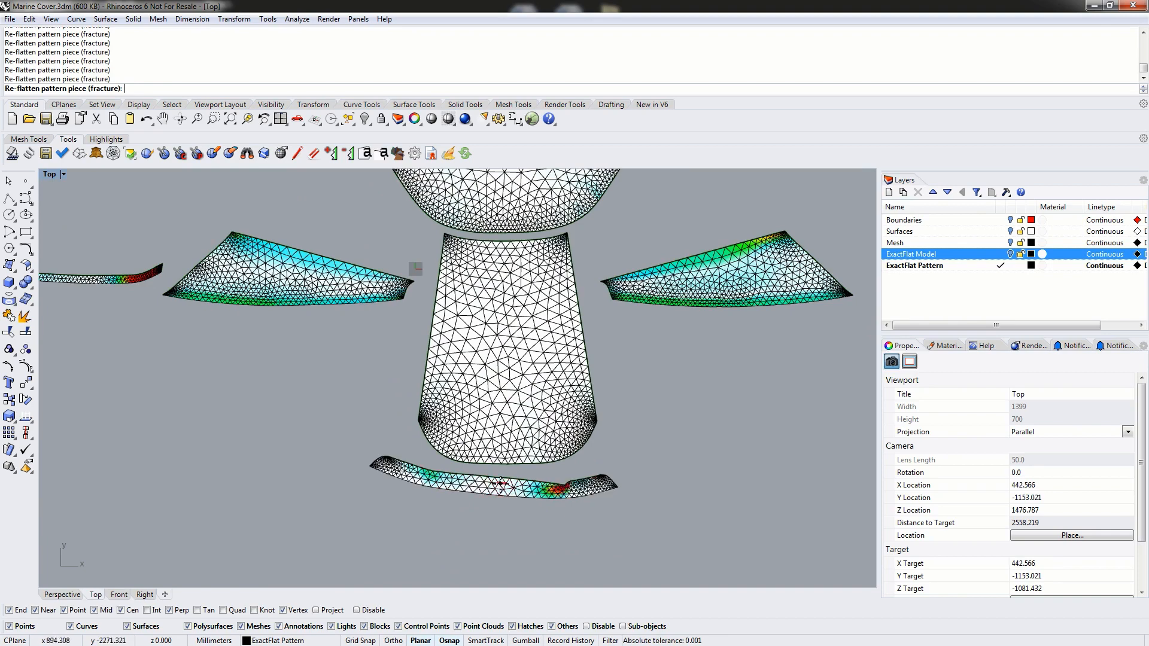
{"action": "right_click_drag", "start_coordinate": [542, 386], "coordinate": [462, 428]}
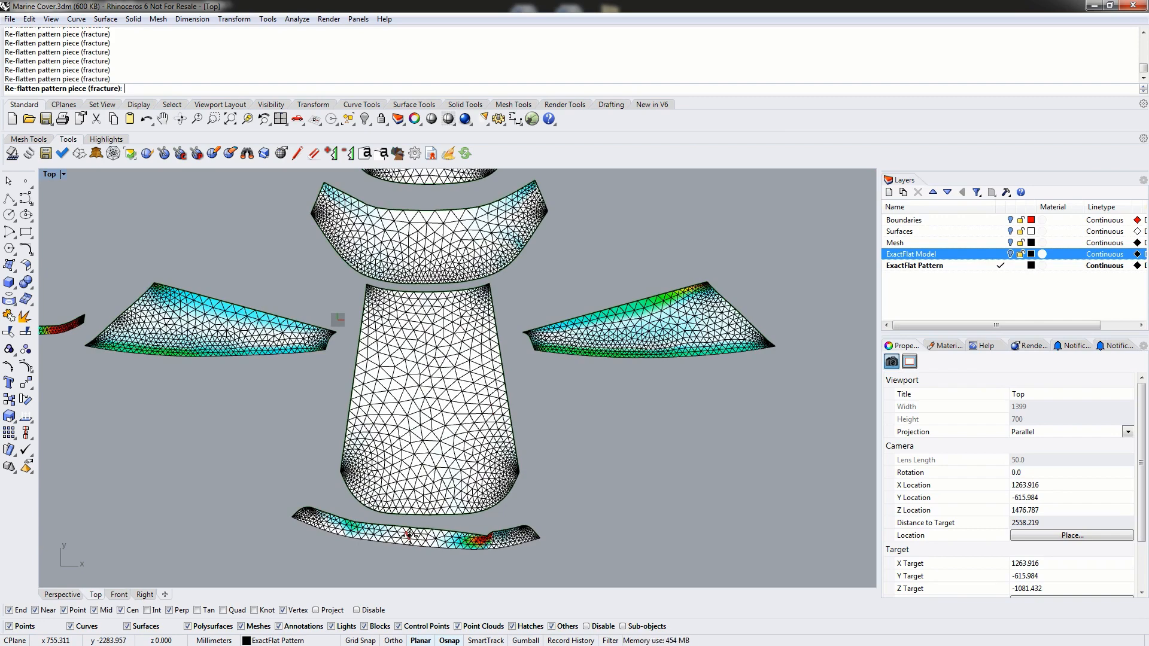
{"action": "left_click", "coordinate": [440, 538]}
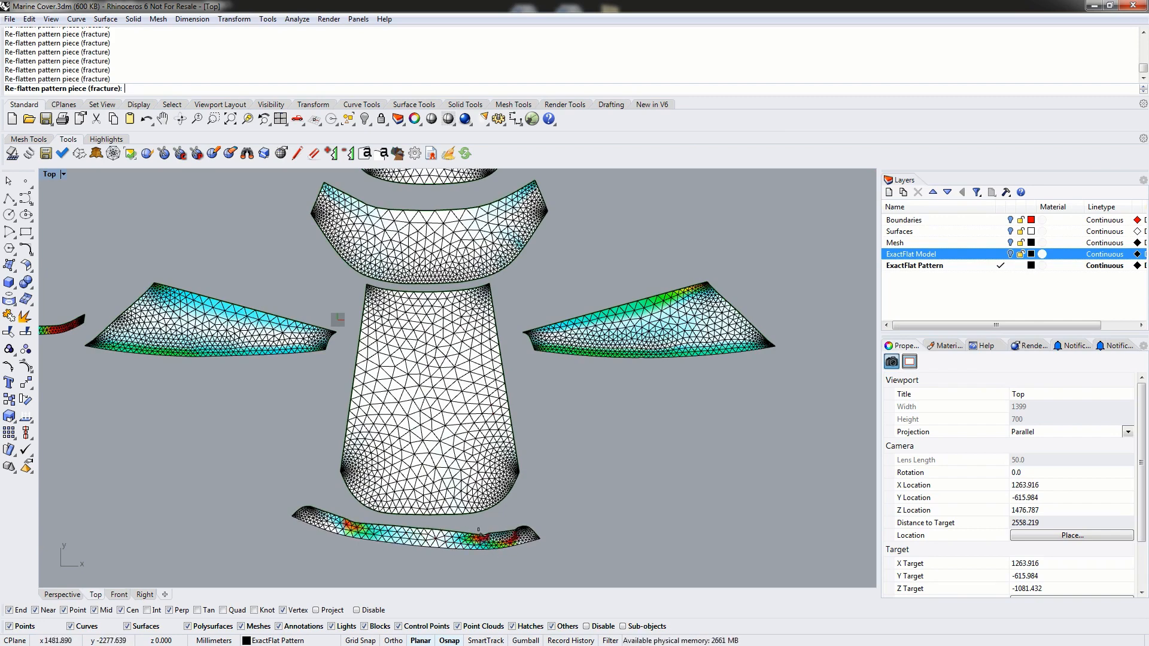
{"action": "left_click", "coordinate": [414, 535]}
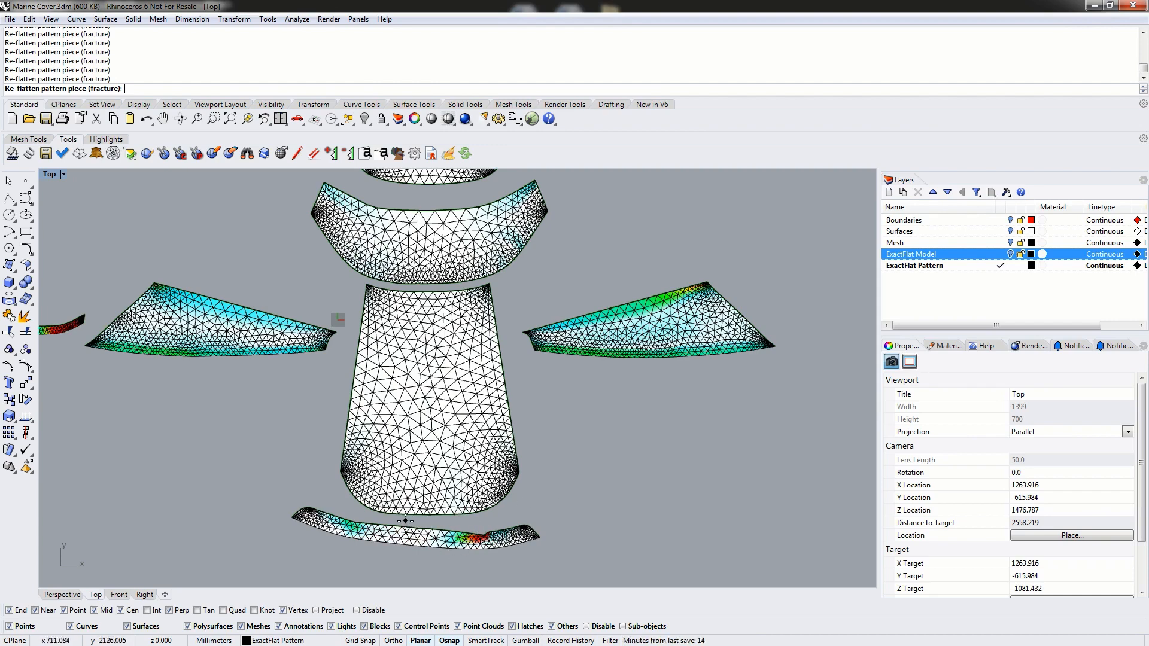
Step: Re-flatten both wing-shaped side panels and the outlying narrow strip beside them with the fracture method, and end the command
{"action": "scroll", "coordinate": [417, 520], "scroll_direction": "down", "scroll_amount": 4}
{"action": "right_click_drag", "start_coordinate": [381, 444], "coordinate": [449, 429]}
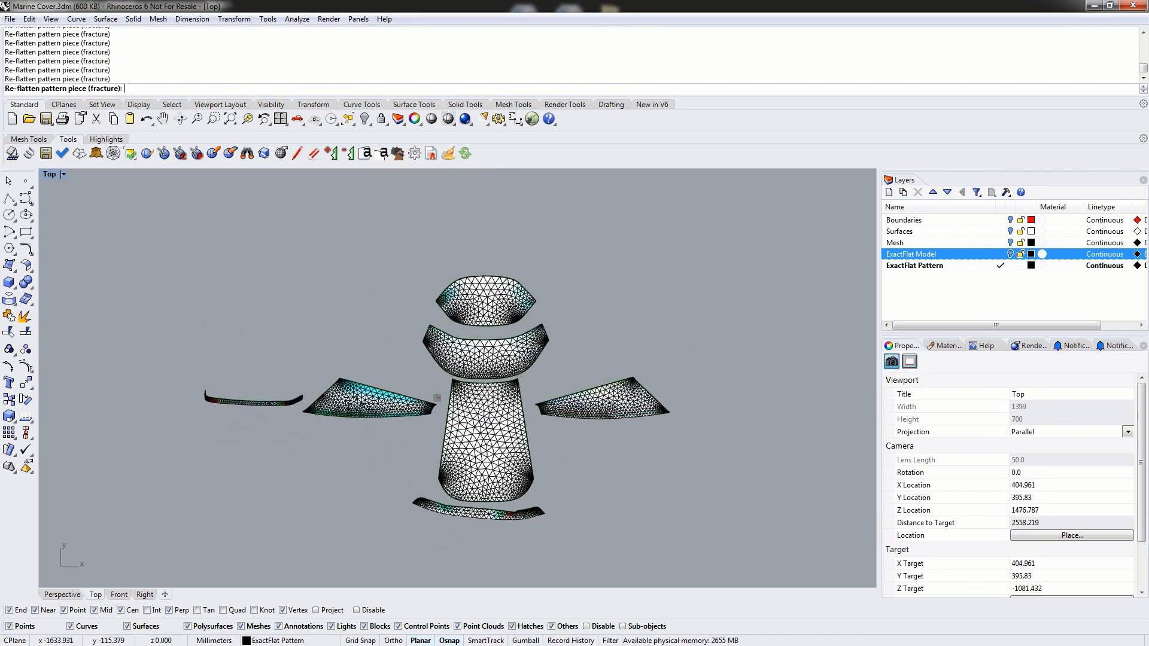
{"action": "left_click", "coordinate": [366, 398]}
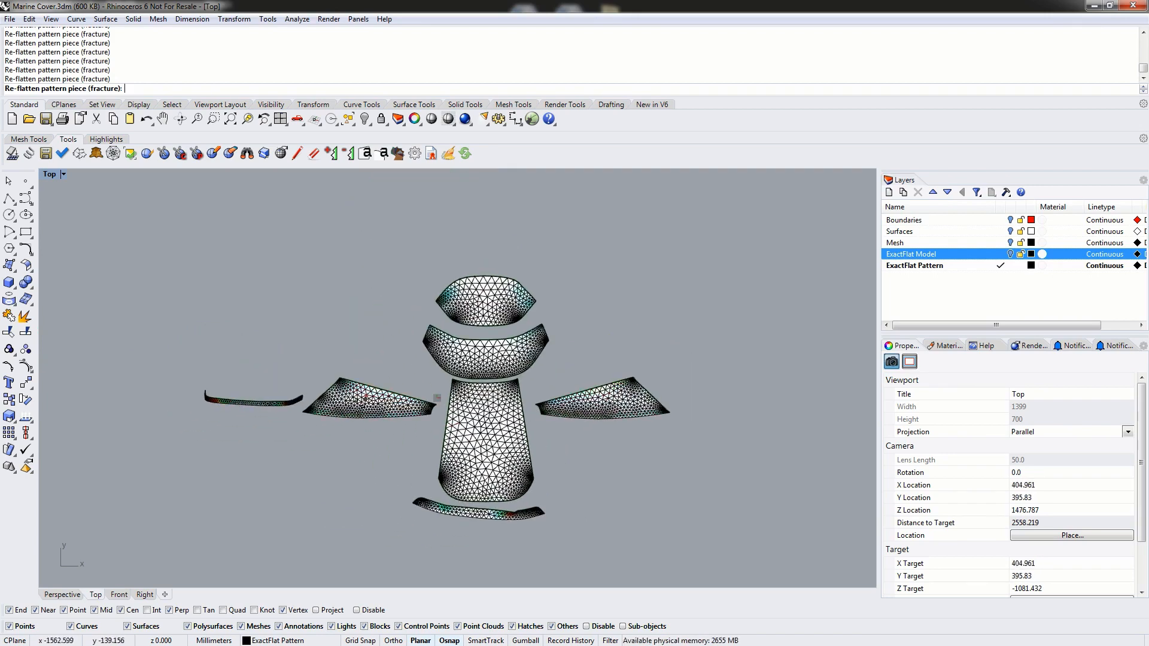
{"action": "left_click", "coordinate": [256, 401]}
{"action": "scroll", "coordinate": [231, 411], "scroll_direction": "up", "scroll_amount": 3}
{"action": "right_click", "coordinate": [230, 412]}
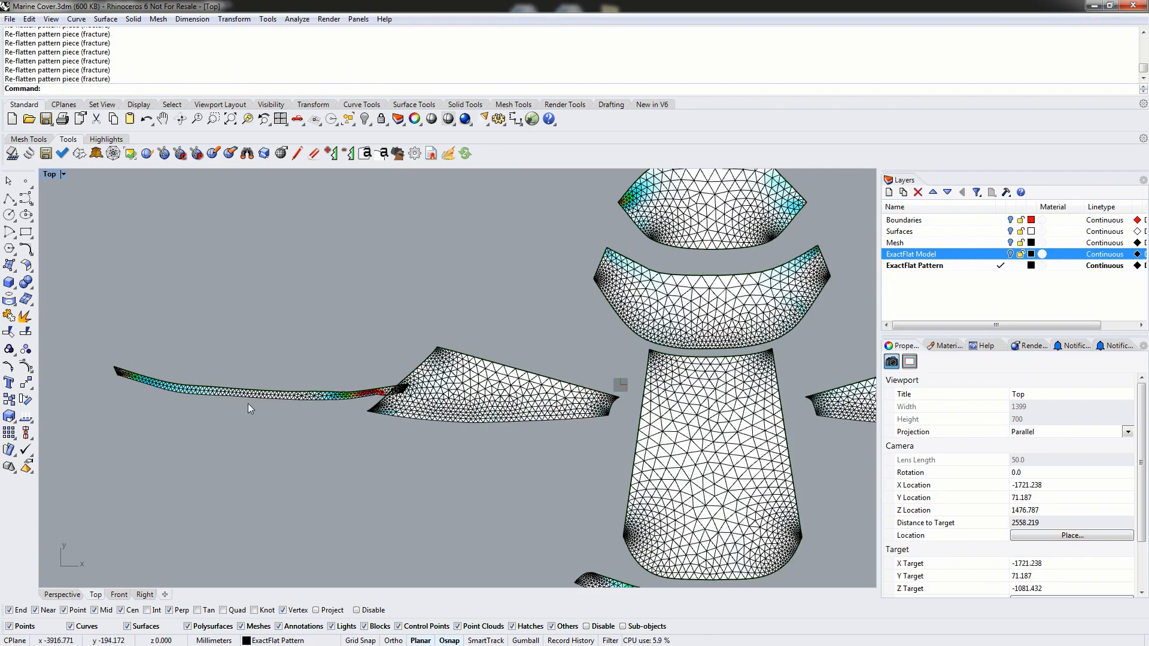
Step: Move the outlying narrow strip down so it lies clear of the neighbouring side panel
{"action": "left_click_drag", "start_coordinate": [248, 404], "coordinate": [289, 499]}
{"action": "left_click", "coordinate": [289, 386]}
{"action": "scroll", "coordinate": [289, 418], "scroll_direction": "up", "scroll_amount": 5}
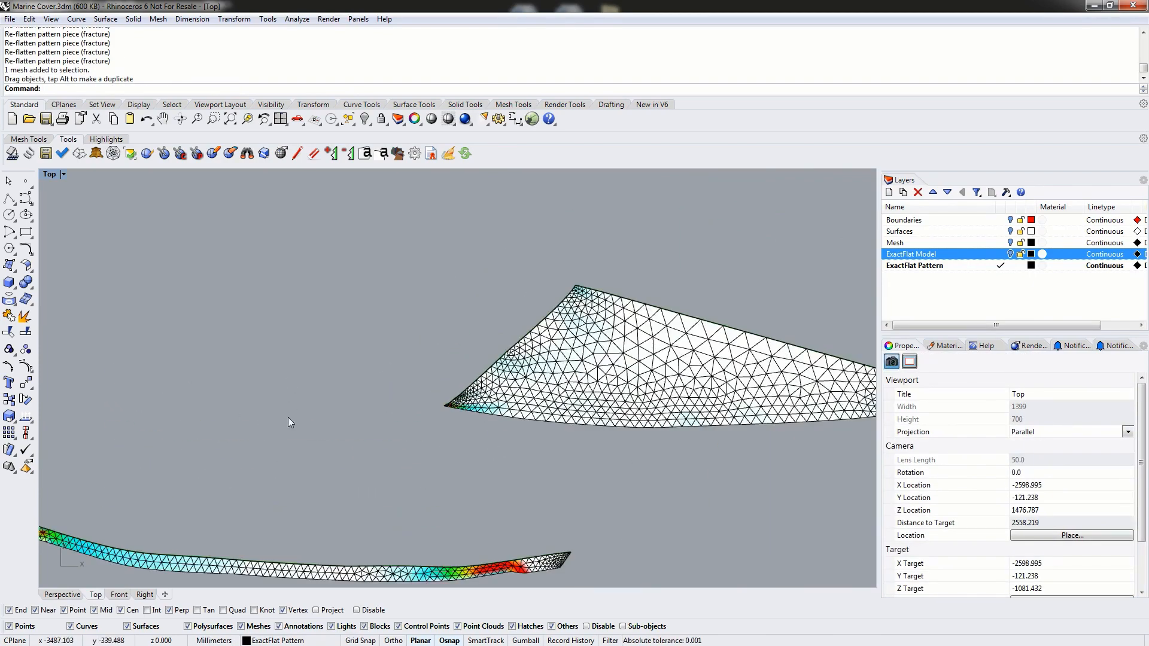
{"action": "scroll", "coordinate": [288, 418], "scroll_direction": "down", "scroll_amount": 6}
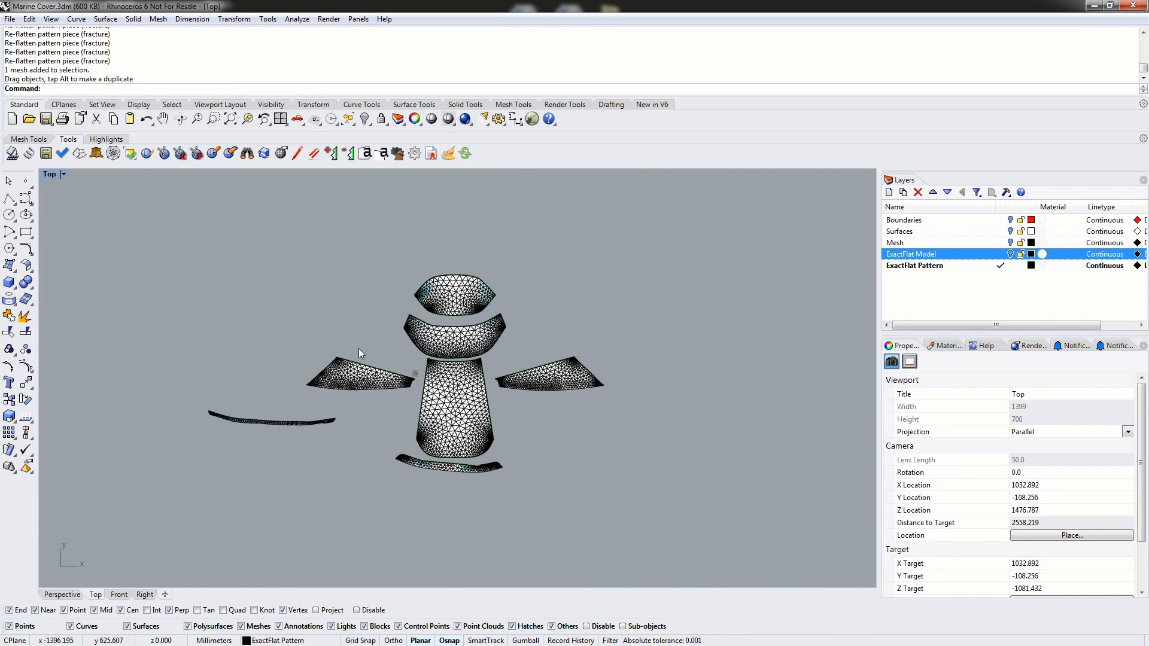
{"action": "scroll", "coordinate": [361, 356], "scroll_direction": "up", "scroll_amount": 2}
{"action": "right_click_drag", "start_coordinate": [345, 363], "coordinate": [446, 350]}
{"action": "scroll", "coordinate": [393, 360], "scroll_direction": "up", "scroll_amount": 2}
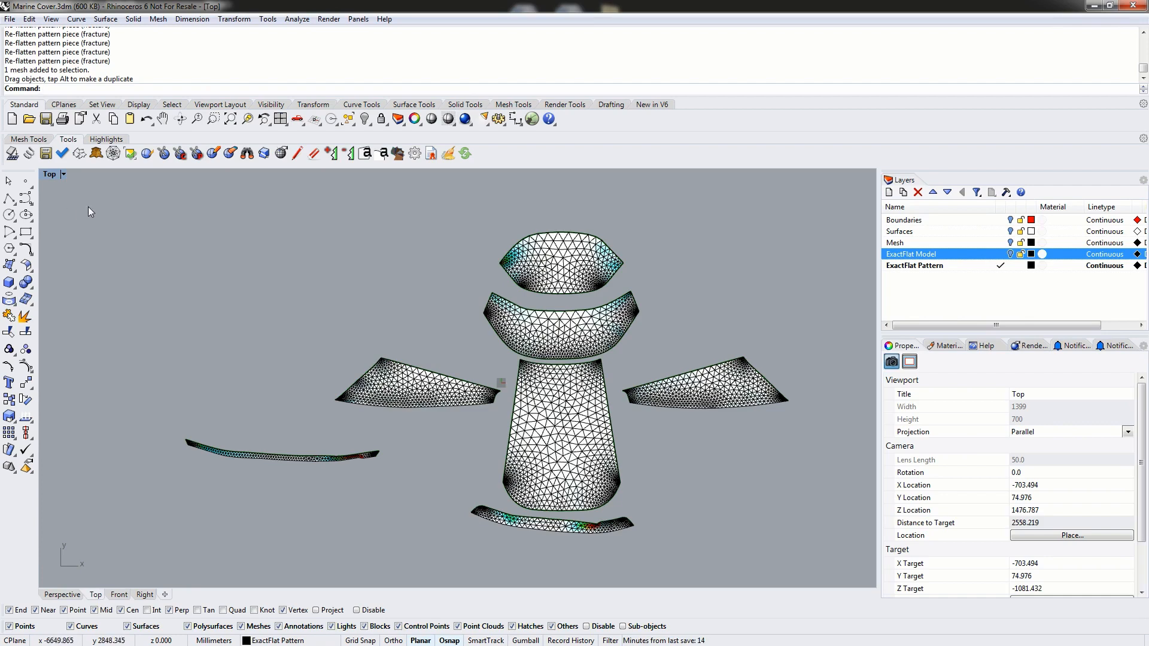
Step: Start an ExactFlat Spring batch with all seven pattern pieces and bring up the Spring Settings
{"action": "left_click", "coordinate": [29, 153]}
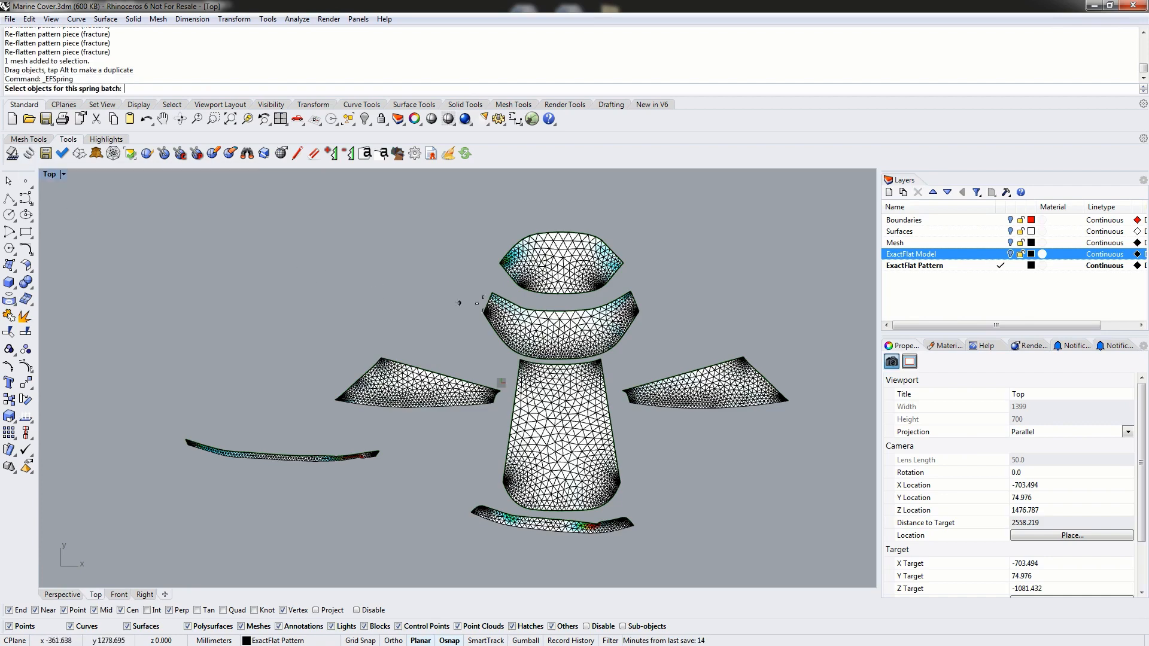
{"action": "left_click", "coordinate": [556, 261]}
{"action": "left_click", "coordinate": [560, 332]}
{"action": "left_click", "coordinate": [431, 388]}
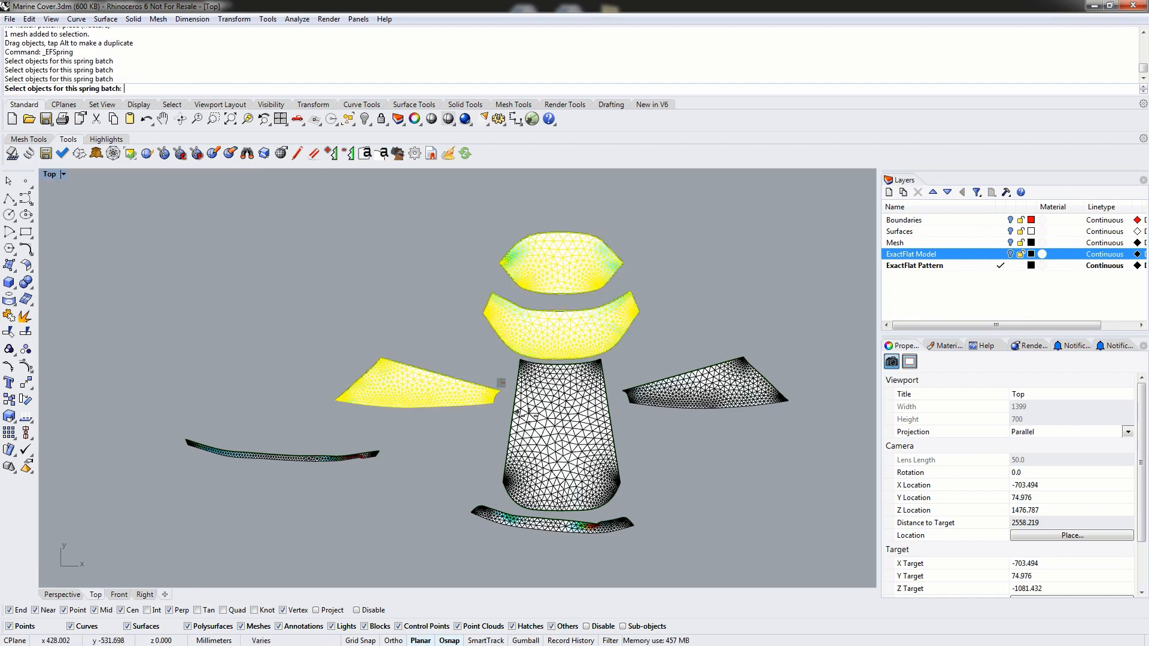
{"action": "left_click", "coordinate": [563, 434]}
{"action": "left_click", "coordinate": [664, 393]}
{"action": "left_click", "coordinate": [554, 521]}
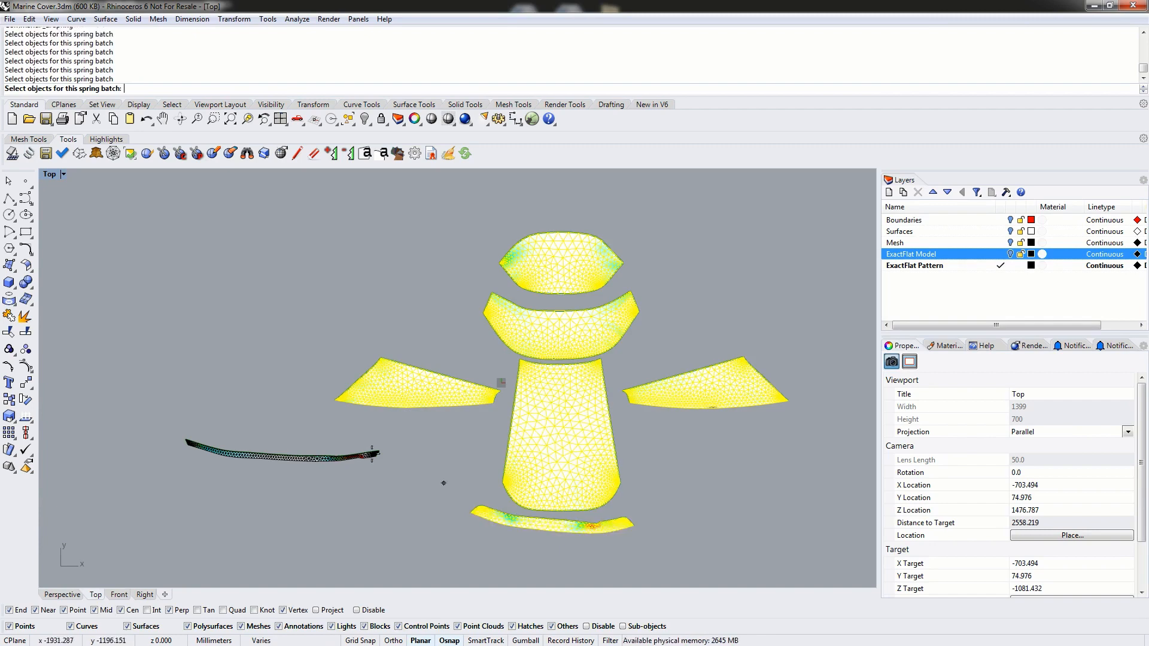
{"action": "left_click", "coordinate": [276, 457]}
{"action": "right_click_drag", "start_coordinate": [355, 454], "coordinate": [433, 484]}
{"action": "right_click", "coordinate": [434, 484]}
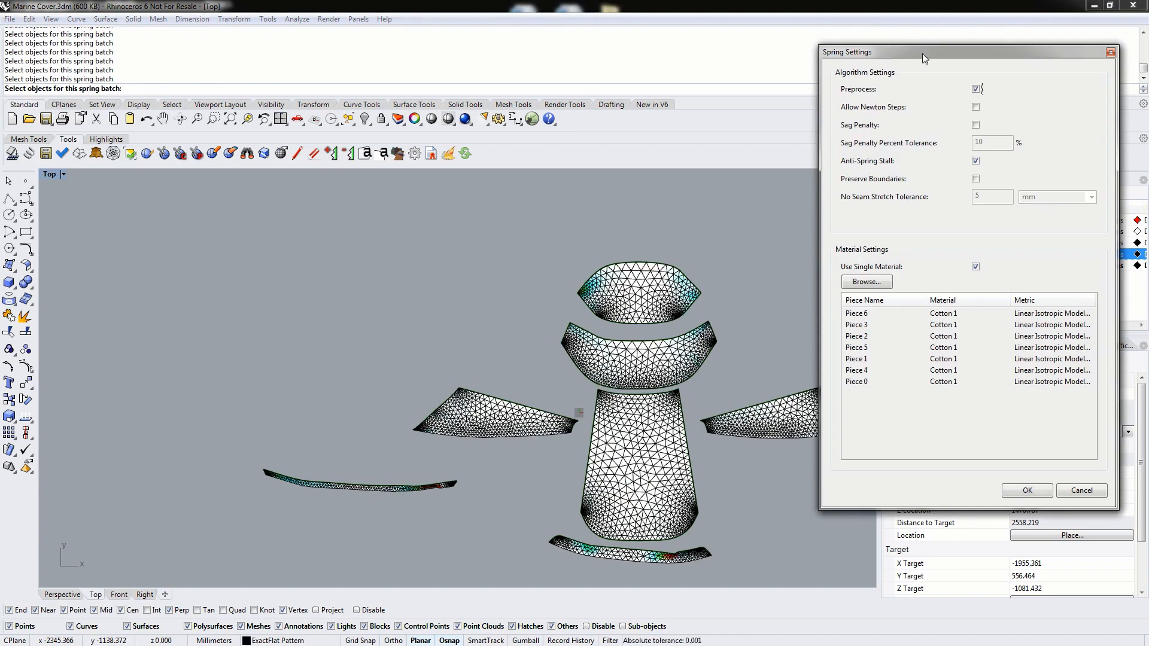
Step: Browse the Spring material library and accept Cotton 1 with the Linear Isotropic Model (fast) as the single material
{"action": "left_click_drag", "start_coordinate": [923, 55], "coordinate": [931, 32]}
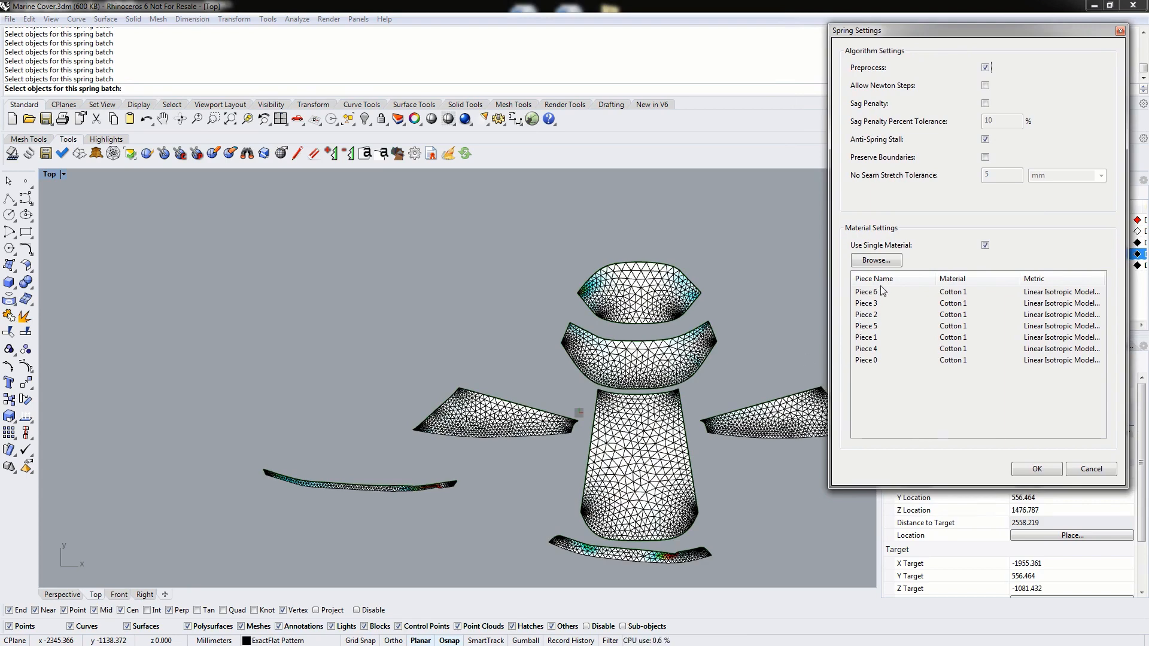
{"action": "left_click", "coordinate": [869, 262]}
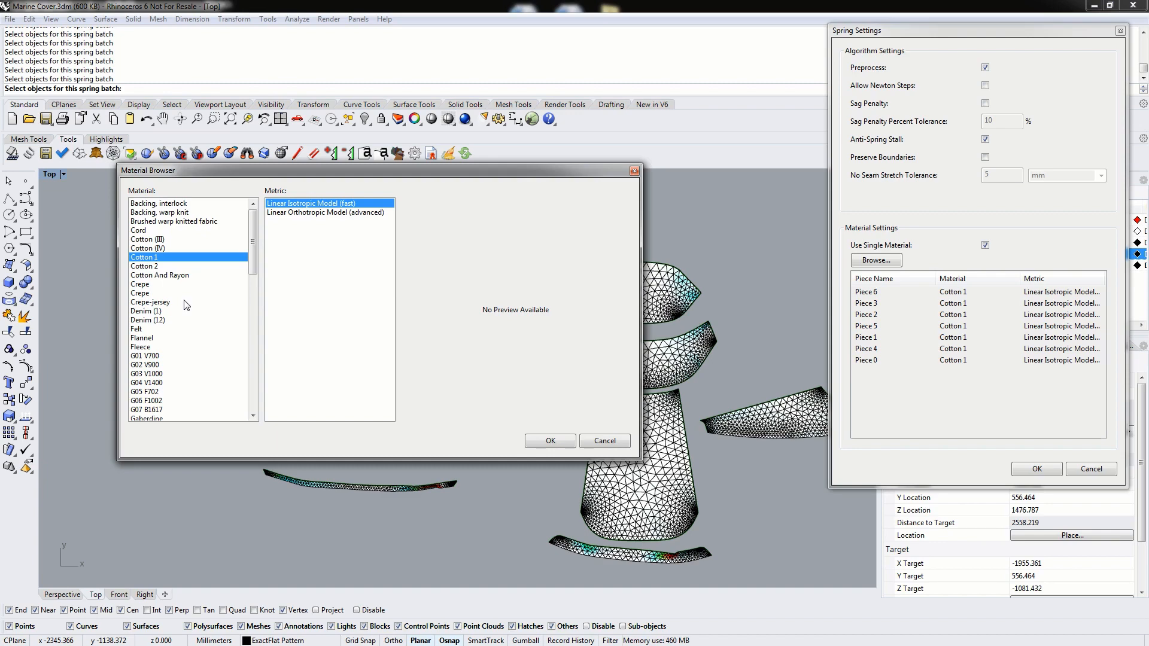
{"action": "left_click", "coordinate": [565, 445]}
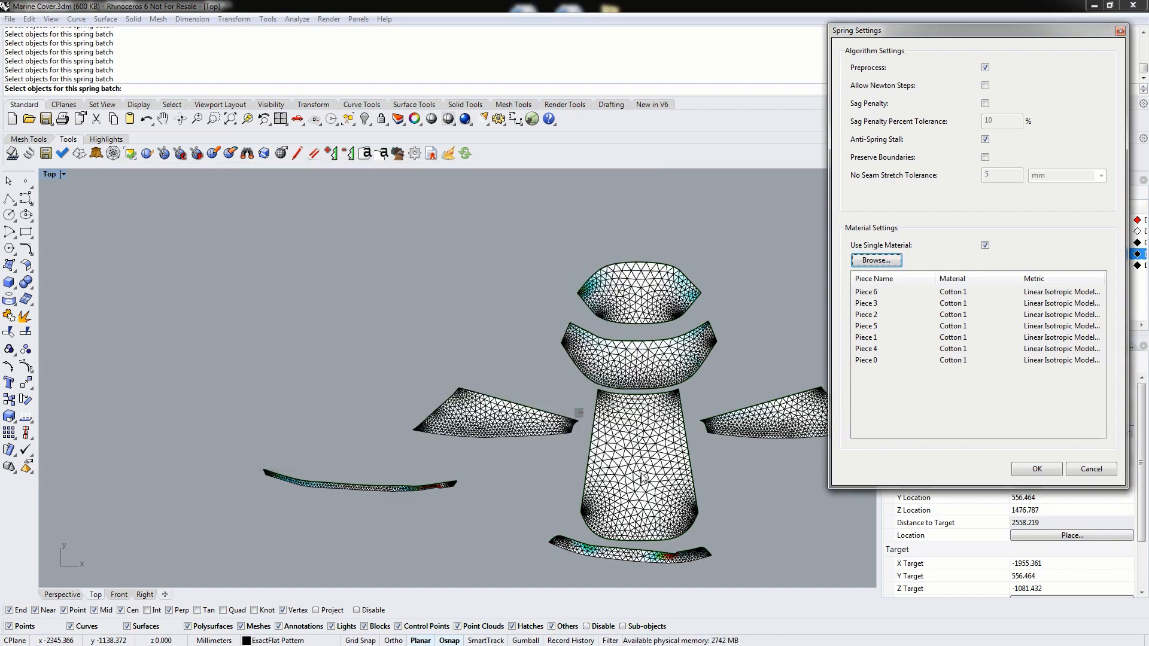
Step: Run the Spring relaxation on all seven pattern pieces, review the status of Piece 5 and accept the finished batch
{"action": "left_click", "coordinate": [1037, 470]}
{"action": "left_click_drag", "start_coordinate": [470, 110], "coordinate": [200, 6]}
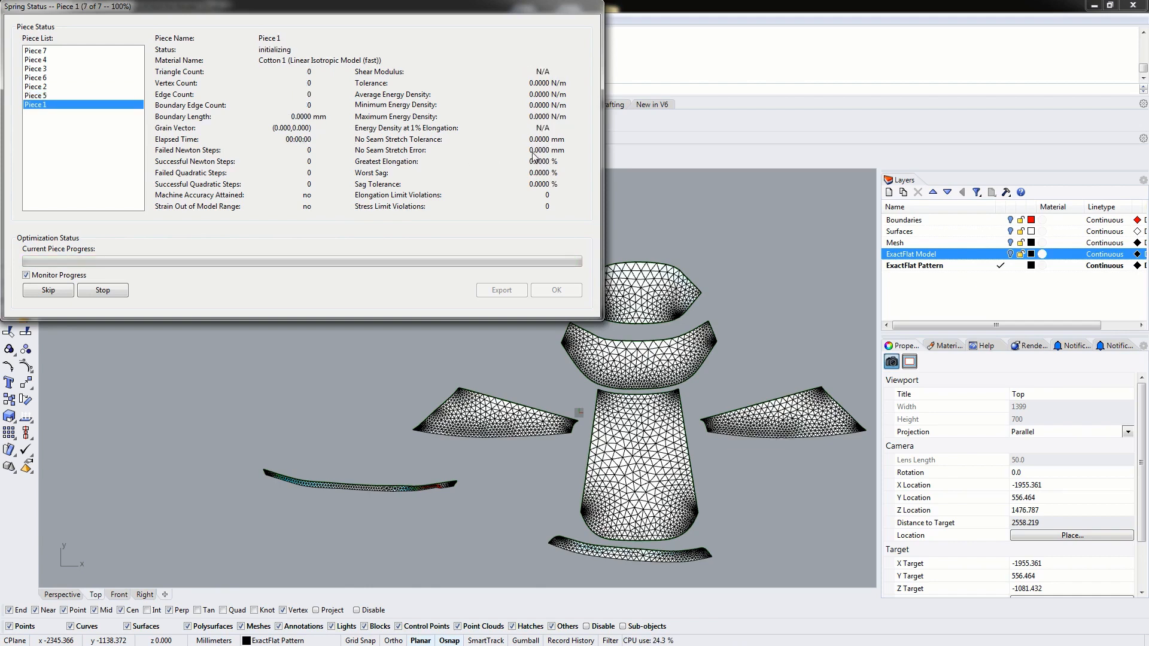
{"action": "left_click", "coordinate": [43, 97]}
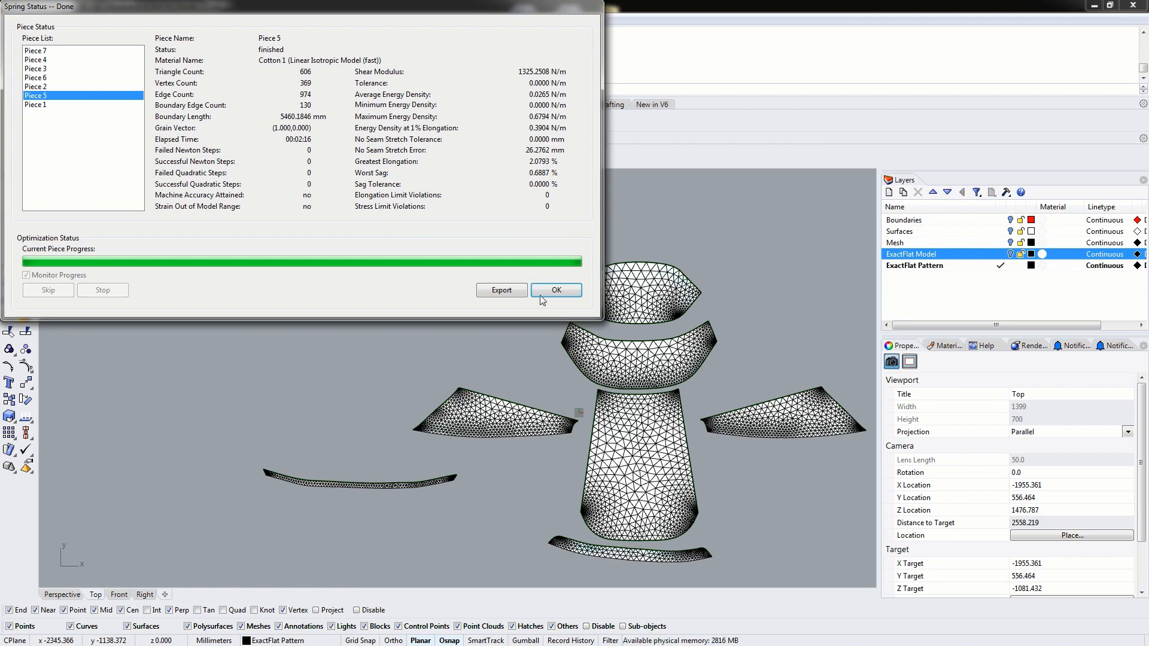
{"action": "left_click", "coordinate": [559, 290]}
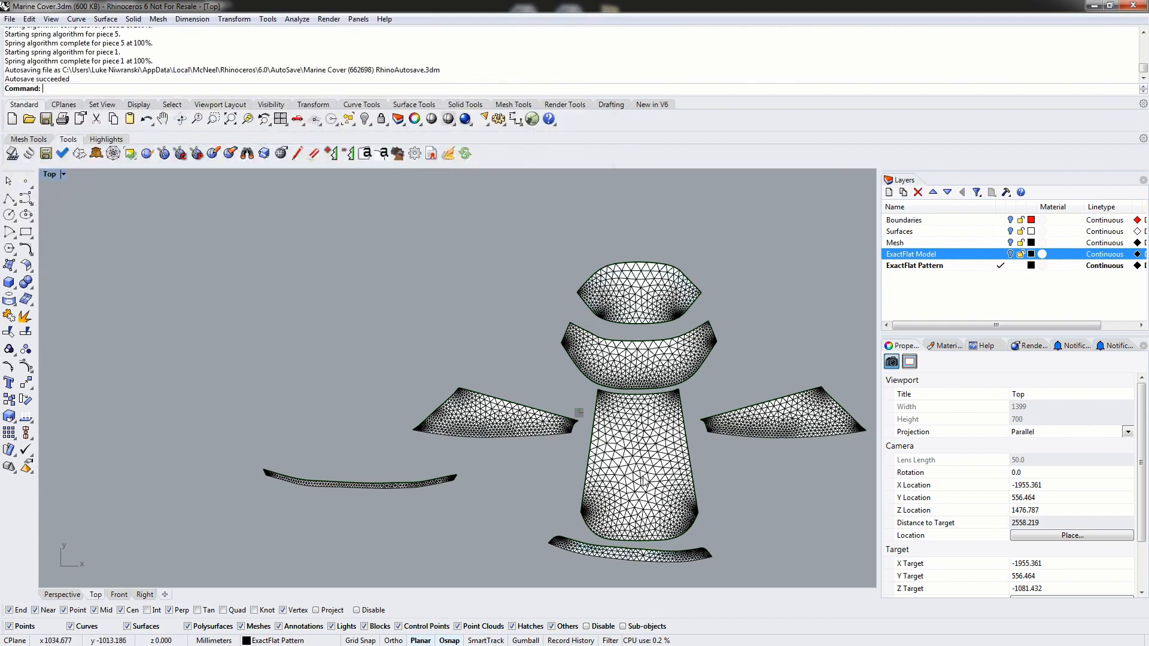
Step: Move the large centre piece away from the other patterns into the open space above the outlying narrow strip
{"action": "left_click_drag", "start_coordinate": [644, 474], "coordinate": [314, 380]}
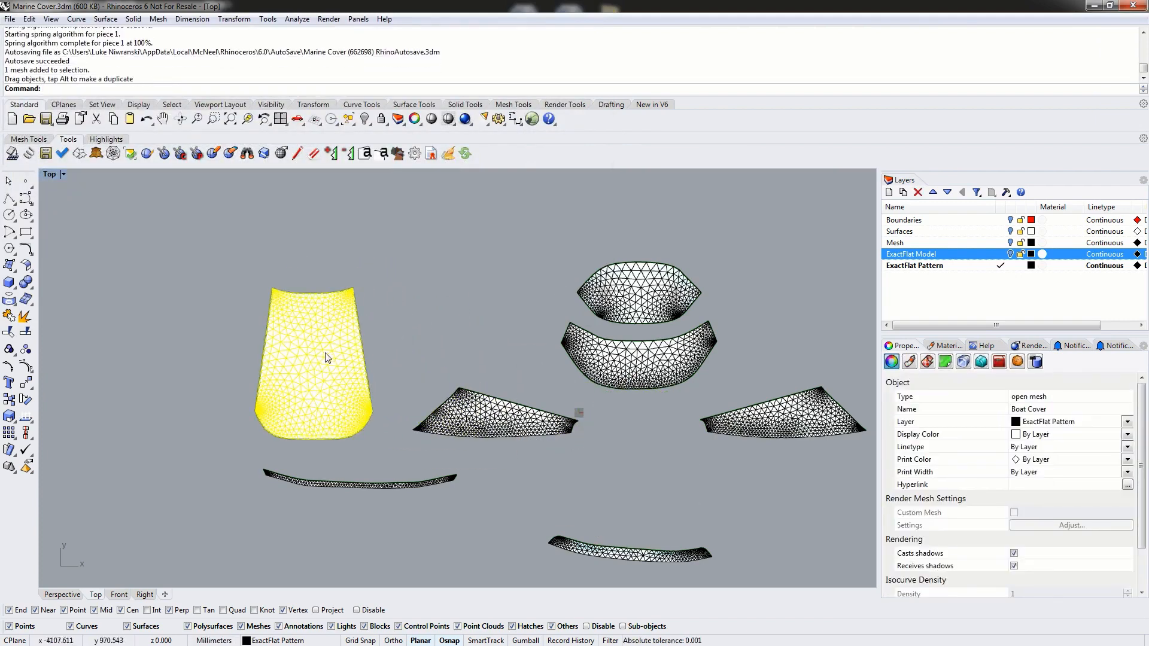
{"action": "mouse_move", "coordinate": [324, 355]}
{"action": "left_mouse_down"}
{"action": "mouse_move", "coordinate": [331, 366]}
{"action": "mouse_move", "coordinate": [262, 304]}
{"action": "mouse_move", "coordinate": [285, 330]}
{"action": "mouse_move", "coordinate": [324, 321]}
{"action": "mouse_move", "coordinate": [320, 337]}
{"action": "left_mouse_up"}
{"action": "left_click", "coordinate": [420, 283]}
{"action": "left_click", "coordinate": [306, 310]}
{"action": "left_click", "coordinate": [370, 308]}
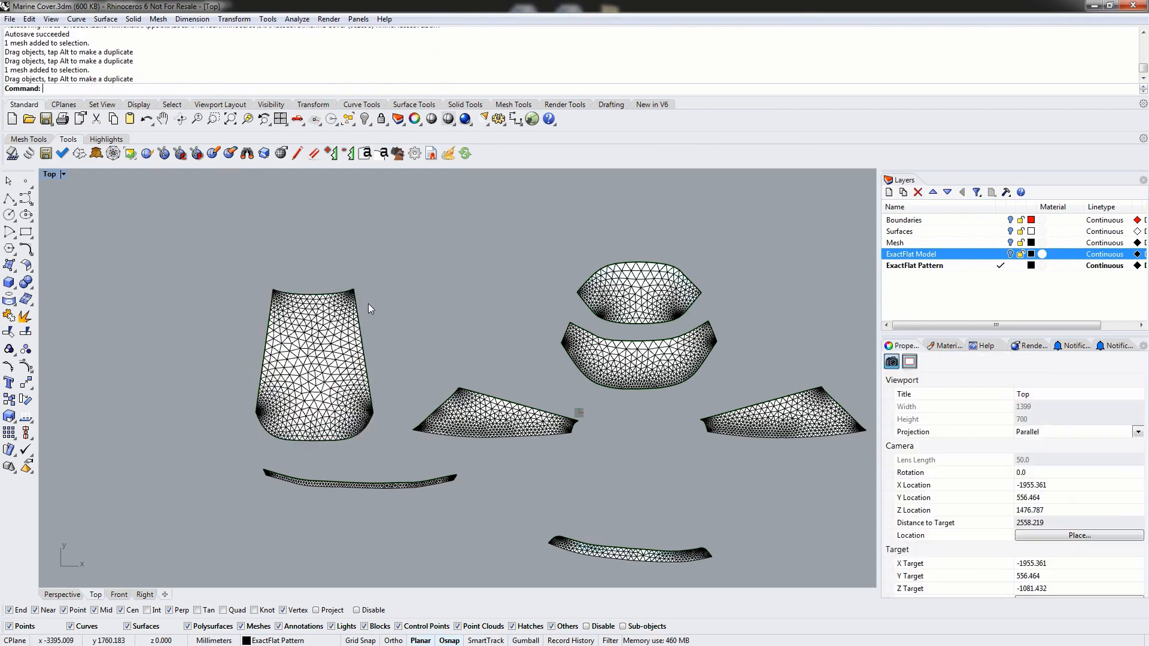
Step: Rotate the centre piece about one end of its upper edge, referencing the other end, so that edge lies horizontal
{"action": "left_click", "coordinate": [330, 336]}
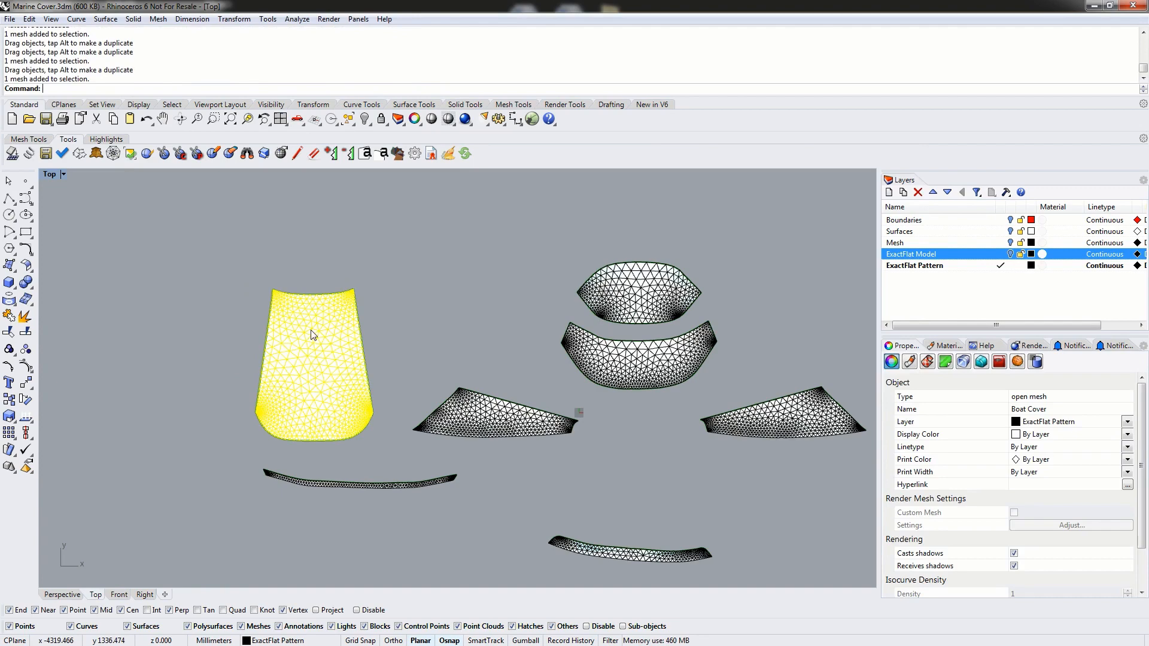
{"action": "type", "text": "rotate"}
{"action": "key", "text": "Return"}
{"action": "scroll", "coordinate": [310, 280], "scroll_direction": "up", "scroll_amount": 4}
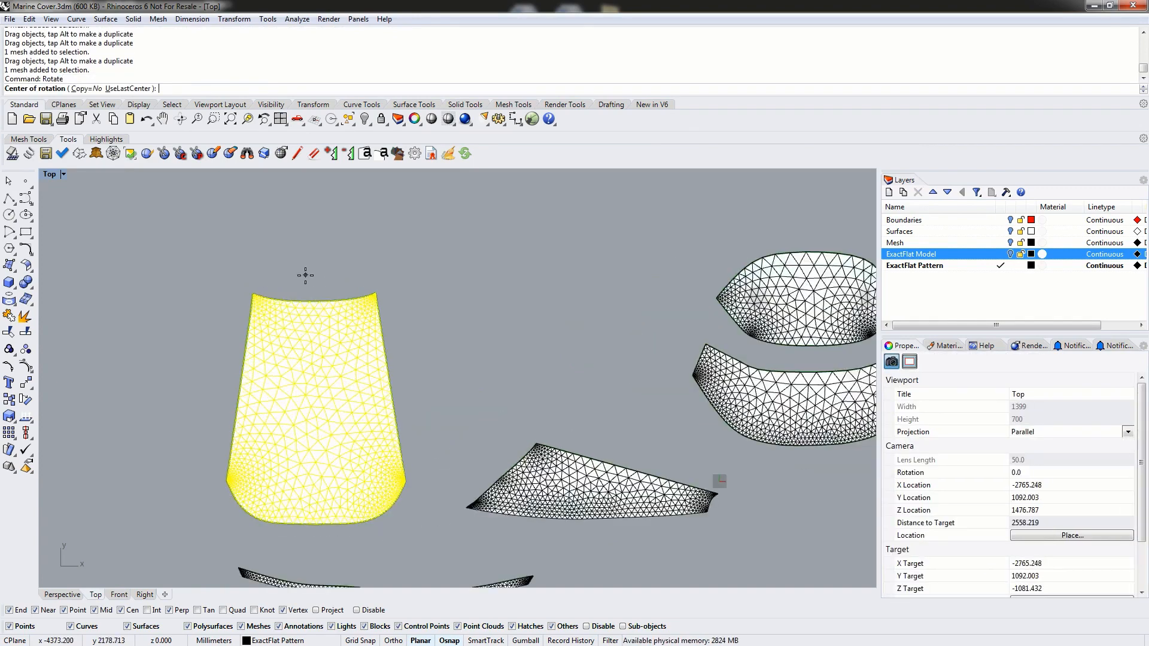
{"action": "scroll", "coordinate": [259, 277], "scroll_direction": "up", "scroll_amount": 4}
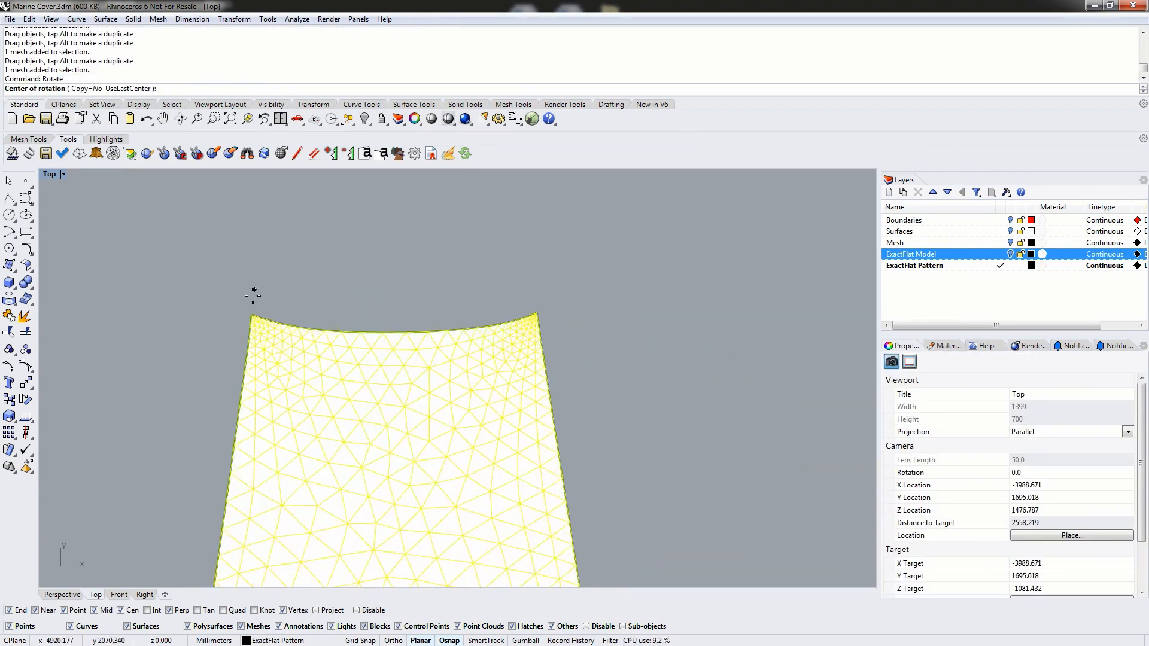
{"action": "left_click", "coordinate": [249, 307]}
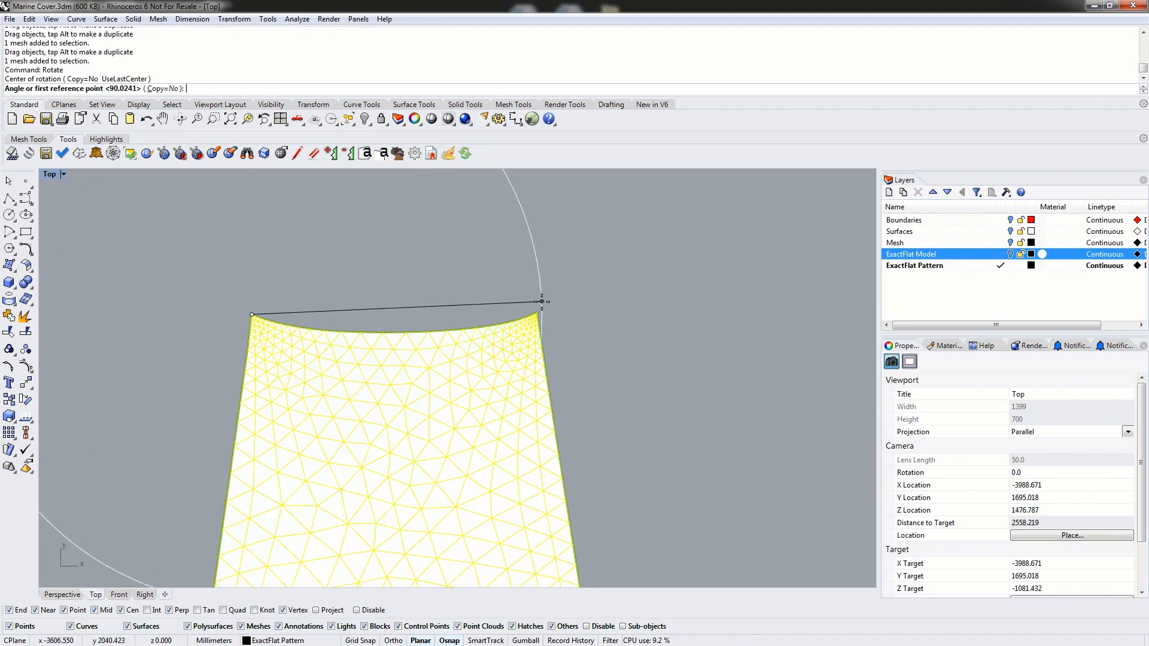
{"action": "left_click", "coordinate": [538, 311]}
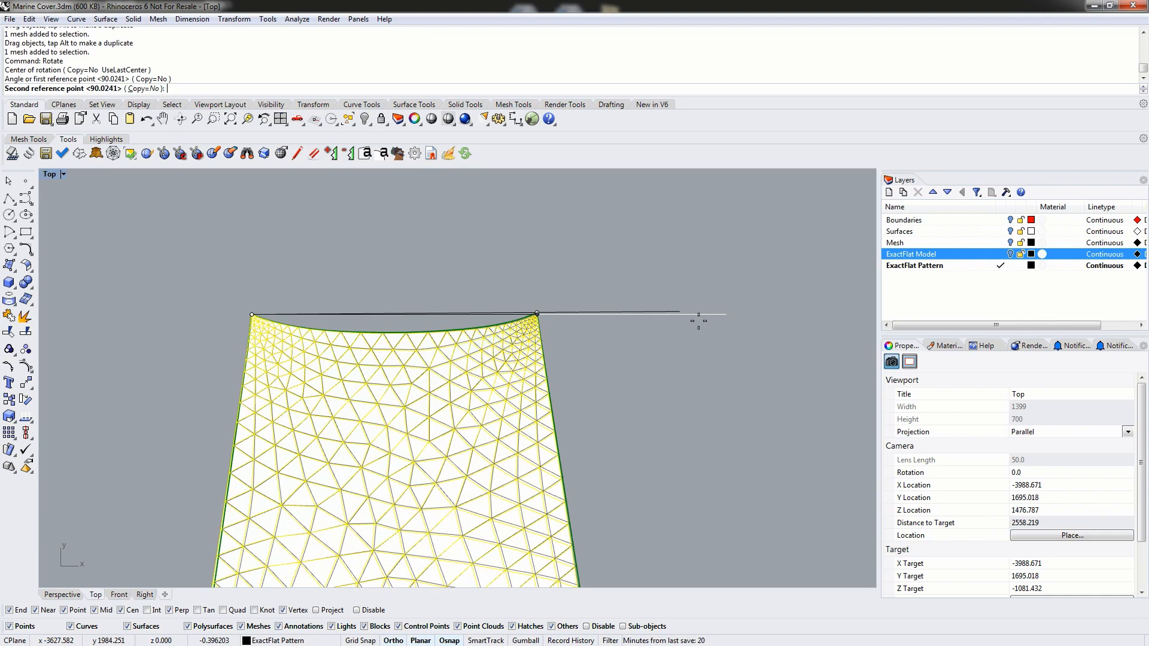
{"action": "left_click", "coordinate": [744, 322]}
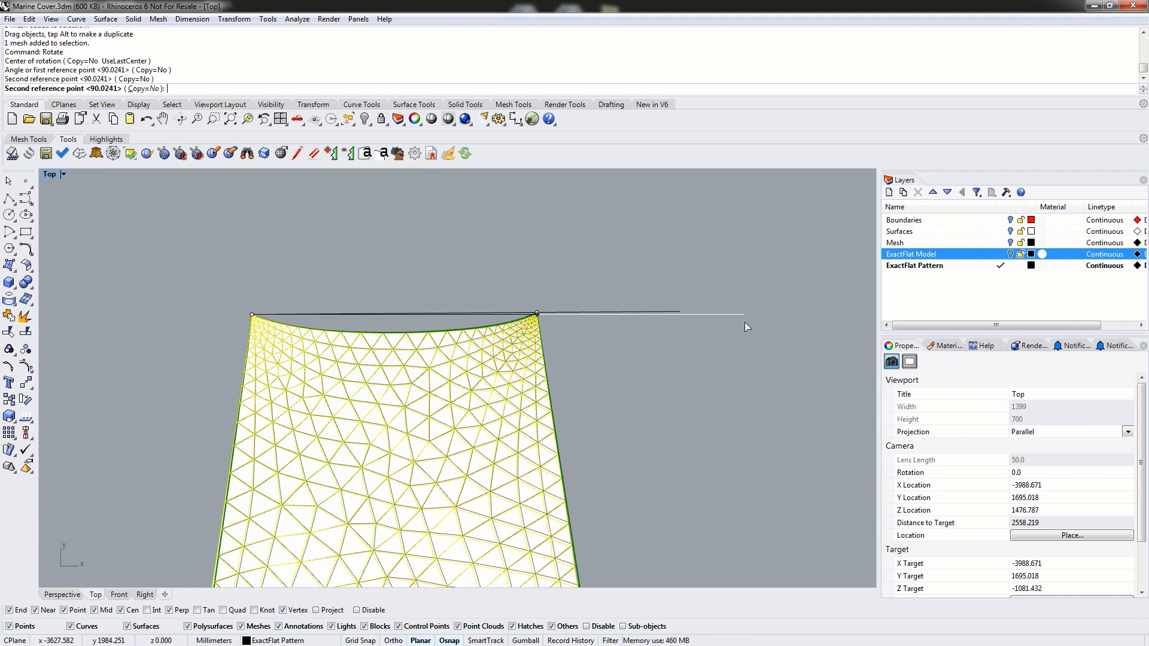
Step: Use ExactFlat Find with a 100 offset to bring both wing-shaped panels alongside the centre piece's slanted edges
{"action": "scroll", "coordinate": [607, 347], "scroll_direction": "down", "scroll_amount": 3}
{"action": "scroll", "coordinate": [519, 433], "scroll_direction": "down", "scroll_amount": 2}
{"action": "right_click_drag", "start_coordinate": [518, 432], "coordinate": [417, 390]}
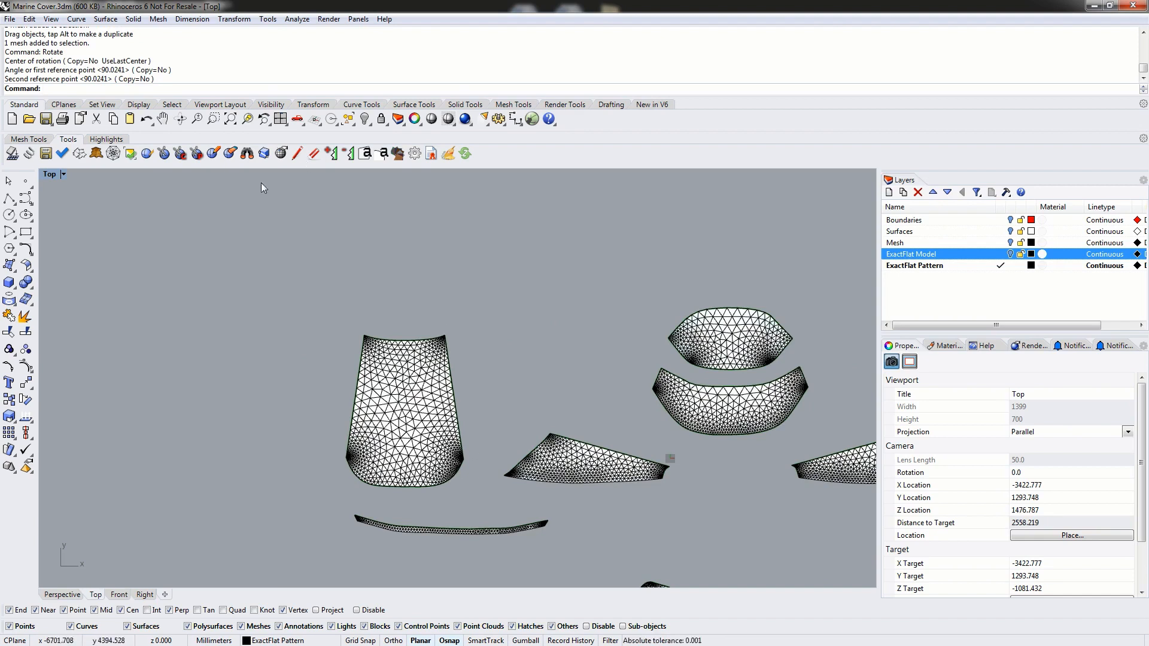
{"action": "left_click", "coordinate": [247, 153]}
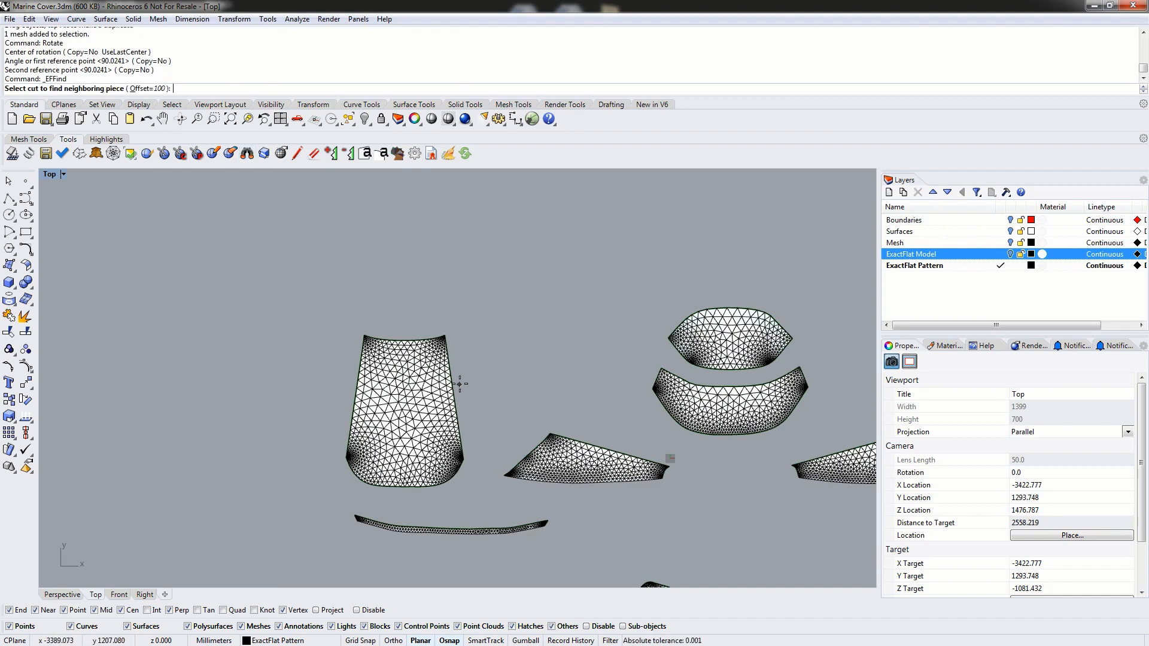
{"action": "right_click_drag", "start_coordinate": [477, 393], "coordinate": [392, 350]}
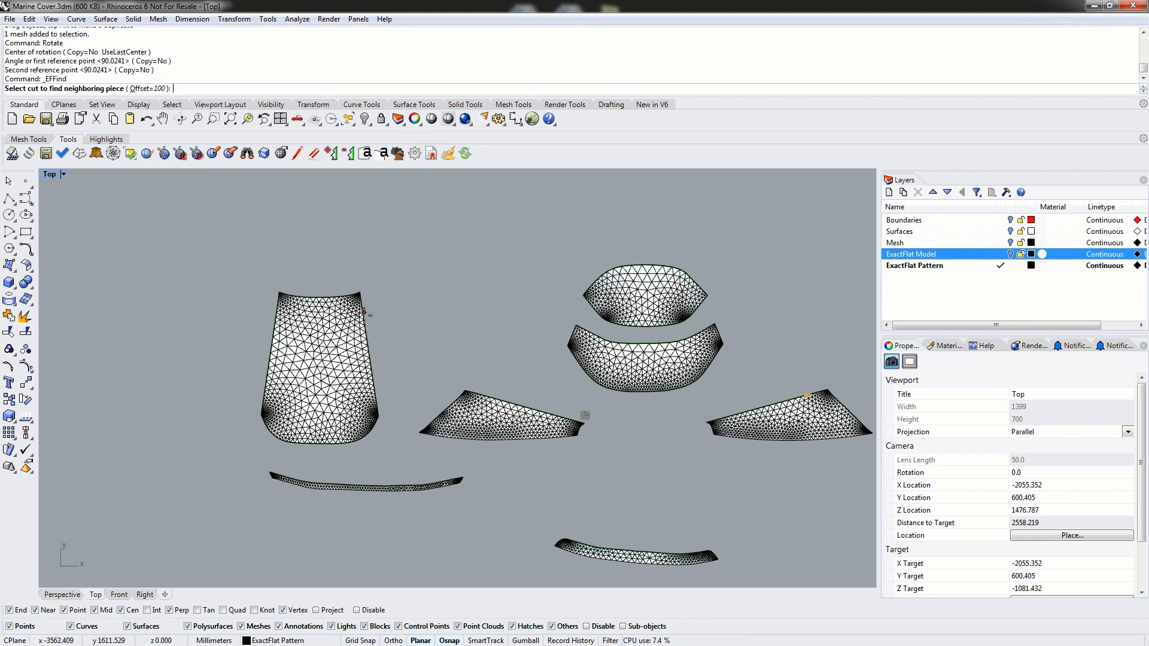
{"action": "left_click", "coordinate": [370, 349]}
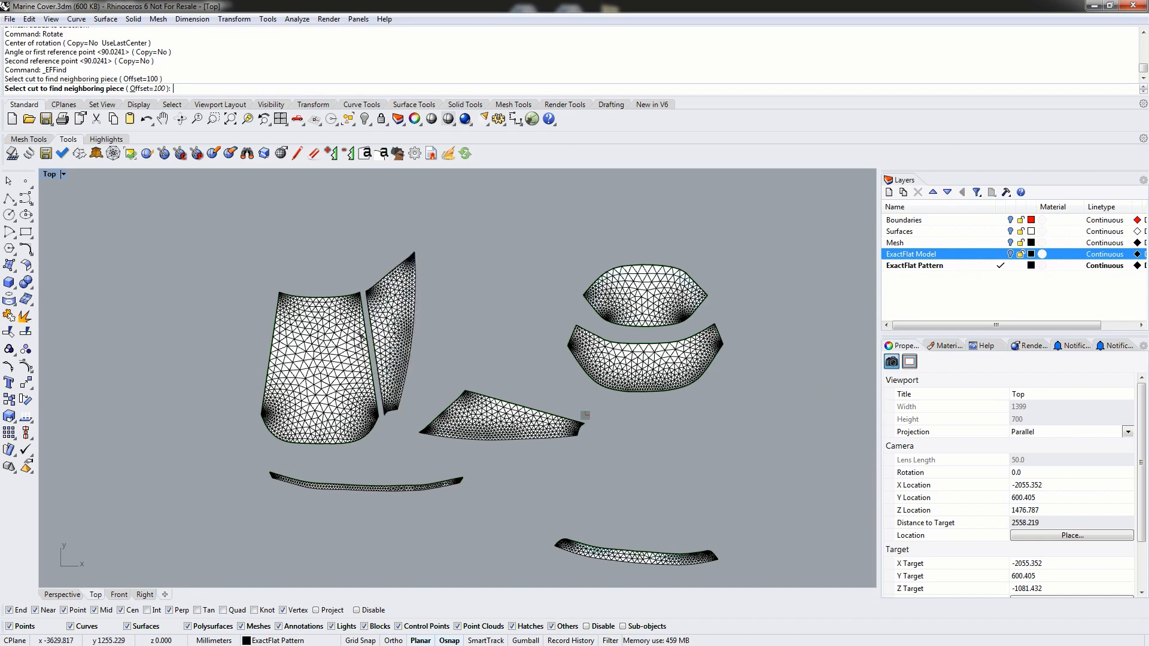
{"action": "left_click", "coordinate": [267, 349]}
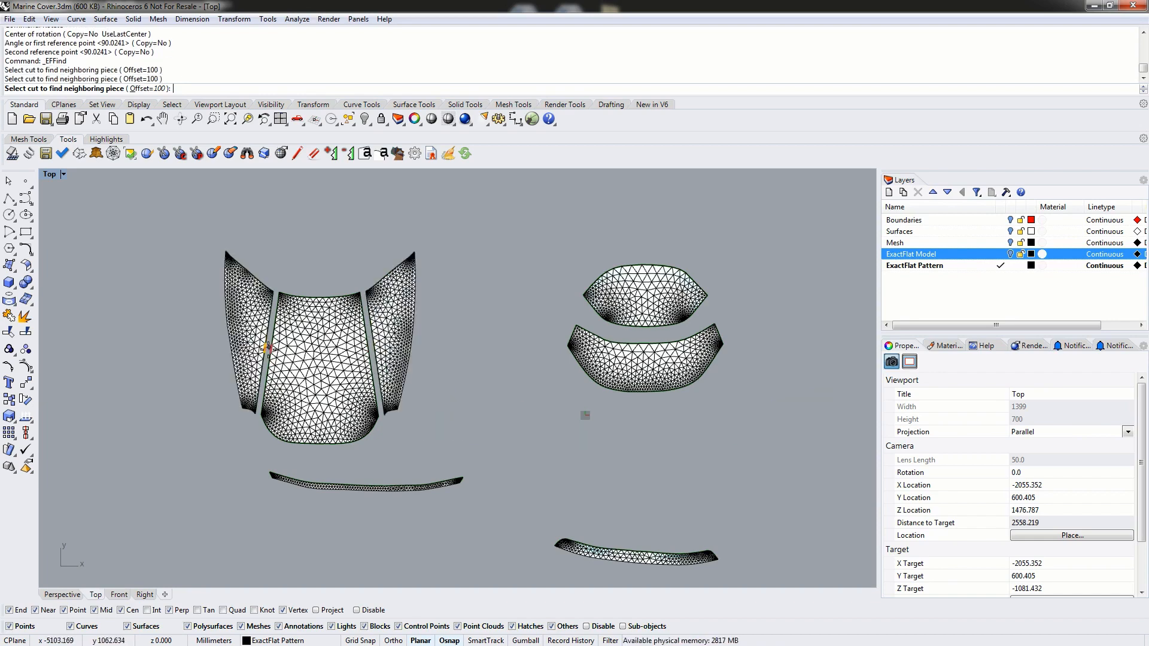
Step: Find the neighbouring pieces along the centre piece's lower and upper edges, continue upward to the last narrow strip, and end the command
{"action": "left_click", "coordinate": [322, 444]}
{"action": "left_click", "coordinate": [316, 296]}
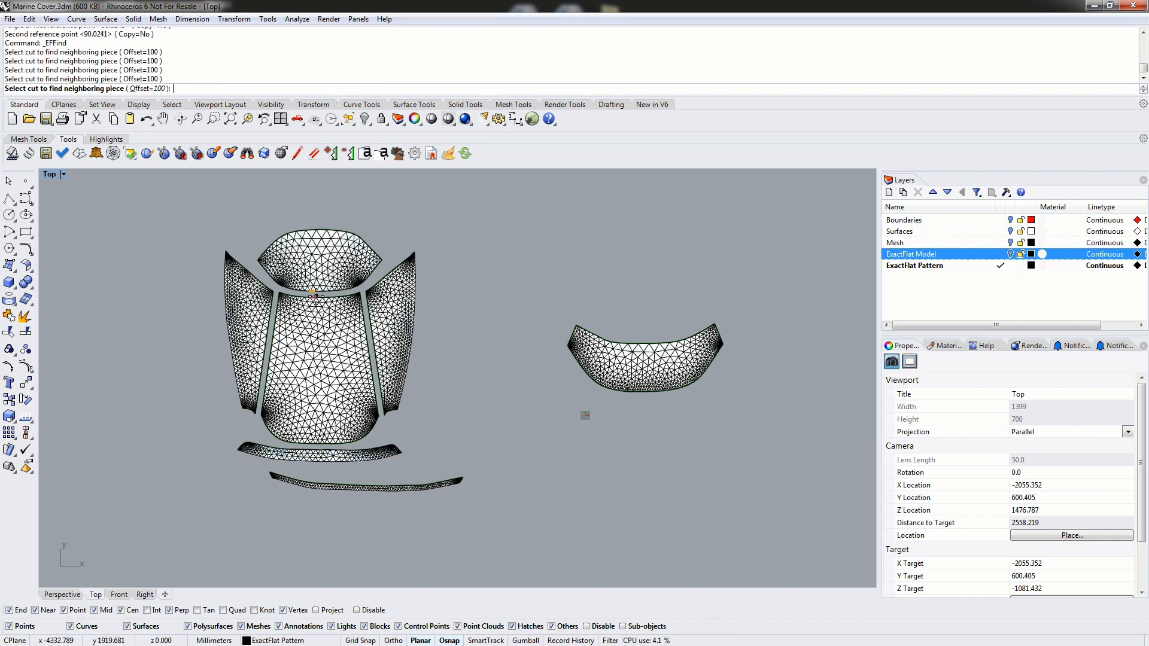
{"action": "right_click_drag", "start_coordinate": [325, 241], "coordinate": [329, 313]}
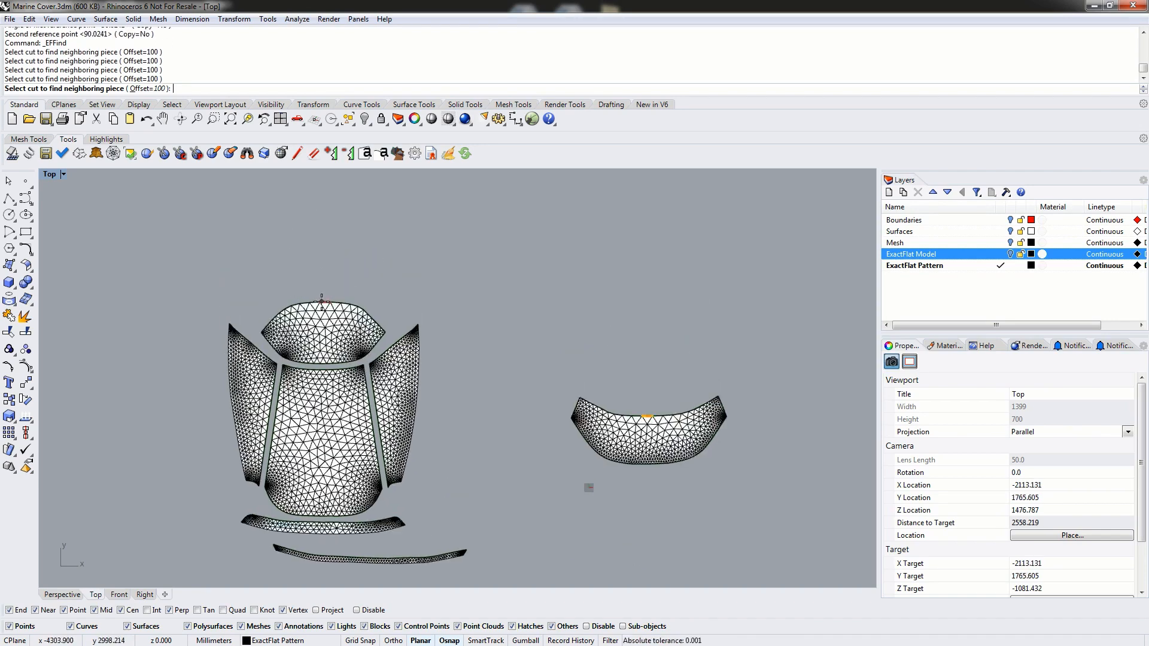
{"action": "left_click", "coordinate": [326, 302]}
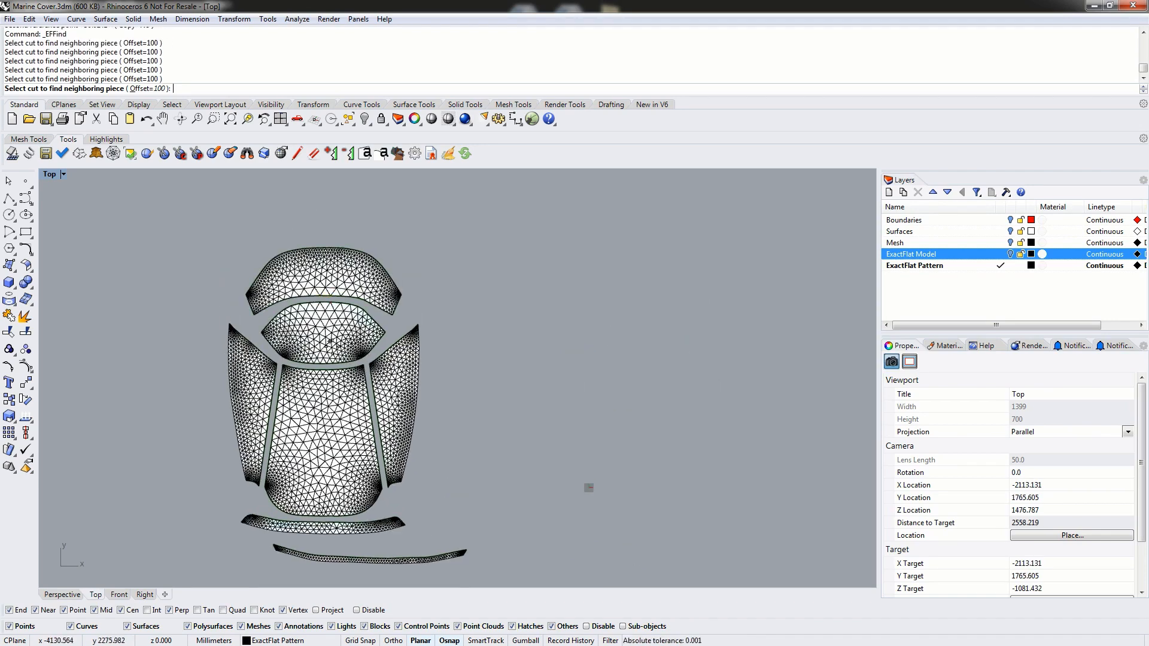
{"action": "left_click", "coordinate": [327, 243]}
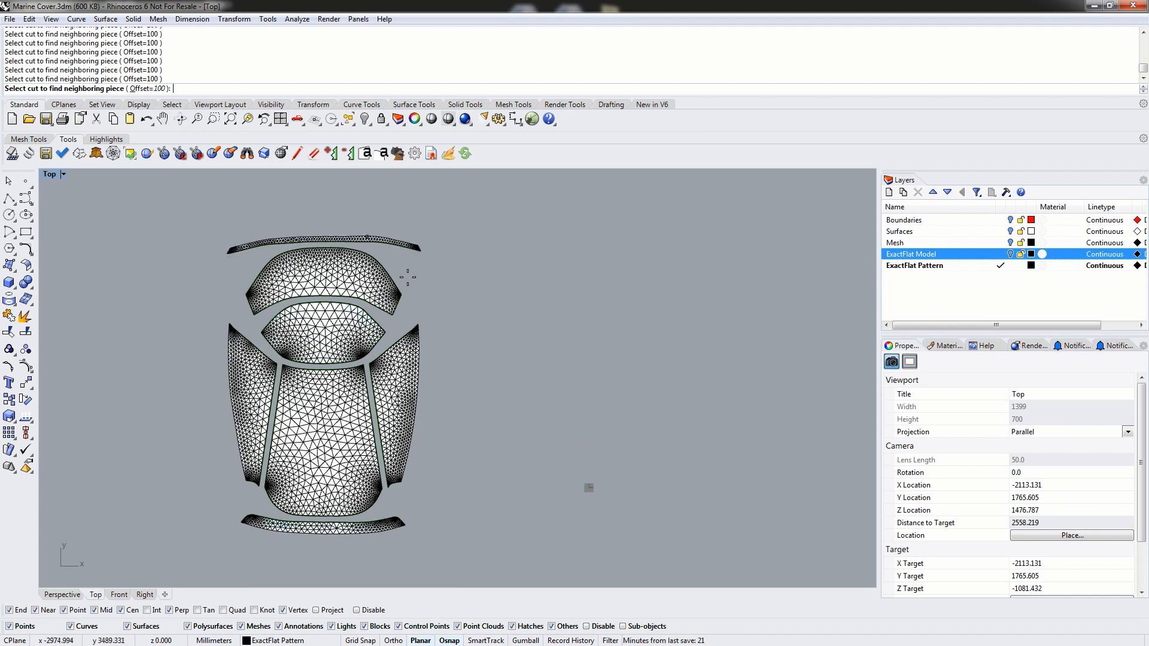
{"action": "key", "text": "Return"}
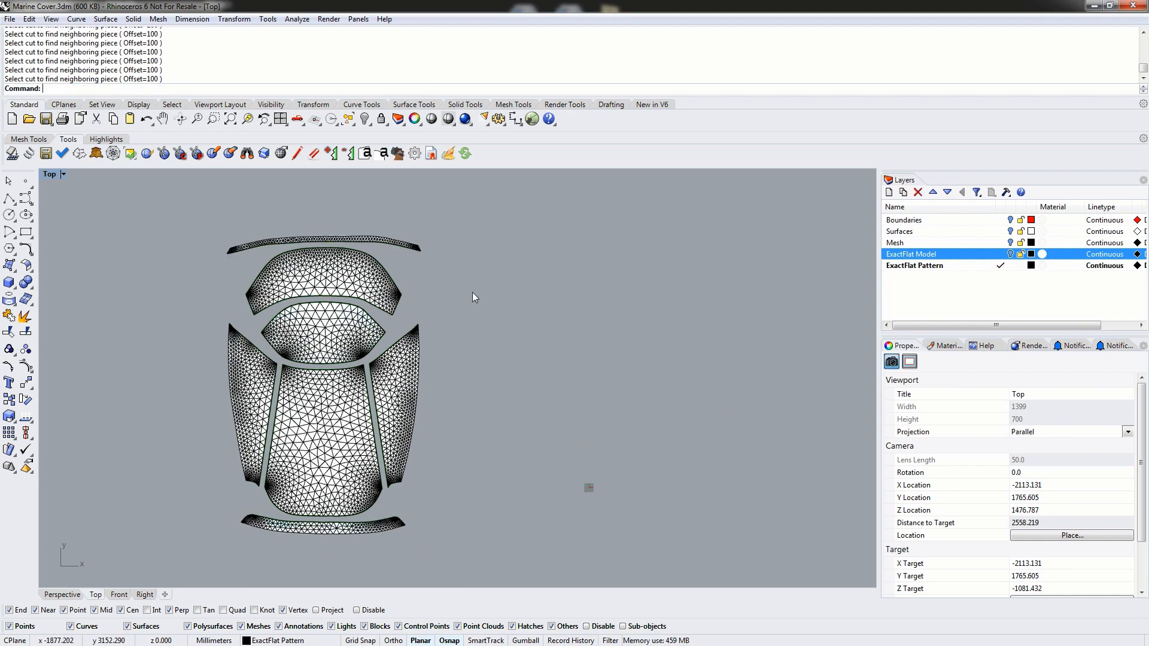
Step: Make the ExactFlat Model layer current and show the 3D cover beside the arranged pattern pieces in a maximized Perspective view
{"action": "scroll", "coordinate": [473, 292], "scroll_direction": "up", "scroll_amount": 5}
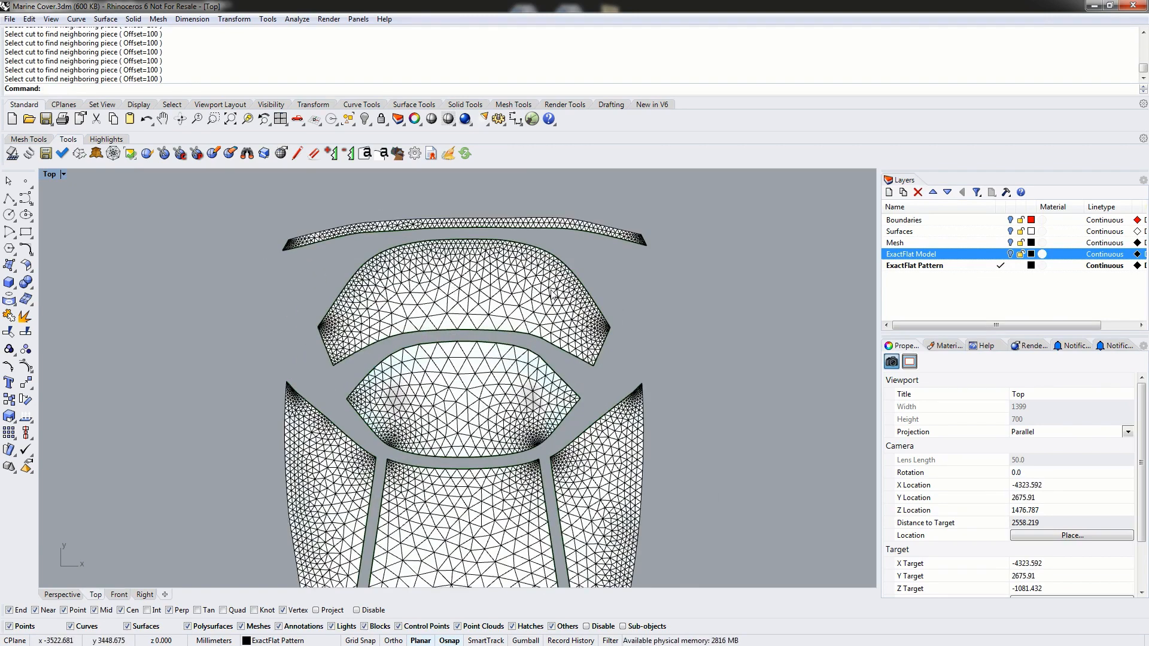
{"action": "scroll", "coordinate": [415, 290], "scroll_direction": "down", "scroll_amount": 5}
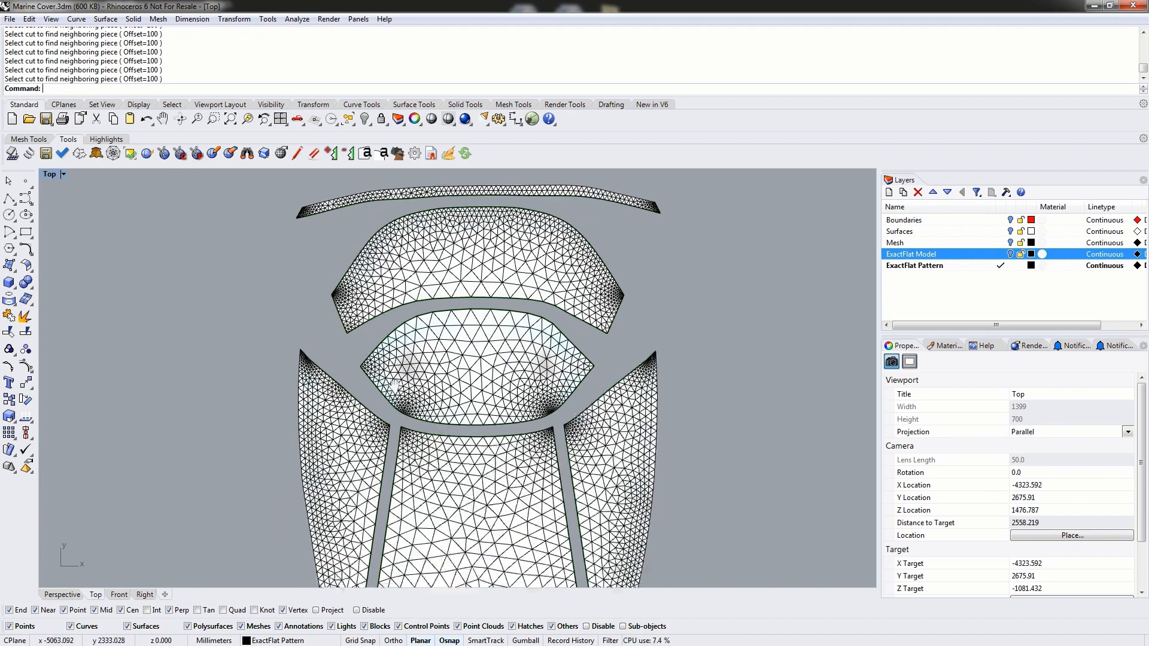
{"action": "right_click_drag", "start_coordinate": [390, 331], "coordinate": [394, 340]}
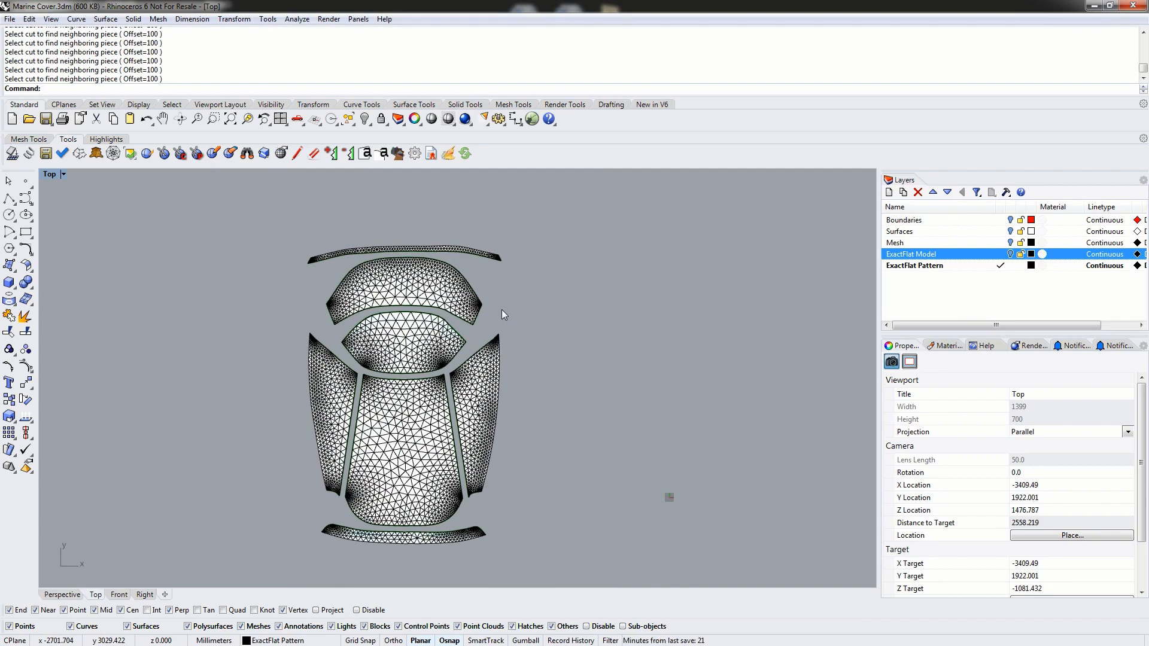
{"action": "left_click", "coordinate": [1001, 254]}
{"action": "right_click_drag", "start_coordinate": [550, 422], "coordinate": [521, 338]}
{"action": "double_click", "coordinate": [50, 175]}
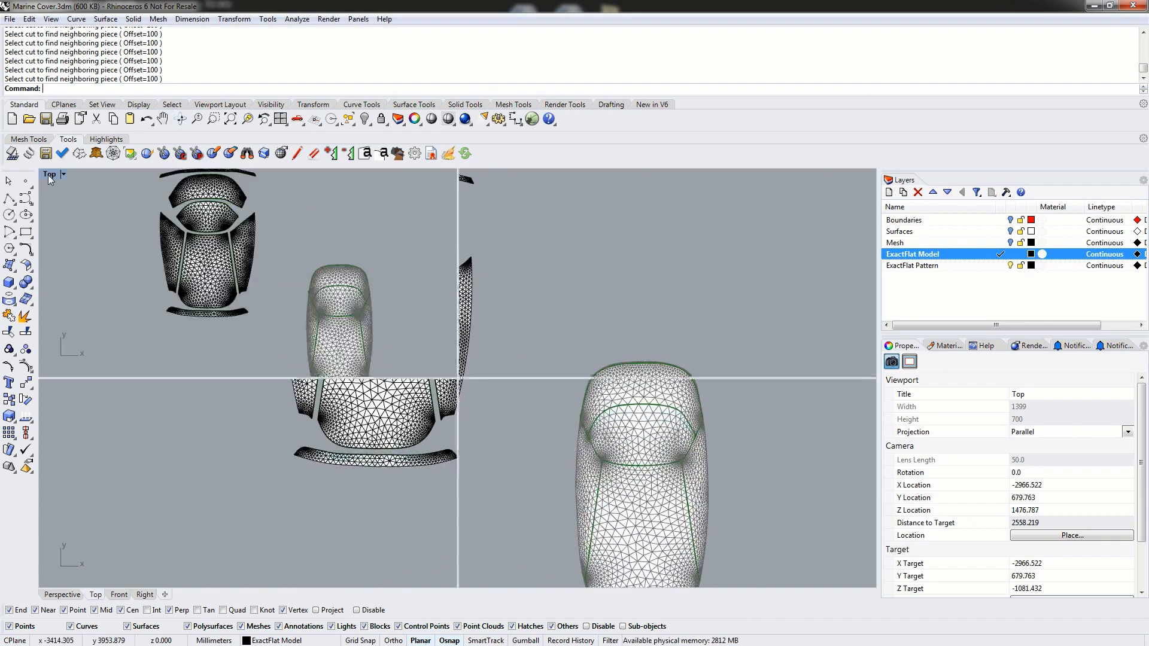
{"action": "double_click", "coordinate": [483, 174]}
{"action": "scroll", "coordinate": [528, 289], "scroll_direction": "down", "scroll_amount": 11}
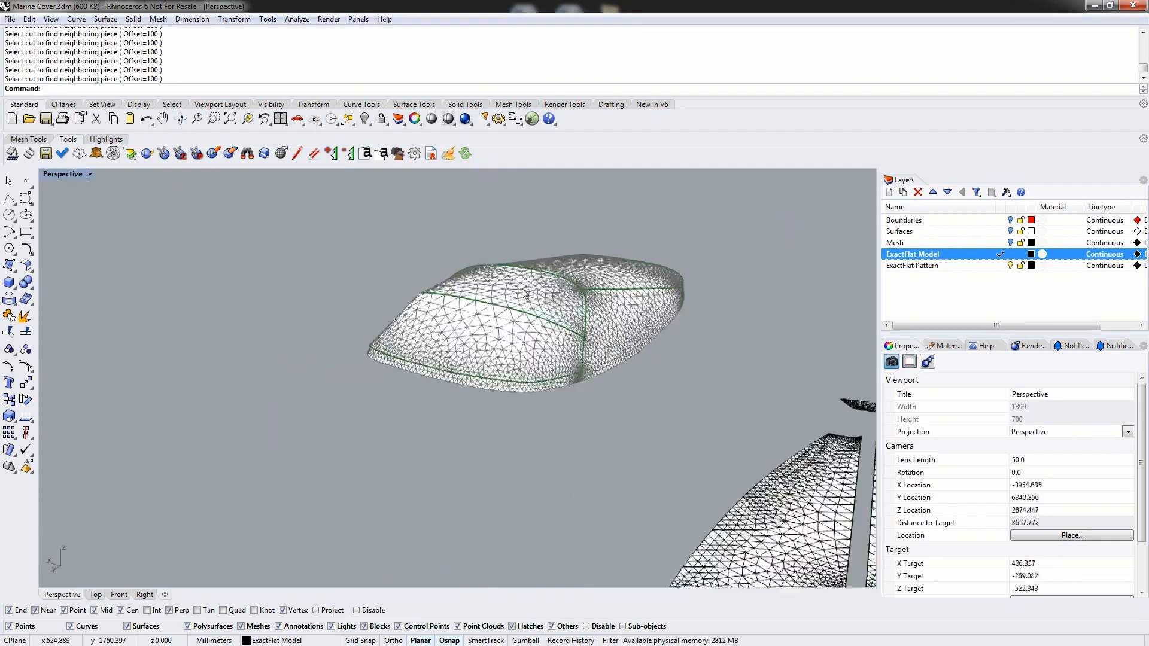
{"action": "right_click_drag", "start_coordinate": [528, 289], "coordinate": [440, 301]}
{"action": "scroll", "coordinate": [527, 315], "scroll_direction": "up", "scroll_amount": 5}
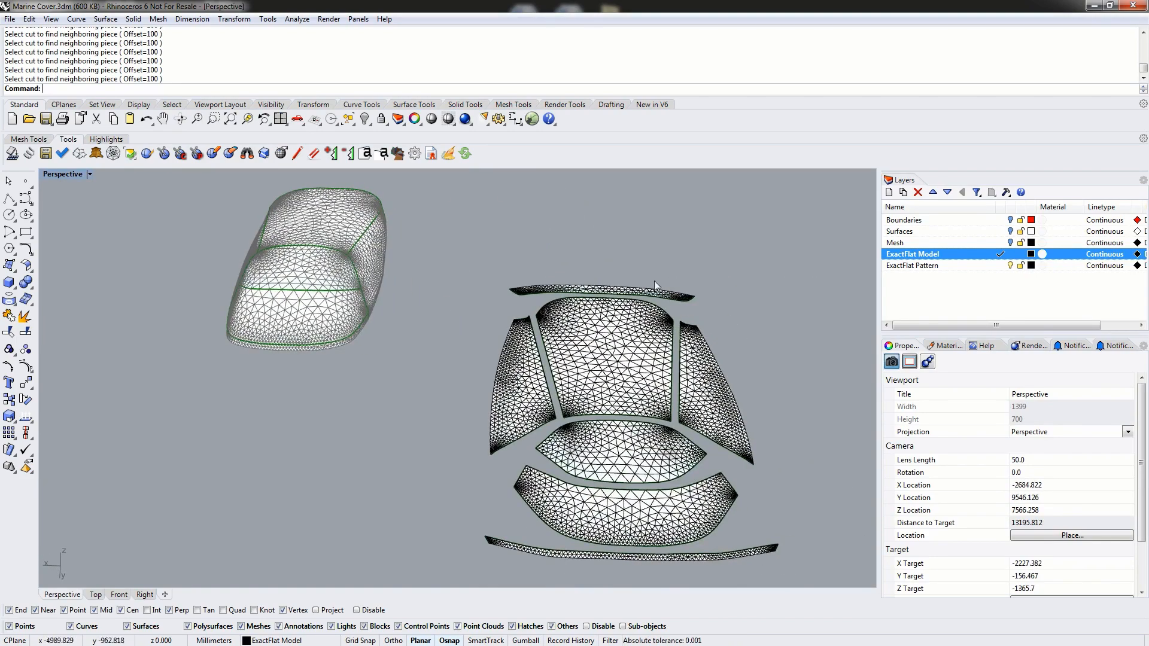
Step: Turn on the Boundaries layer and select the three closed outline curves on the cover's end panel, then clear the selection
{"action": "left_click", "coordinate": [1010, 219]}
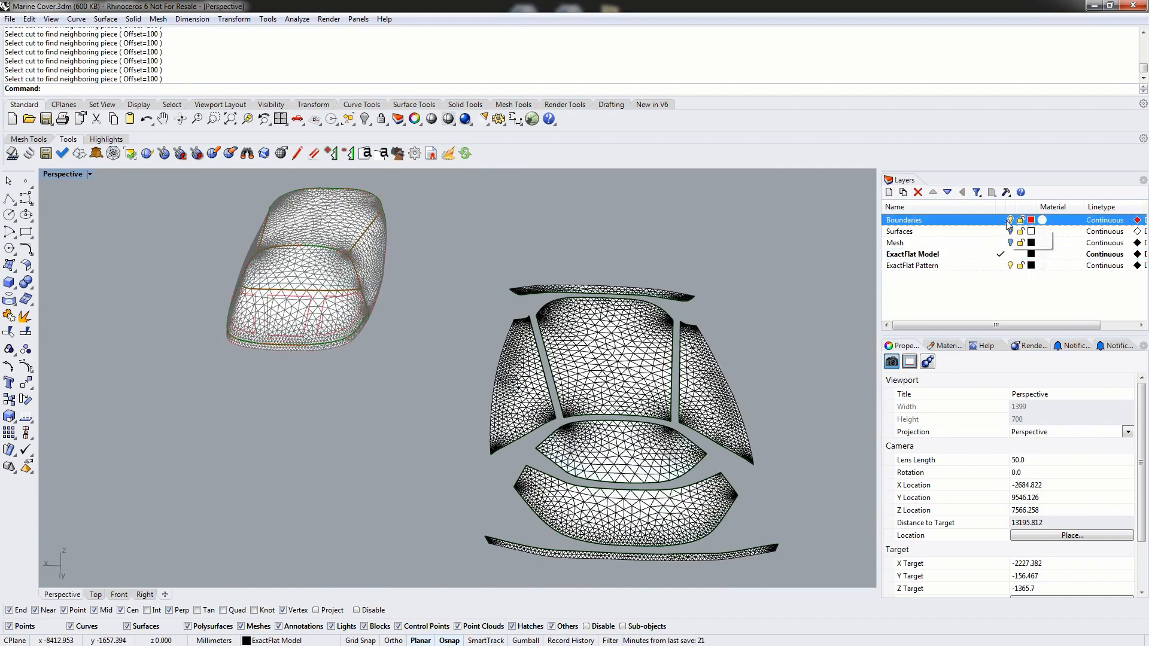
{"action": "right_click_drag", "start_coordinate": [317, 300], "coordinate": [332, 391]}
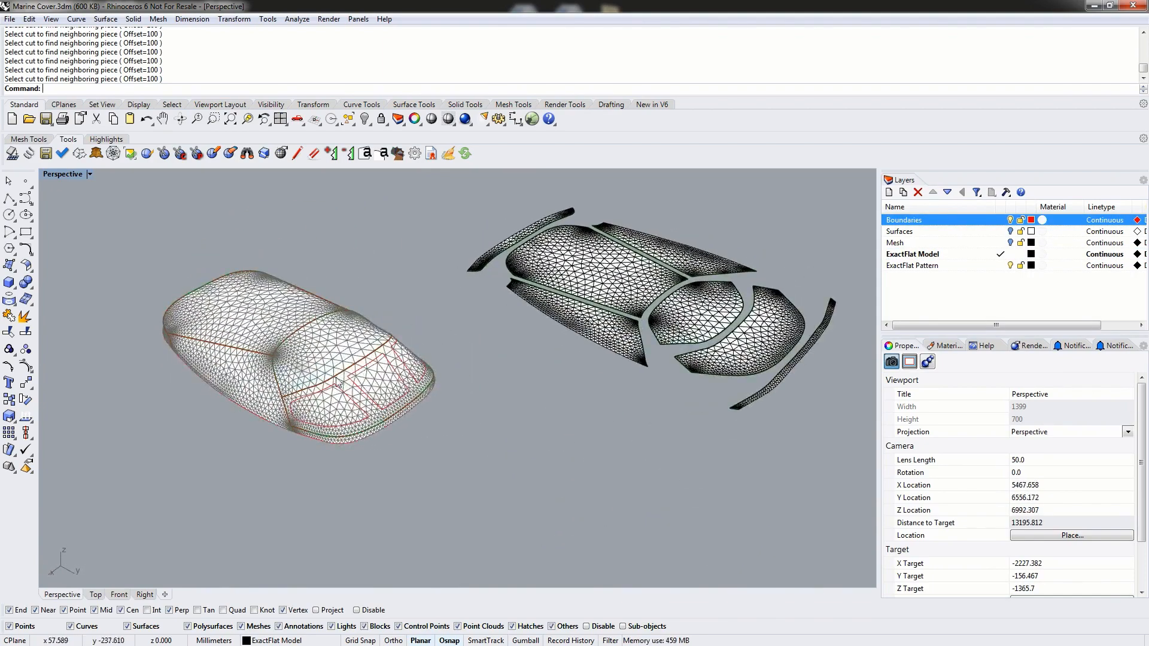
{"action": "scroll", "coordinate": [332, 390], "scroll_direction": "up", "scroll_amount": 5}
{"action": "left_click", "coordinate": [389, 398]}
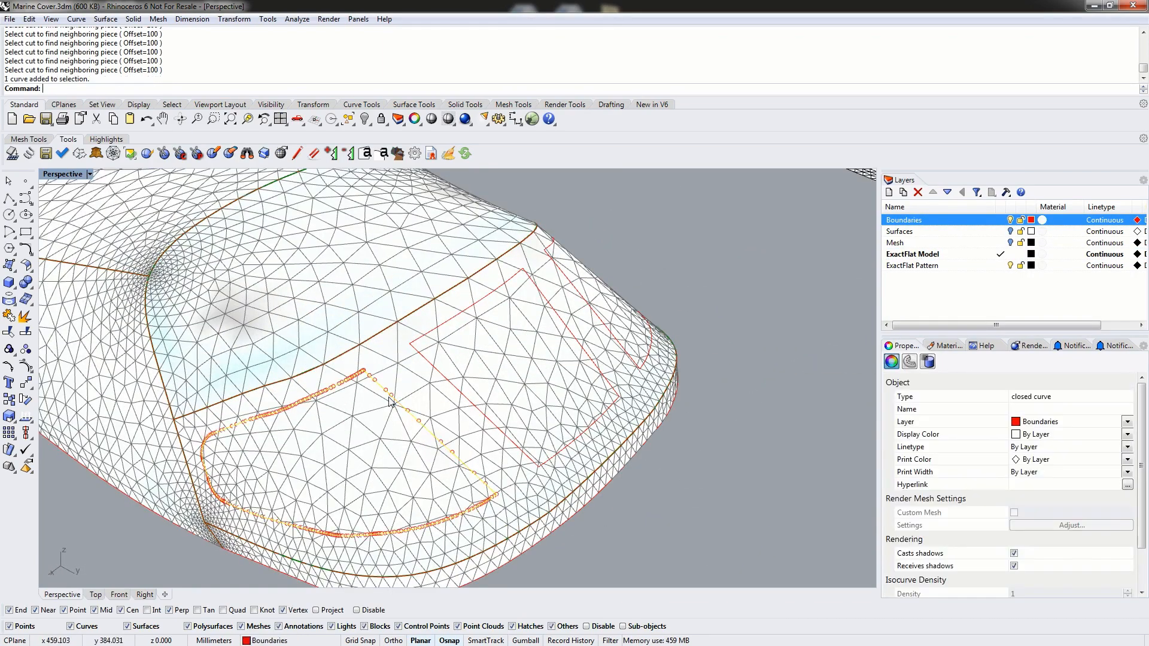
{"action": "left_click", "coordinate": [427, 339]}
{"action": "right_click_drag", "start_coordinate": [487, 334], "coordinate": [426, 379]}
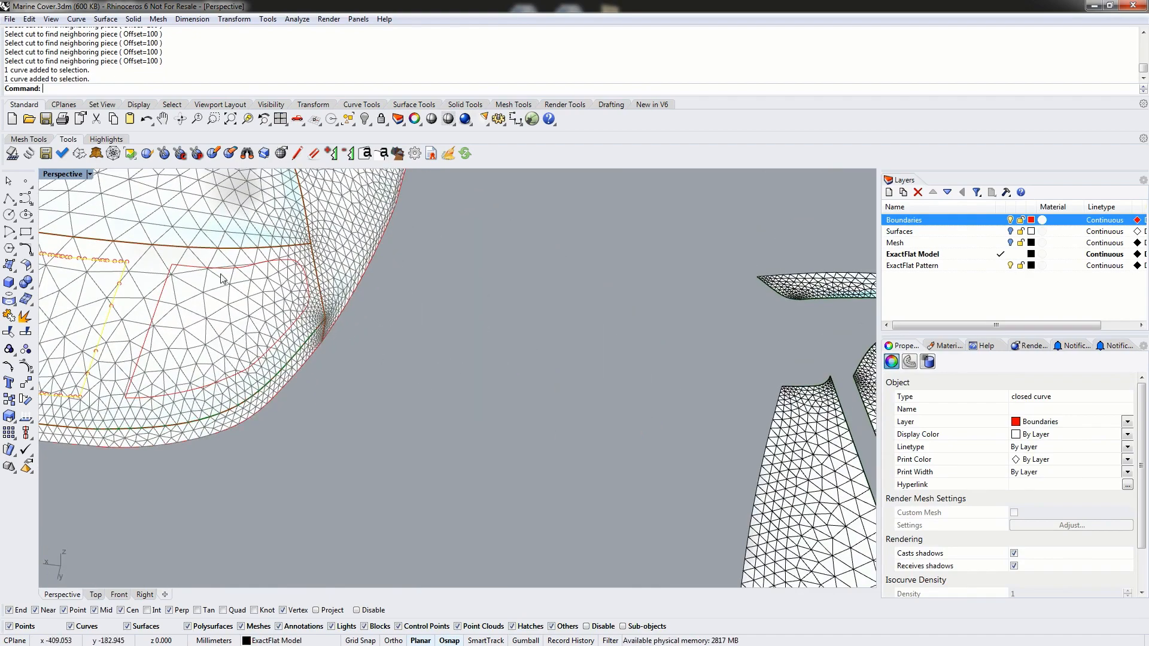
{"action": "left_click", "coordinate": [220, 271]}
{"action": "right_click_drag", "start_coordinate": [207, 337], "coordinate": [353, 359]}
{"action": "left_click", "coordinate": [477, 308]}
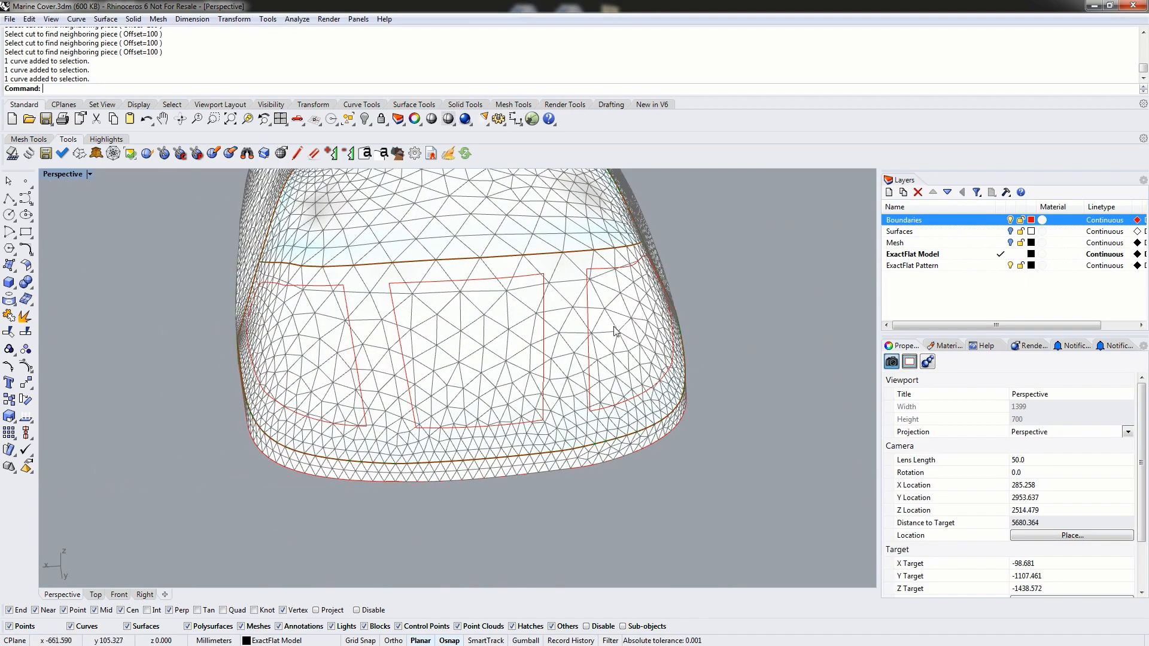
Step: Trace the three window outline curves onto the cover's end panel with ExactFlat Trace, keeping MaxChordToCurve at 0.5 and Tolerance at 0
{"action": "left_click", "coordinate": [290, 160]}
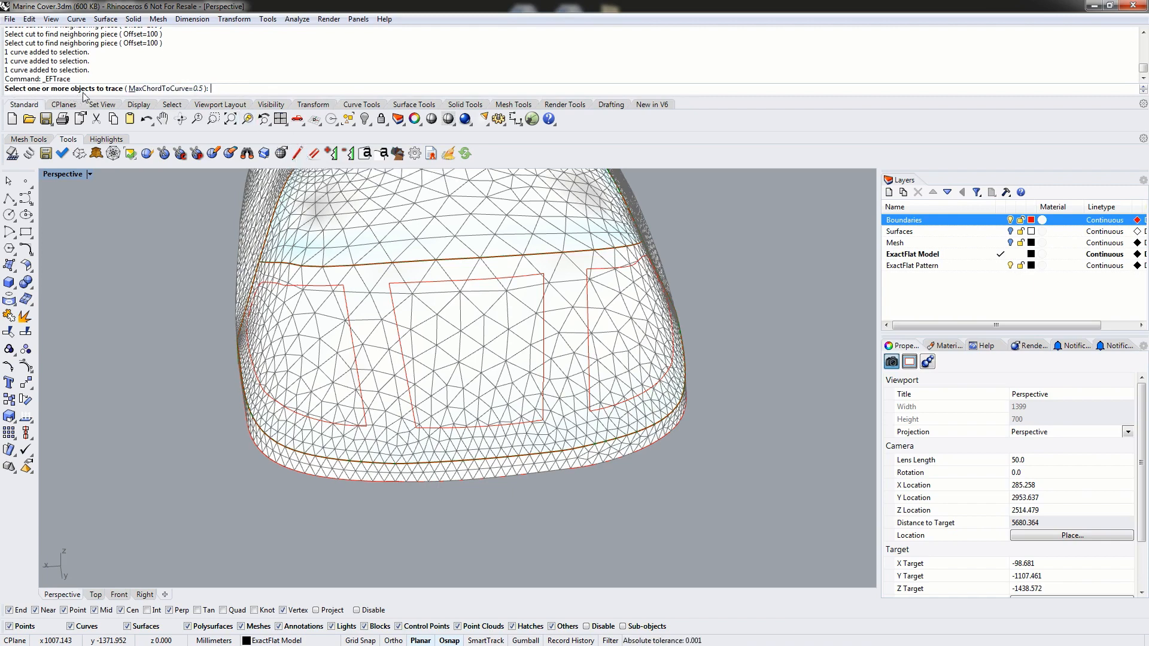
{"action": "left_click", "coordinate": [351, 316]}
{"action": "left_click", "coordinate": [401, 292]}
{"action": "left_click", "coordinate": [603, 274]}
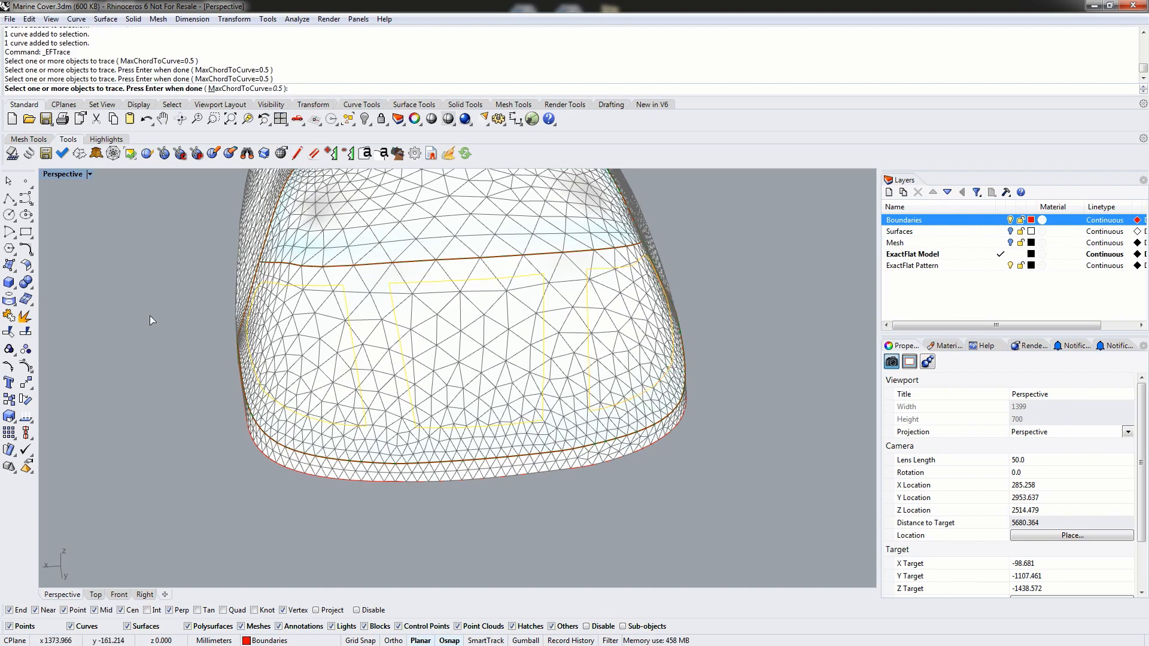
{"action": "key", "text": "Return"}
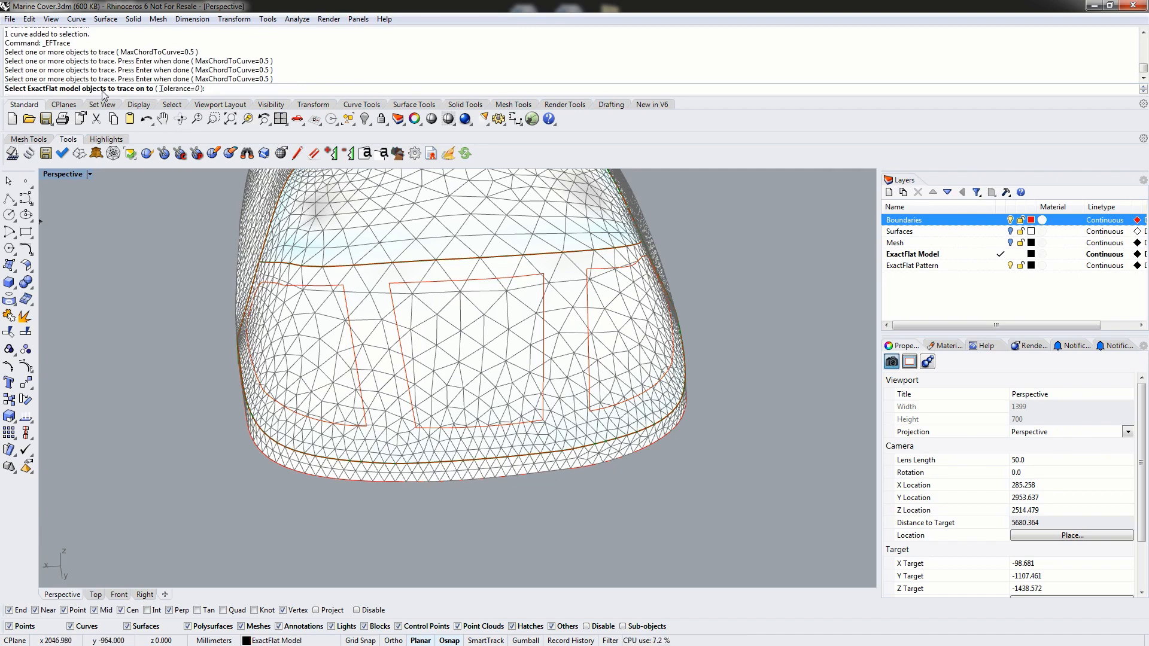
{"action": "right_click_drag", "start_coordinate": [303, 362], "coordinate": [336, 364]}
{"action": "left_click", "coordinate": [506, 381]}
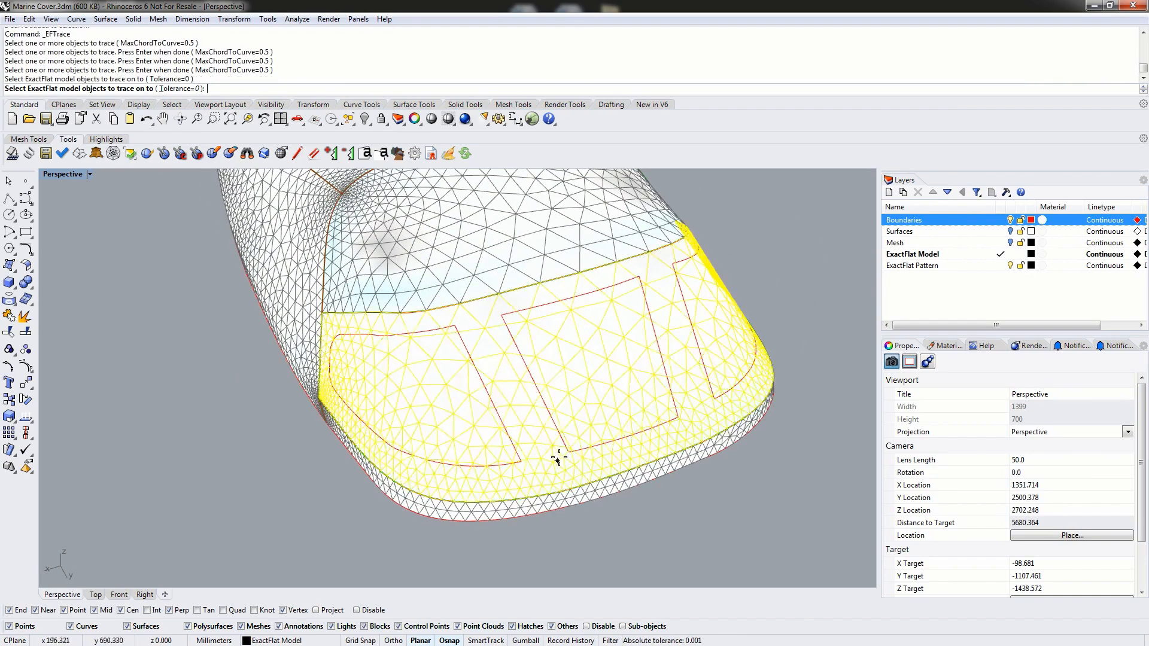
{"action": "right_click_drag", "start_coordinate": [539, 395], "coordinate": [480, 390]}
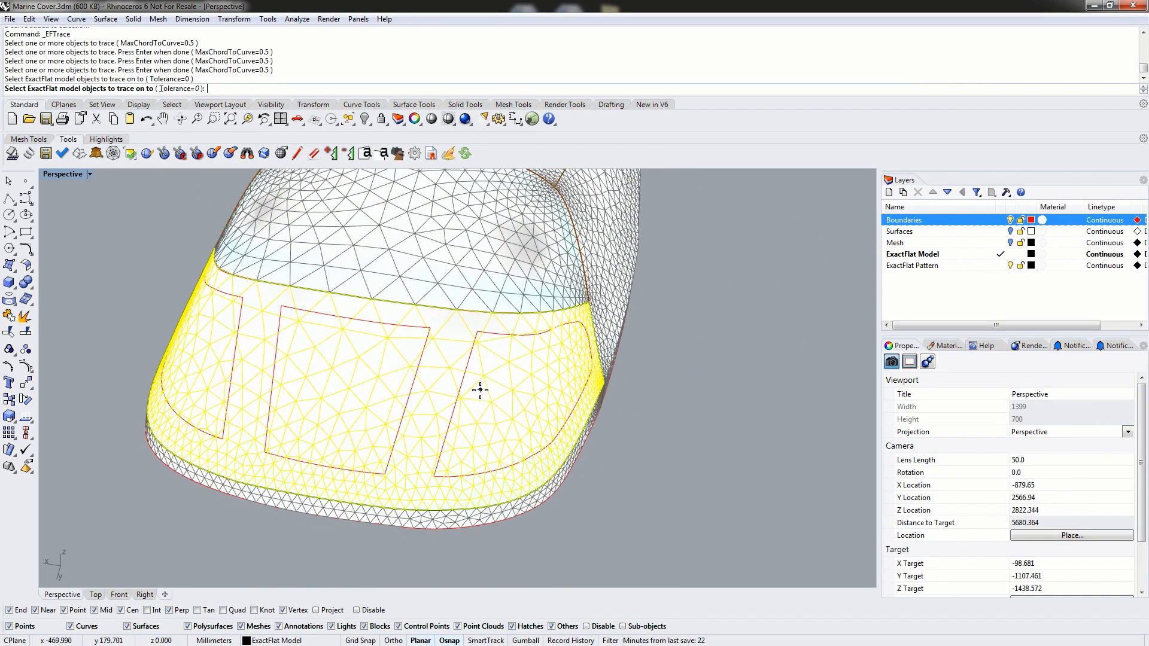
{"action": "right_click", "coordinate": [433, 420]}
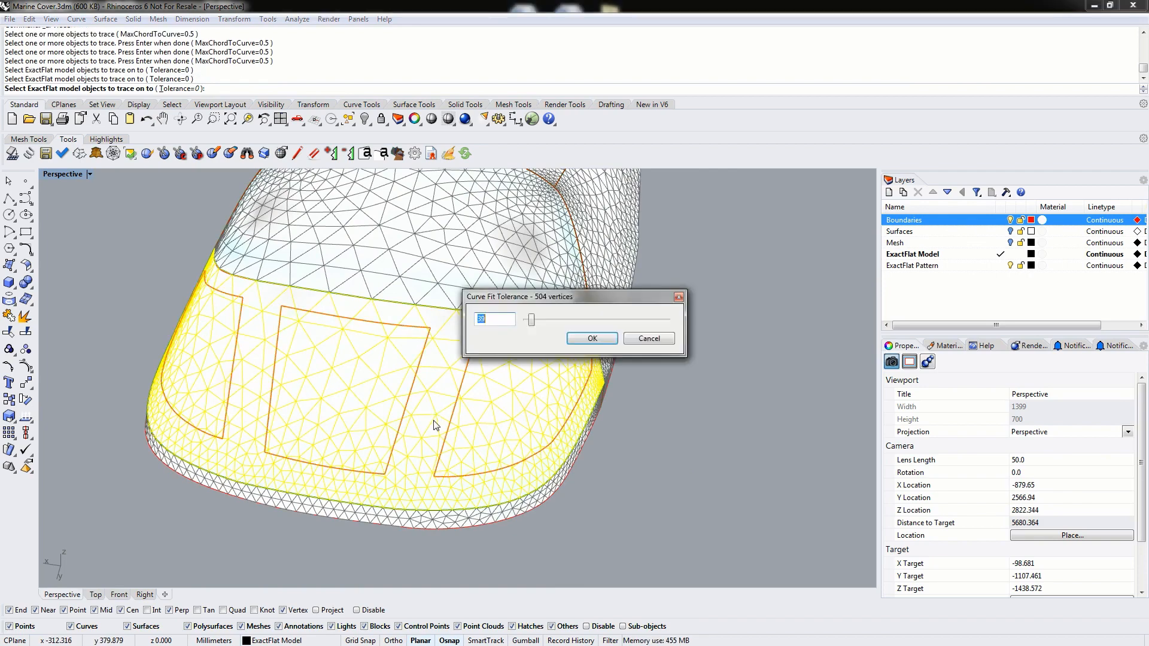
Step: Try different curve fit tolerances for the traced window outlines and accept a value of 77
{"action": "left_click_drag", "start_coordinate": [541, 306], "coordinate": [651, 209]}
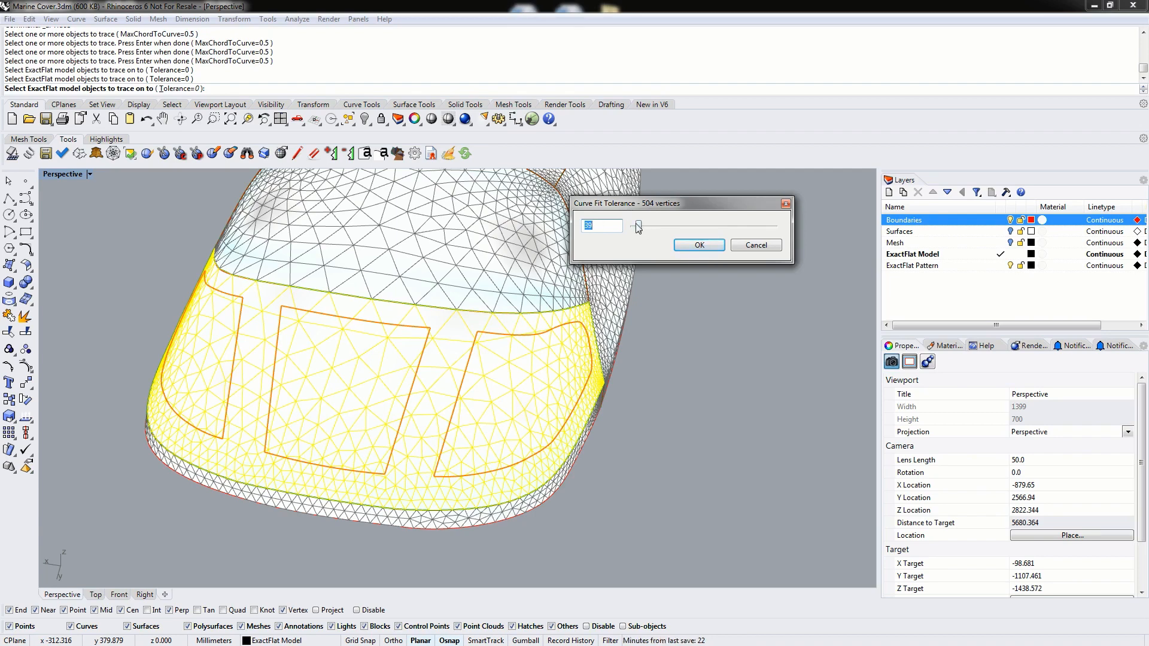
{"action": "left_click_drag", "start_coordinate": [638, 228], "coordinate": [774, 227]}
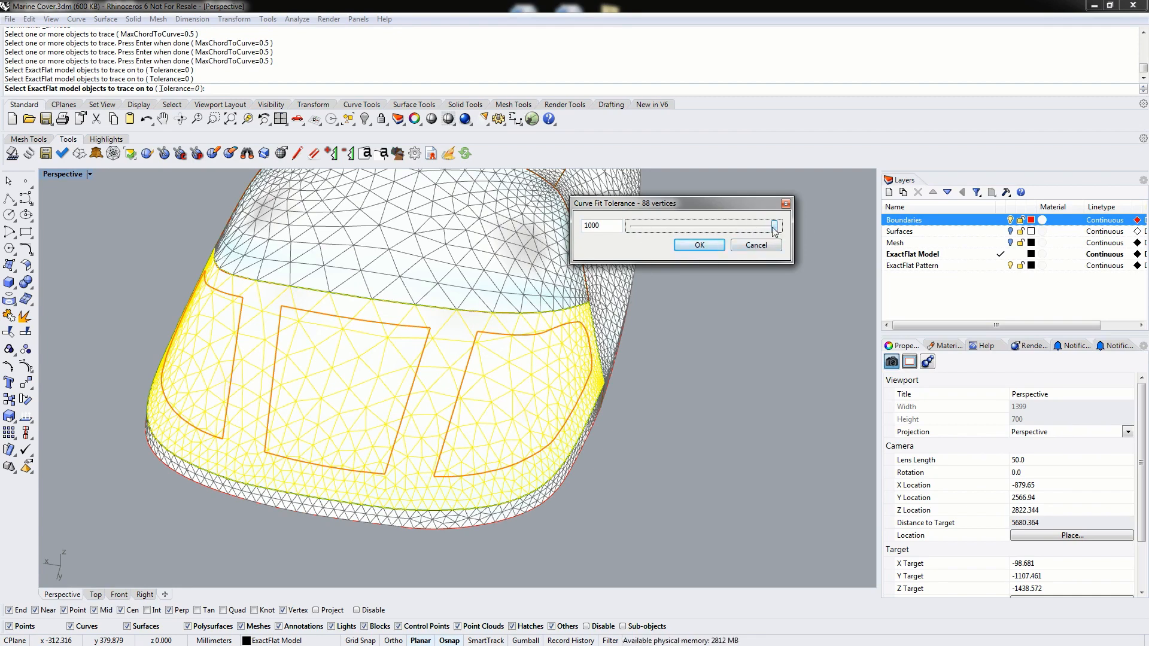
{"action": "left_click_drag", "start_coordinate": [773, 231], "coordinate": [635, 237]}
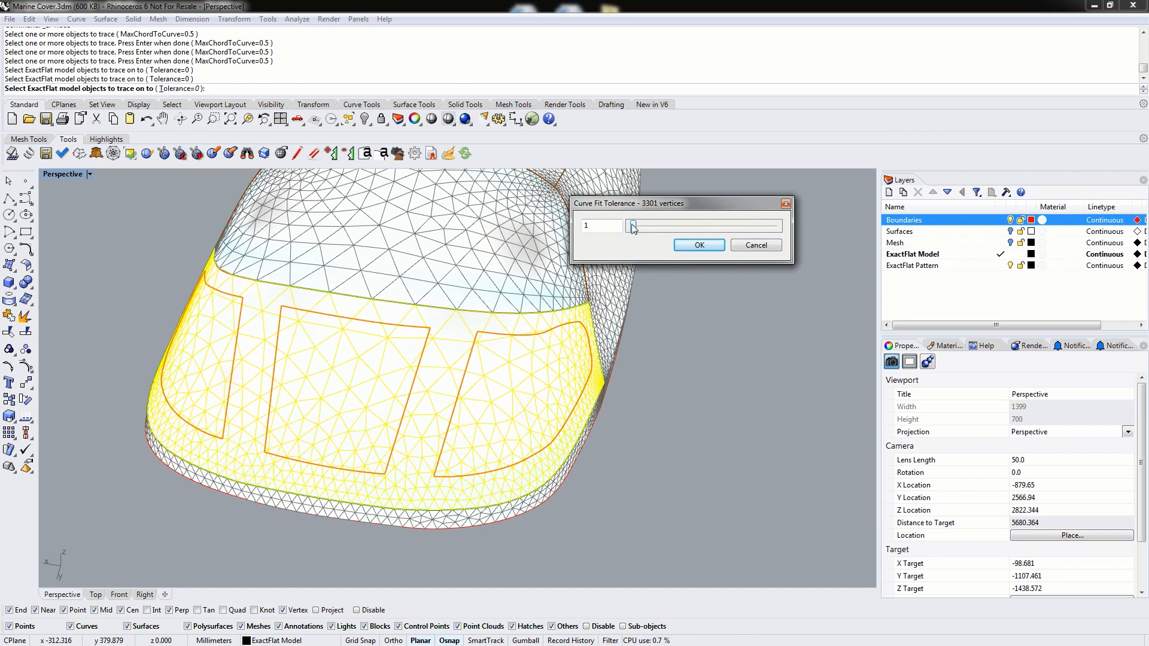
{"action": "left_click_drag", "start_coordinate": [634, 226], "coordinate": [644, 231]}
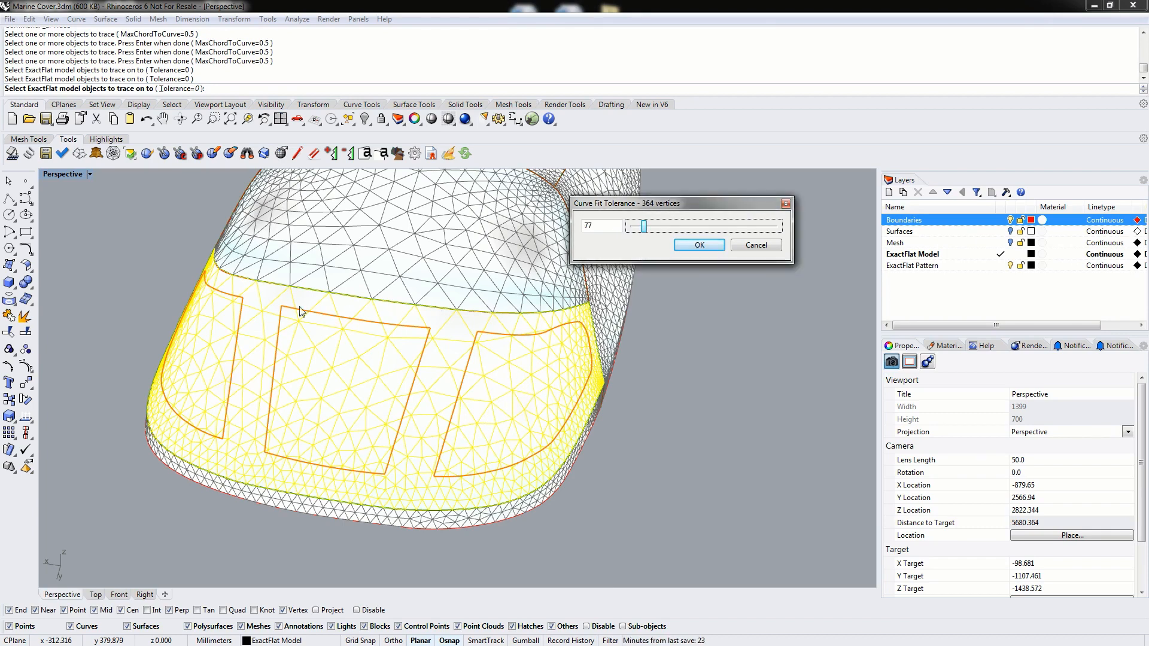
{"action": "left_click", "coordinate": [699, 246]}
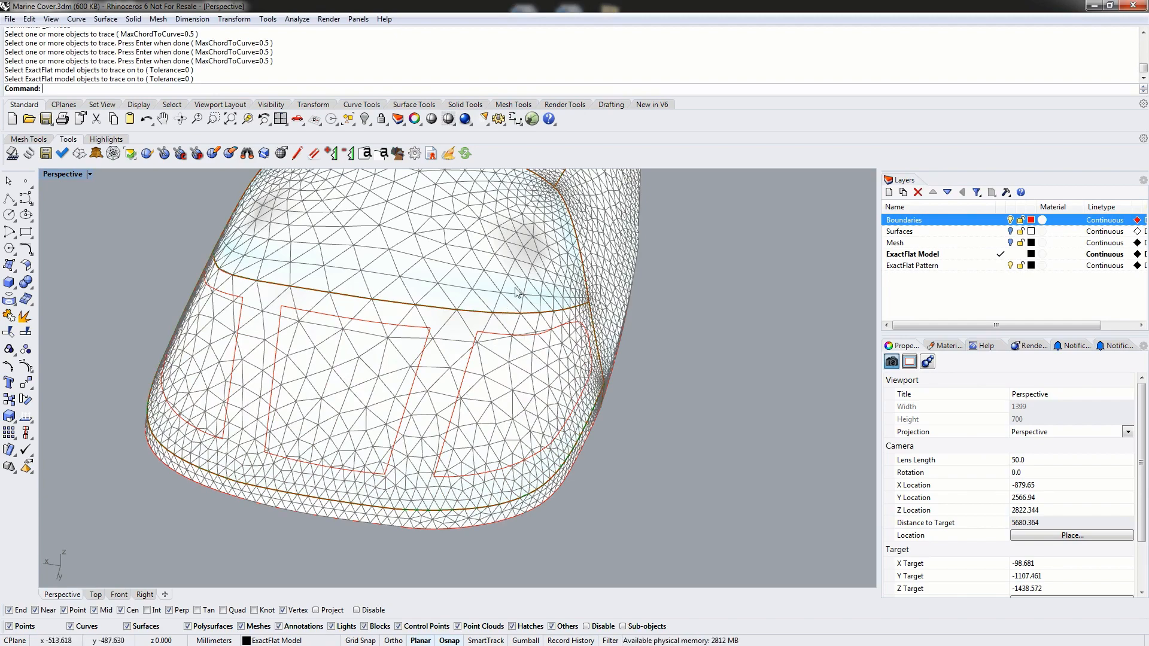
Step: Bring the flattened end panel into view among the pattern pieces and turn off the ExactFlat mesh edge highlight
{"action": "scroll", "coordinate": [520, 292], "scroll_direction": "down", "scroll_amount": 14}
{"action": "scroll", "coordinate": [704, 398], "scroll_direction": "up", "scroll_amount": 6}
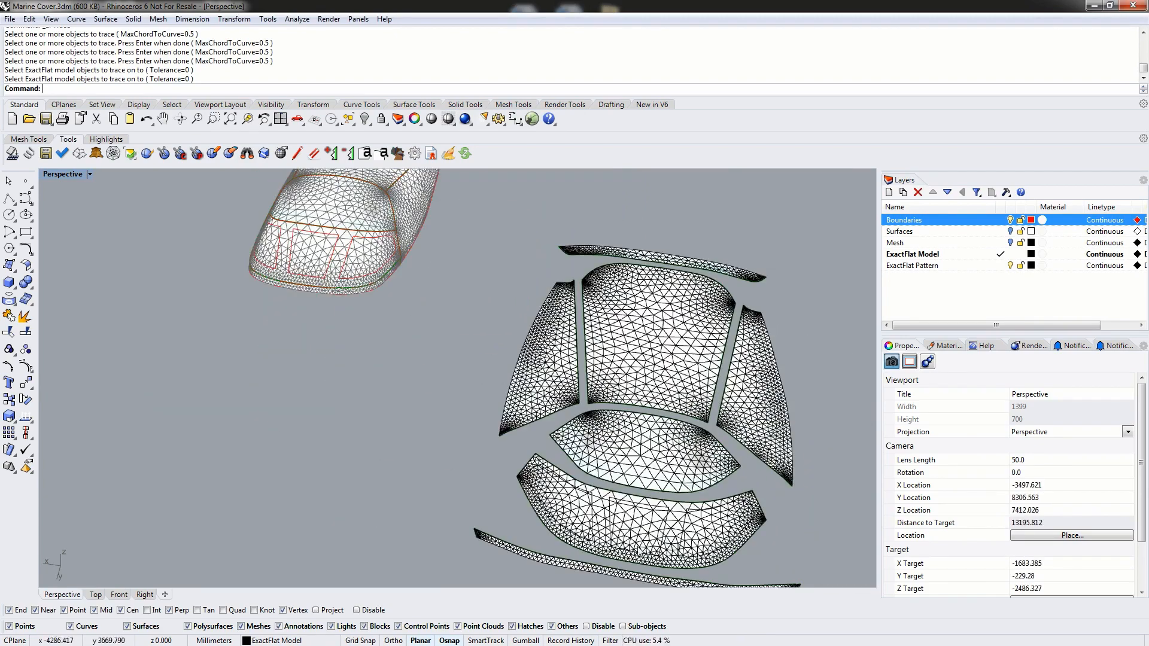
{"action": "scroll", "coordinate": [683, 482], "scroll_direction": "up", "scroll_amount": 5}
{"action": "scroll", "coordinate": [624, 332], "scroll_direction": "down", "scroll_amount": 4}
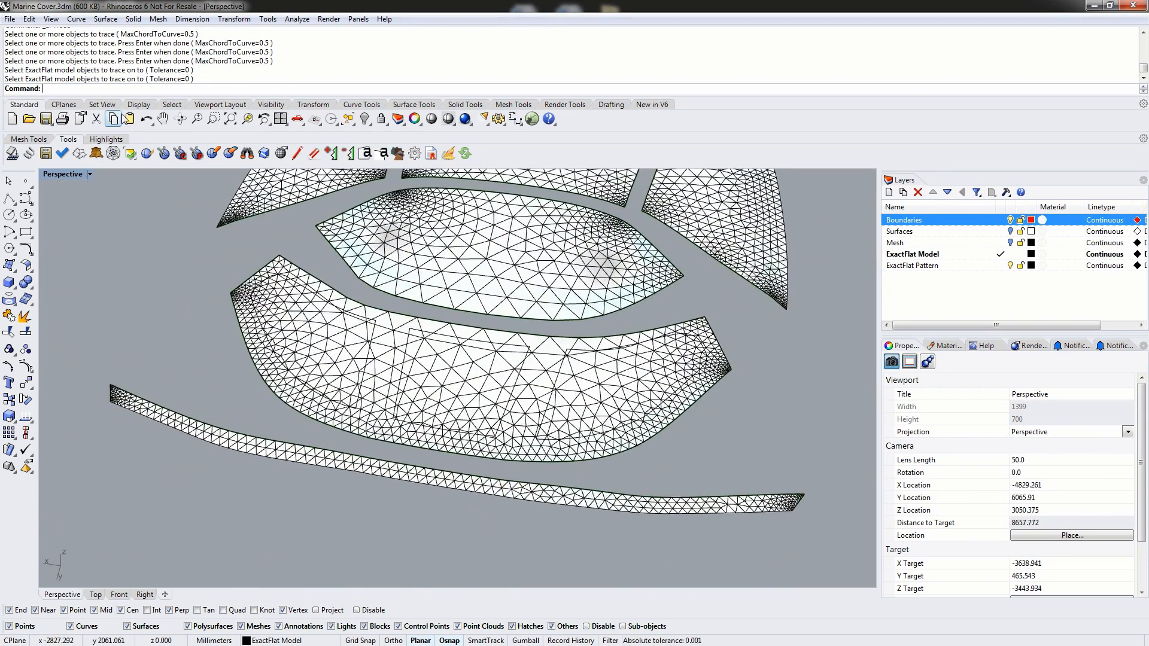
{"action": "left_click", "coordinate": [111, 143]}
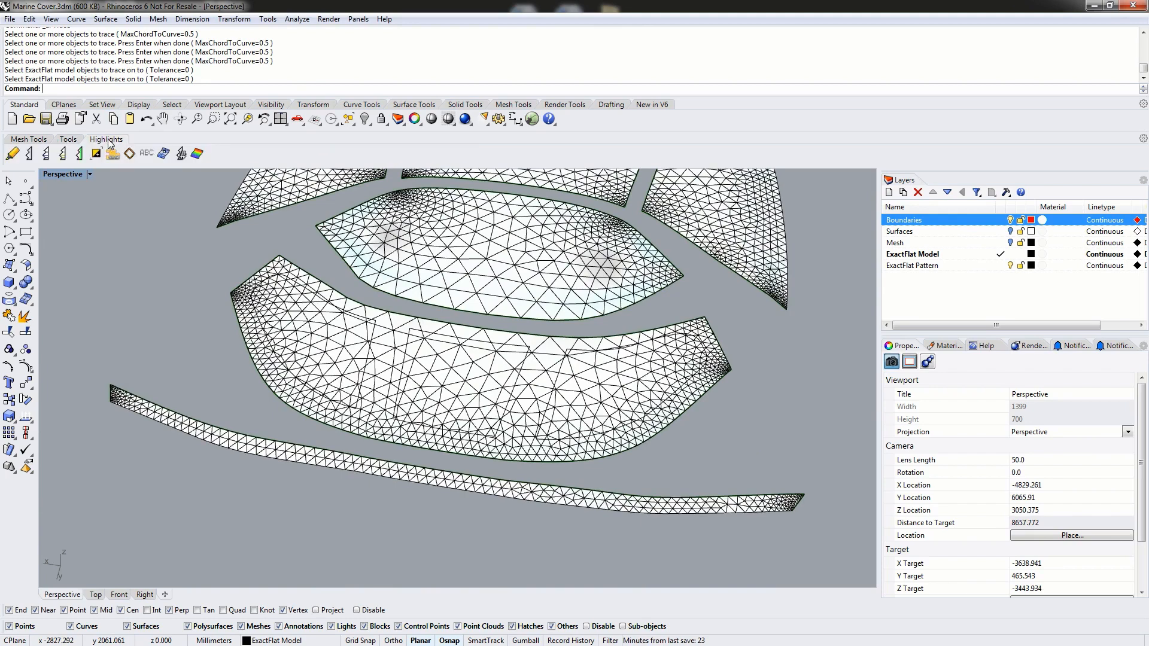
{"action": "left_click", "coordinate": [29, 155]}
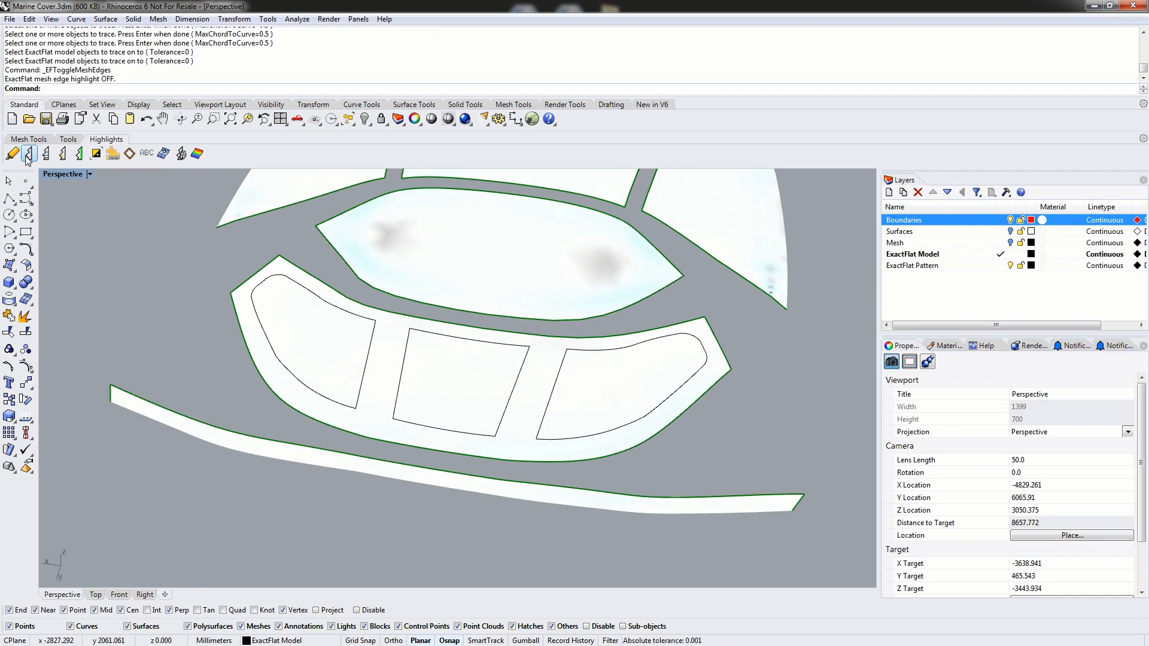
Step: Show the whole arranged pattern layout in a maximized Top view
{"action": "double_click", "coordinate": [62, 174]}
{"action": "mouse_move", "coordinate": [239, 269]}
{"action": "right_mouse_down"}
{"action": "mouse_move", "coordinate": [230, 258]}
{"action": "mouse_move", "coordinate": [222, 282]}
{"action": "mouse_move", "coordinate": [242, 286]}
{"action": "right_mouse_up"}
{"action": "scroll", "coordinate": [221, 260], "scroll_direction": "up", "scroll_amount": 2}
{"action": "double_click", "coordinate": [50, 175]}
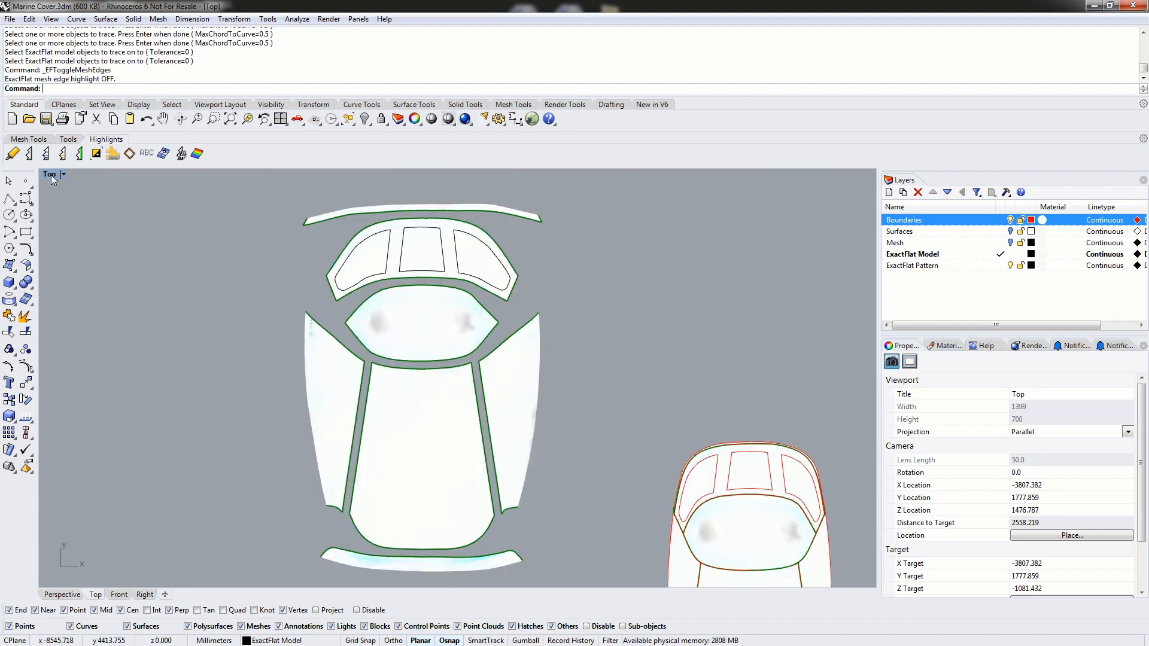
Step: Make the ExactFlat Pattern layer current and hide the ExactFlat Model and Boundaries layers
{"action": "left_click", "coordinate": [1003, 267]}
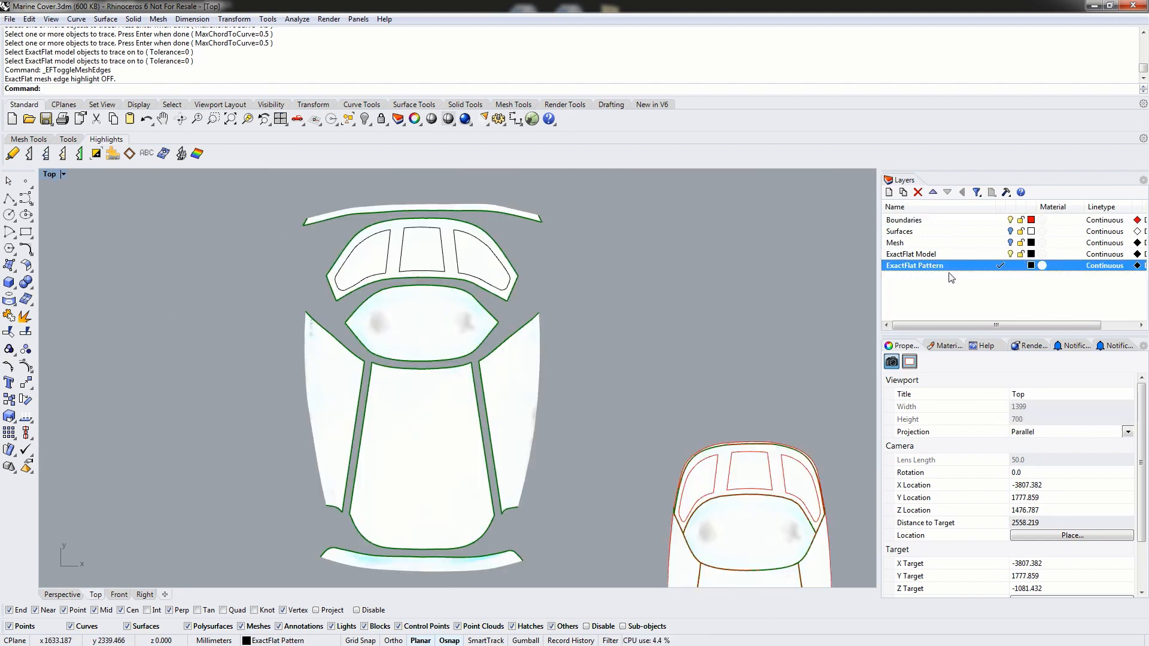
{"action": "left_click", "coordinate": [1011, 254]}
{"action": "left_click", "coordinate": [1010, 220]}
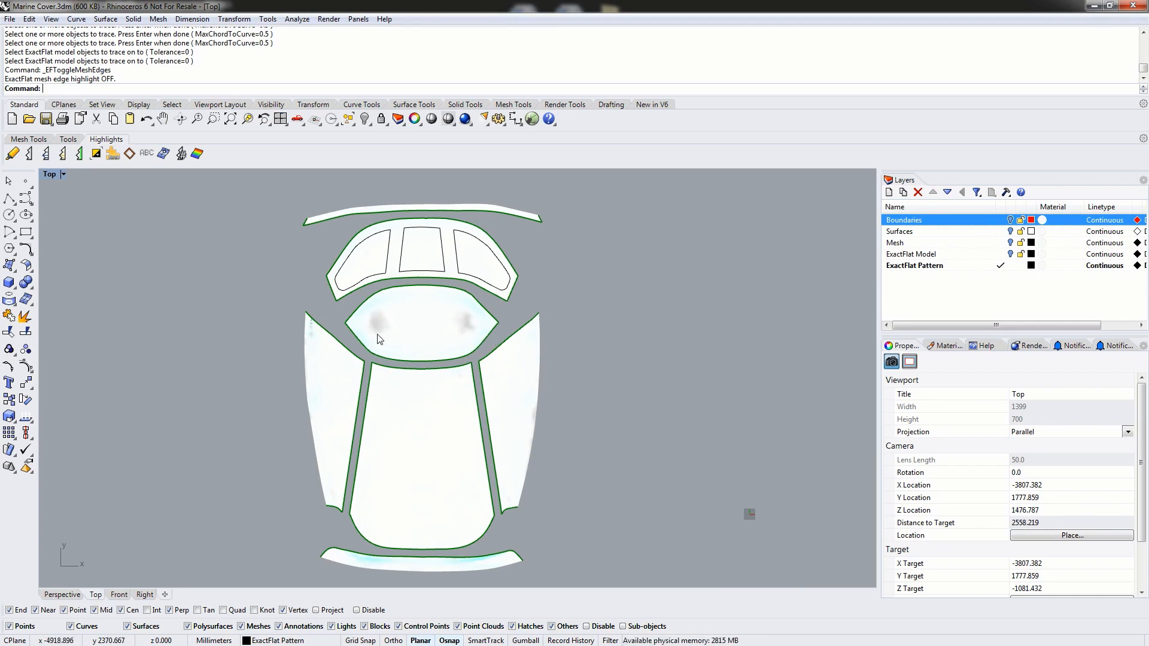
Step: Add six matching notch tags with the default %n text down the seam between the left side panel and the large centre piece
{"action": "scroll", "coordinate": [396, 354], "scroll_direction": "up", "scroll_amount": 2}
{"action": "right_click_drag", "start_coordinate": [388, 361], "coordinate": [386, 304]}
{"action": "scroll", "coordinate": [382, 311], "scroll_direction": "up", "scroll_amount": 2}
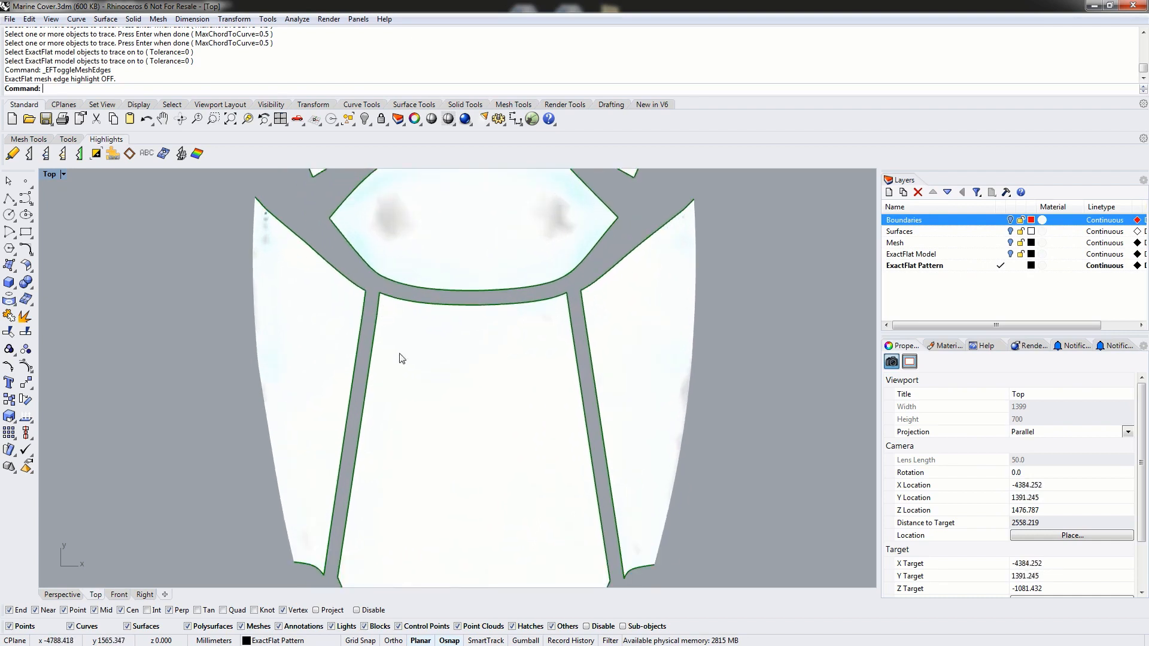
{"action": "right_click_drag", "start_coordinate": [402, 356], "coordinate": [395, 329]}
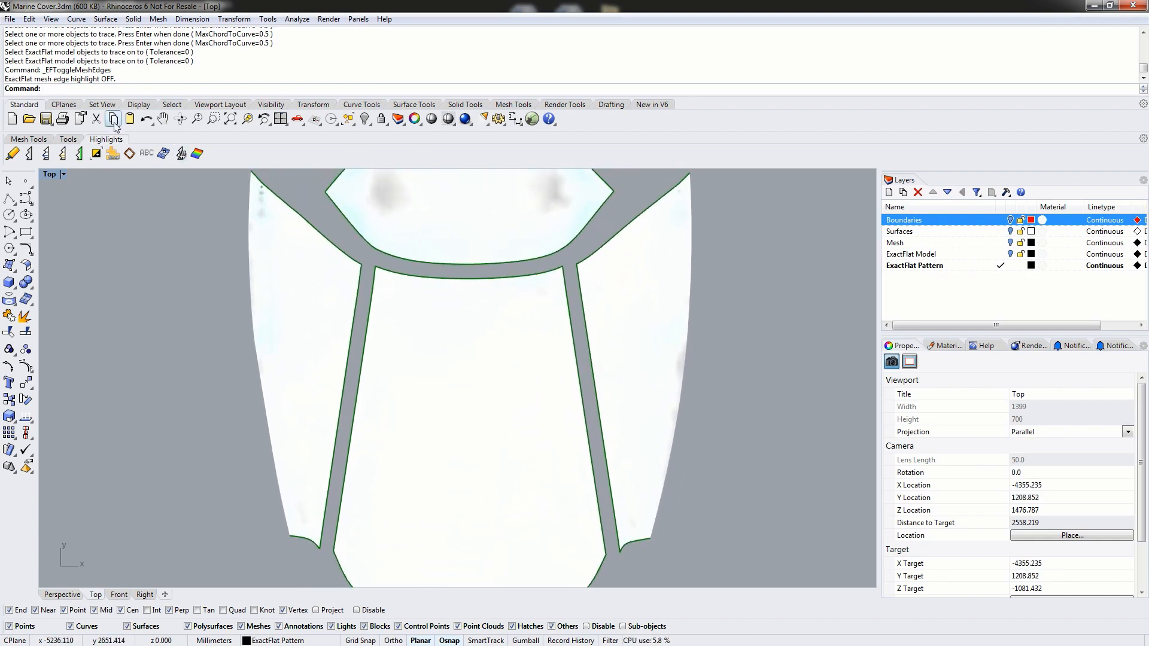
{"action": "left_click", "coordinate": [68, 140]}
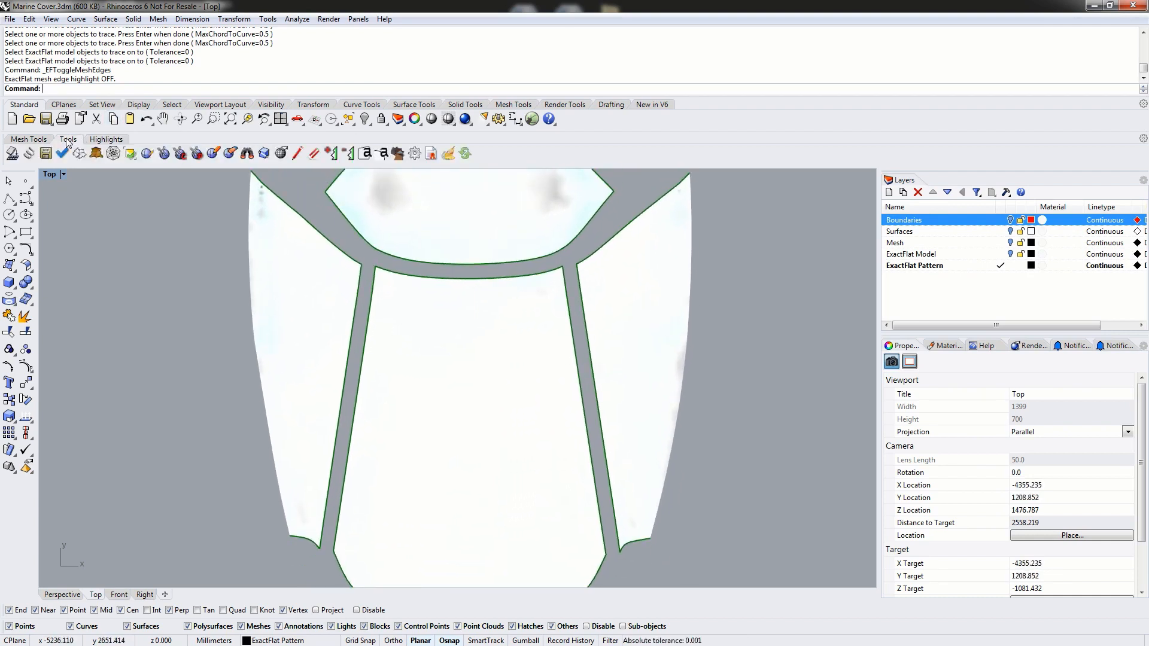
{"action": "left_click", "coordinate": [366, 154]}
{"action": "left_click_drag", "start_coordinate": [516, 230], "coordinate": [886, 60]}
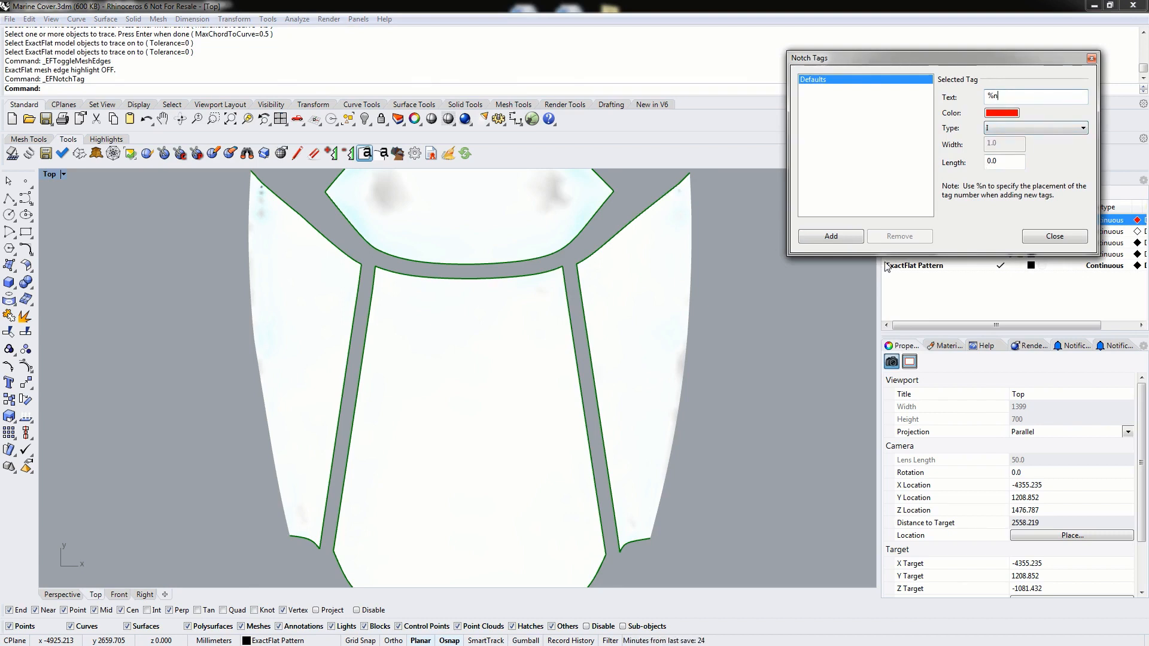
{"action": "left_click", "coordinate": [831, 237]}
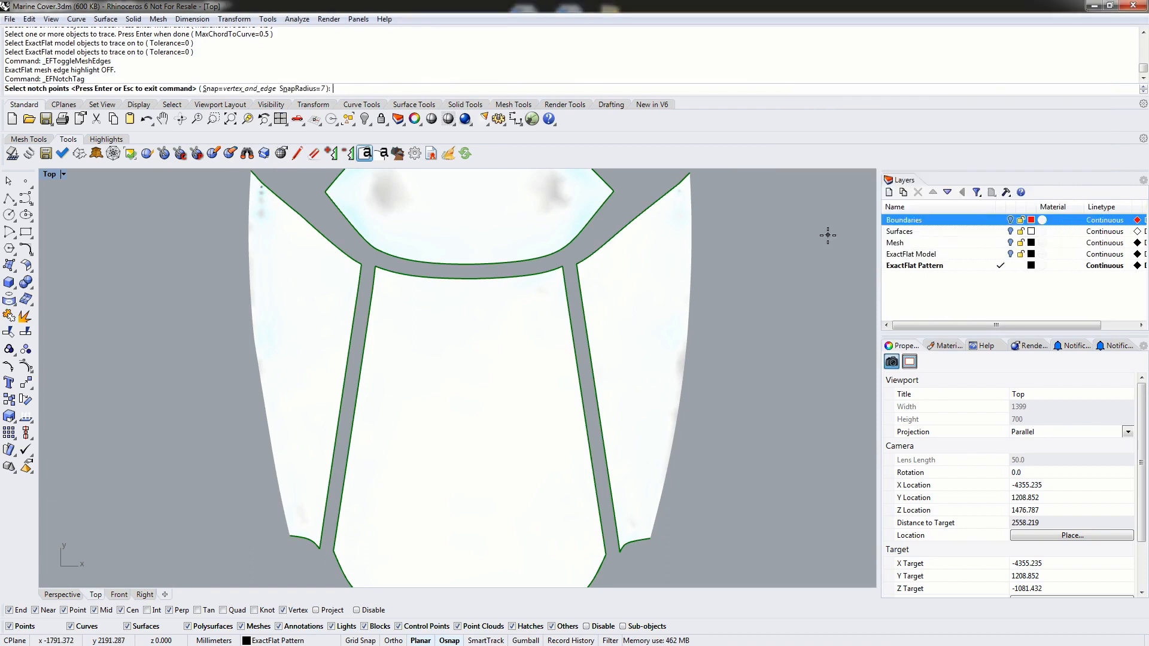
{"action": "left_click", "coordinate": [360, 272]}
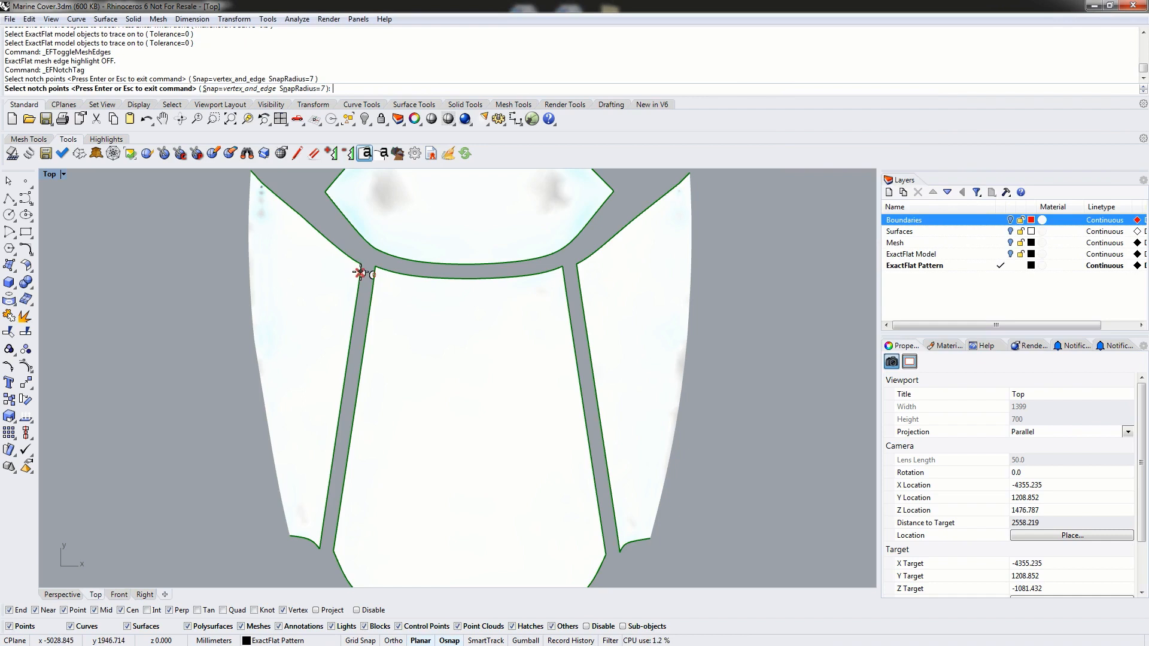
{"action": "left_click", "coordinate": [355, 309]}
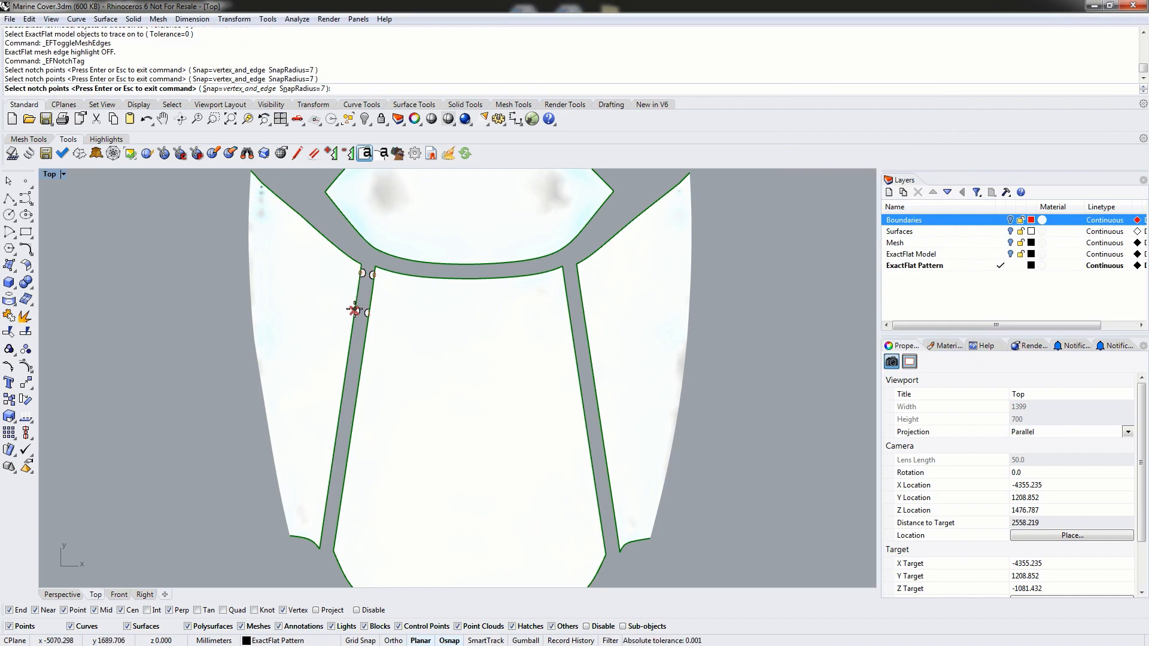
{"action": "left_click", "coordinate": [346, 368]}
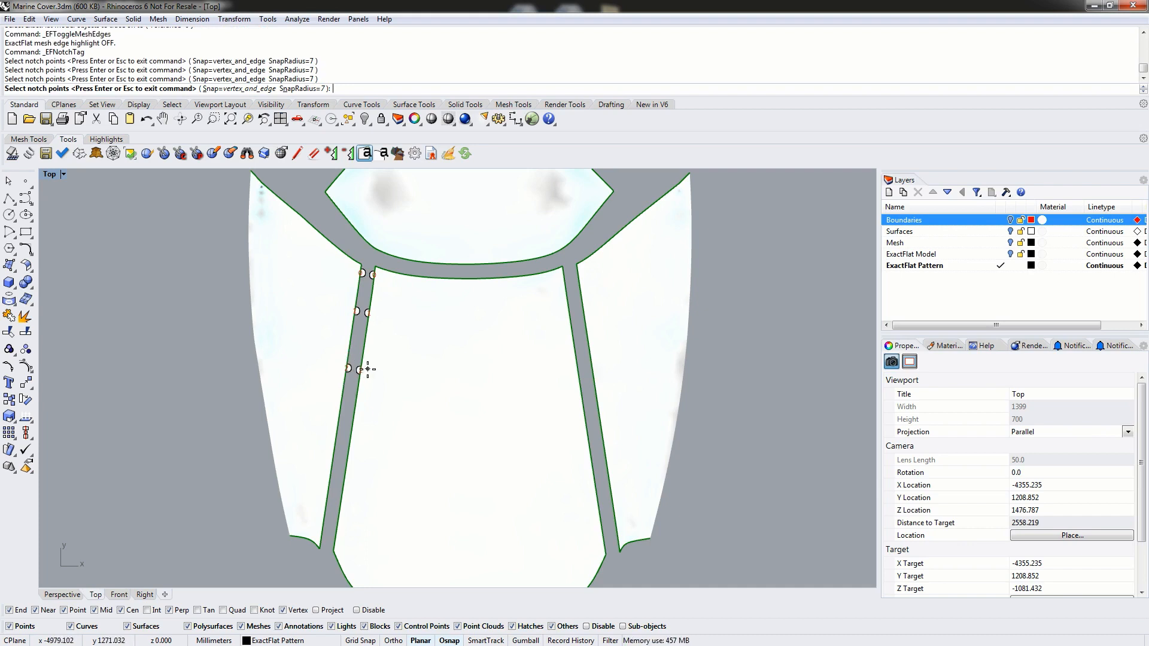
{"action": "left_click", "coordinate": [339, 422]}
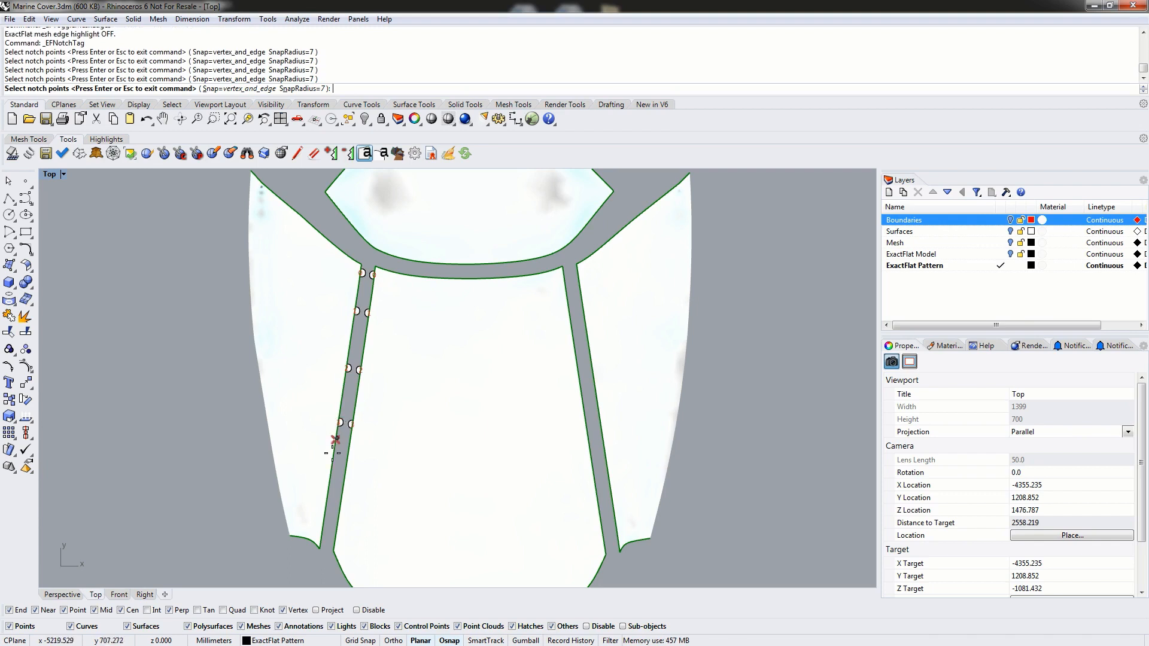
{"action": "left_click", "coordinate": [329, 476]}
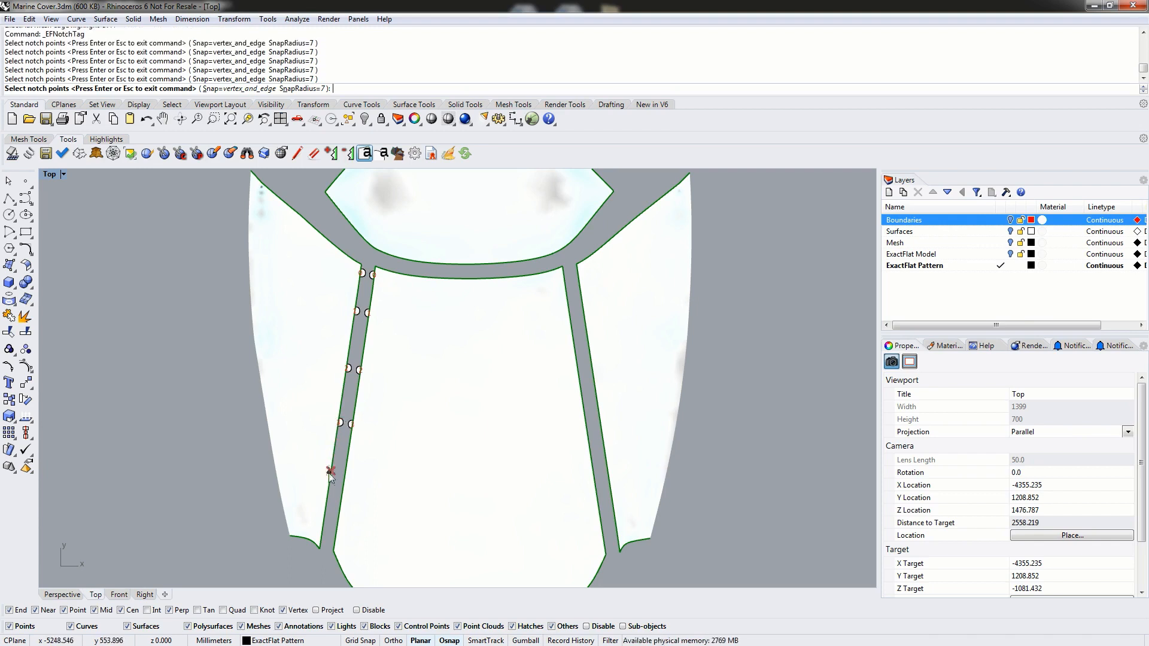
{"action": "left_click", "coordinate": [324, 533]}
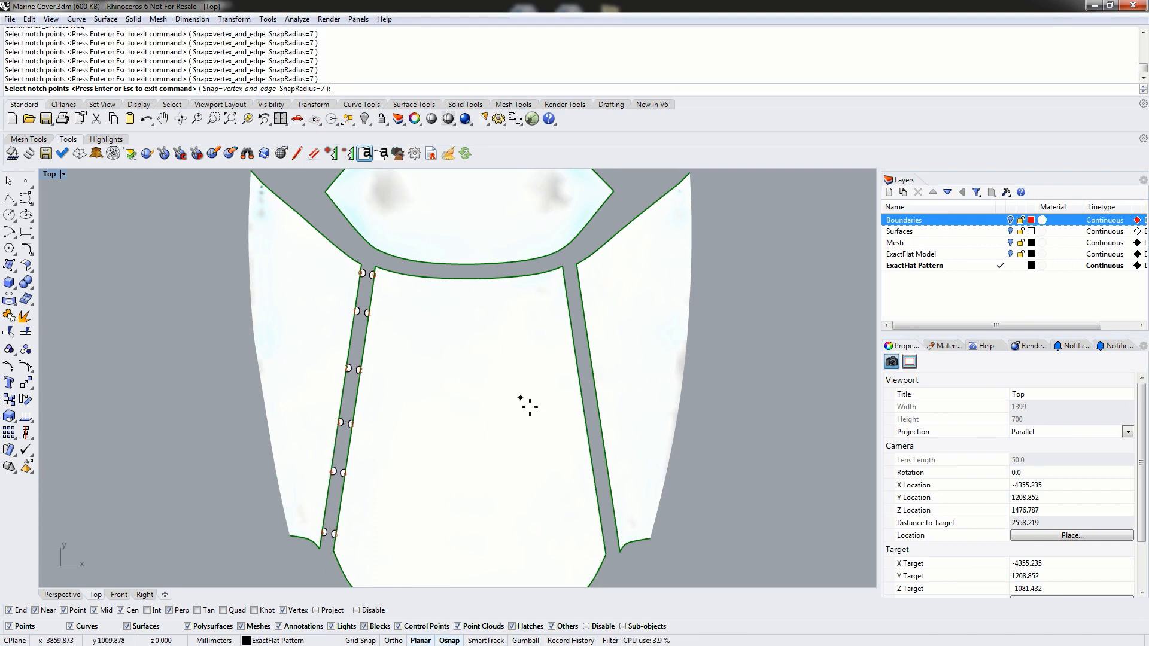
Step: Place six more notch tags down the seam between the centre piece and the right side panel, and end the command
{"action": "right_click_drag", "start_coordinate": [527, 402], "coordinate": [380, 385]}
{"action": "left_click", "coordinate": [409, 258]}
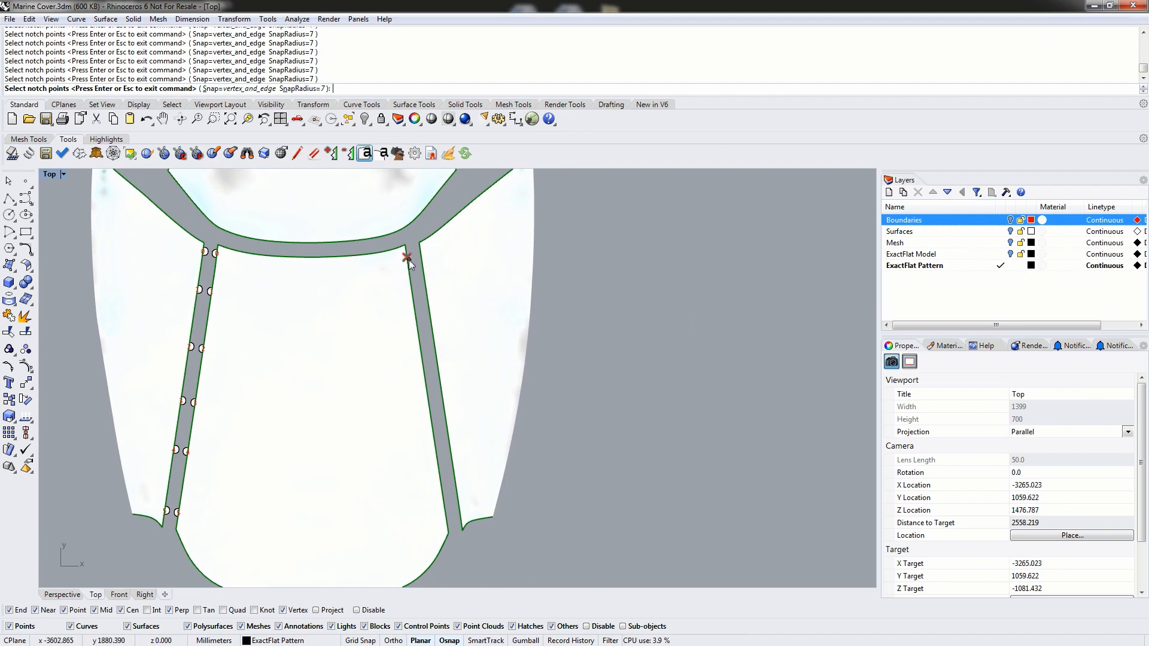
{"action": "left_click", "coordinate": [415, 302]}
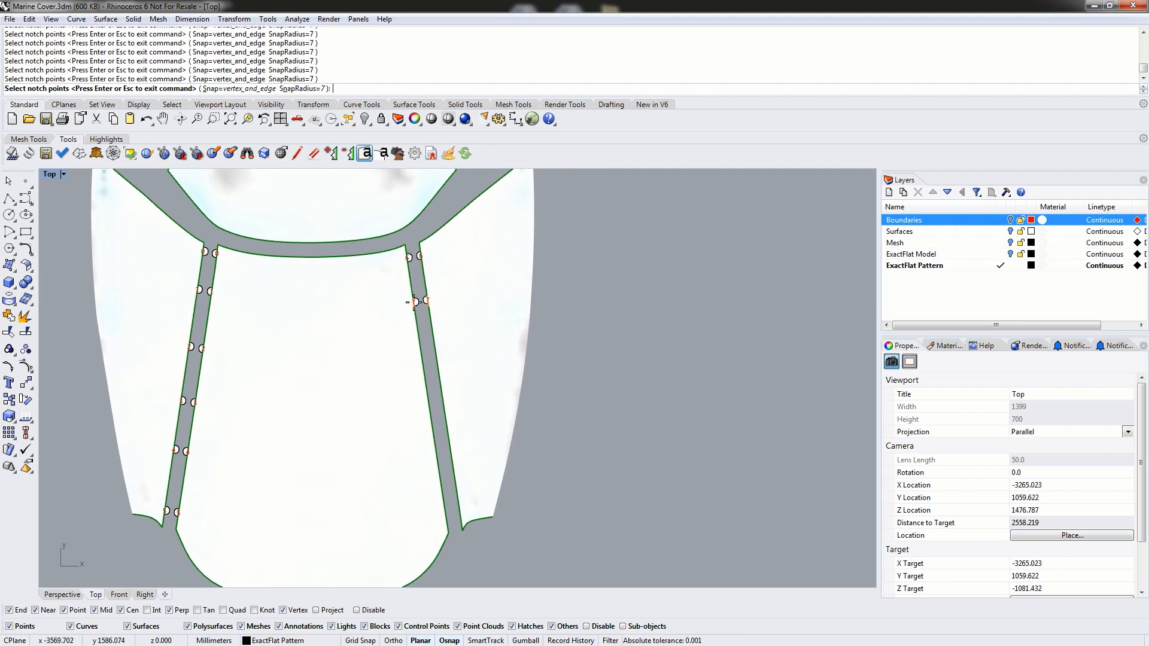
{"action": "left_click", "coordinate": [422, 353]}
{"action": "left_click", "coordinate": [433, 424]}
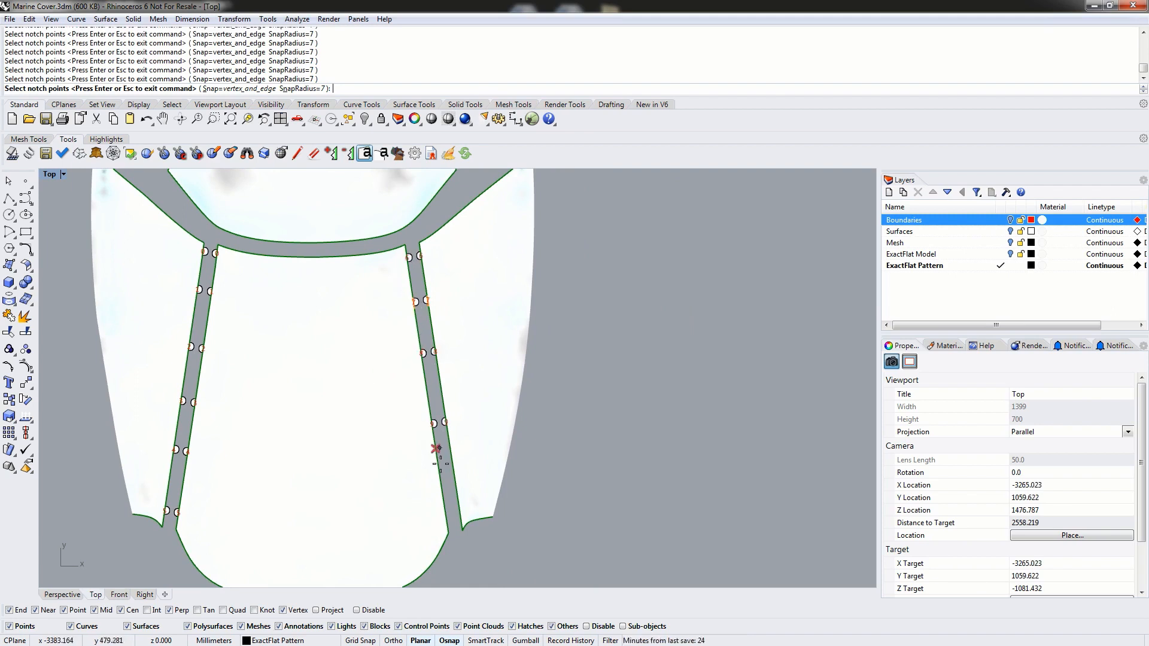
{"action": "left_click", "coordinate": [441, 472]}
{"action": "left_click", "coordinate": [450, 523]}
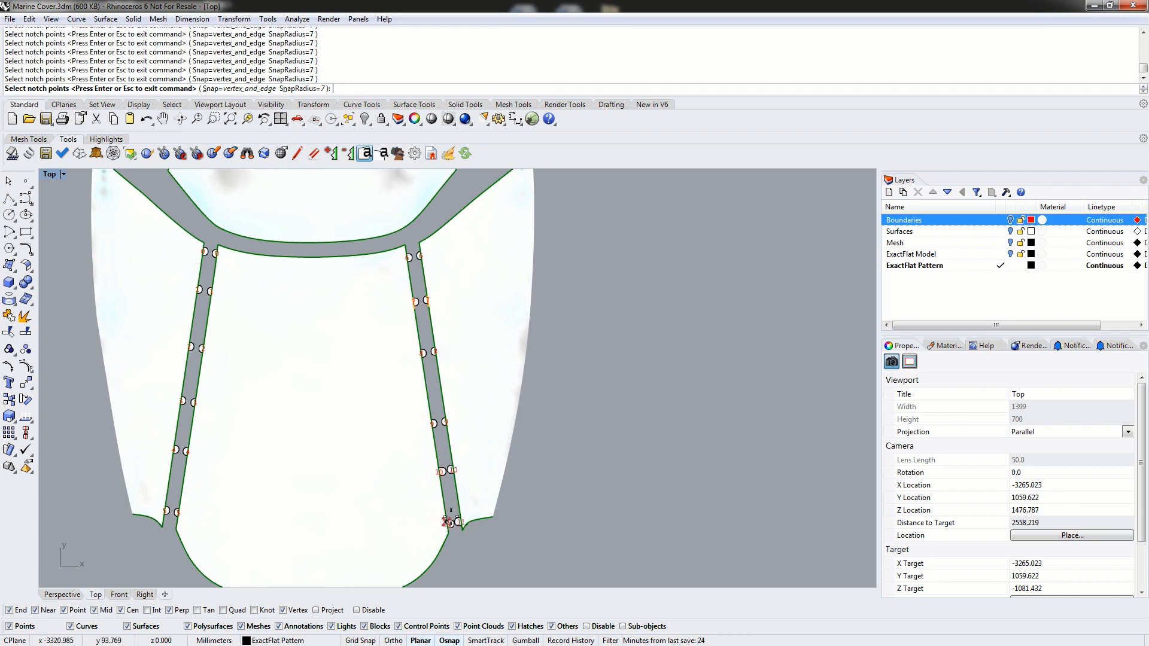
{"action": "key", "text": "Return"}
{"action": "left_click", "coordinate": [686, 405]}
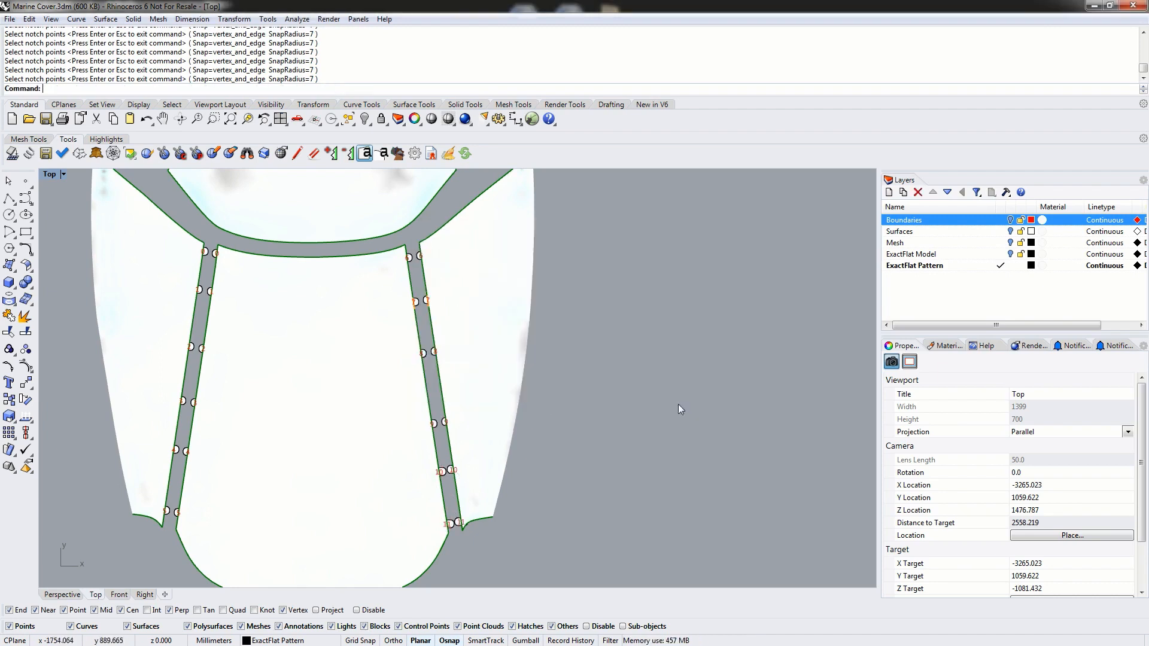
{"action": "scroll", "coordinate": [695, 461], "scroll_direction": "down", "scroll_amount": 3}
{"action": "scroll", "coordinate": [337, 312], "scroll_direction": "down", "scroll_amount": 3}
{"action": "right_click_drag", "start_coordinate": [337, 313], "coordinate": [391, 362]}
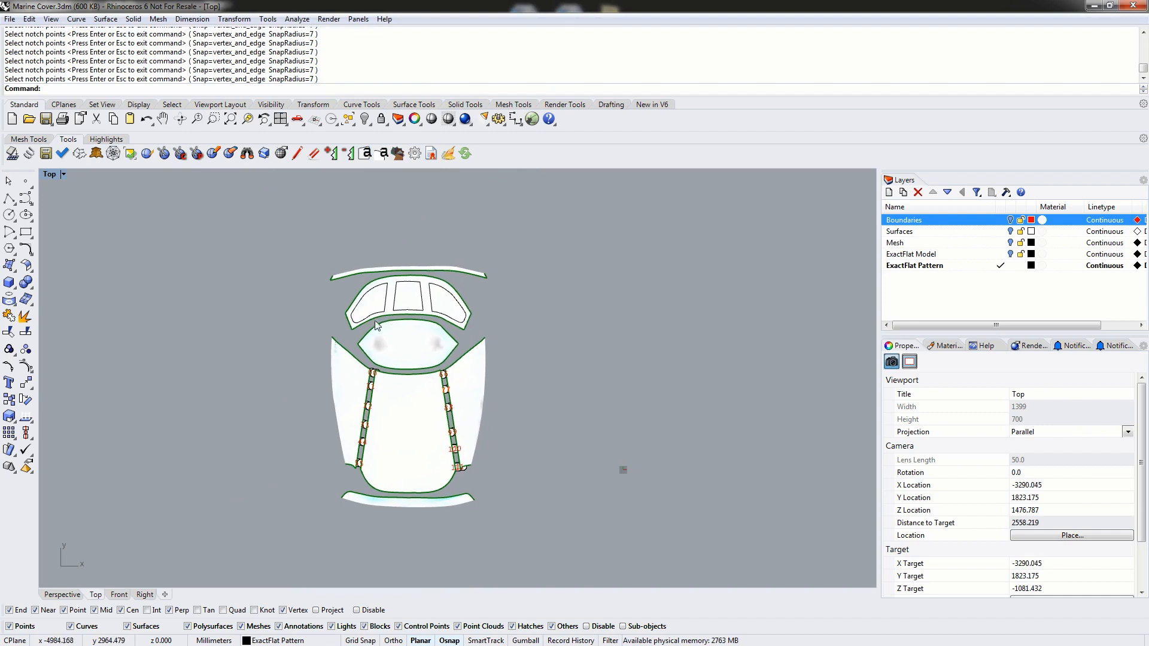
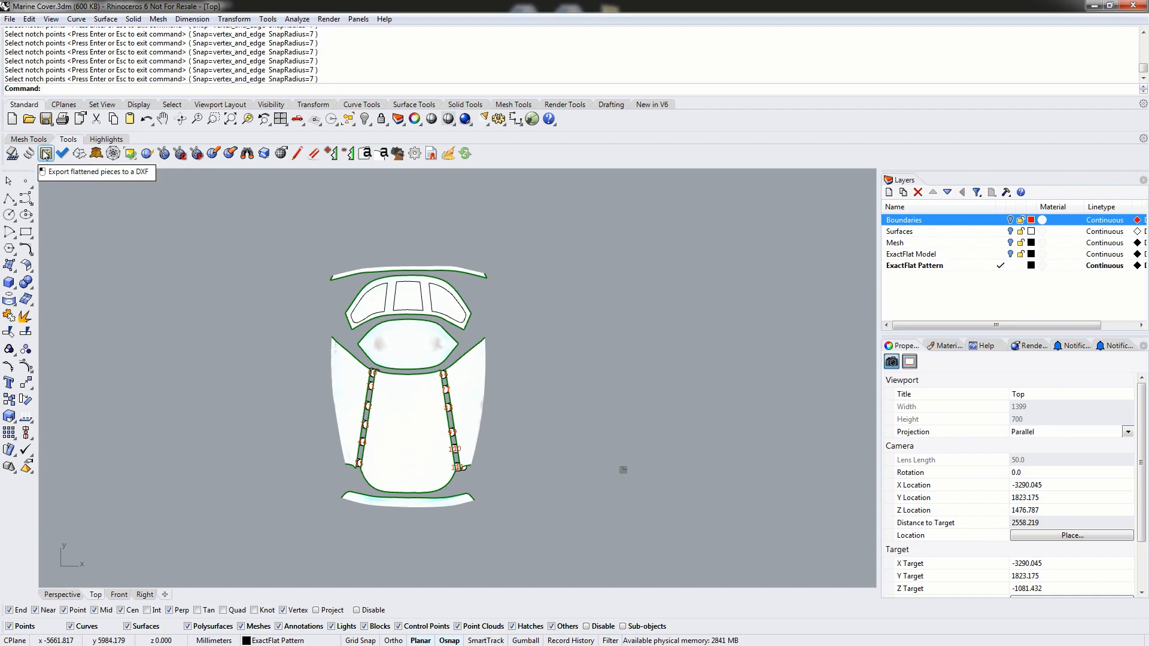
Step: Export the flattened pieces as "boat cover.dxf" into the Demo 3 - Marine Cover folder
{"action": "left_click", "coordinate": [46, 154]}
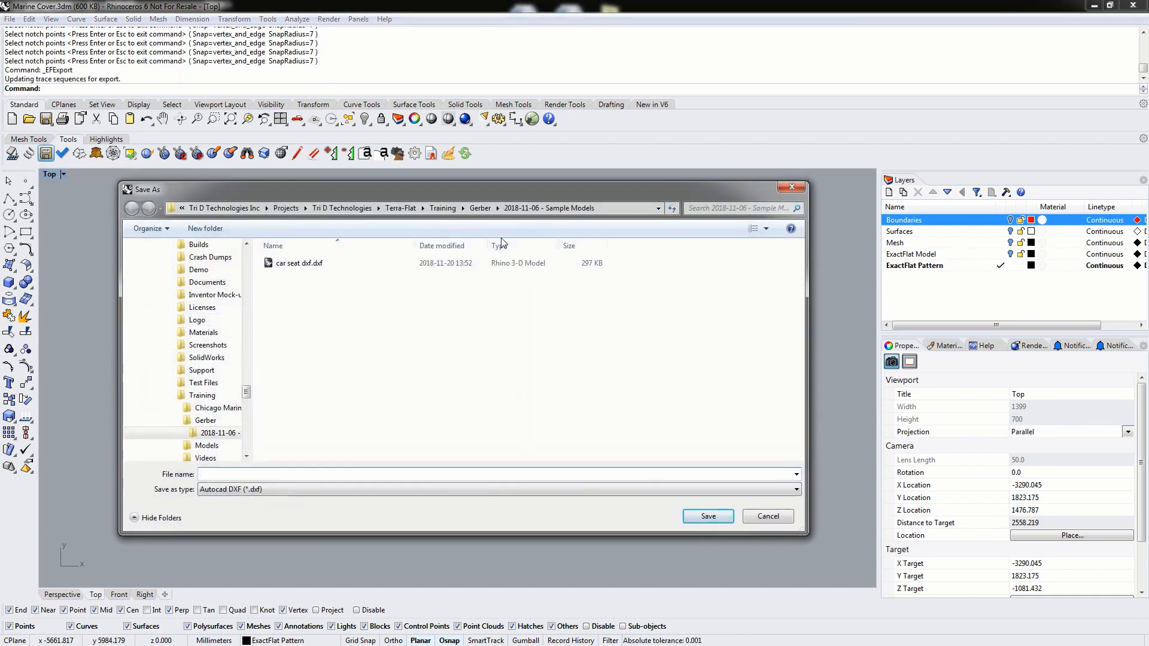
{"action": "left_click", "coordinate": [443, 209]}
{"action": "double_click", "coordinate": [291, 301]}
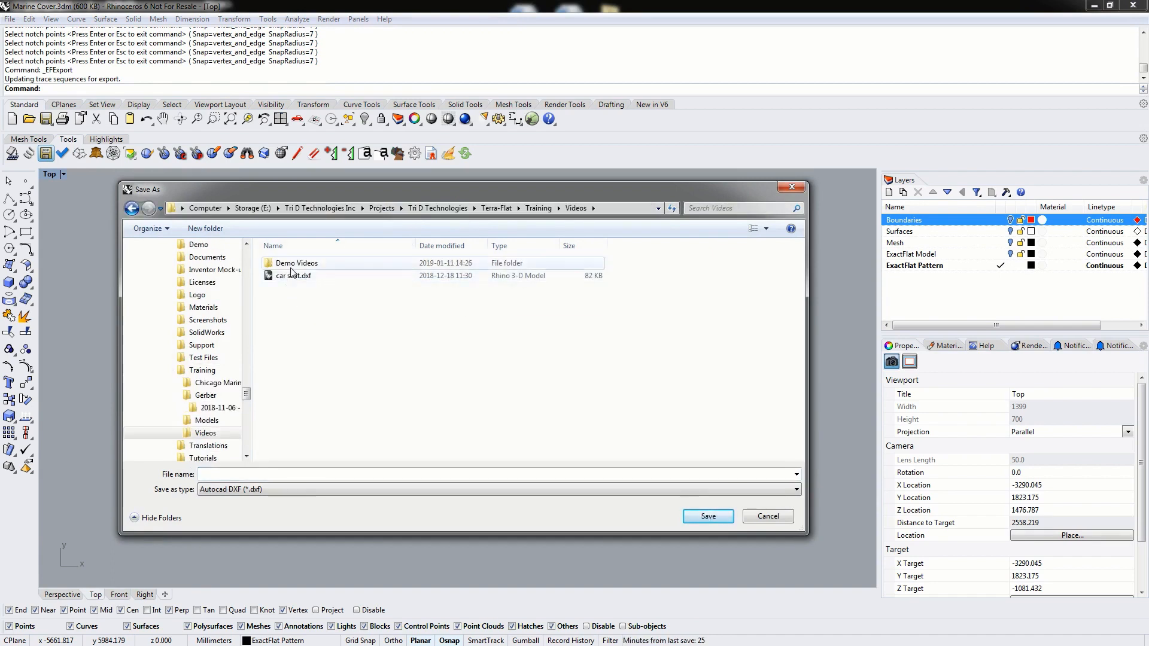
{"action": "left_click", "coordinate": [294, 269]}
{"action": "double_click", "coordinate": [294, 269]}
{"action": "double_click", "coordinate": [300, 288]}
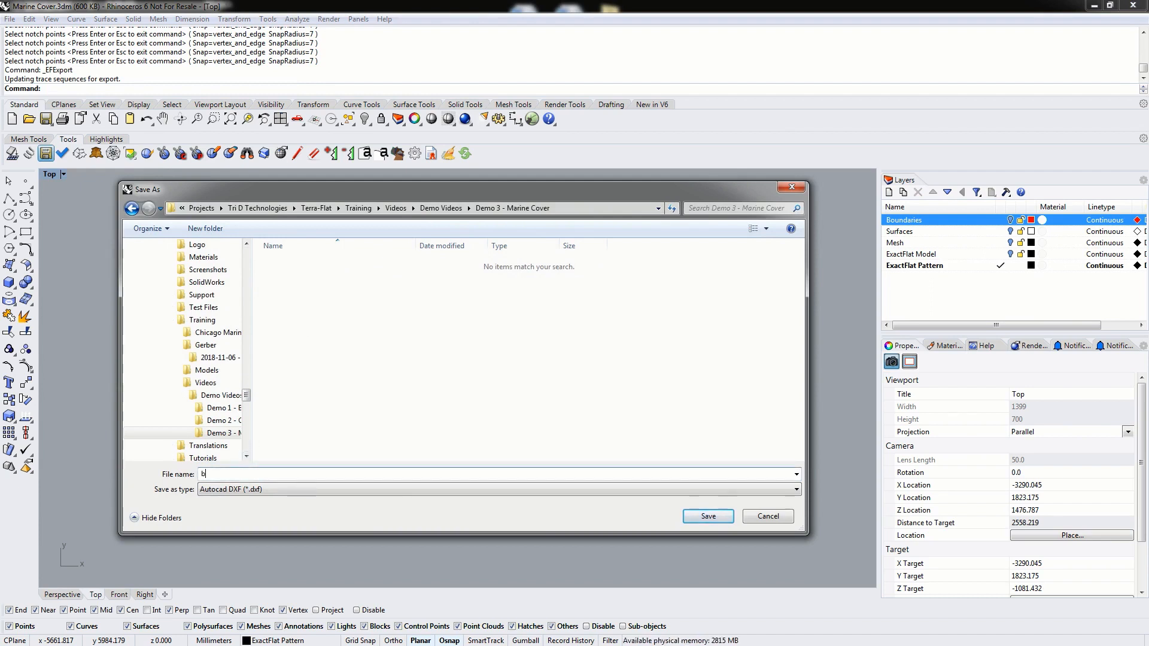
{"action": "type", "text": ".dxf"}
{"action": "key", "text": "Return"}
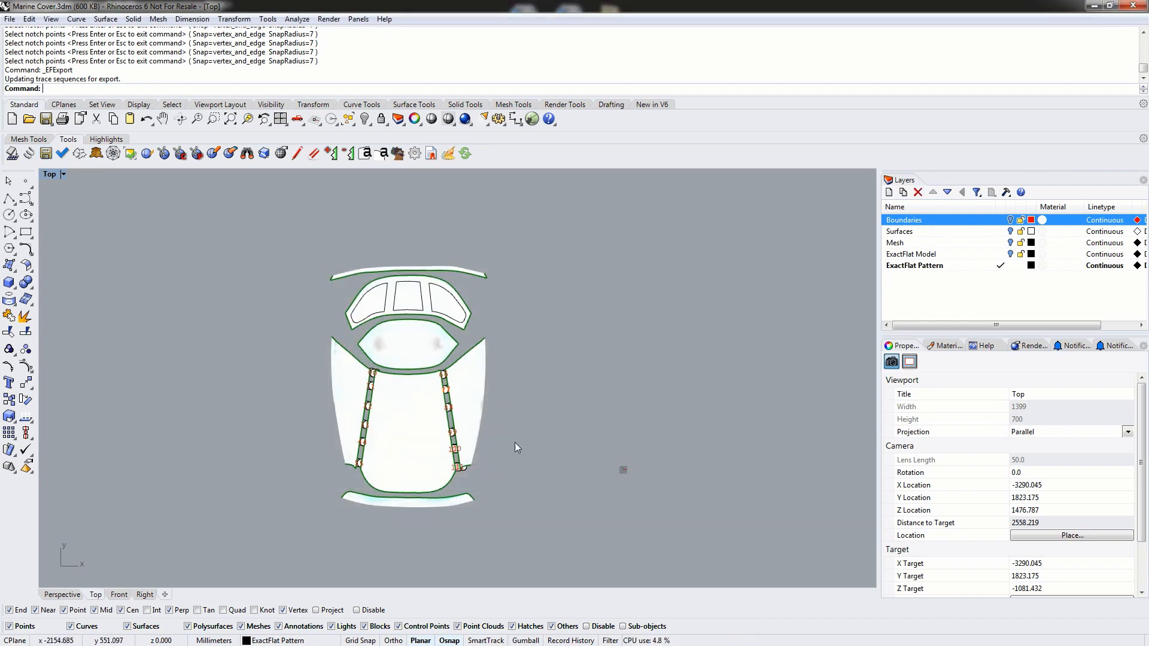
Step: Import "boat cover.dxf" from the Demo 3 - Marine Cover folder with the default import options in millimetres
{"action": "right_click_drag", "start_coordinate": [515, 444], "coordinate": [433, 449]}
{"action": "right_click_drag", "start_coordinate": [495, 385], "coordinate": [443, 403]}
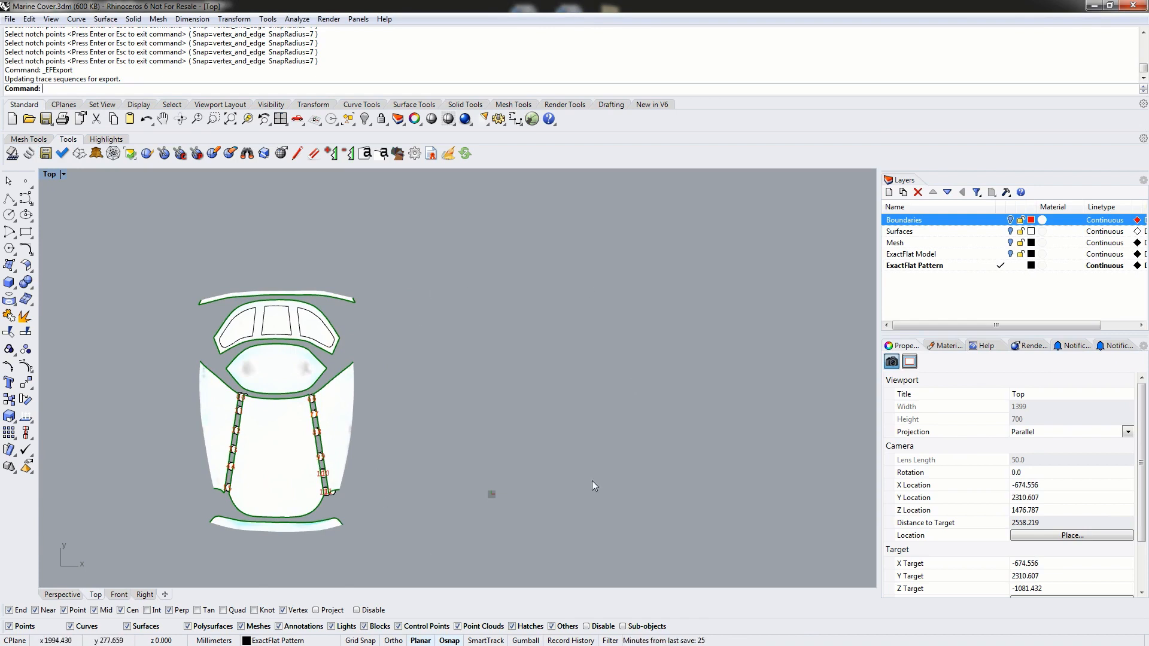
{"action": "type", "text": "Import"}
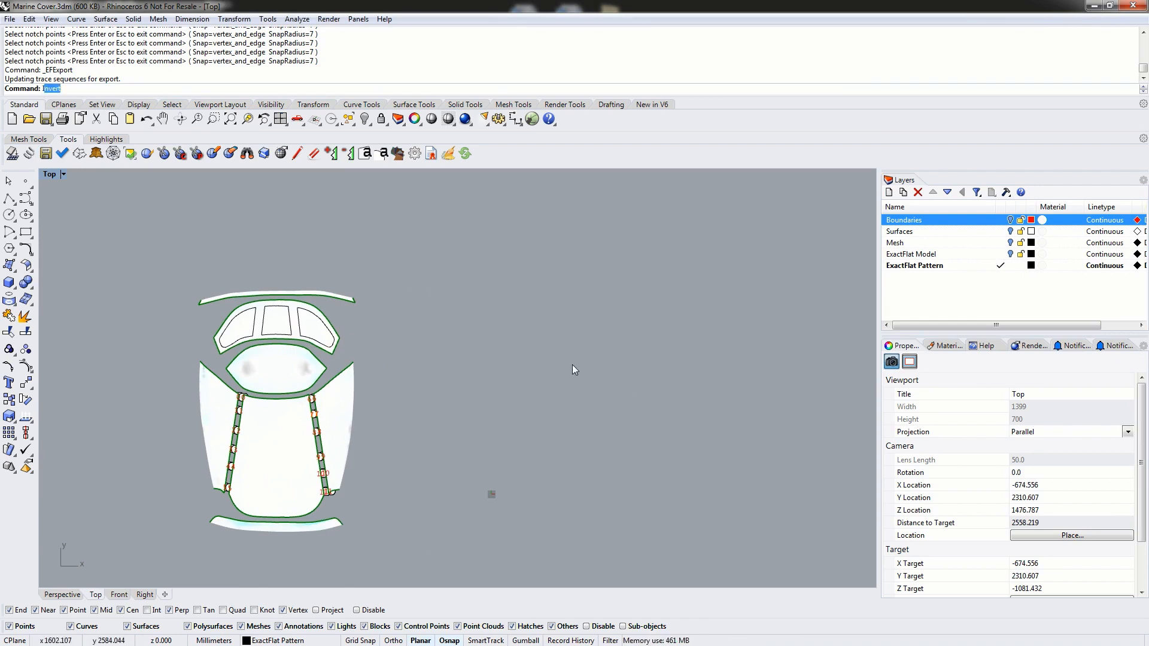
{"action": "key", "text": "Return"}
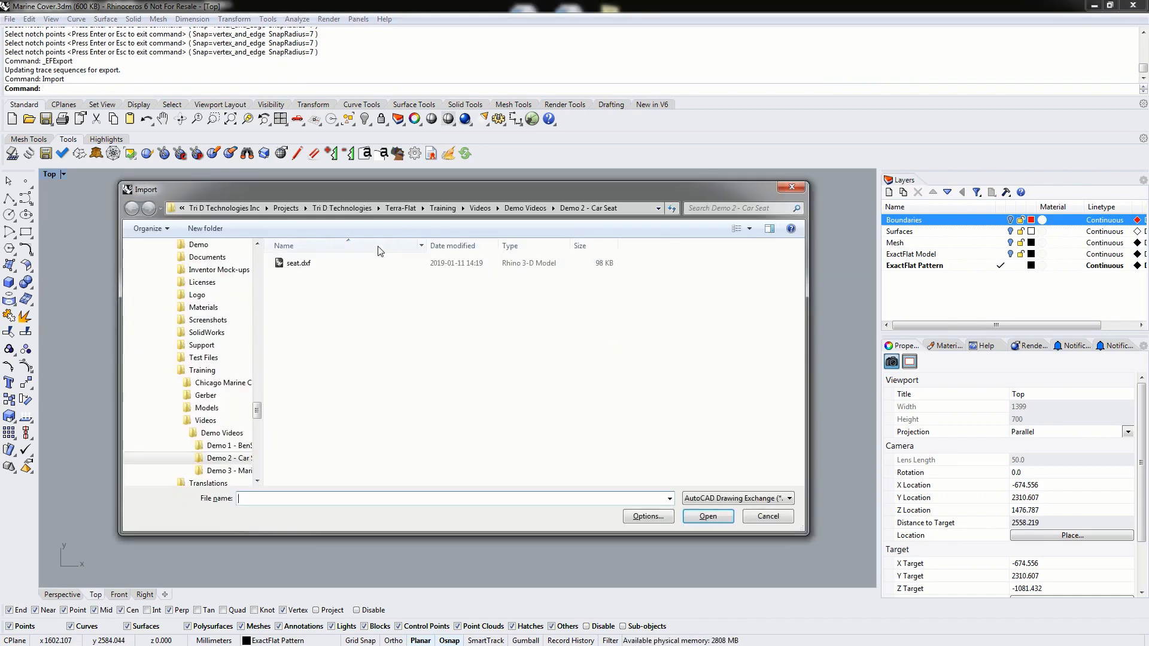
{"action": "left_click", "coordinate": [524, 208]}
{"action": "double_click", "coordinate": [315, 288]}
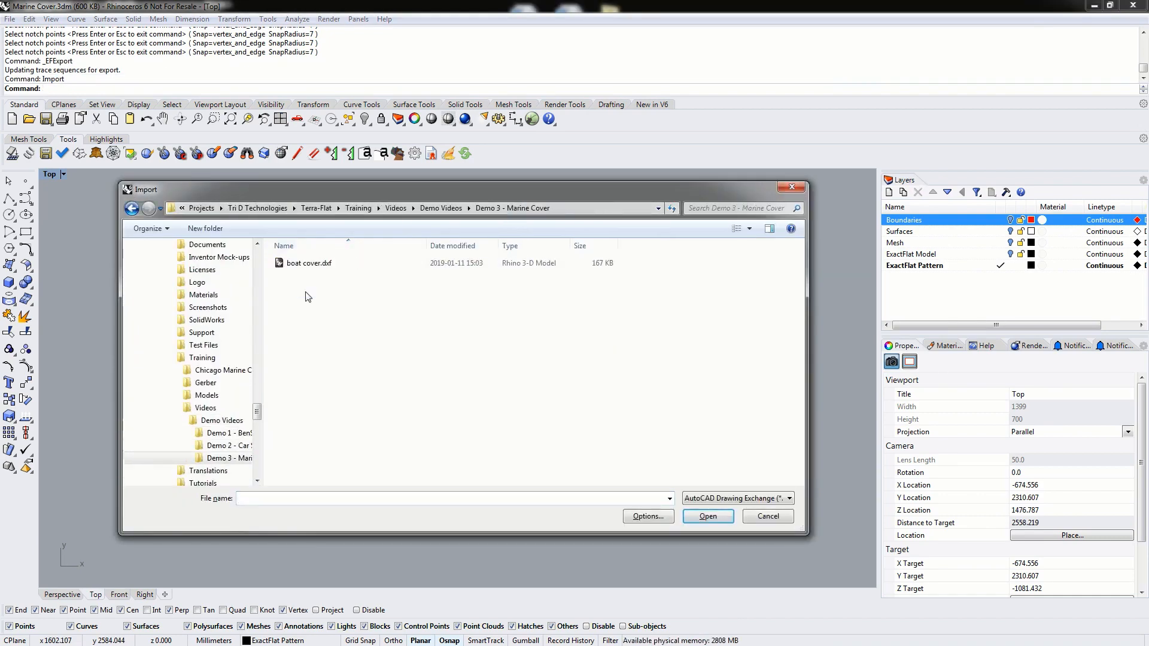
{"action": "double_click", "coordinate": [303, 264]}
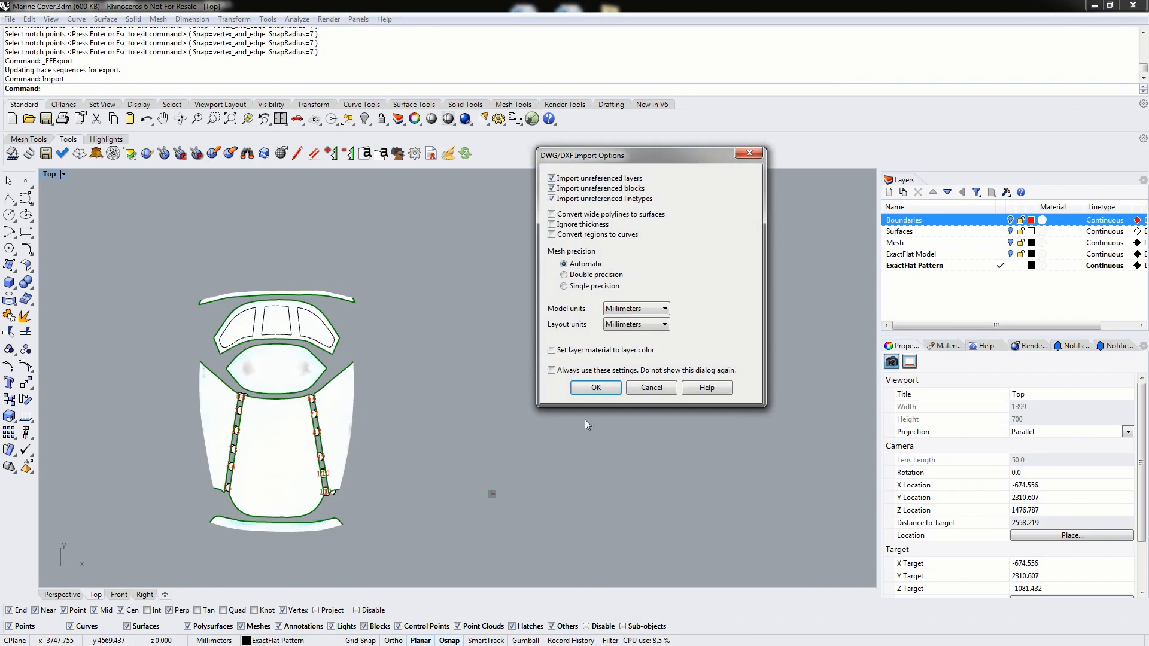
{"action": "left_click", "coordinate": [604, 389]}
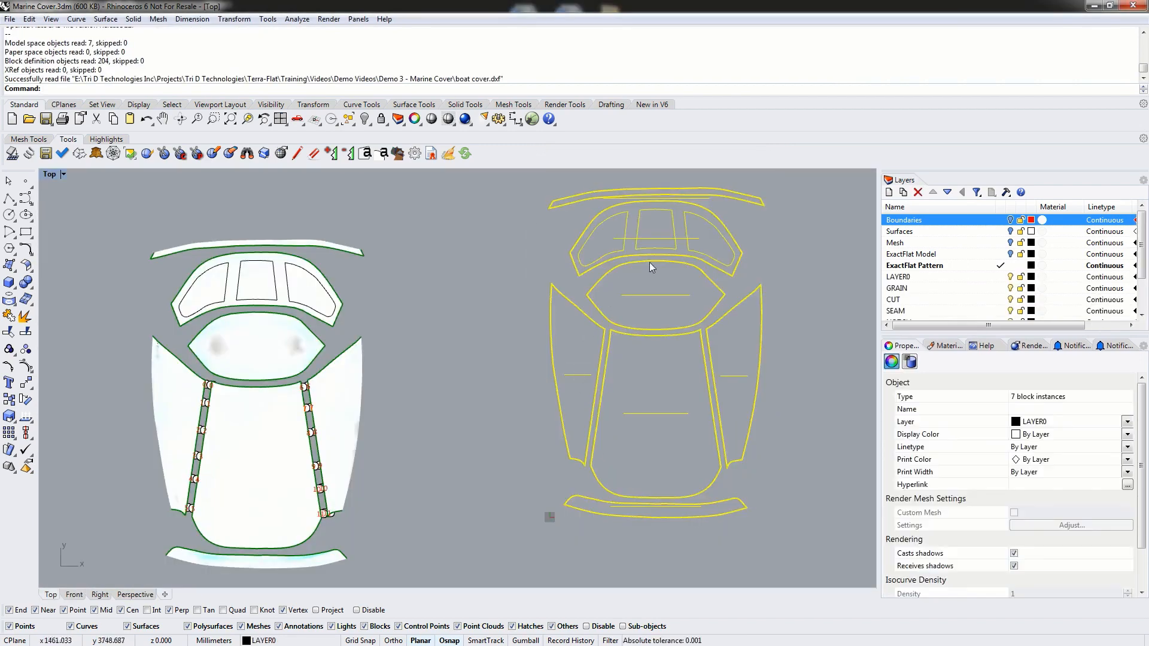
Step: Move the imported DXF outlines directly beside the flattened patterns, deselect them and look through the imported layers
{"action": "left_click_drag", "start_coordinate": [650, 264], "coordinate": [503, 307]}
{"action": "left_click", "coordinate": [679, 294]}
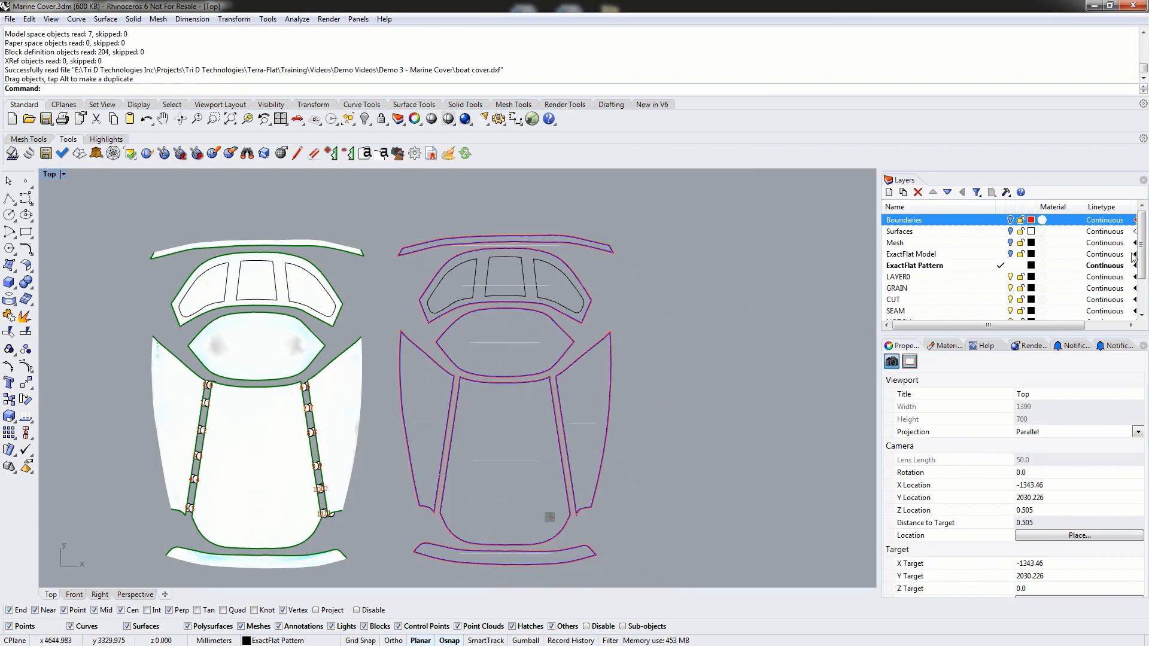
{"action": "scroll", "coordinate": [922, 264], "scroll_direction": "down", "scroll_amount": 1}
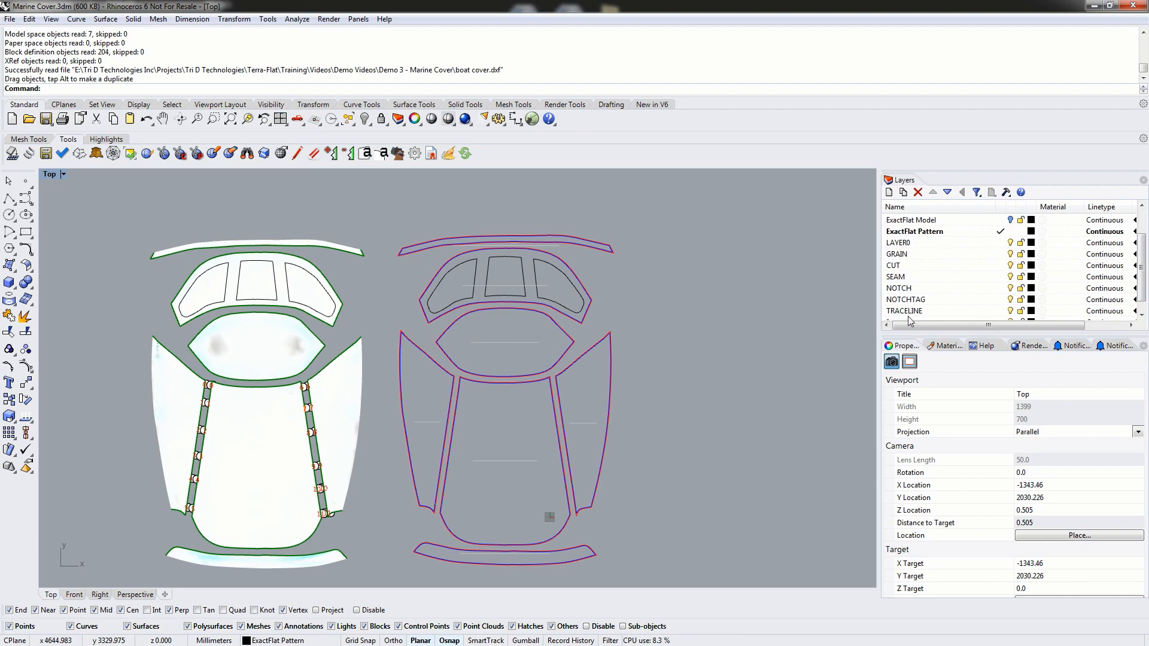
{"action": "scroll", "coordinate": [910, 317], "scroll_direction": "down", "scroll_amount": 1}
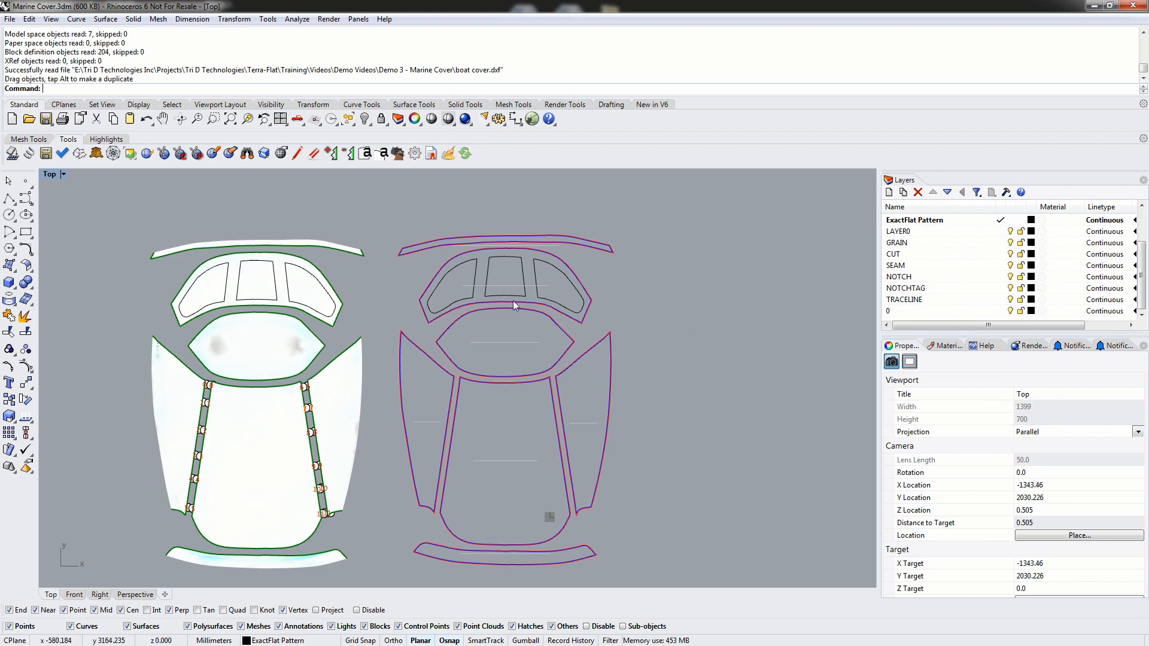
Step: Move the imported window piece onto its flattened pattern, snapping its inner lower-left outline corner to the matching pattern corner
{"action": "left_click_drag", "start_coordinate": [515, 283], "coordinate": [239, 297]}
{"action": "scroll", "coordinate": [178, 329], "scroll_direction": "up", "scroll_amount": 10}
{"action": "left_click_drag", "start_coordinate": [105, 267], "coordinate": [239, 292]}
{"action": "type", "text": "Mo"}
{"action": "key", "text": "Return"}
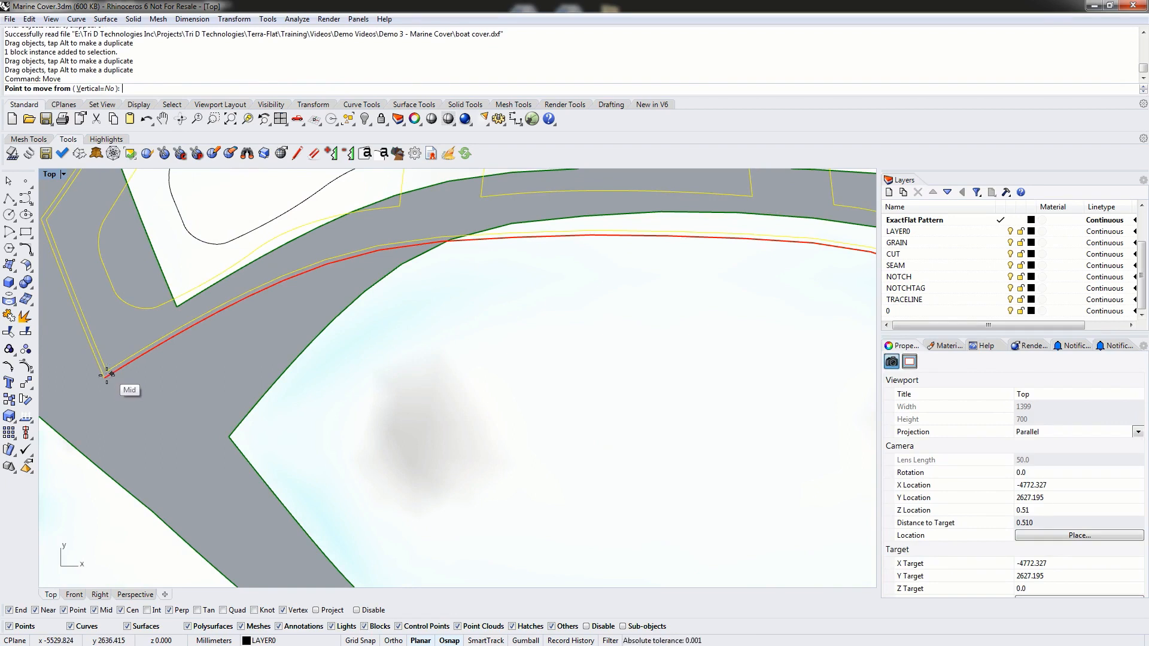
{"action": "scroll", "coordinate": [99, 363], "scroll_direction": "up", "scroll_amount": 2}
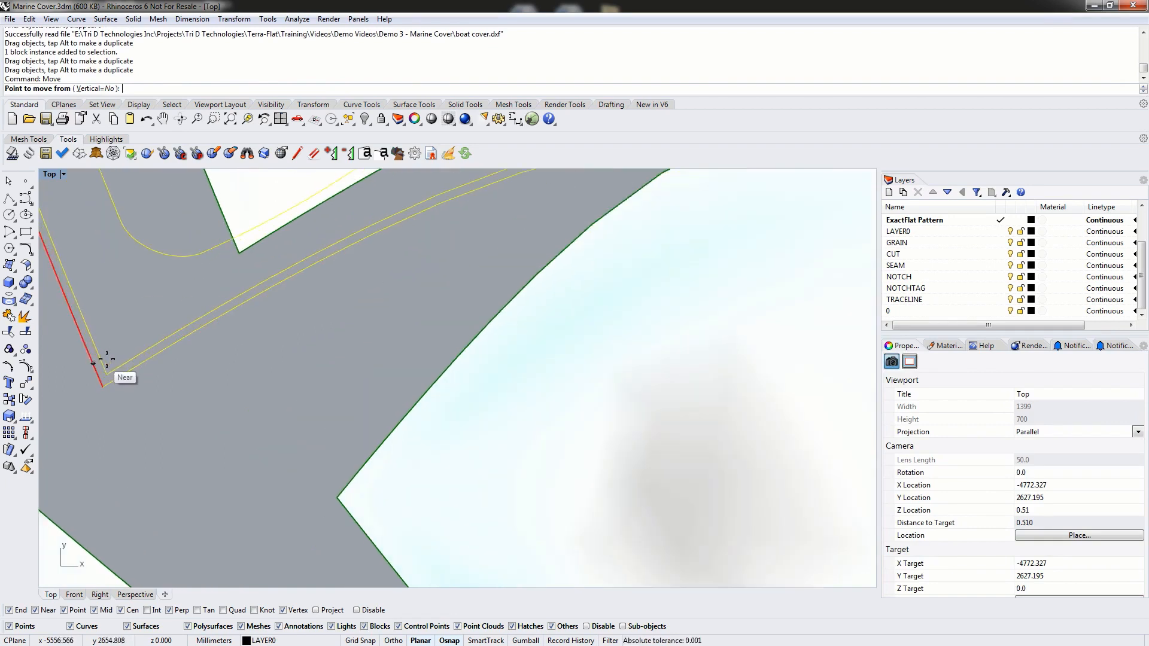
{"action": "left_click", "coordinate": [108, 374]}
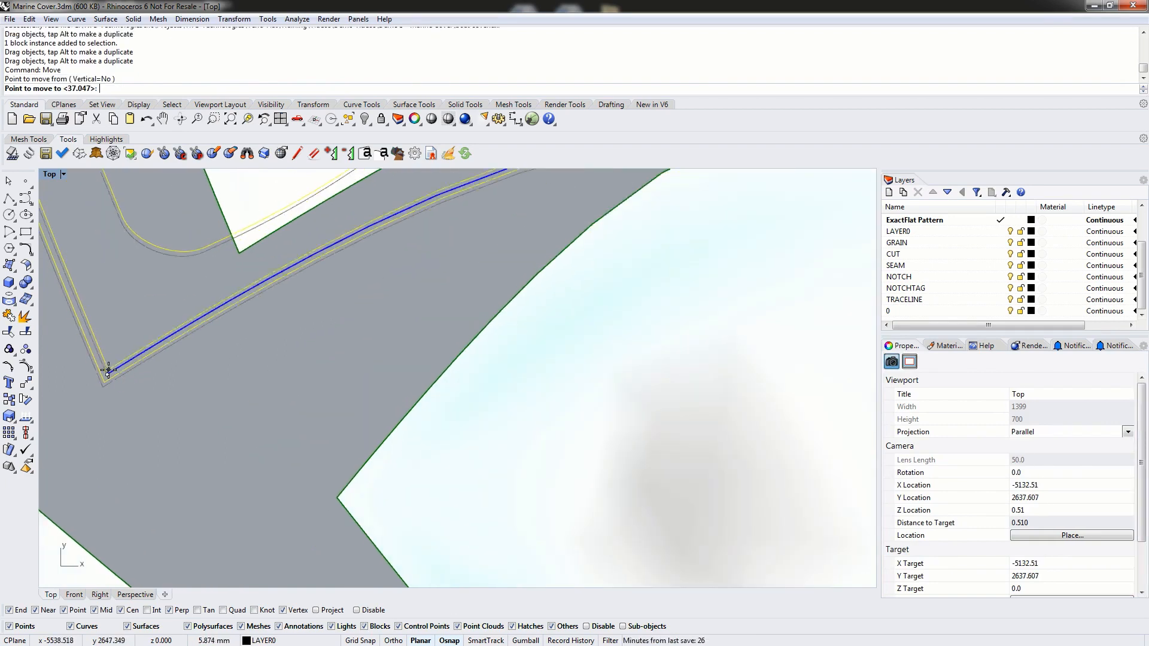
{"action": "left_click", "coordinate": [242, 259]}
{"action": "scroll", "coordinate": [275, 297], "scroll_direction": "down", "scroll_amount": 6}
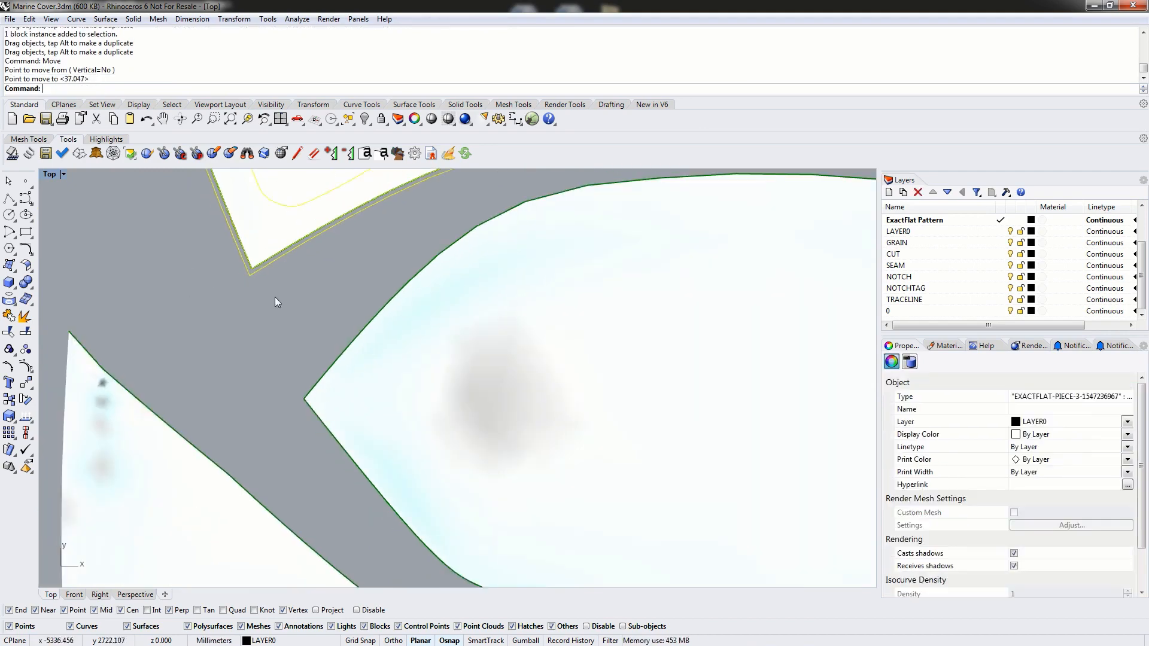
{"action": "scroll", "coordinate": [506, 294], "scroll_direction": "up", "scroll_amount": 6}
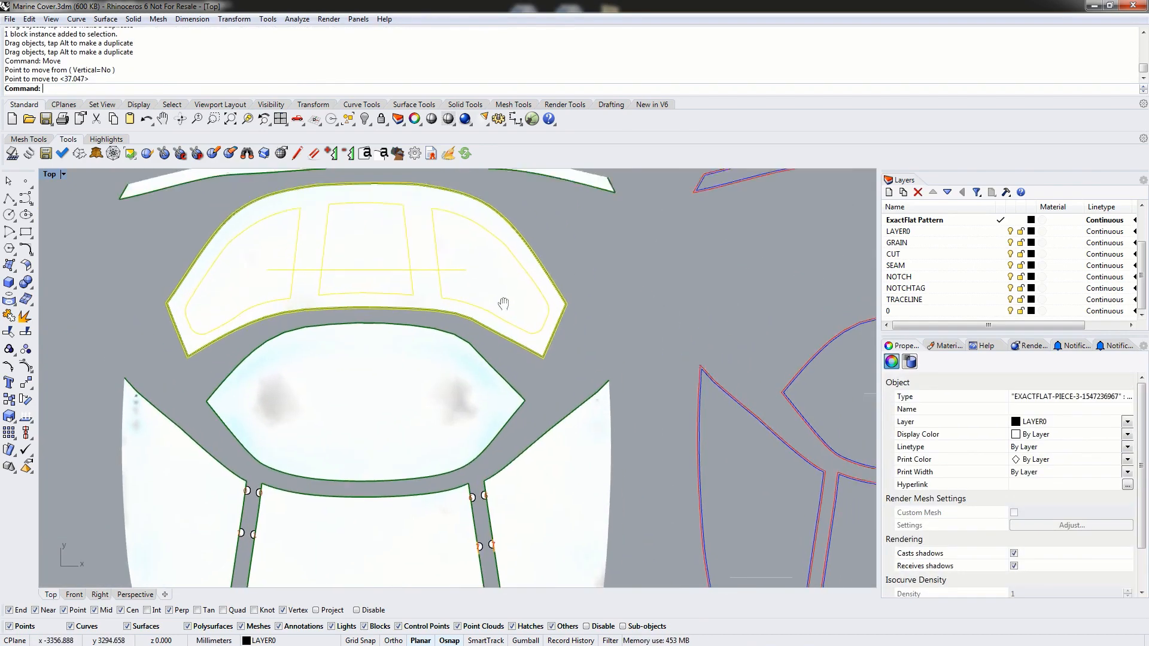
{"action": "left_click", "coordinate": [583, 431]}
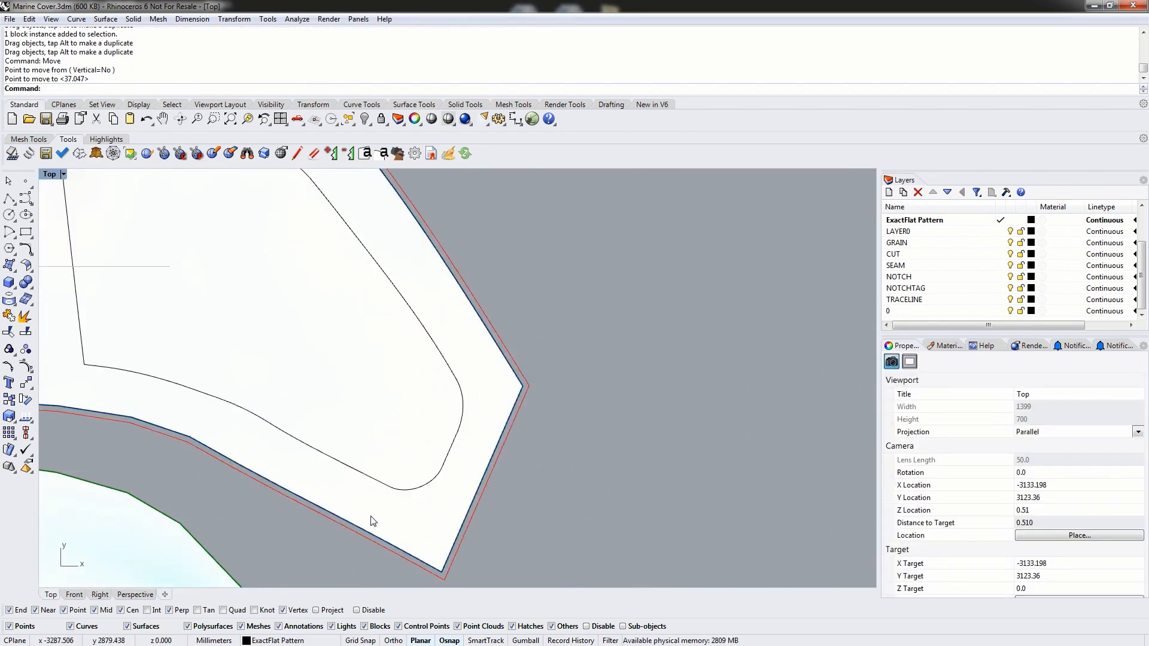
Step: Inspect the offset around the overlaid window piece and check the seam allowance in ExactFlat's DXF Export options without changing anything
{"action": "right_click_drag", "start_coordinate": [401, 520], "coordinate": [591, 481]}
{"action": "scroll", "coordinate": [697, 340], "scroll_direction": "down", "scroll_amount": 4}
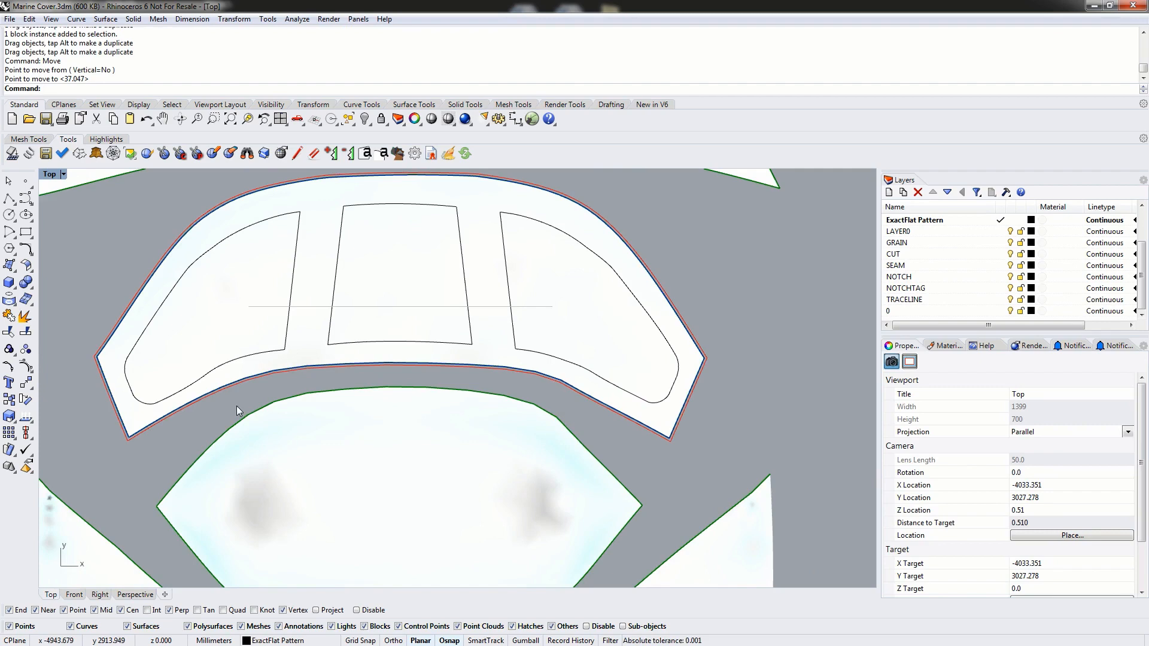
{"action": "scroll", "coordinate": [703, 347], "scroll_direction": "up", "scroll_amount": 5}
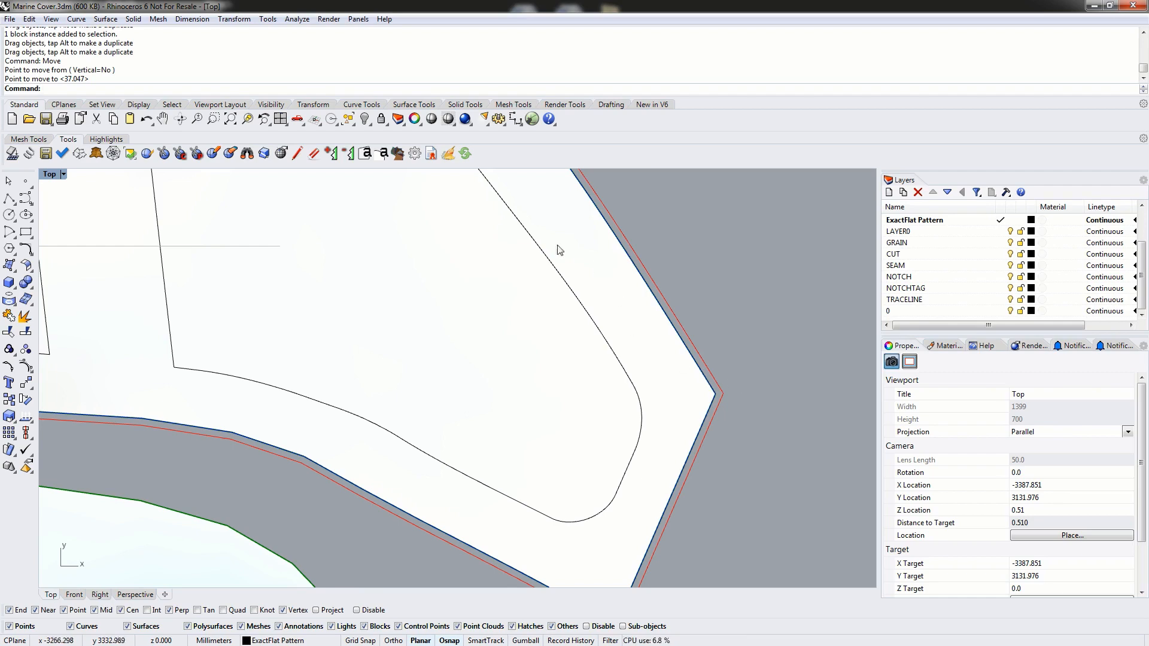
{"action": "left_click", "coordinate": [415, 154]}
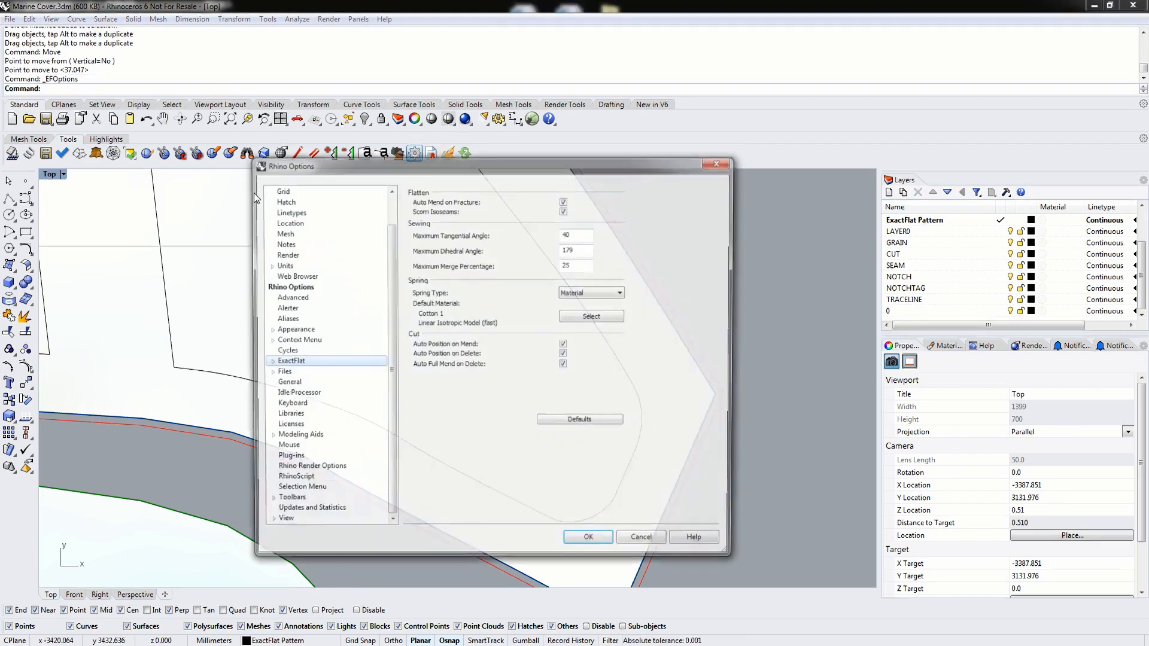
{"action": "left_click", "coordinate": [267, 362]}
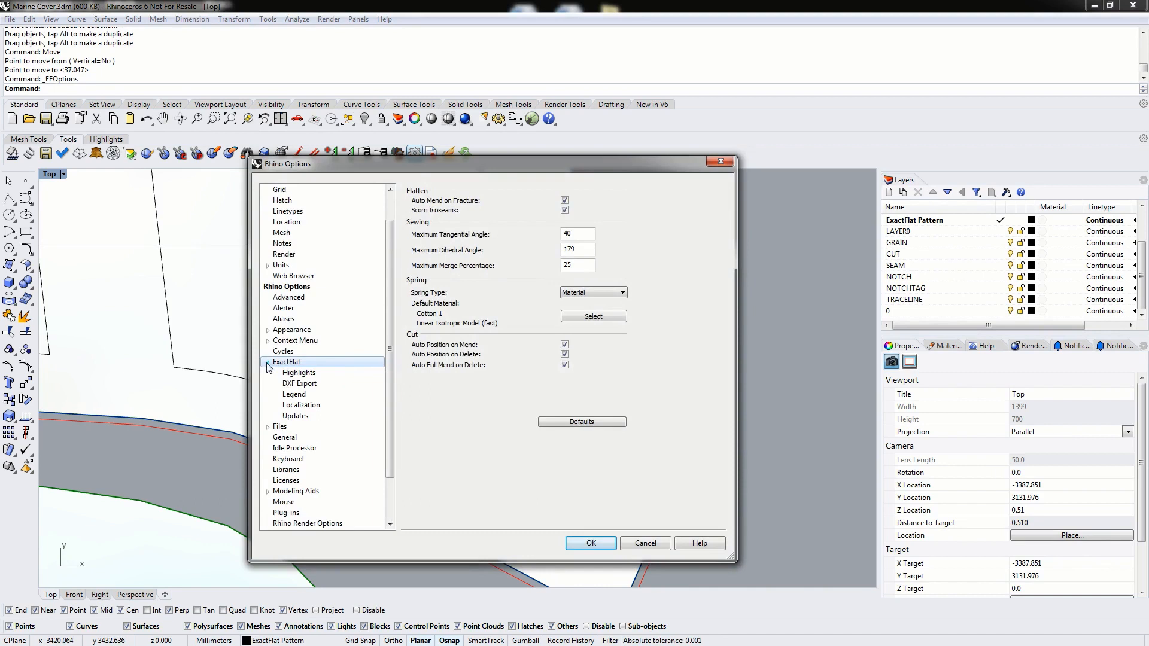
{"action": "left_click", "coordinate": [305, 386]}
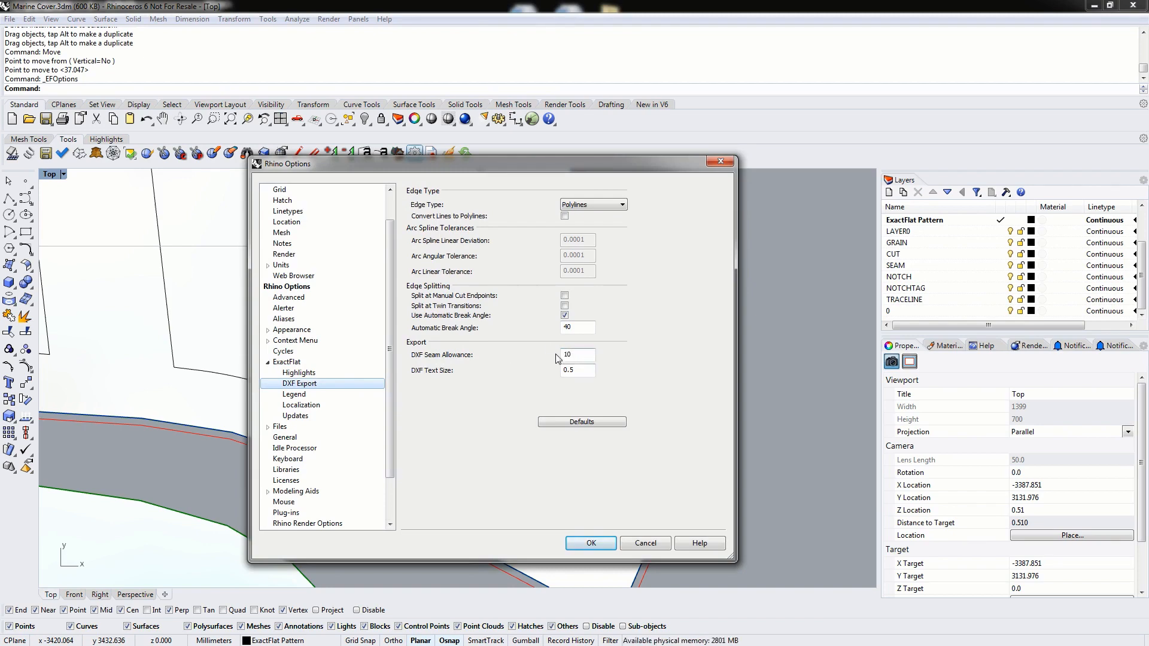
{"action": "left_click", "coordinate": [660, 547]}
Step: Measure the distance between the seam line and the outer cut line near the window piece's right corner
{"action": "scroll", "coordinate": [708, 528], "scroll_direction": "up", "scroll_amount": 6}
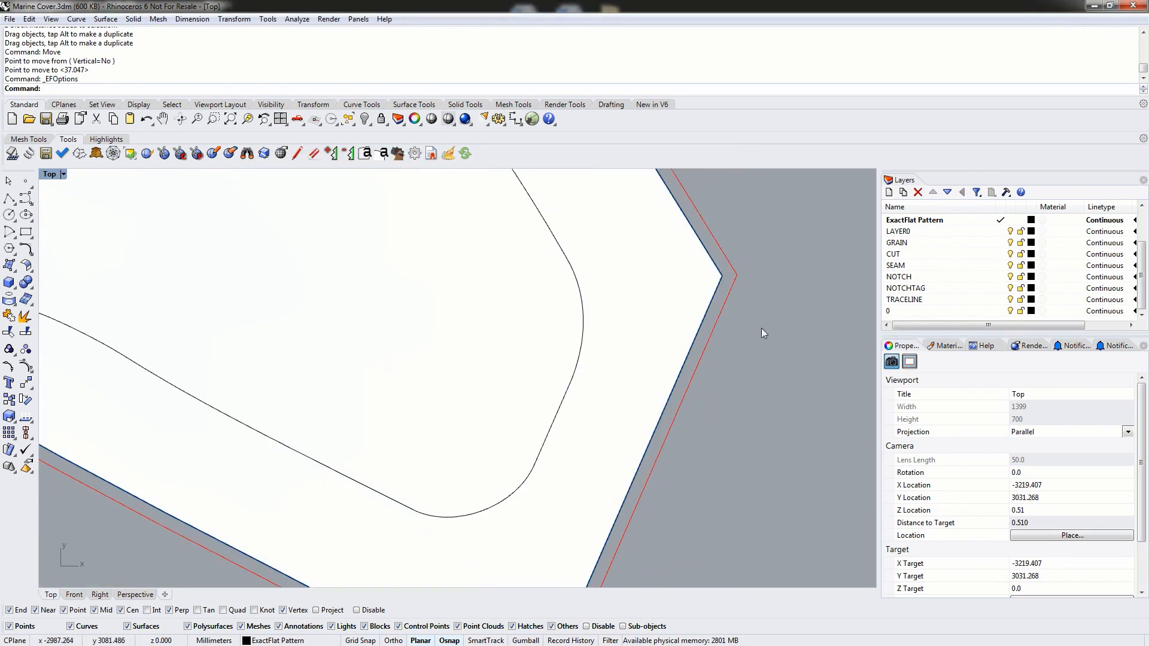
{"action": "right_click_drag", "start_coordinate": [782, 294], "coordinate": [709, 393]}
{"action": "type", "text": "Distance"}
{"action": "key", "text": "Return"}
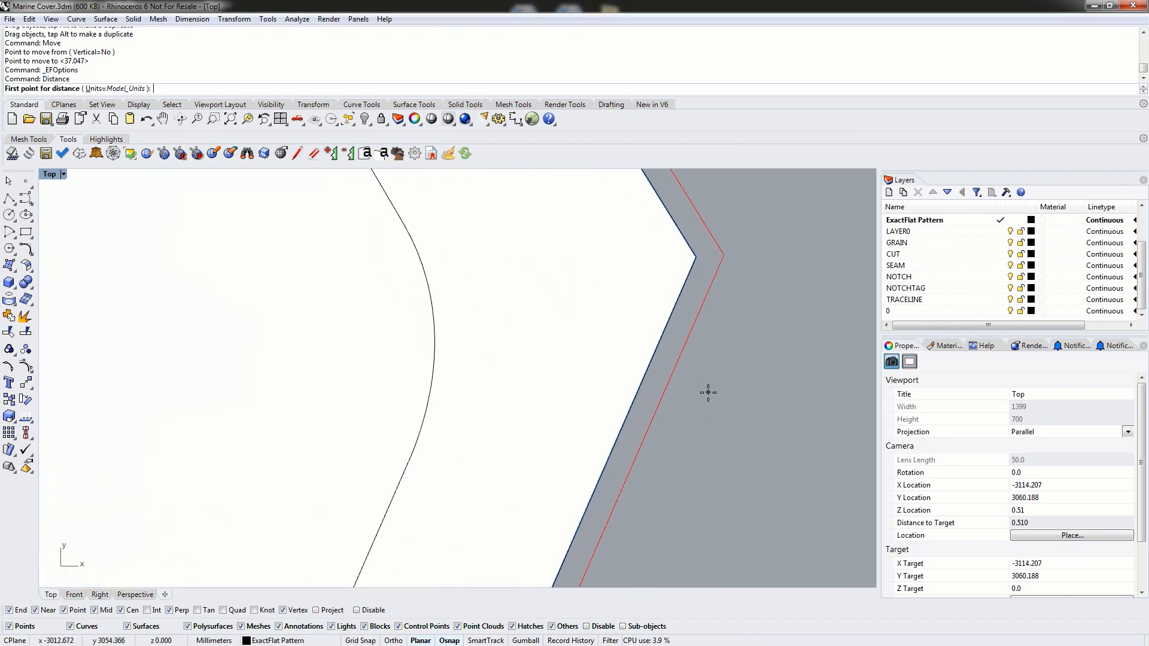
{"action": "left_click", "coordinate": [679, 295]}
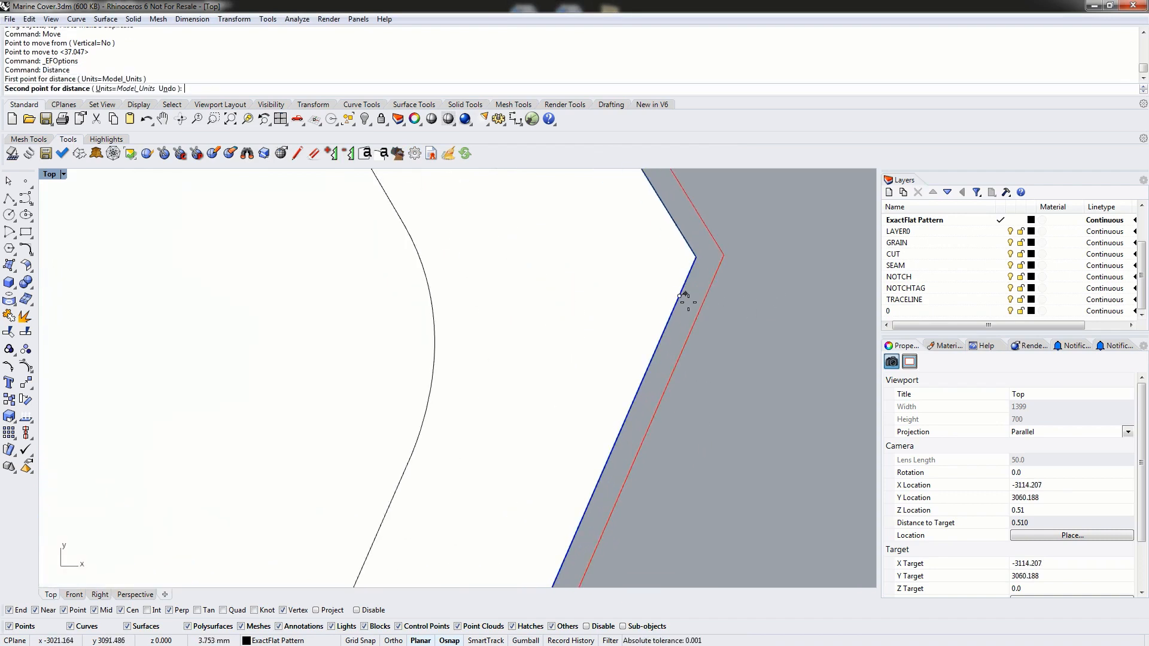
{"action": "left_click", "coordinate": [696, 319]}
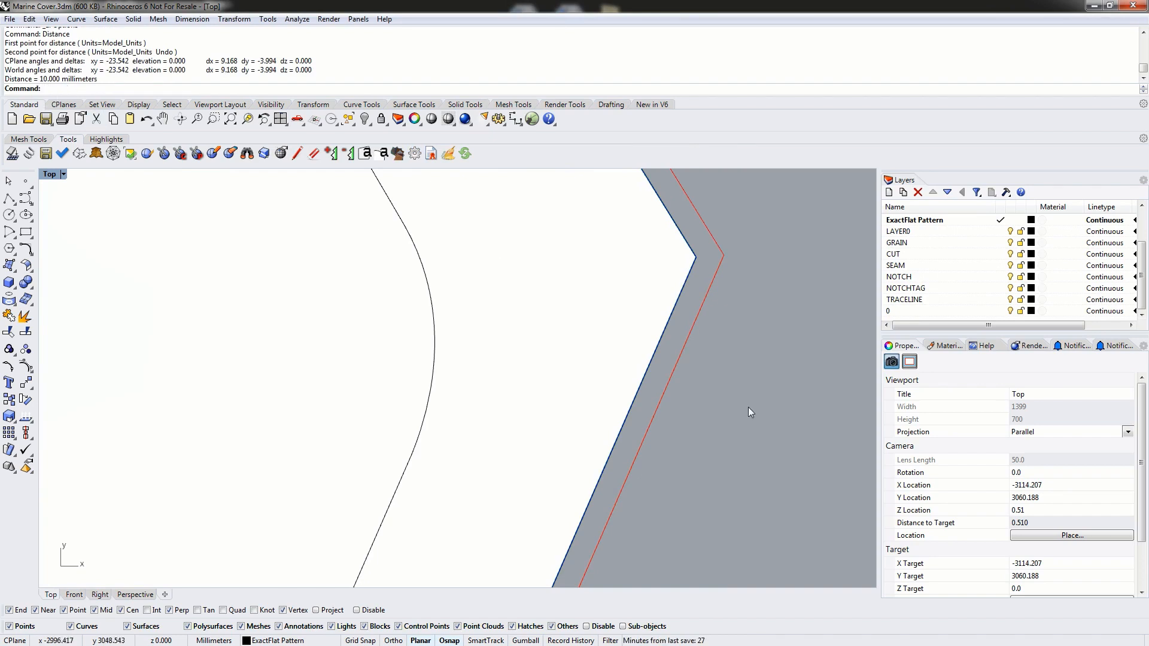
Step: Compare the imported DXF outlines with the flattened patterns across the whole layout and highlight the SEAM layer
{"action": "scroll", "coordinate": [705, 416], "scroll_direction": "down", "scroll_amount": 3}
{"action": "scroll", "coordinate": [701, 416], "scroll_direction": "down", "scroll_amount": 2}
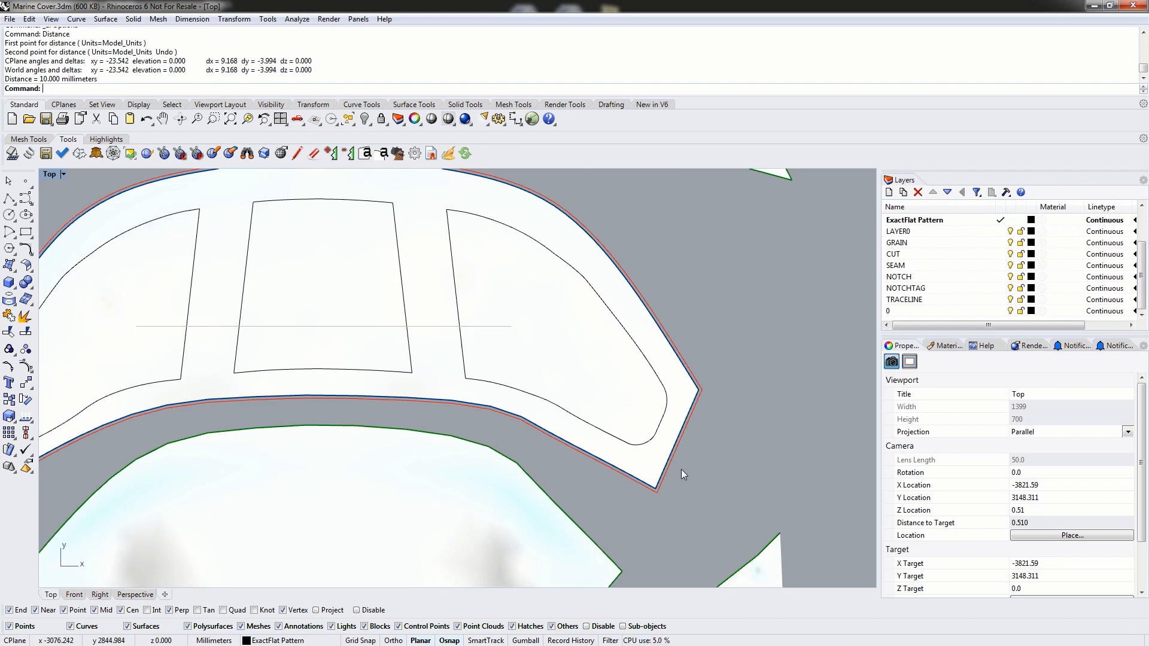
{"action": "right_click_drag", "start_coordinate": [375, 346], "coordinate": [545, 368]}
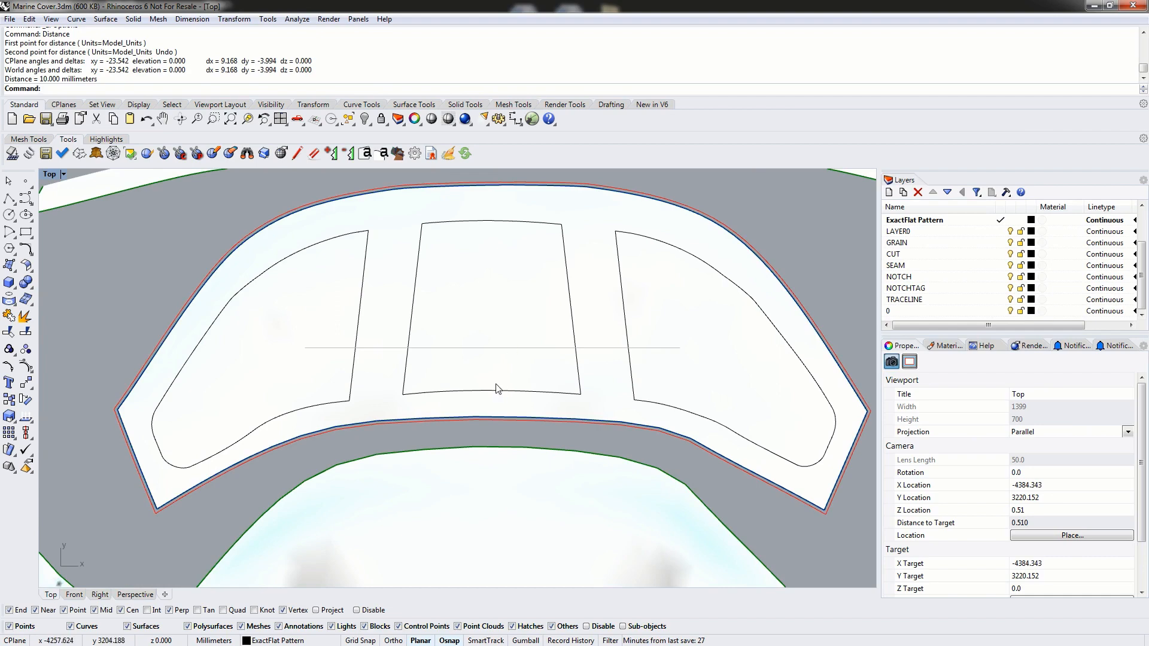
{"action": "scroll", "coordinate": [499, 383], "scroll_direction": "down", "scroll_amount": 2}
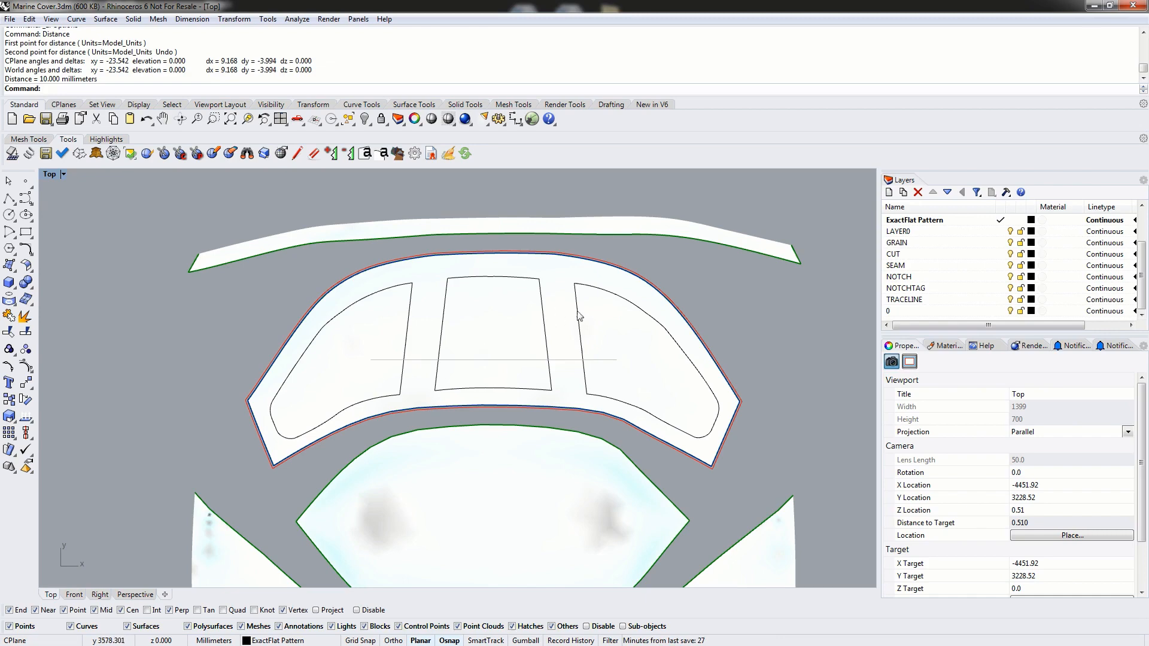
{"action": "scroll", "coordinate": [799, 351], "scroll_direction": "down", "scroll_amount": 4}
{"action": "scroll", "coordinate": [779, 371], "scroll_direction": "down", "scroll_amount": 3}
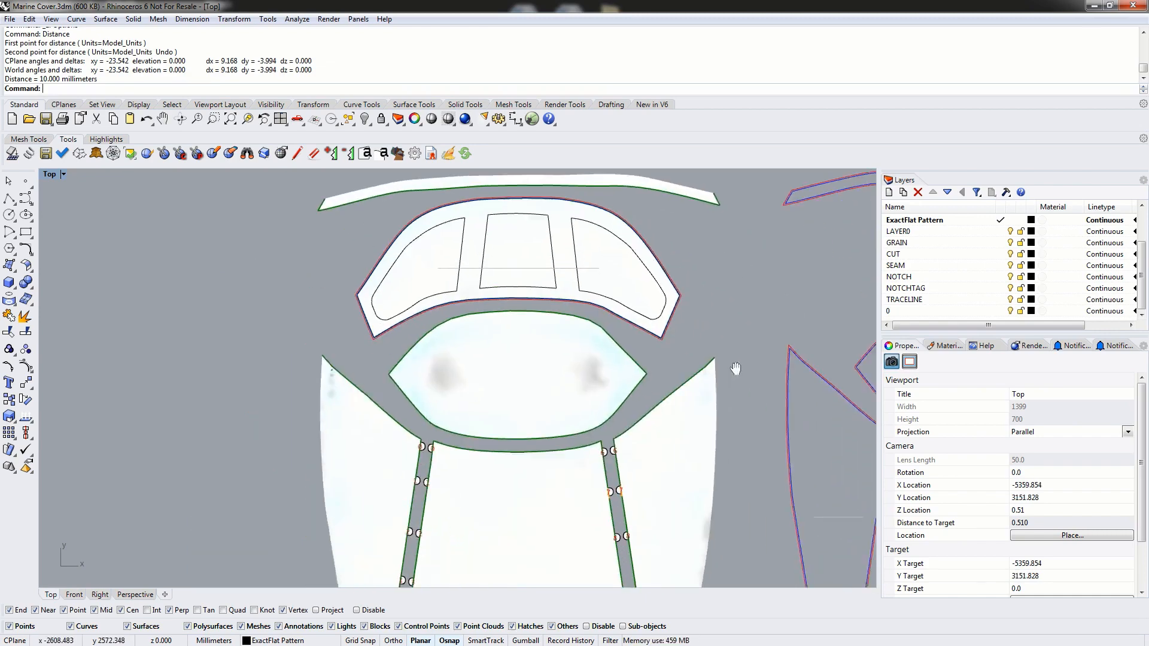
{"action": "right_click_drag", "start_coordinate": [748, 333], "coordinate": [423, 302]}
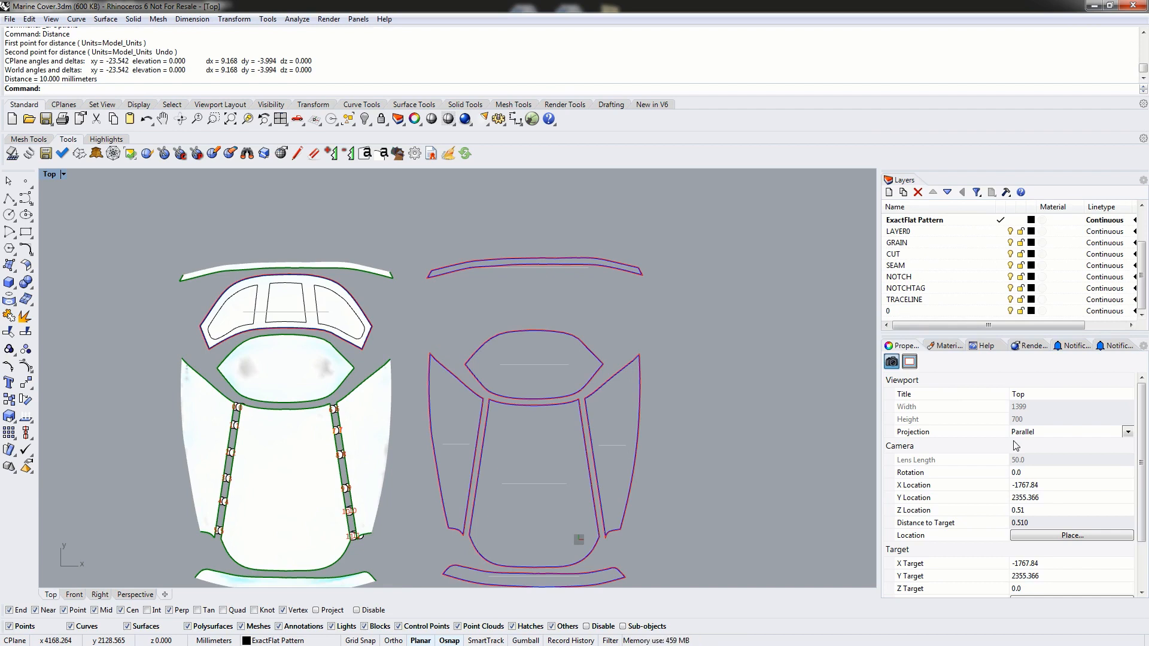
{"action": "left_click", "coordinate": [895, 265]}
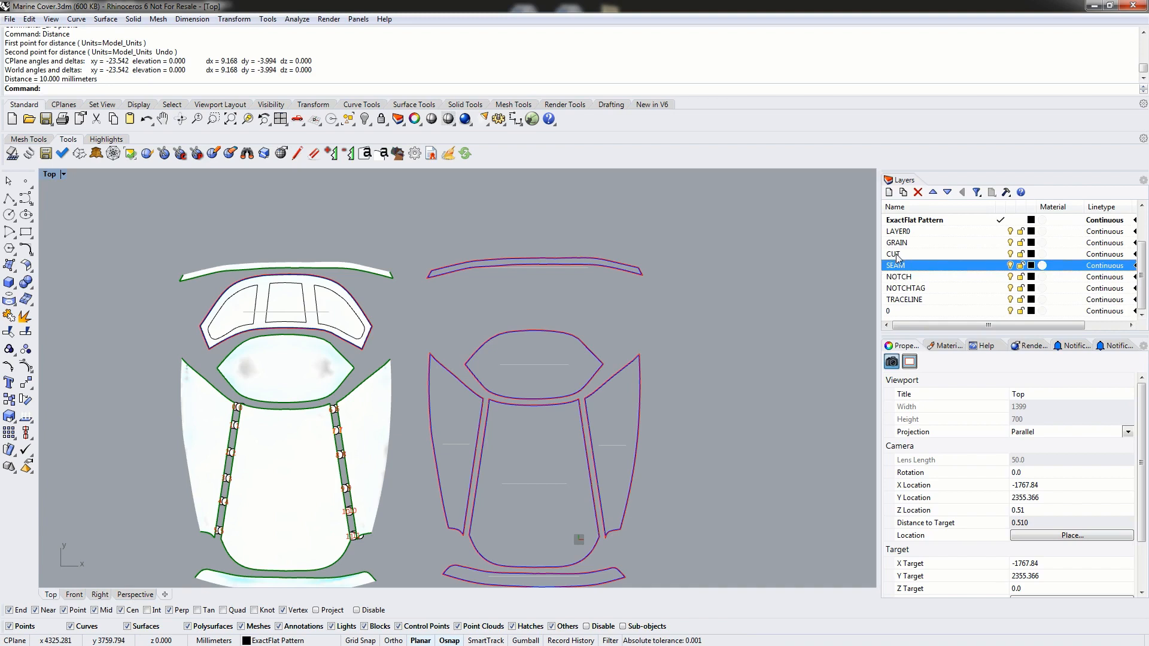
Step: Highlight the imported CUT, NOTCH and NOTCHTAG layers one after another in the layer list
{"action": "left_click", "coordinate": [898, 255]}
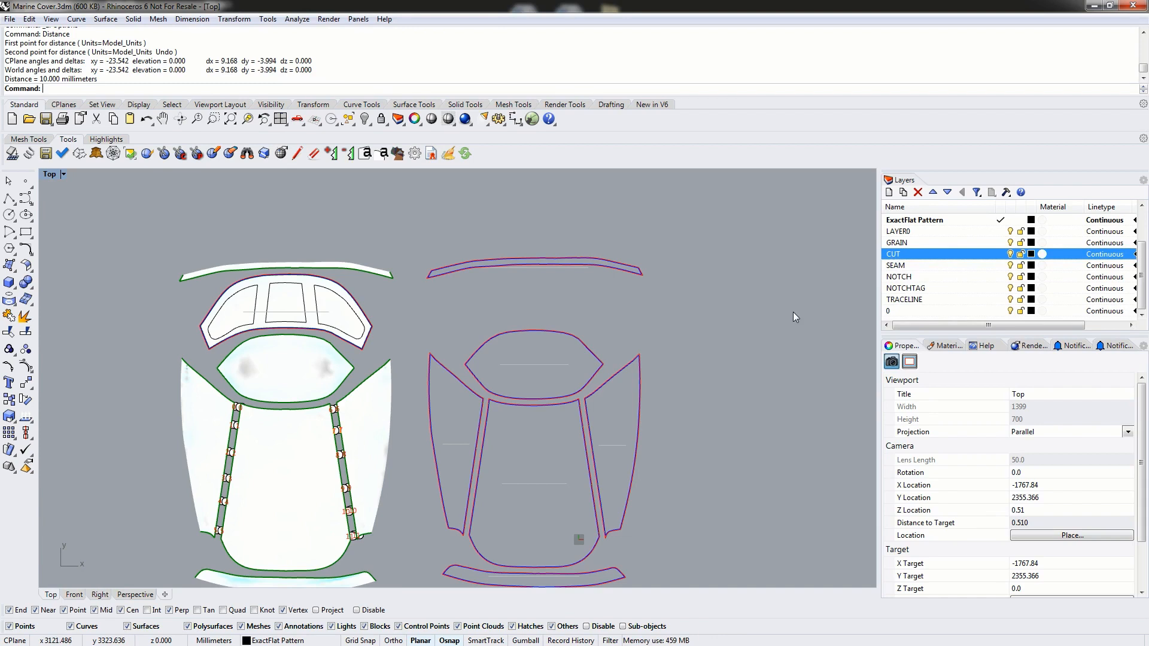
{"action": "left_click", "coordinate": [903, 279]}
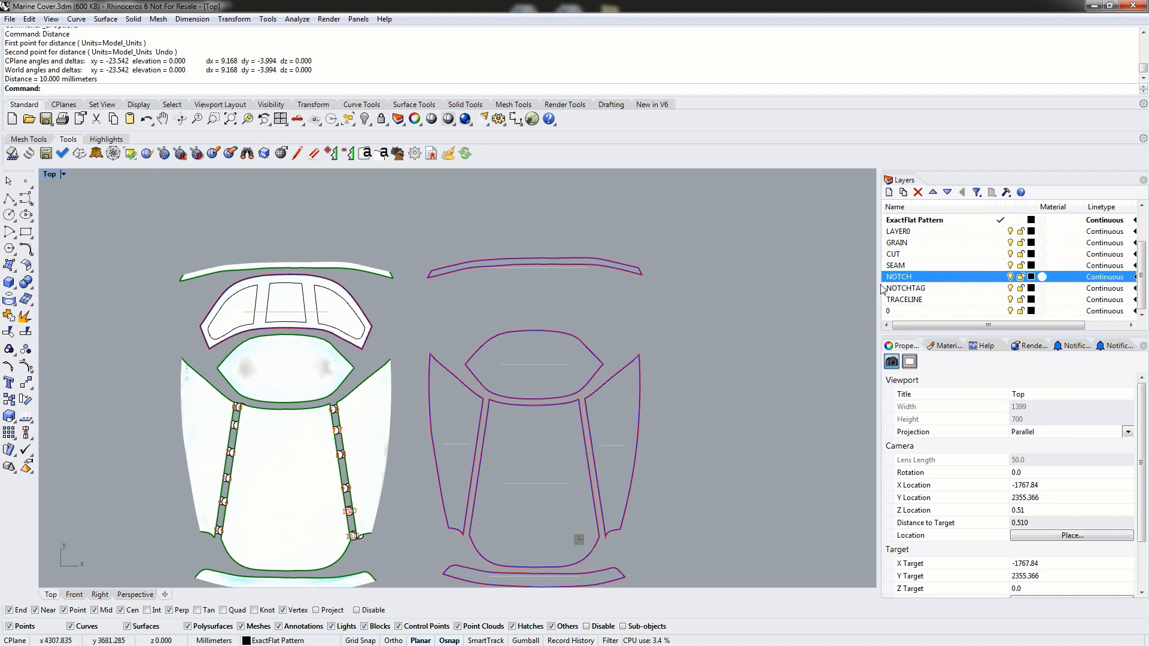
{"action": "left_click", "coordinate": [917, 289]}
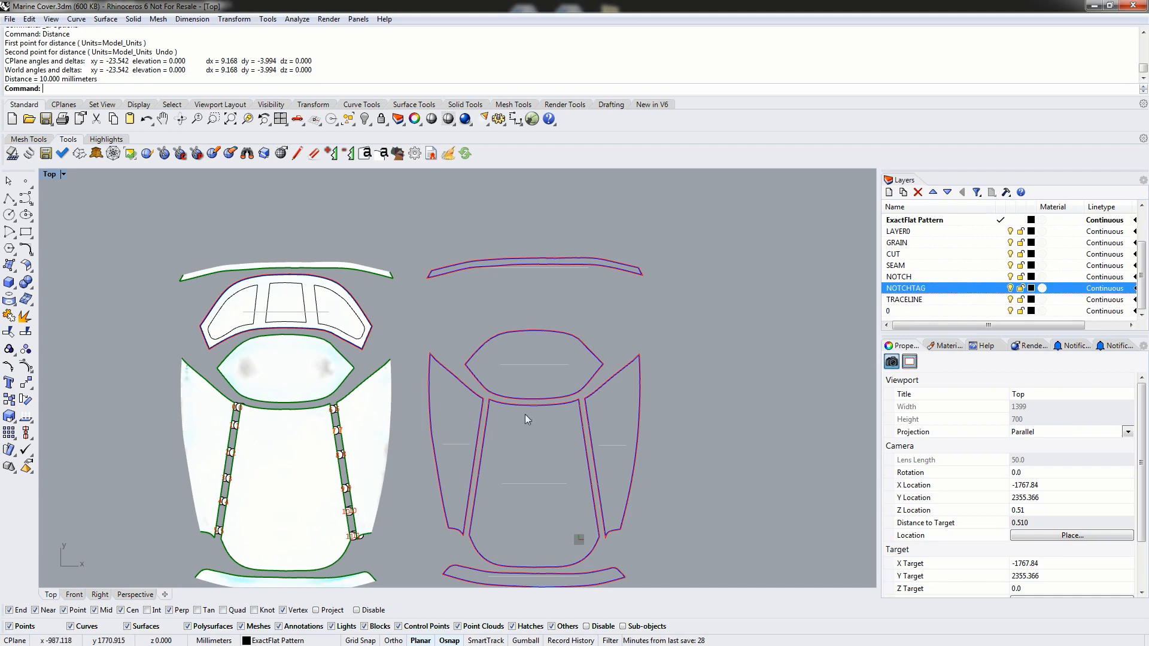
Step: Inspect a notch line and its number tag on the imported side seam, and return to the whole pattern layout
{"action": "scroll", "coordinate": [455, 434], "scroll_direction": "up", "scroll_amount": 5}
{"action": "scroll", "coordinate": [527, 482], "scroll_direction": "up", "scroll_amount": 10}
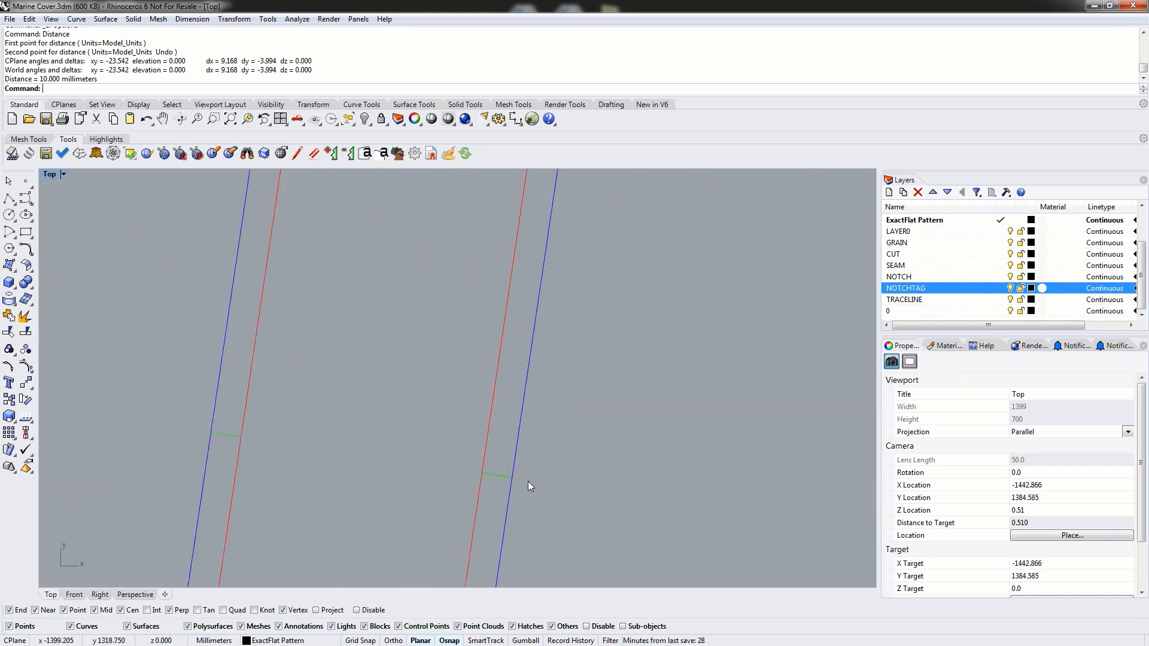
{"action": "scroll", "coordinate": [504, 452], "scroll_direction": "up", "scroll_amount": 6}
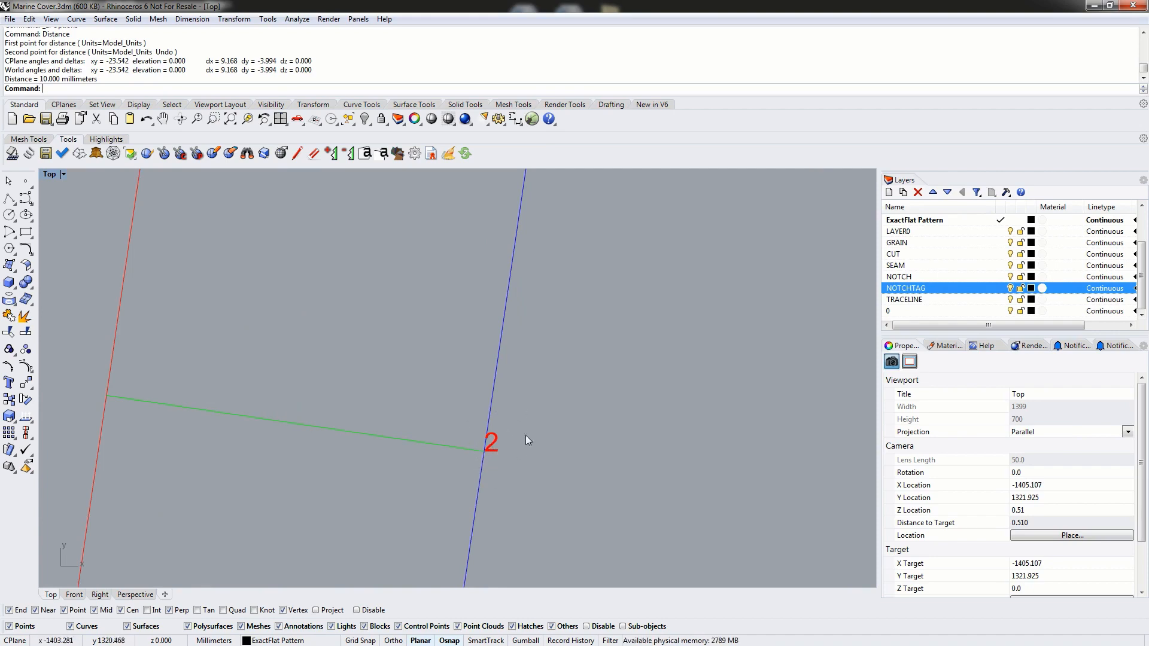
{"action": "scroll", "coordinate": [526, 436], "scroll_direction": "down", "scroll_amount": 8}
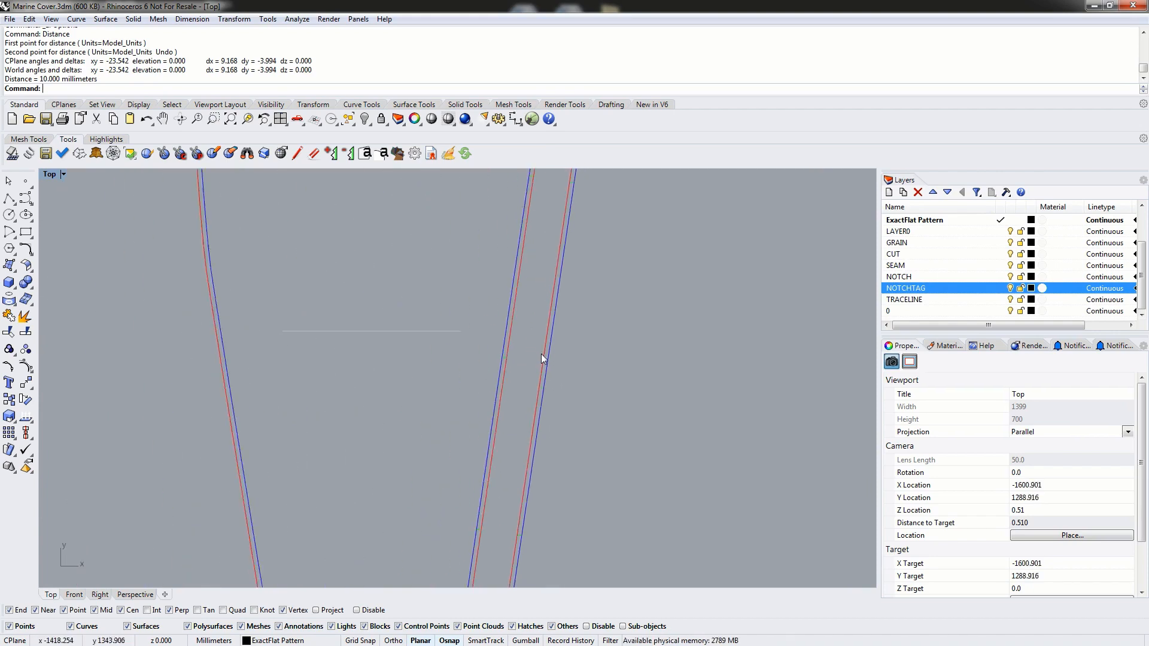
{"action": "scroll", "coordinate": [541, 357], "scroll_direction": "down", "scroll_amount": 10}
{"action": "right_click_drag", "start_coordinate": [503, 324], "coordinate": [450, 364]}
{"action": "scroll", "coordinate": [419, 371], "scroll_direction": "up", "scroll_amount": 5}
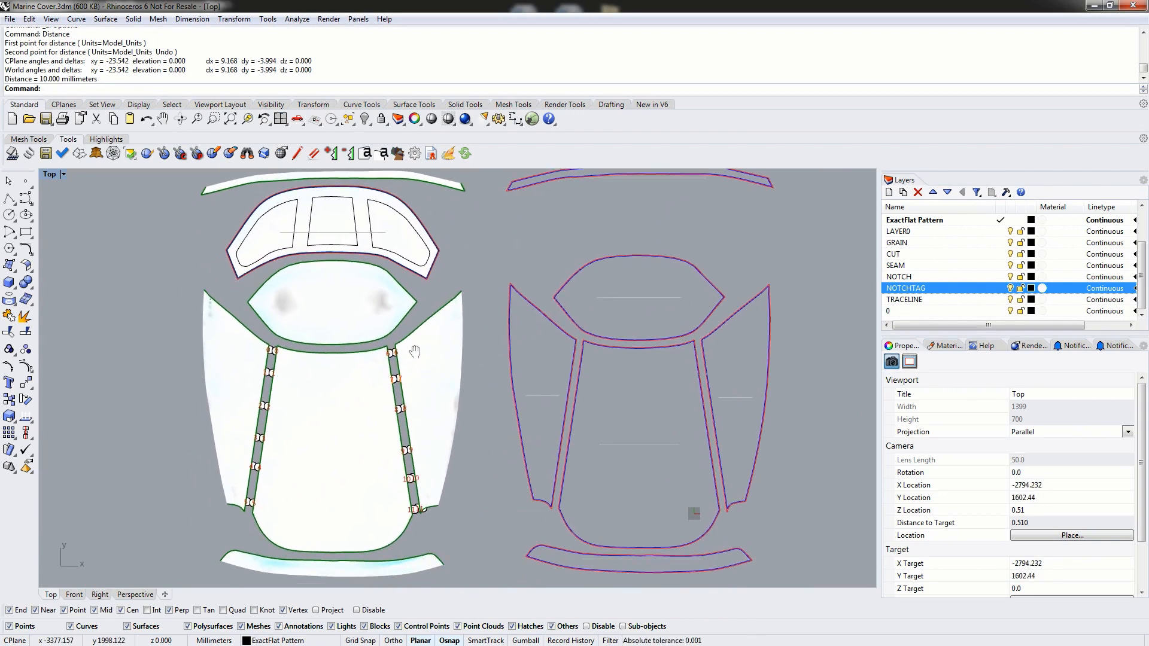
{"action": "scroll", "coordinate": [413, 353], "scroll_direction": "down", "scroll_amount": 2}
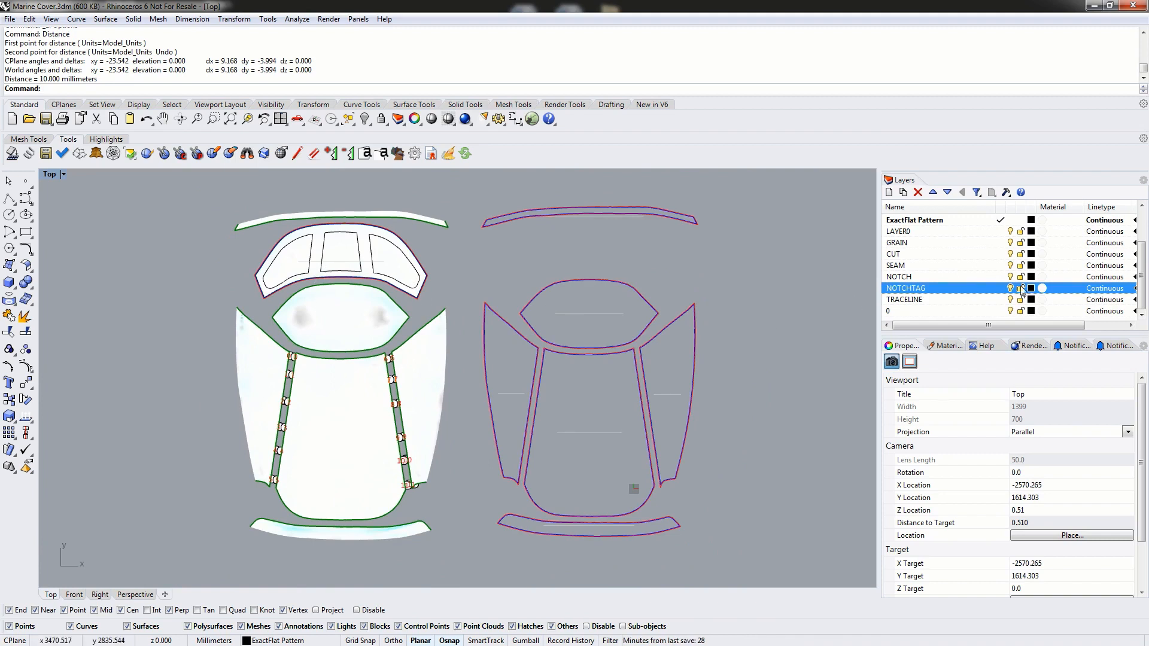
Step: Make Surfaces the current layer and hide the ExactFlat Pattern, LAYER0, GRAIN, SEAM and NOTCH layers
{"action": "left_click_drag", "start_coordinate": [1142, 278], "coordinate": [1129, 221]}
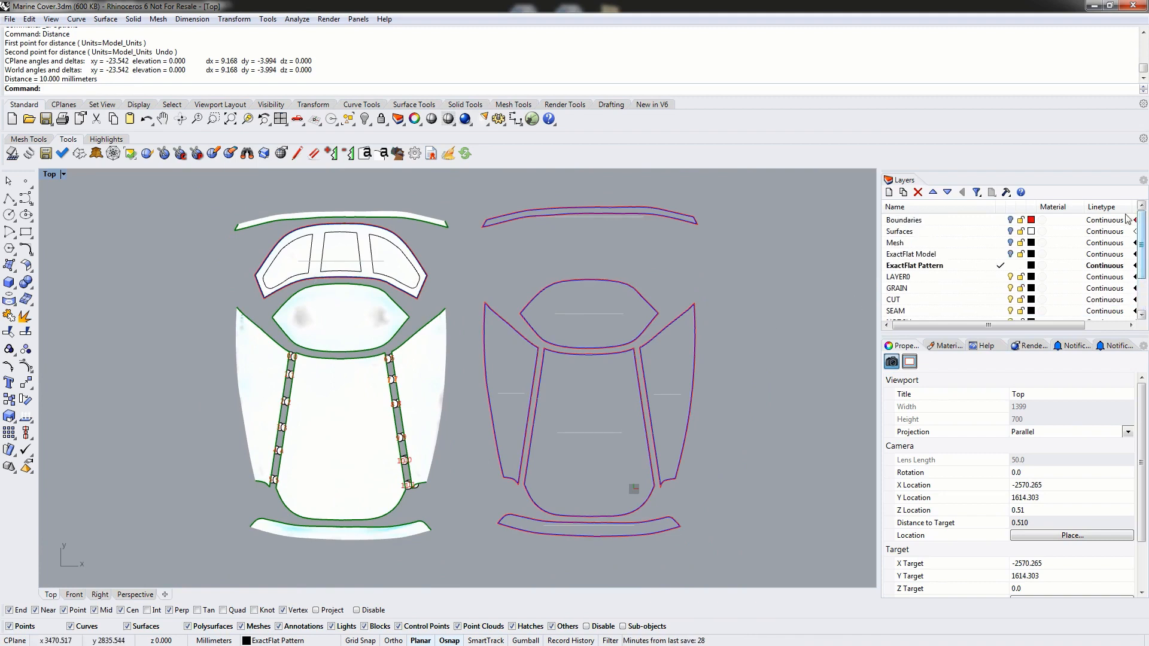
{"action": "left_click", "coordinate": [1000, 233]}
{"action": "left_click", "coordinate": [1010, 266]}
{"action": "left_click", "coordinate": [1010, 278]}
{"action": "left_click", "coordinate": [1010, 291]}
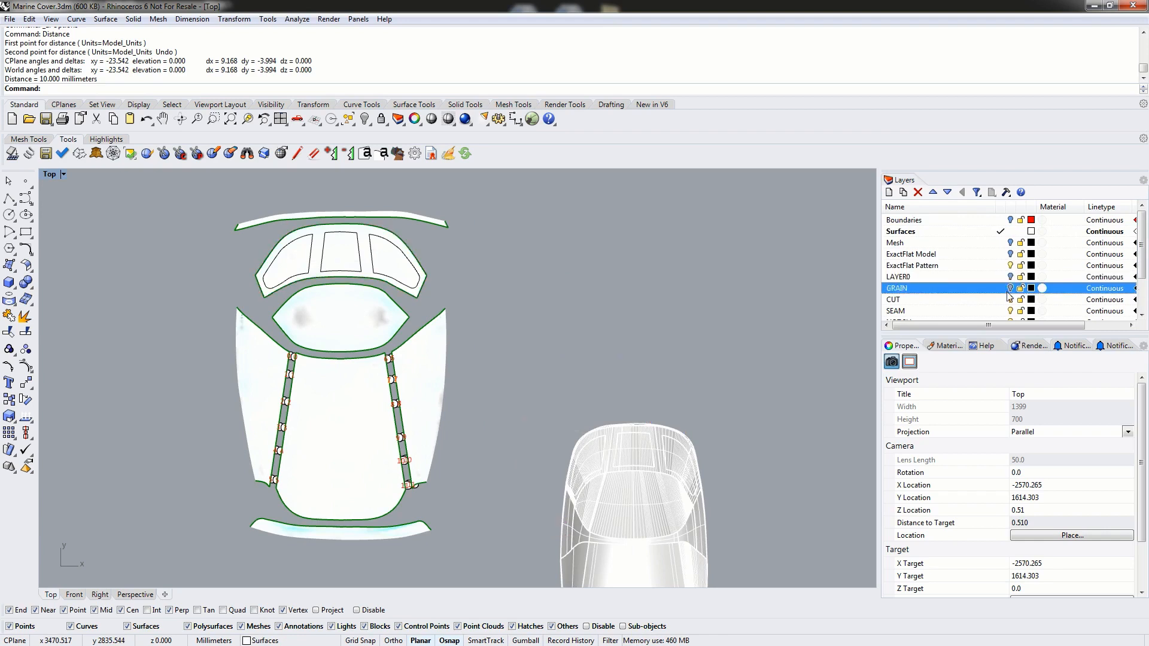
{"action": "left_click", "coordinate": [1011, 300]}
{"action": "left_click", "coordinate": [1010, 311]}
{"action": "left_click", "coordinate": [1010, 320]}
{"action": "left_click", "coordinate": [1011, 300]}
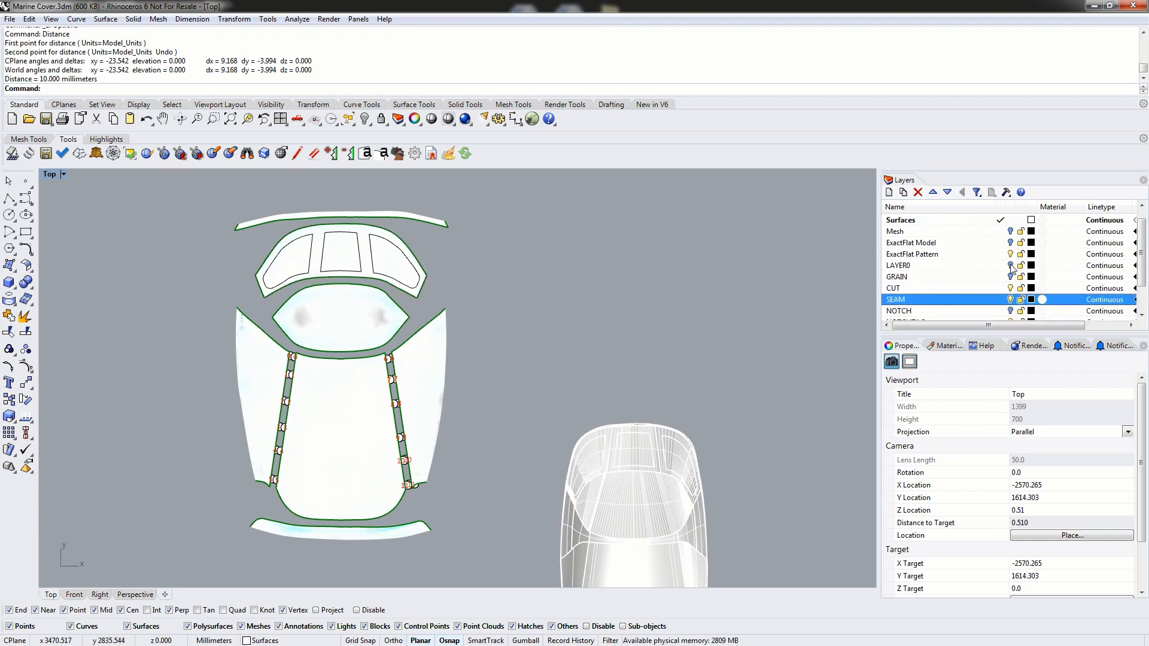
{"action": "left_click", "coordinate": [1011, 255]}
{"action": "left_click", "coordinate": [1010, 300]}
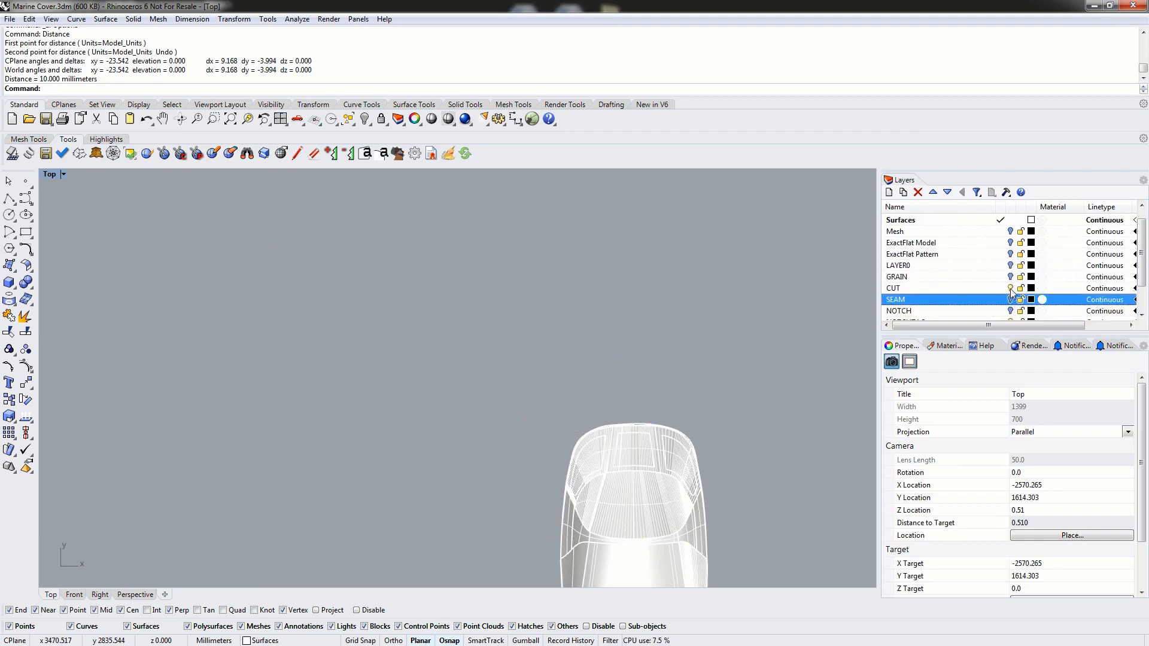
Step: Hide the remaining imported CUT, TRACELINE and 0 layers
{"action": "left_click", "coordinate": [1011, 288]}
{"action": "scroll", "coordinate": [1019, 285], "scroll_direction": "down", "scroll_amount": 1}
{"action": "left_click", "coordinate": [1010, 289]}
{"action": "left_click", "coordinate": [1010, 300]}
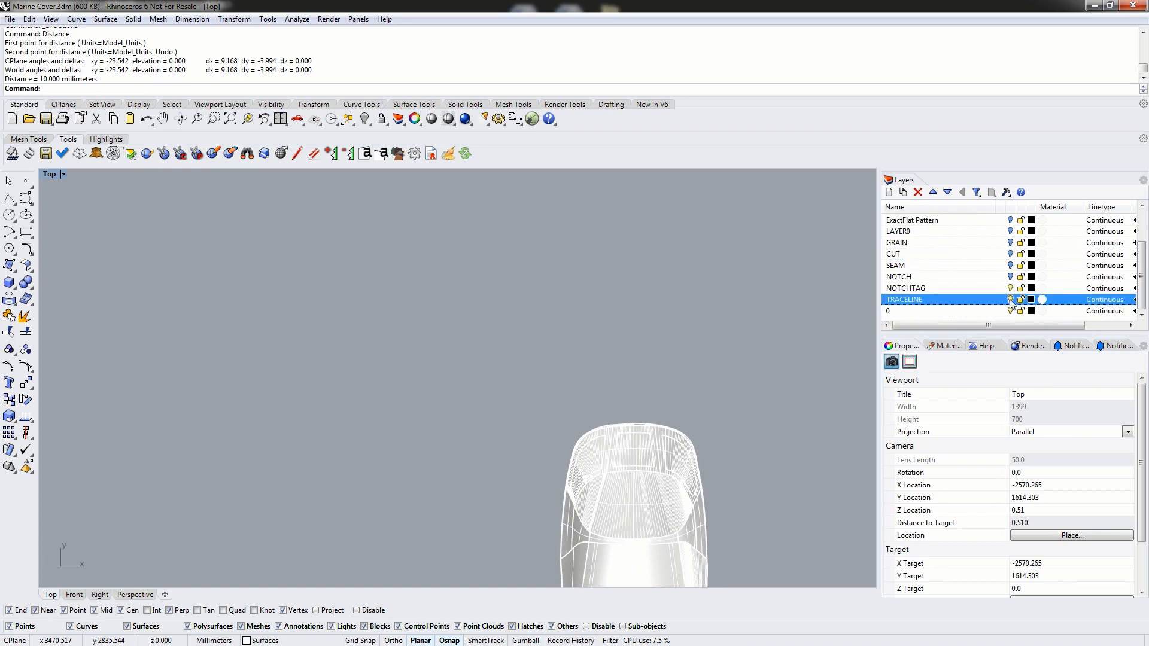
{"action": "left_click", "coordinate": [1011, 311]}
{"action": "scroll", "coordinate": [998, 256], "scroll_direction": "up", "scroll_amount": 2}
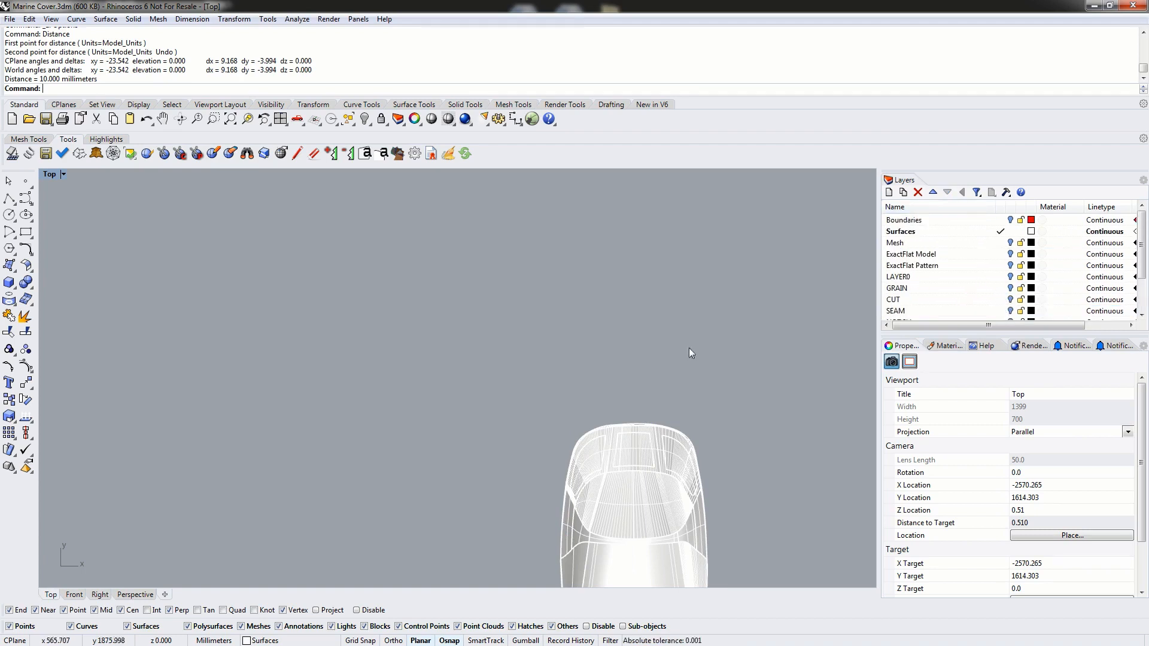
Step: Review the Boat Cover polysurface, and make Mesh the current layer with Surfaces hidden to view the meshed cover
{"action": "right_click_drag", "start_coordinate": [543, 450], "coordinate": [315, 289]}
{"action": "left_click", "coordinate": [418, 420]}
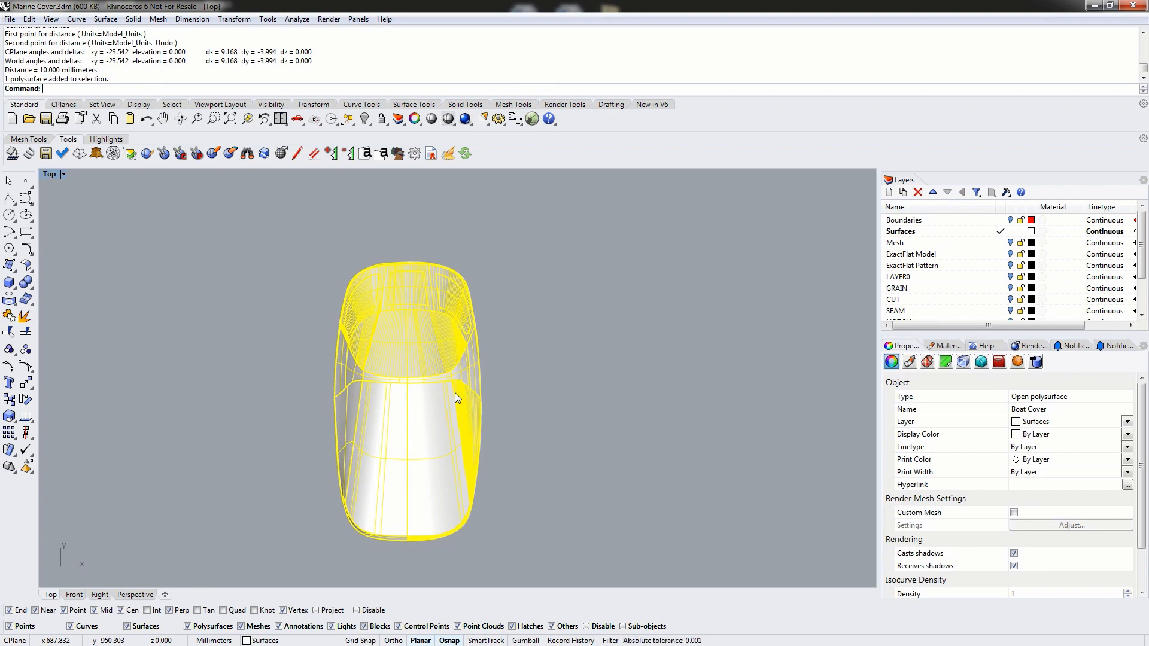
{"action": "left_click", "coordinate": [999, 243]}
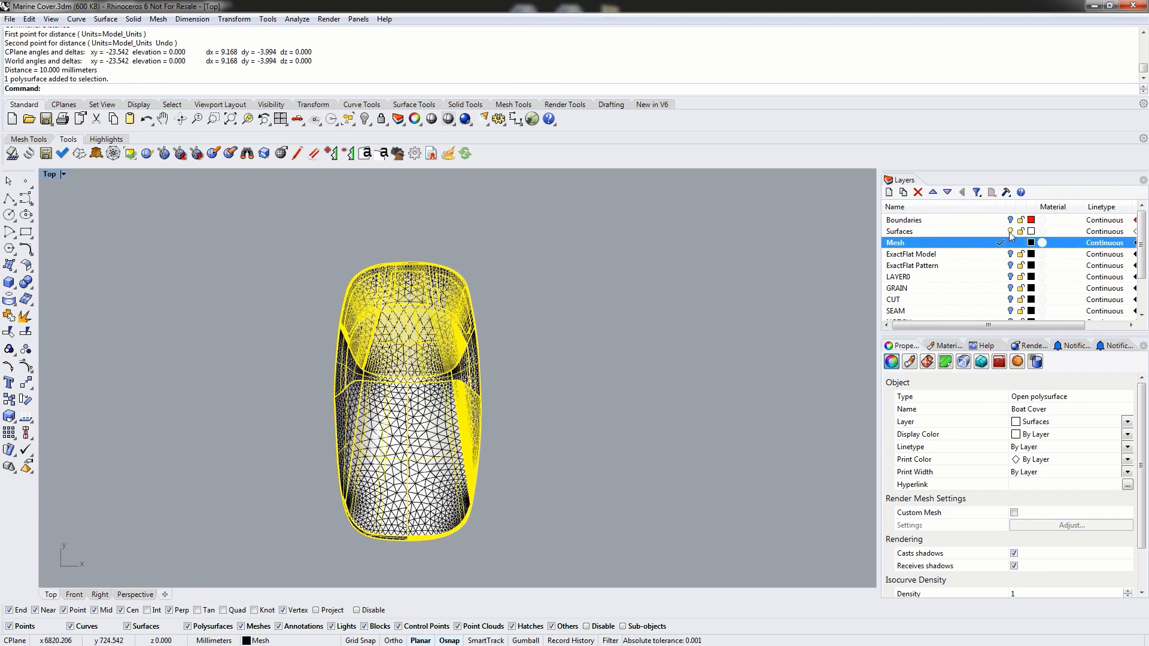
{"action": "left_click", "coordinate": [1011, 232]}
{"action": "mouse_move", "coordinate": [375, 488]}
{"action": "right_mouse_down"}
{"action": "mouse_move", "coordinate": [407, 461]}
{"action": "mouse_move", "coordinate": [393, 478]}
{"action": "right_mouse_up"}
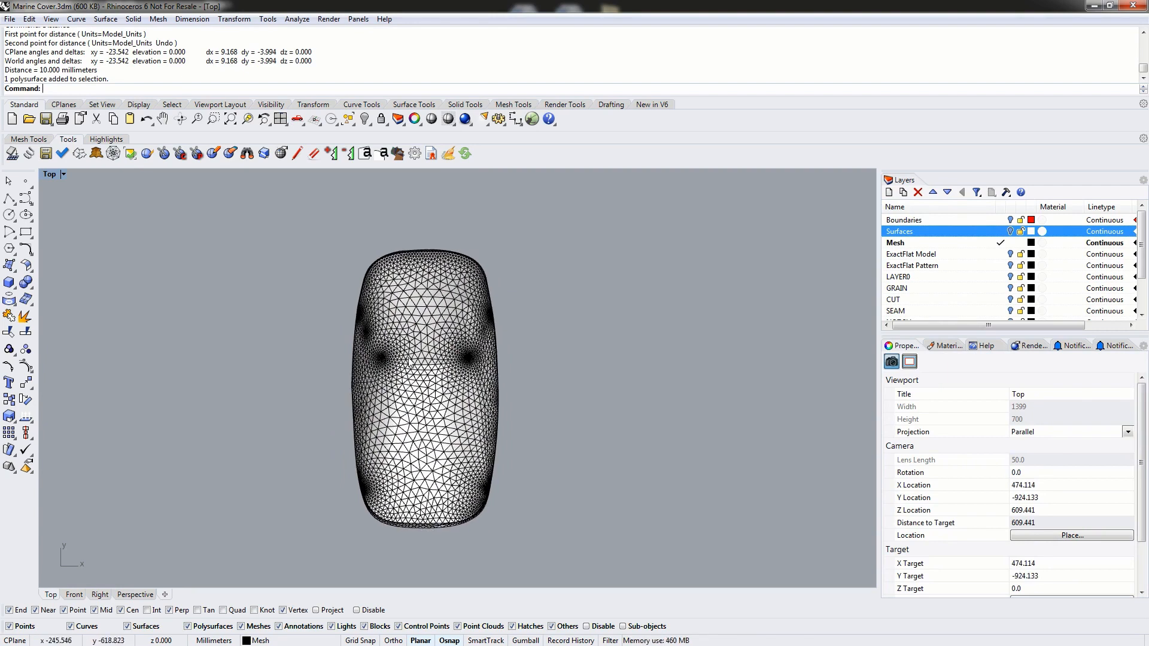
Step: Make ExactFlat Pattern the current layer and hide the Mesh layer to display the flattened patterns
{"action": "left_click", "coordinate": [1001, 267]}
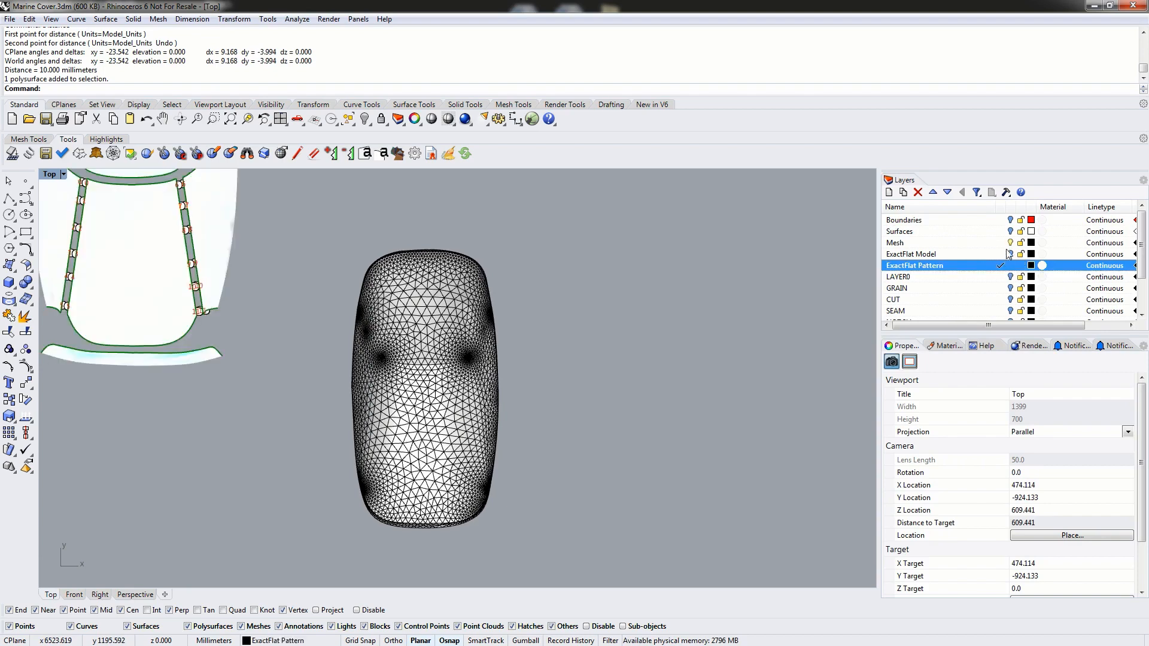
{"action": "left_click", "coordinate": [1011, 243]}
{"action": "right_click_drag", "start_coordinate": [314, 273], "coordinate": [605, 451]}
{"action": "scroll", "coordinate": [362, 291], "scroll_direction": "down", "scroll_amount": 2}
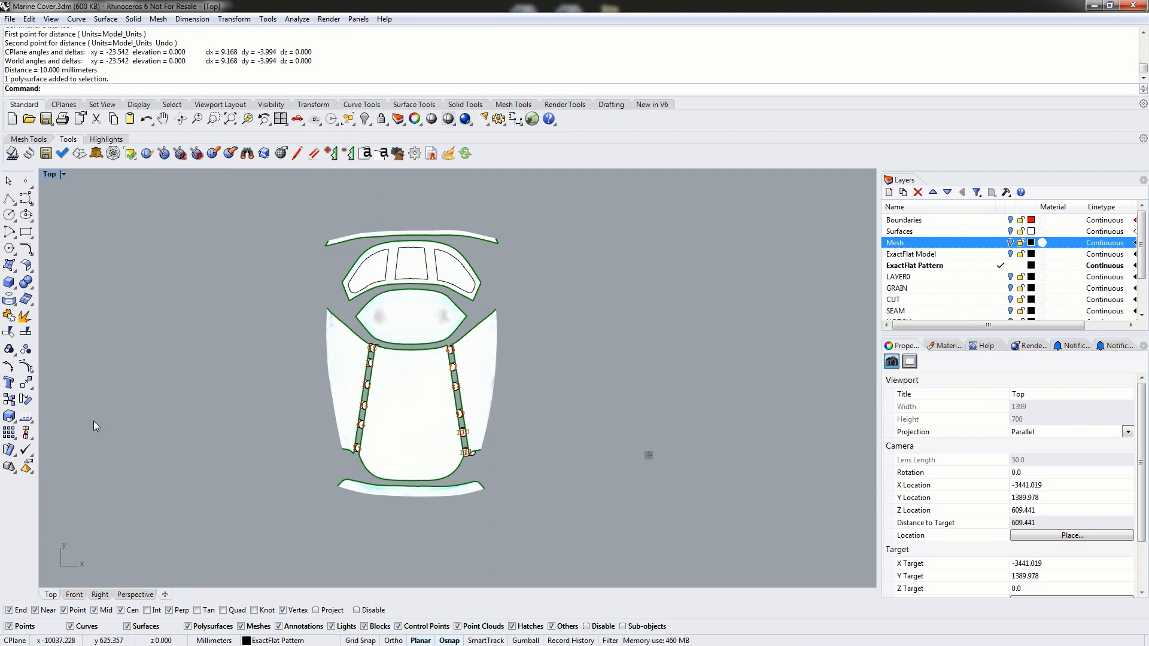
Step: Turn the imported LAYER0, GRAIN, CUT, SEAM, NOTCH, TRACELINE and 0 layers back on beside the flattened patterns
{"action": "left_click", "coordinate": [47, 156]}
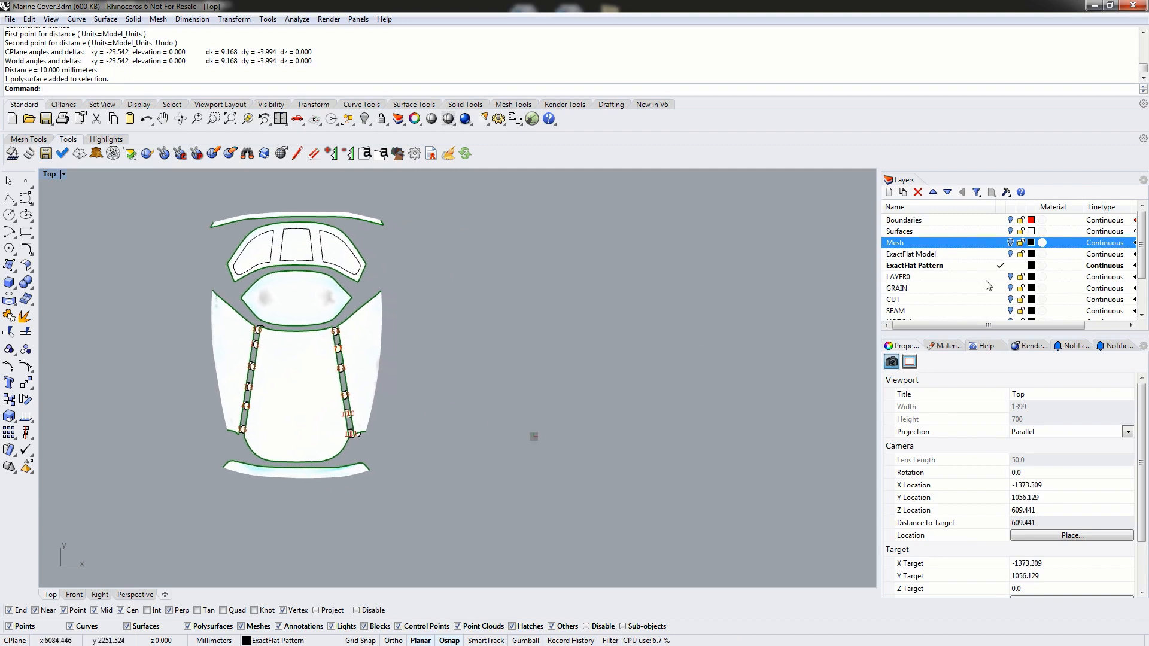
{"action": "scroll", "coordinate": [954, 277], "scroll_direction": "down", "scroll_amount": 2}
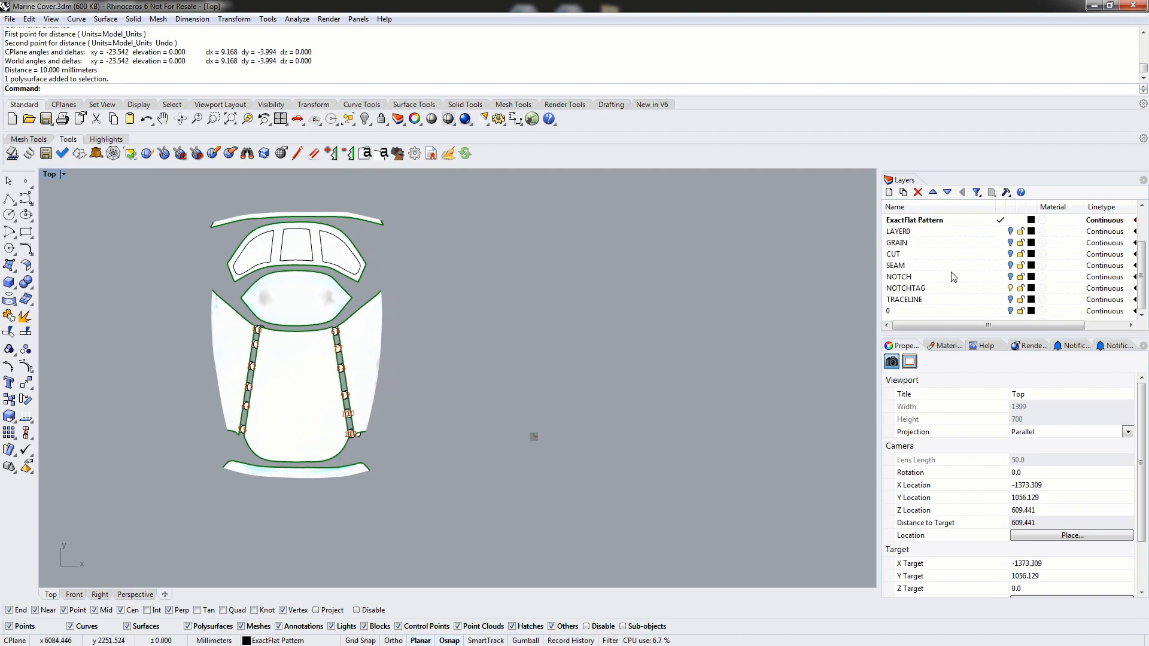
{"action": "left_click", "coordinate": [907, 233]}
{"action": "left_click", "coordinate": [1011, 233]}
{"action": "left_click", "coordinate": [1011, 243]}
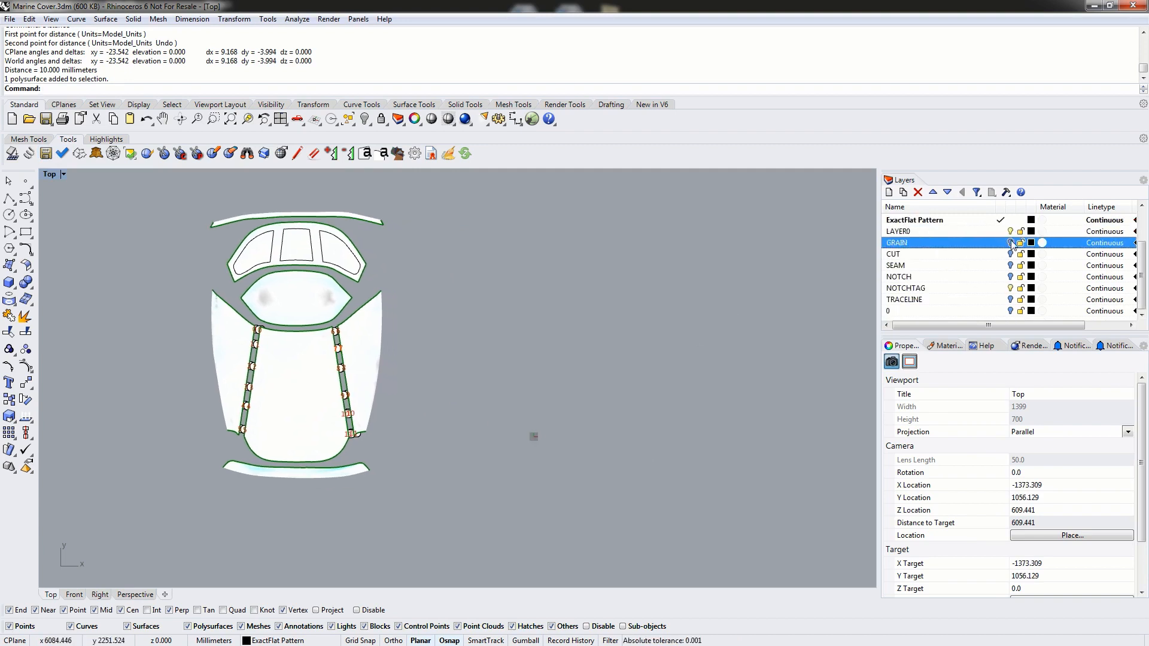
{"action": "left_click", "coordinate": [1011, 255]}
{"action": "left_click", "coordinate": [1011, 266]}
{"action": "left_click", "coordinate": [1011, 277]}
{"action": "left_click", "coordinate": [1011, 300]}
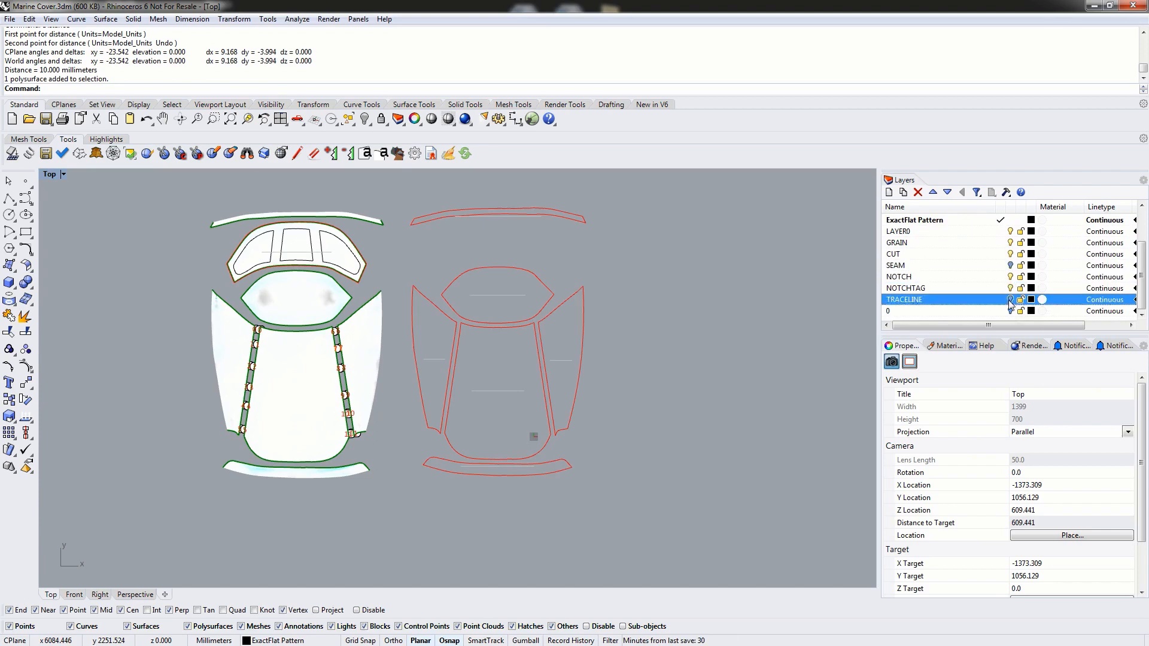
{"action": "left_click", "coordinate": [1011, 311]}
{"action": "left_click", "coordinate": [1011, 266]}
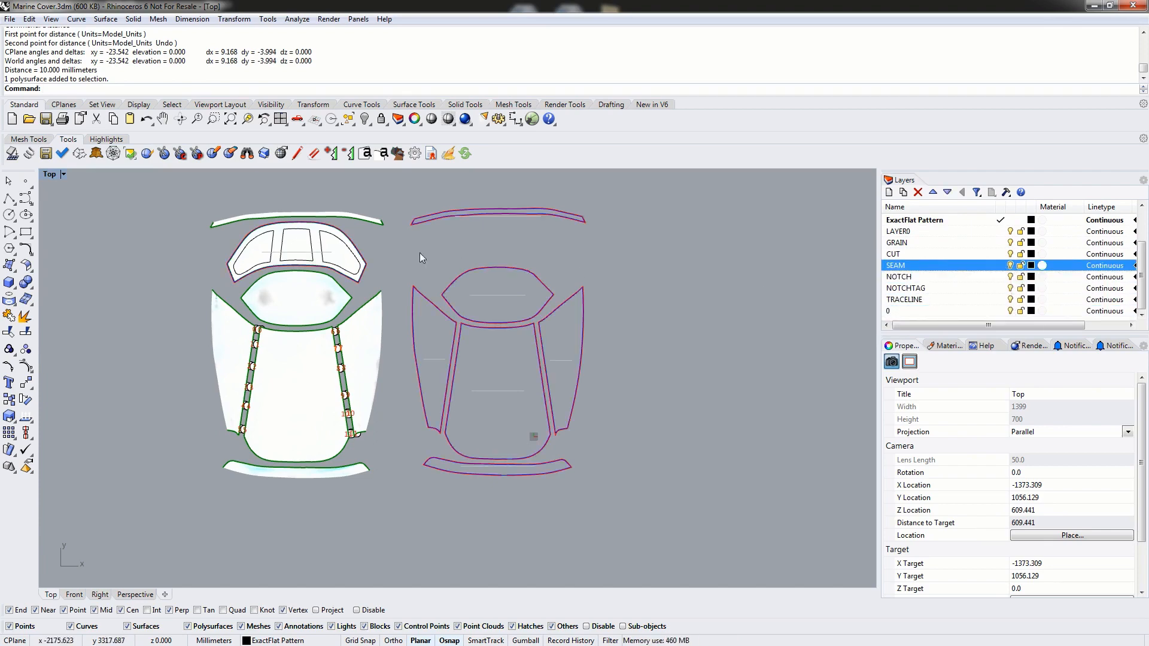